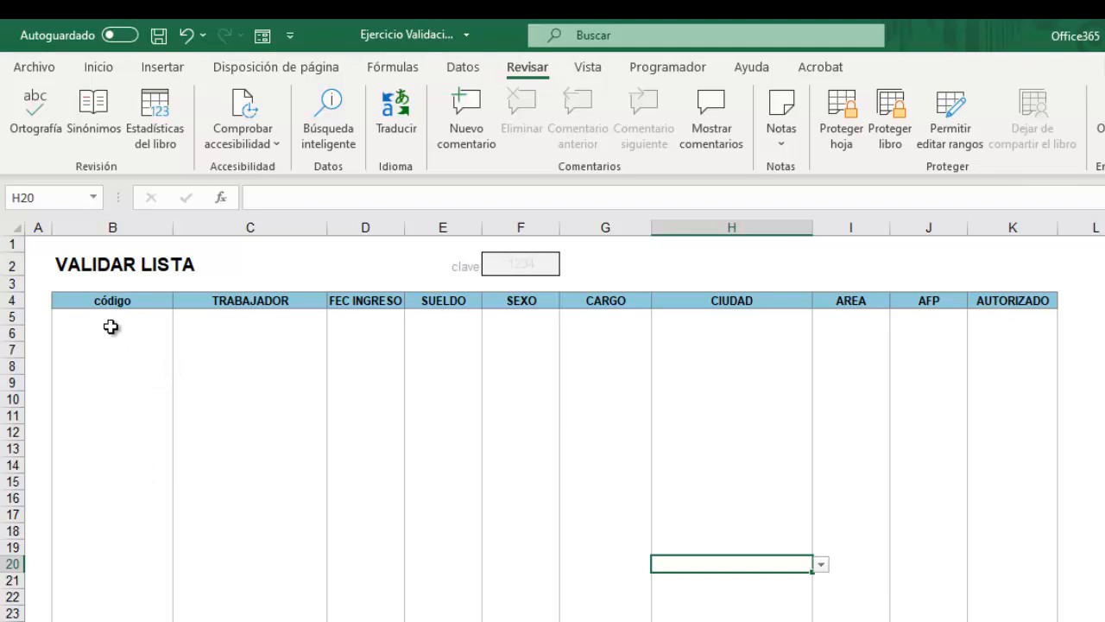
Enter test codes 1, 2, 3 and 4 in cells B5 to B8.
click(112, 318)
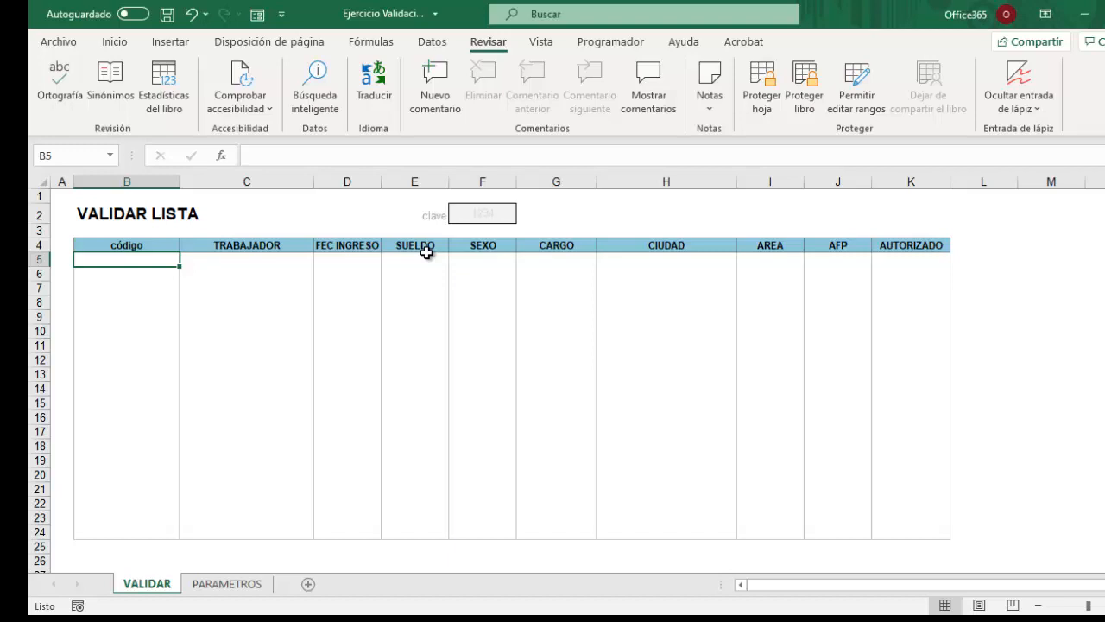
text(1)
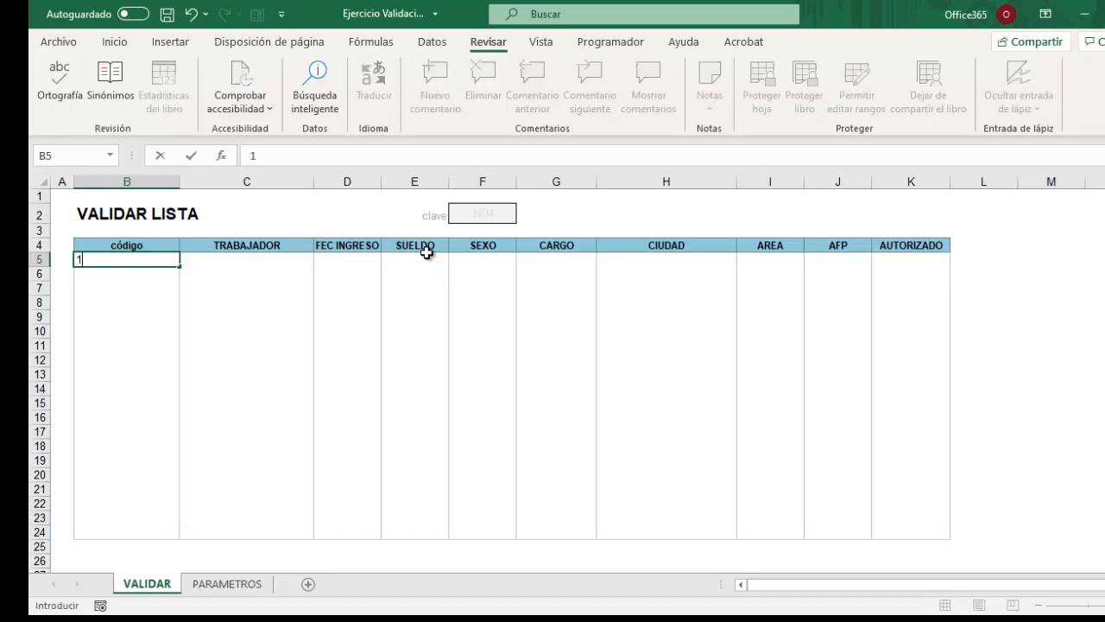
key(Return)
text(2)
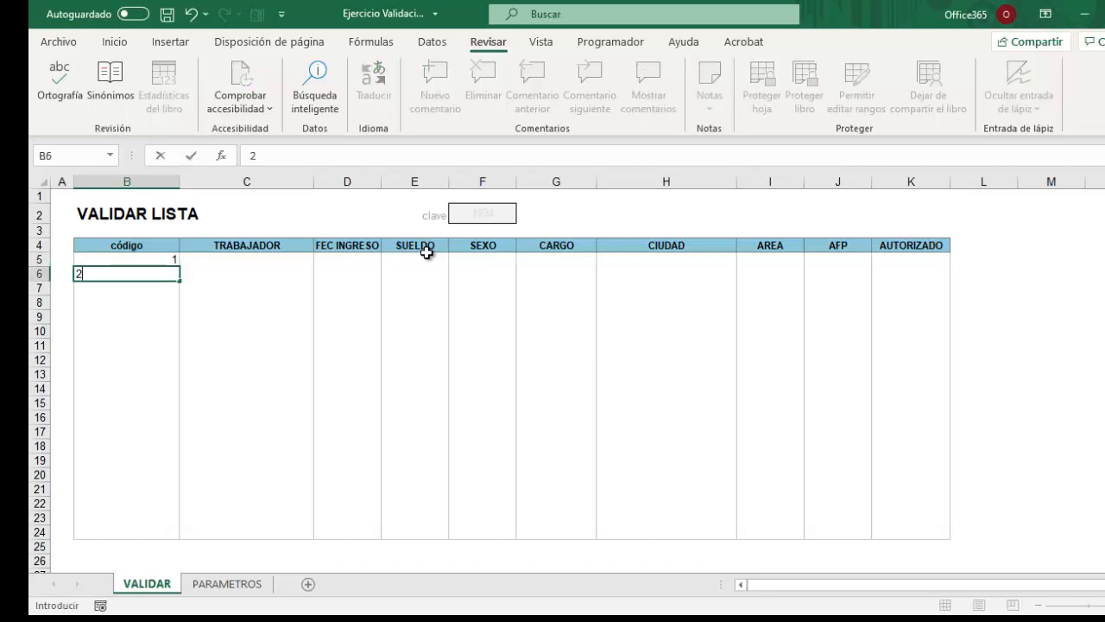
key(Return)
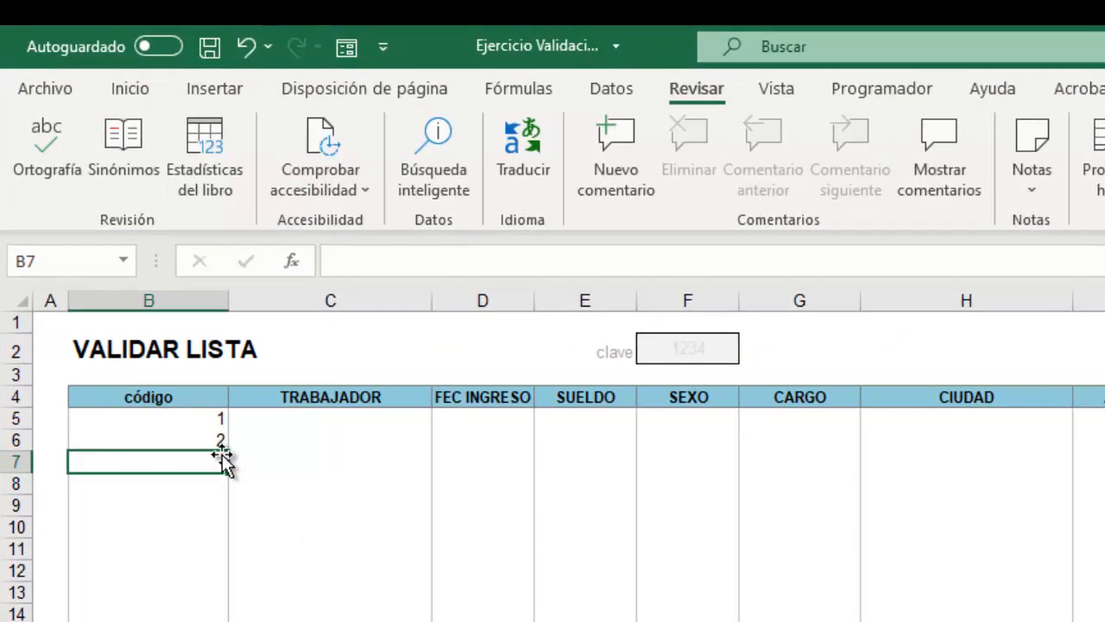
text(3)
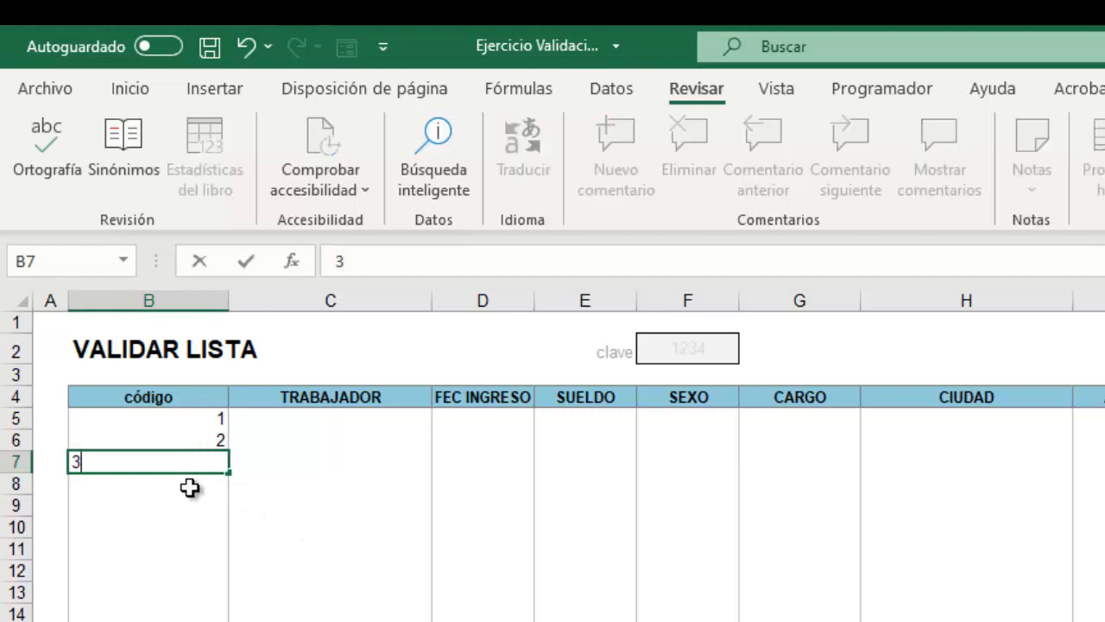
key(Return)
text(3)
click(185, 547)
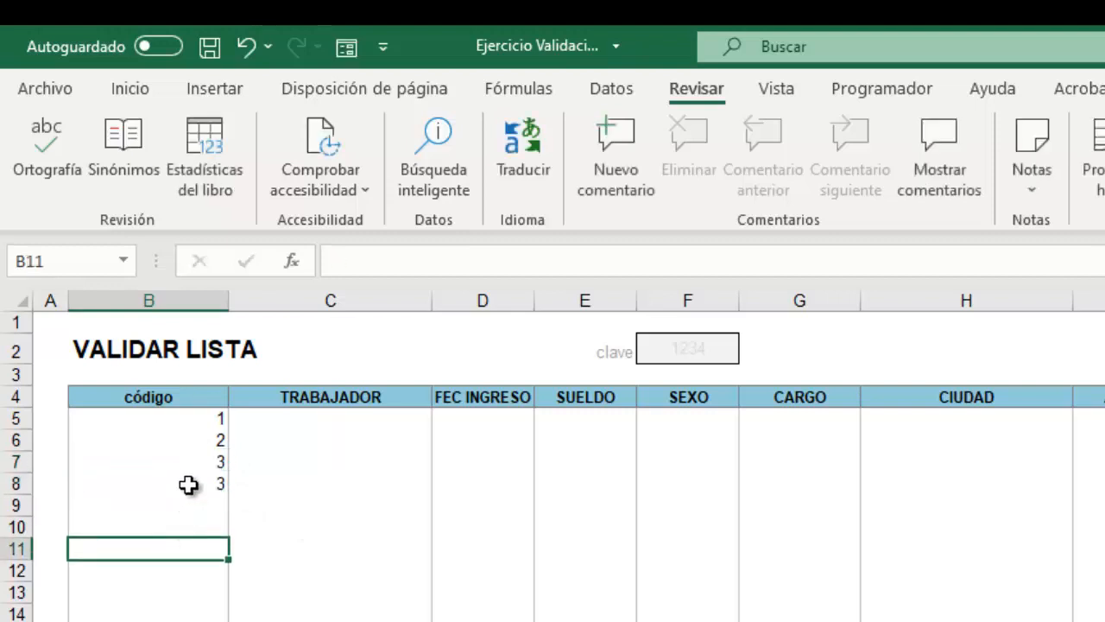
click(190, 484)
text(4)
click(176, 549)
Clear the test codes and select the código cells from B5 downward under the Datos tab.
drag(198, 418, 185, 621)
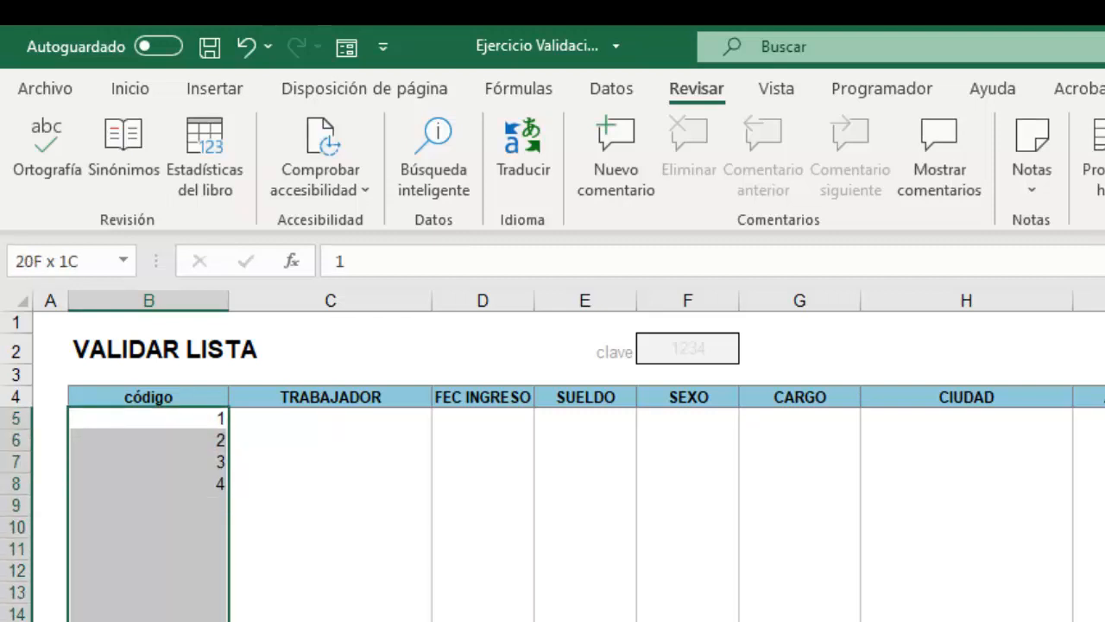
key(Delete)
click(328, 617)
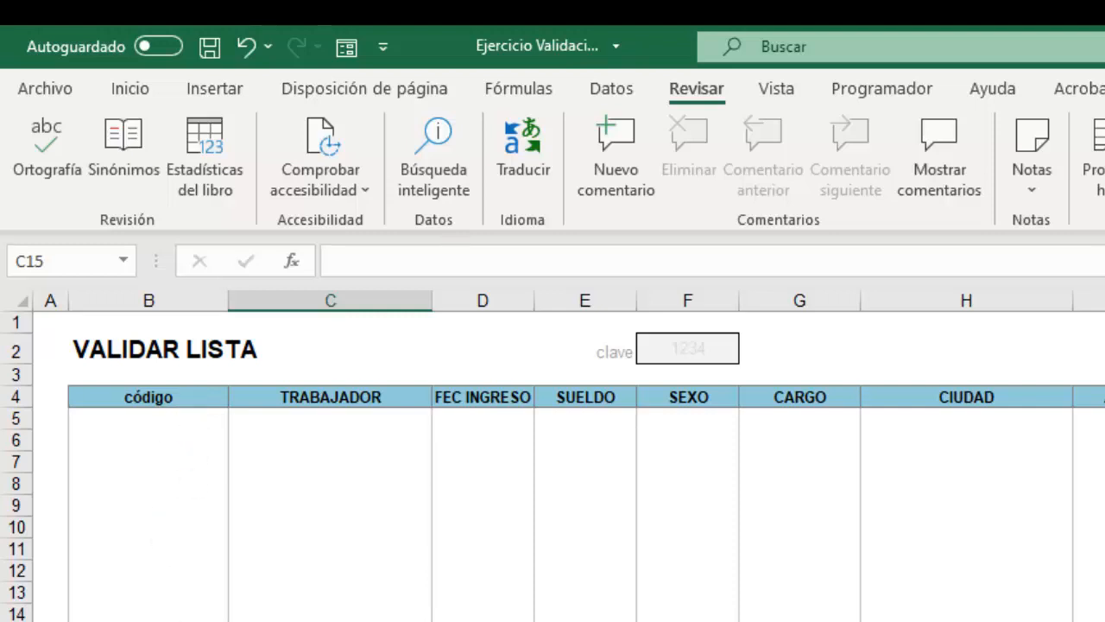
click(176, 418)
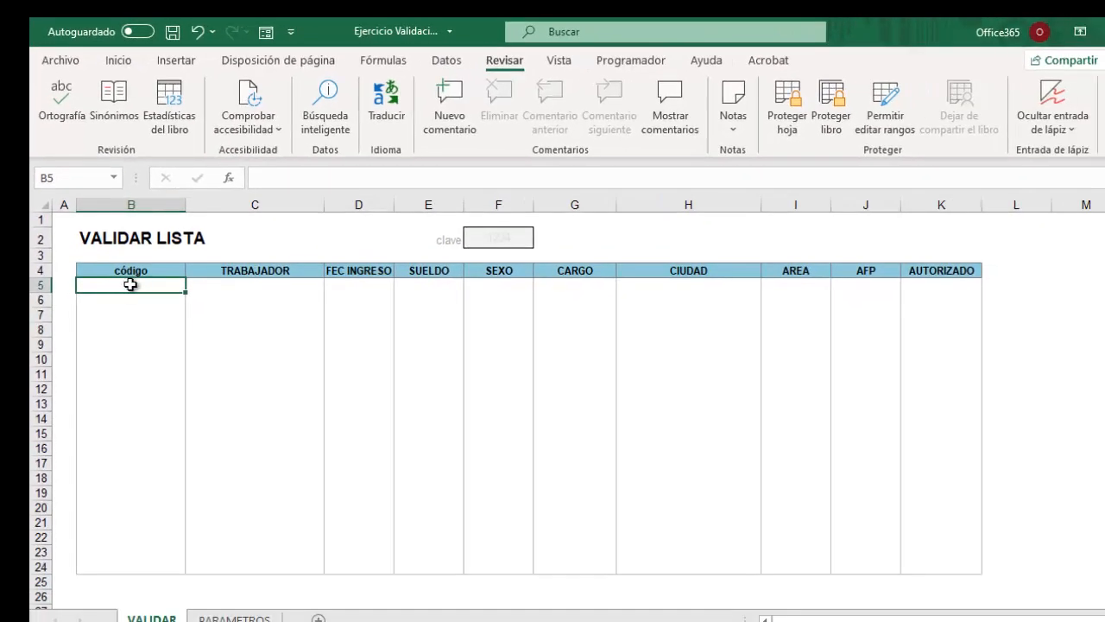
drag(130, 284, 125, 567)
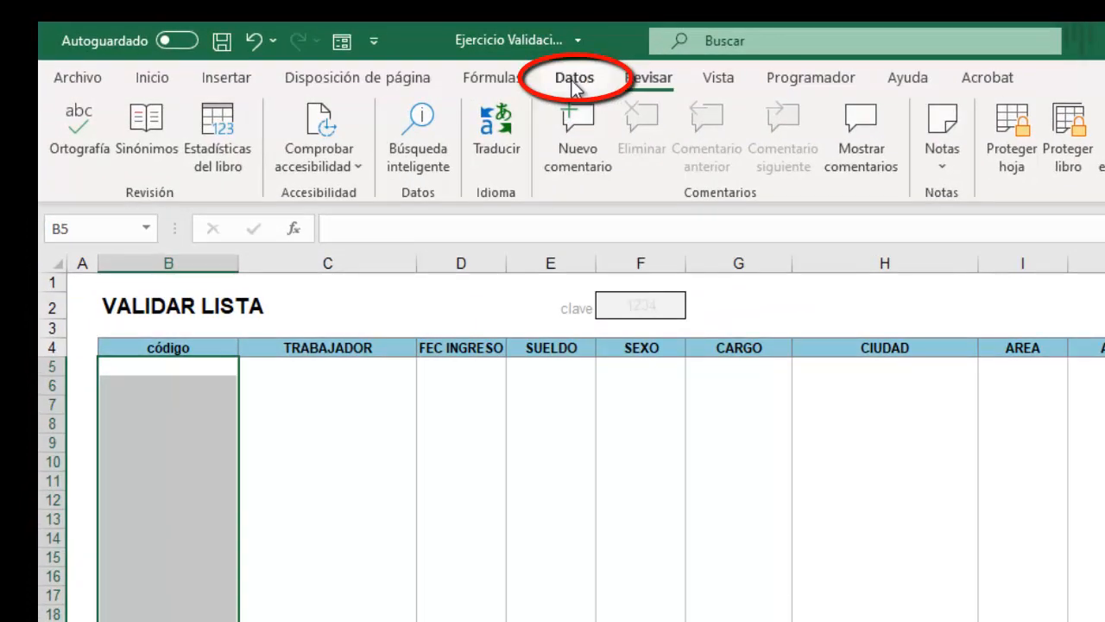
click(574, 82)
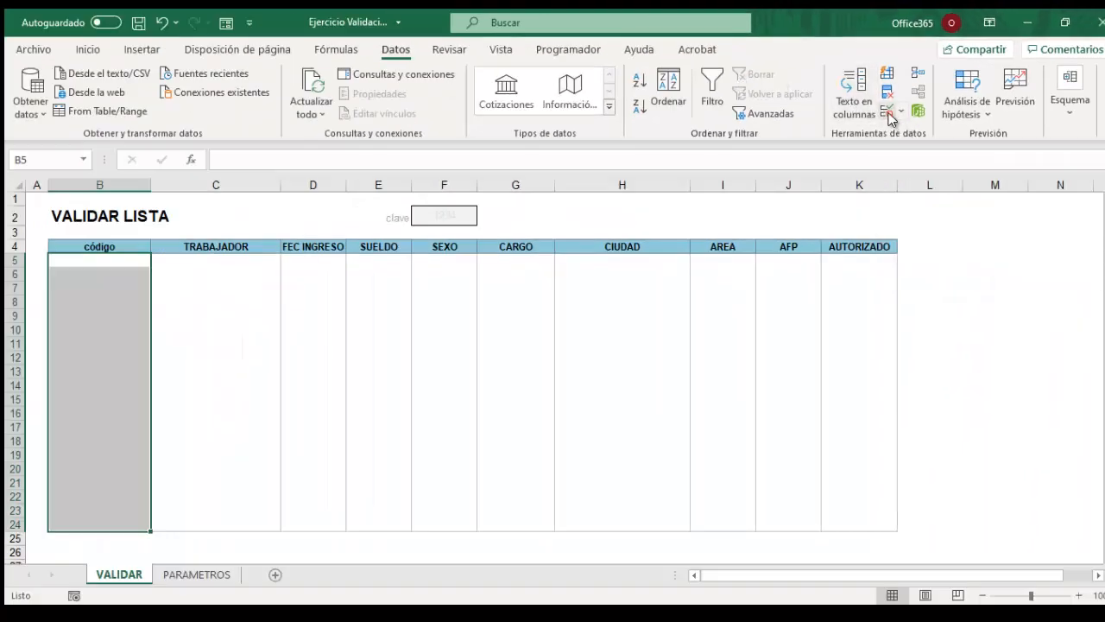
In Data Validation, allow Número entero with the entre condition.
click(888, 113)
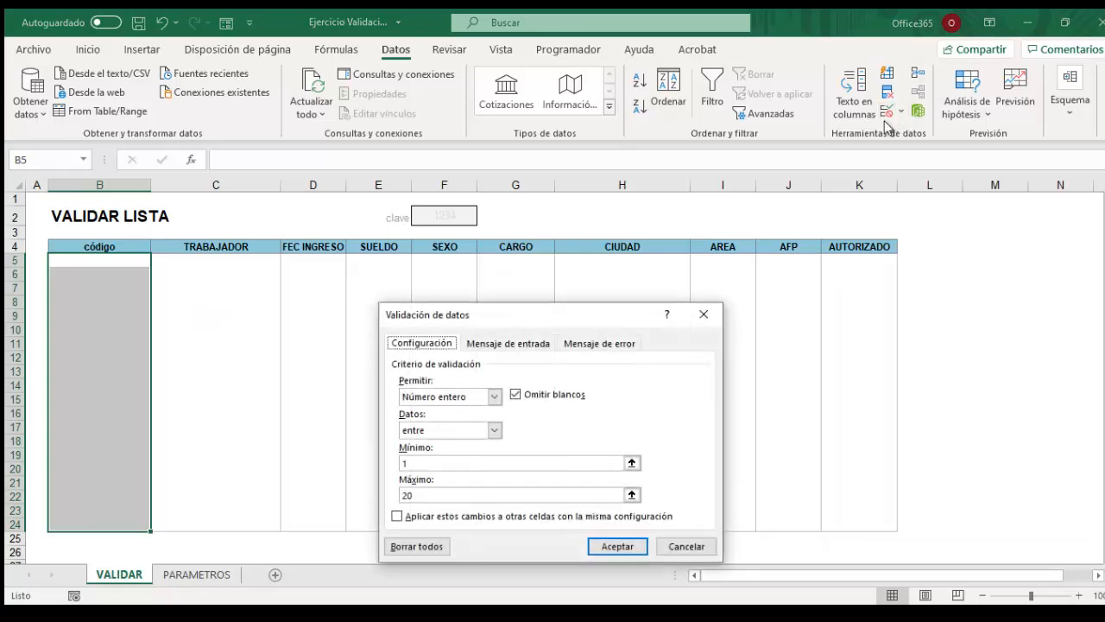
drag(553, 324, 691, 121)
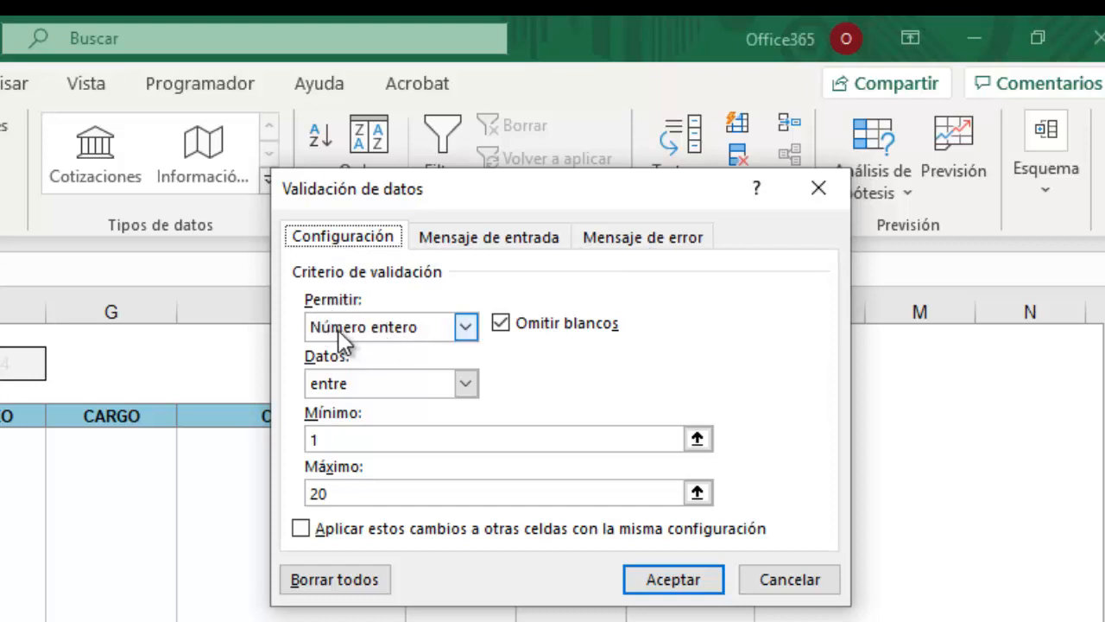
click(465, 327)
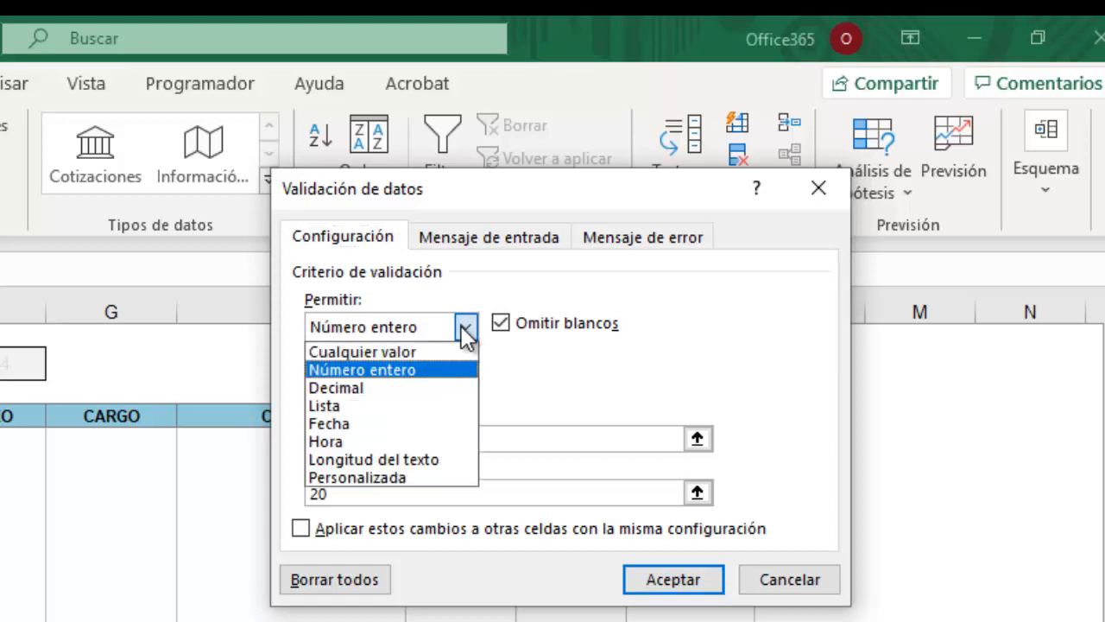
click(374, 369)
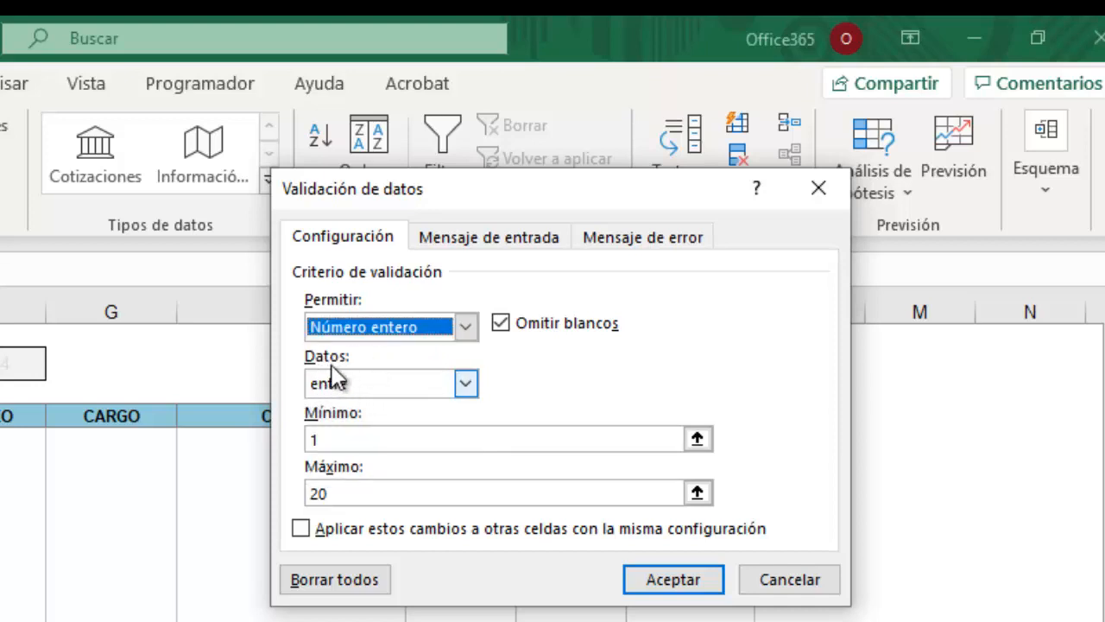
click(466, 386)
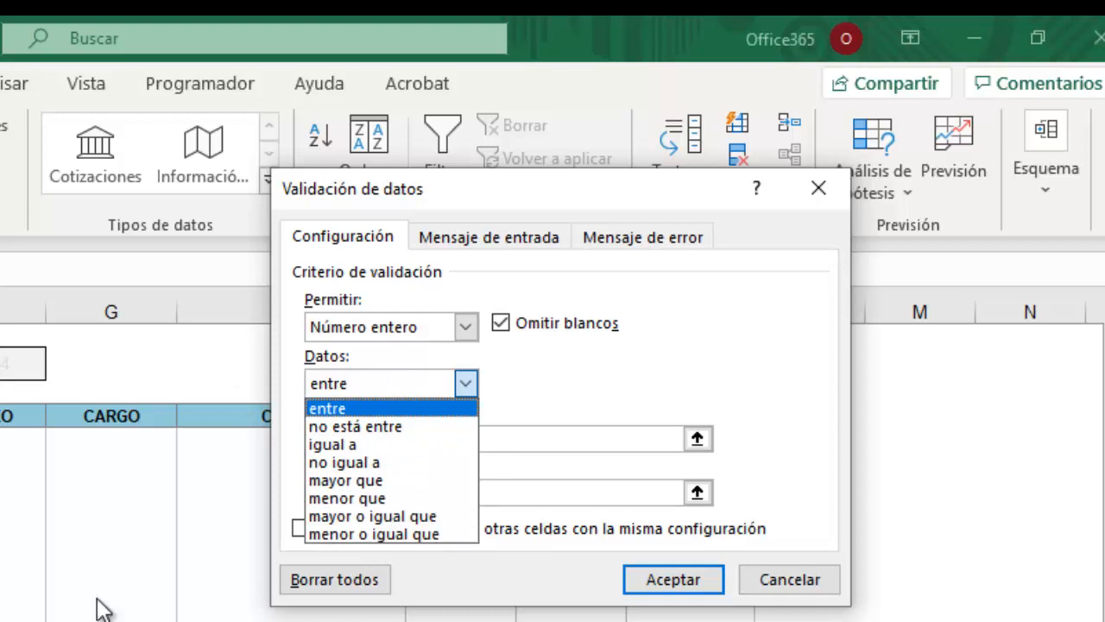
click(350, 411)
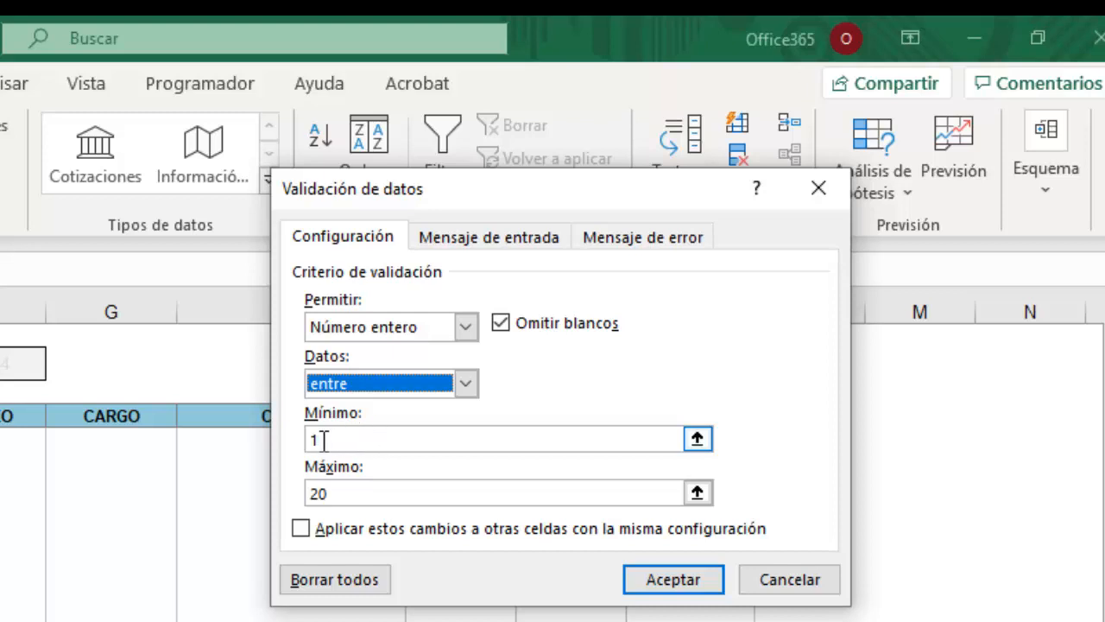
Set minimum 1 and maximum 20 and apply the whole-number rule to B5:B24.
click(337, 498)
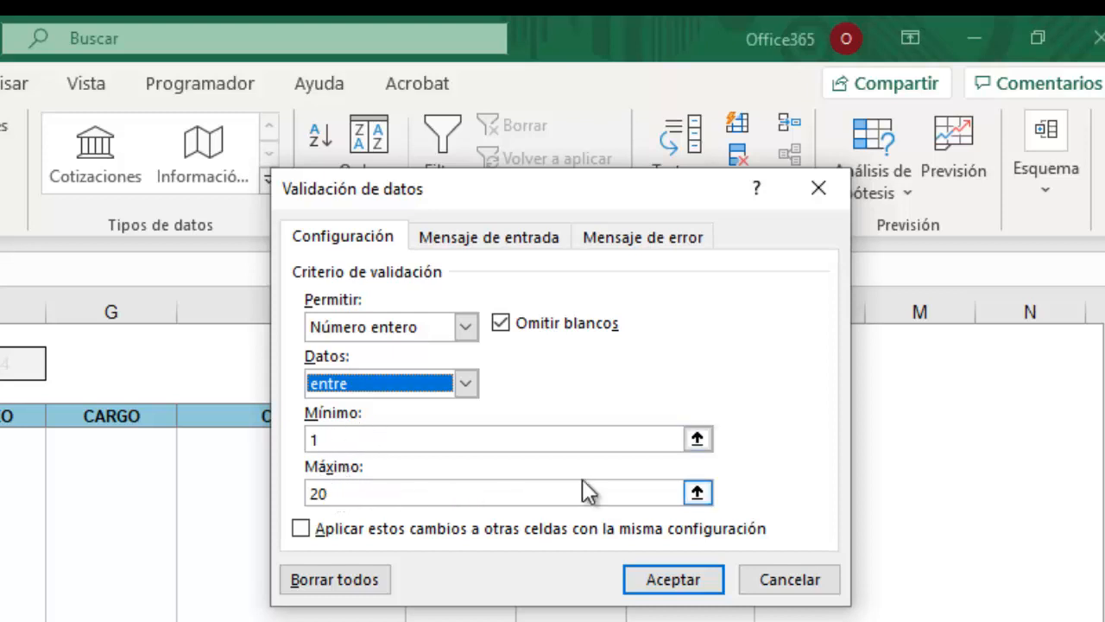
click(325, 440)
click(324, 491)
click(321, 437)
click(324, 489)
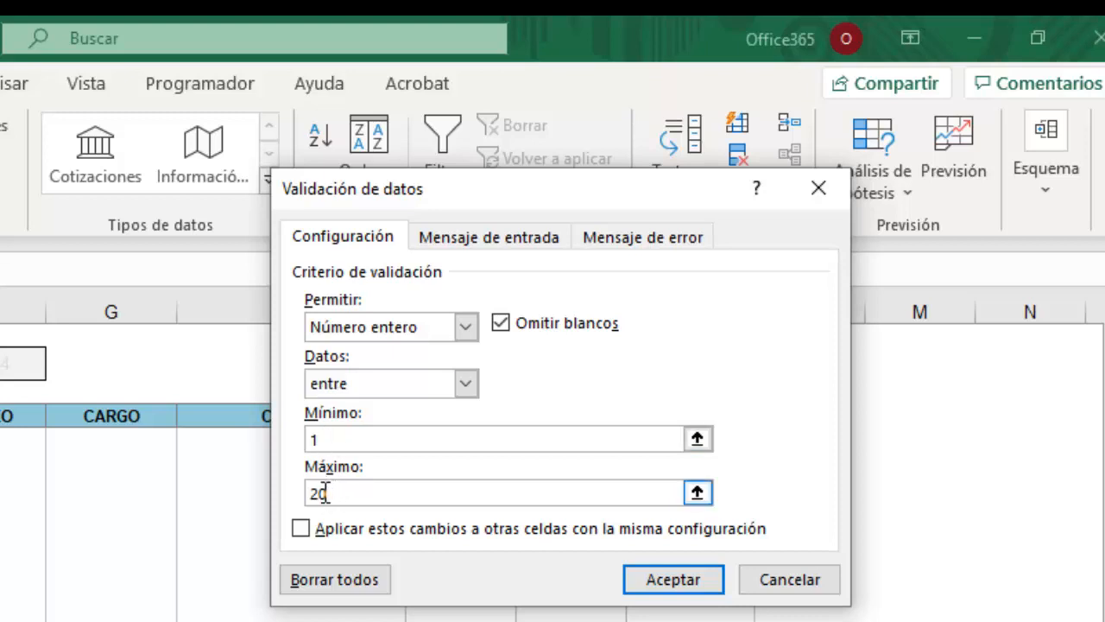
double_click(322, 491)
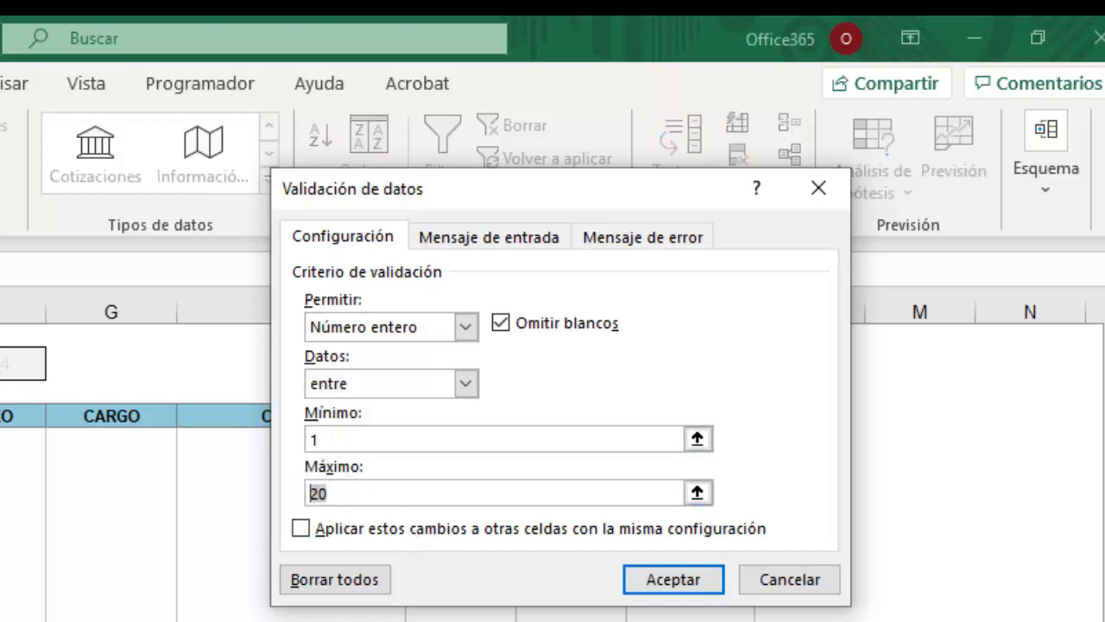
click(318, 437)
click(332, 485)
click(669, 579)
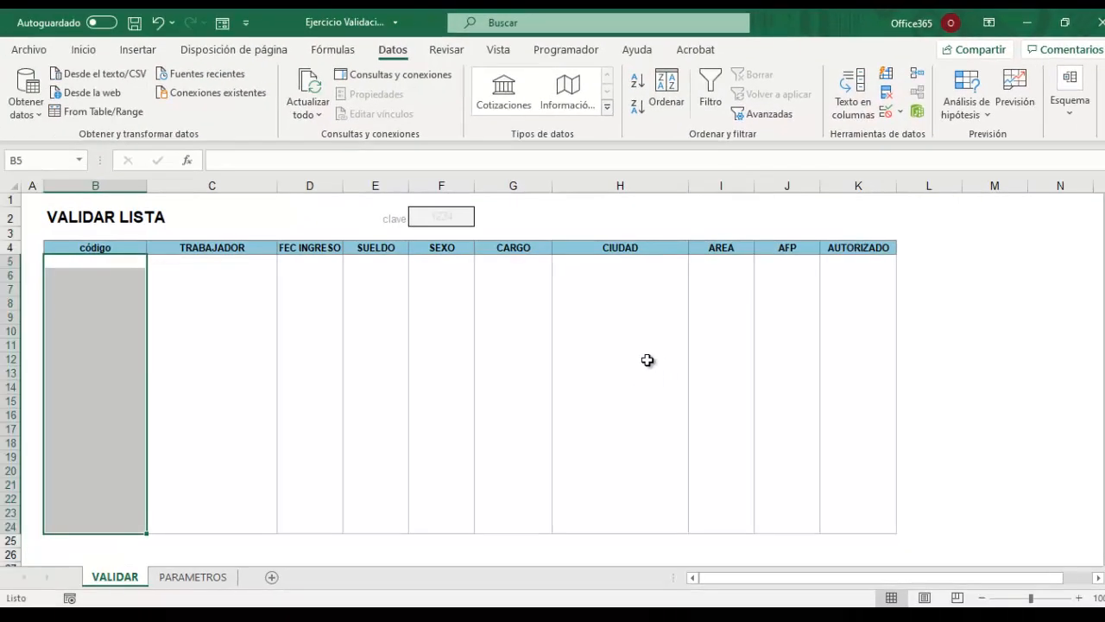
click(110, 302)
click(110, 263)
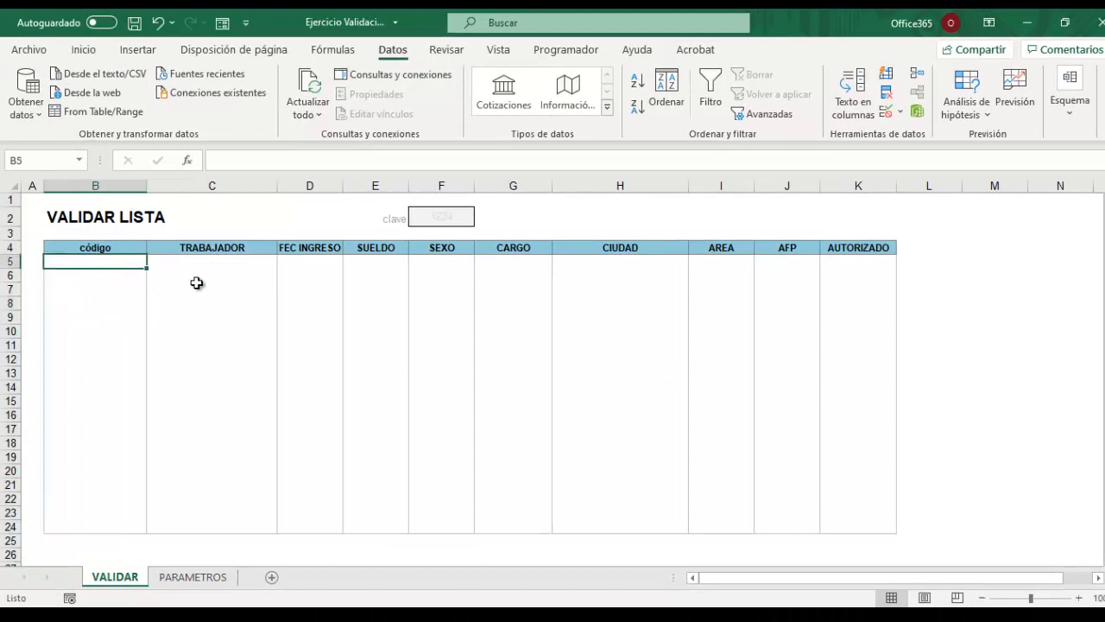
text(1)
key(Return)
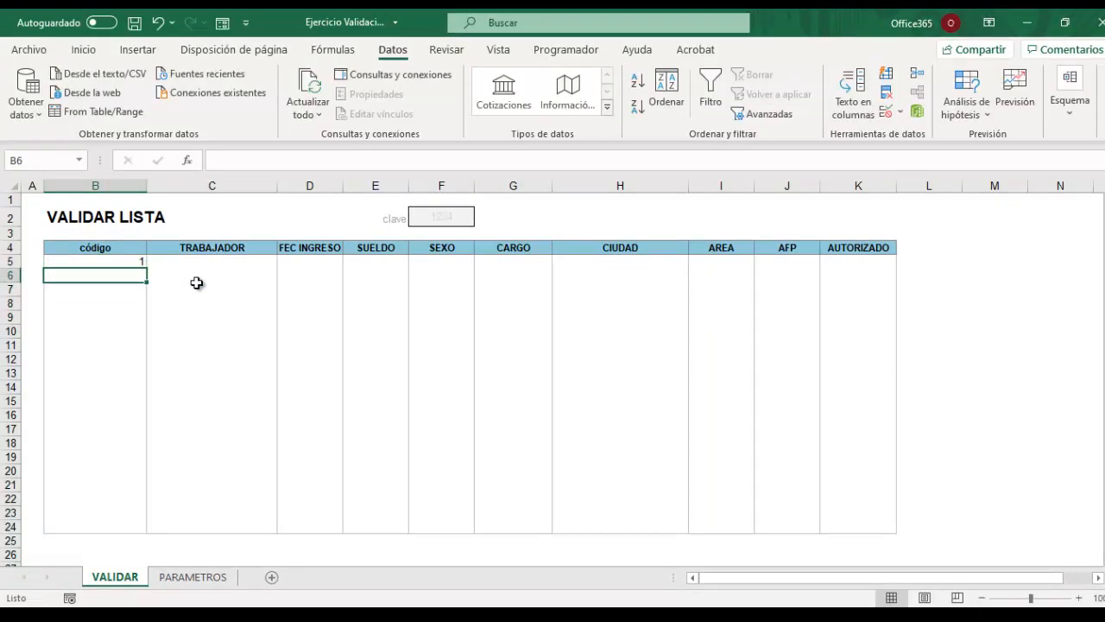
text(2)
key(Return)
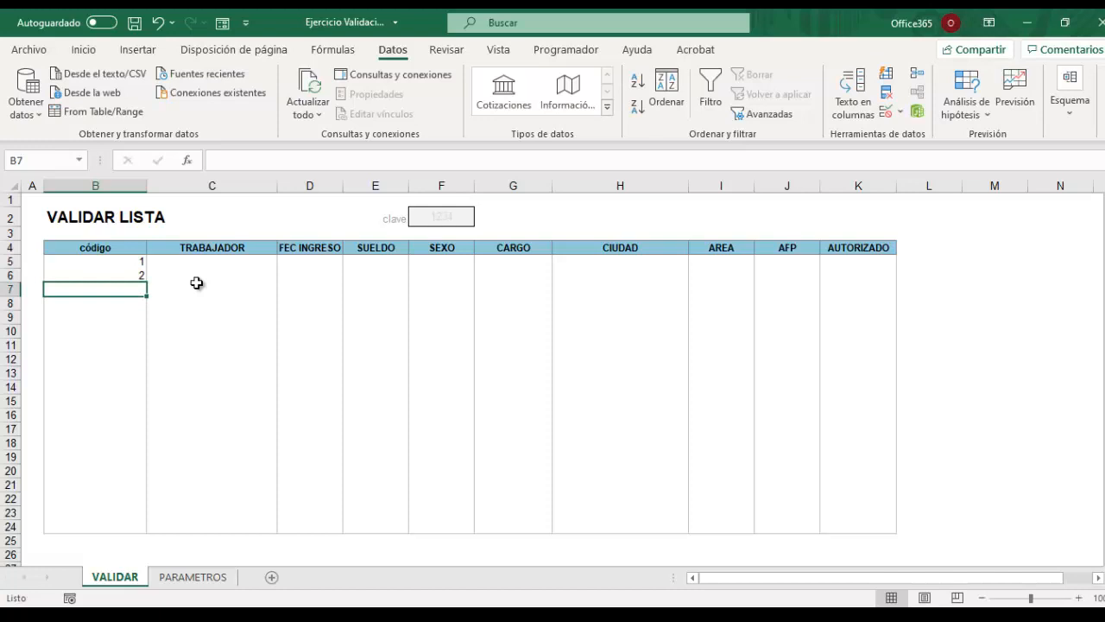
text(21)
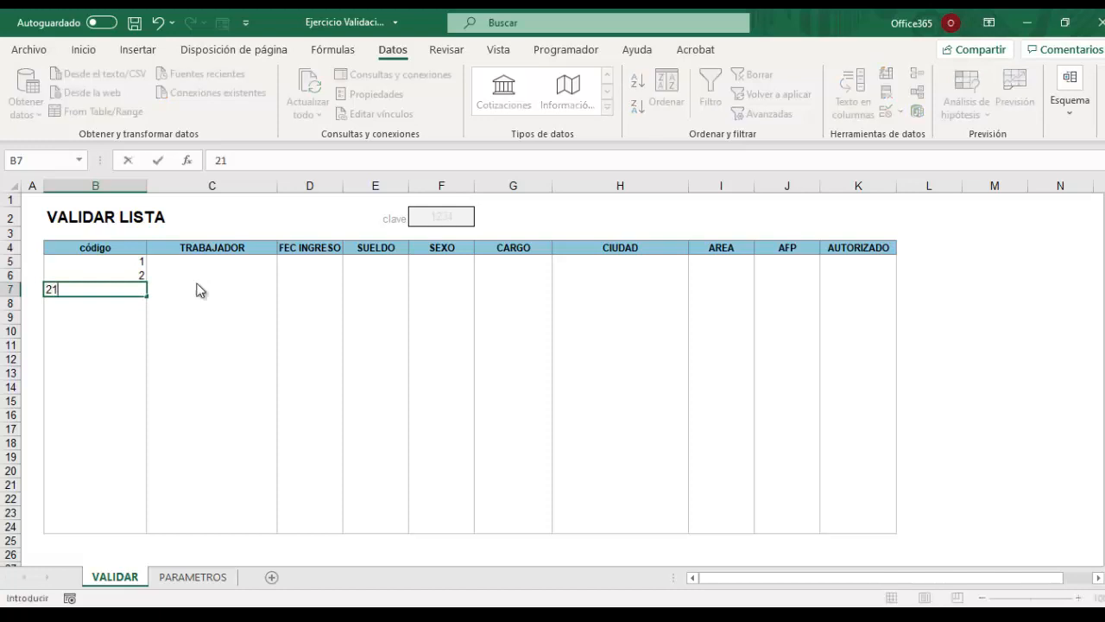
key(Return)
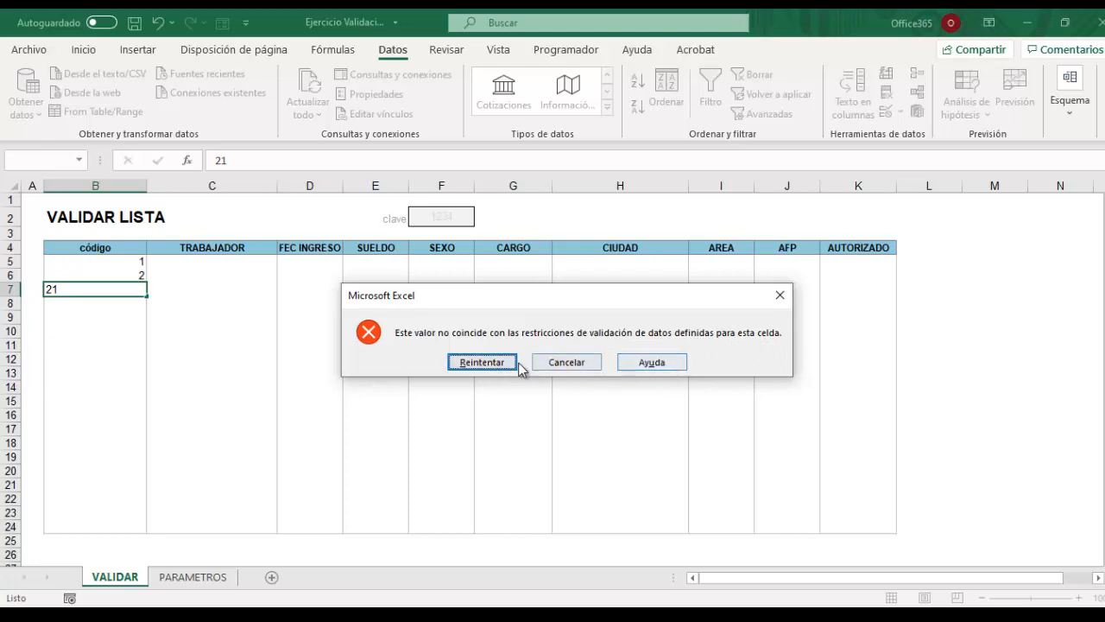
click(554, 363)
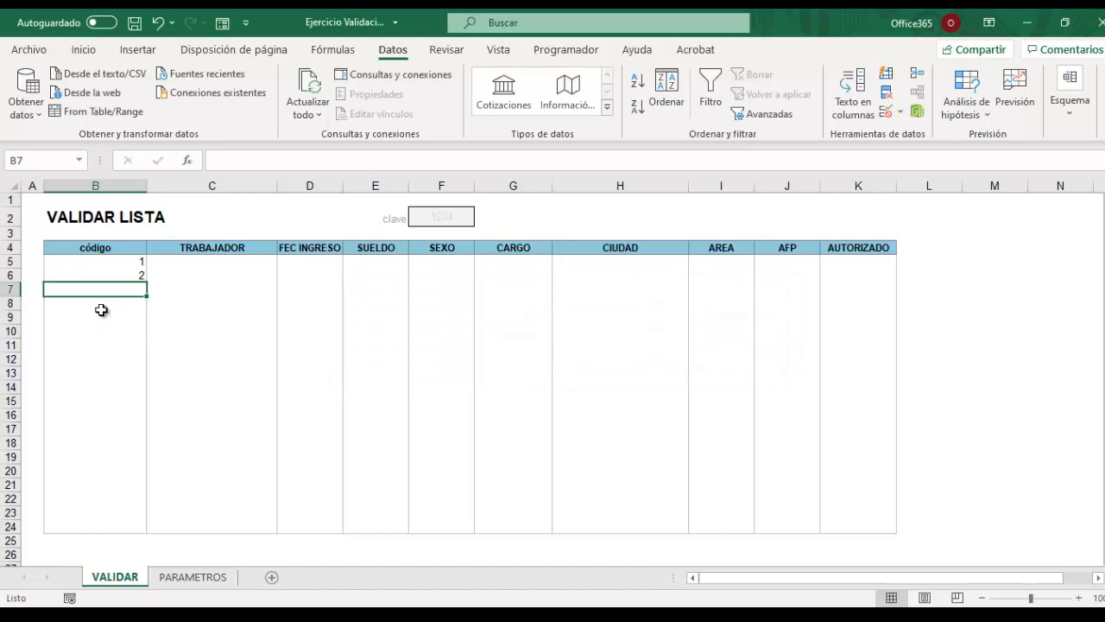
text(3)
key(Return)
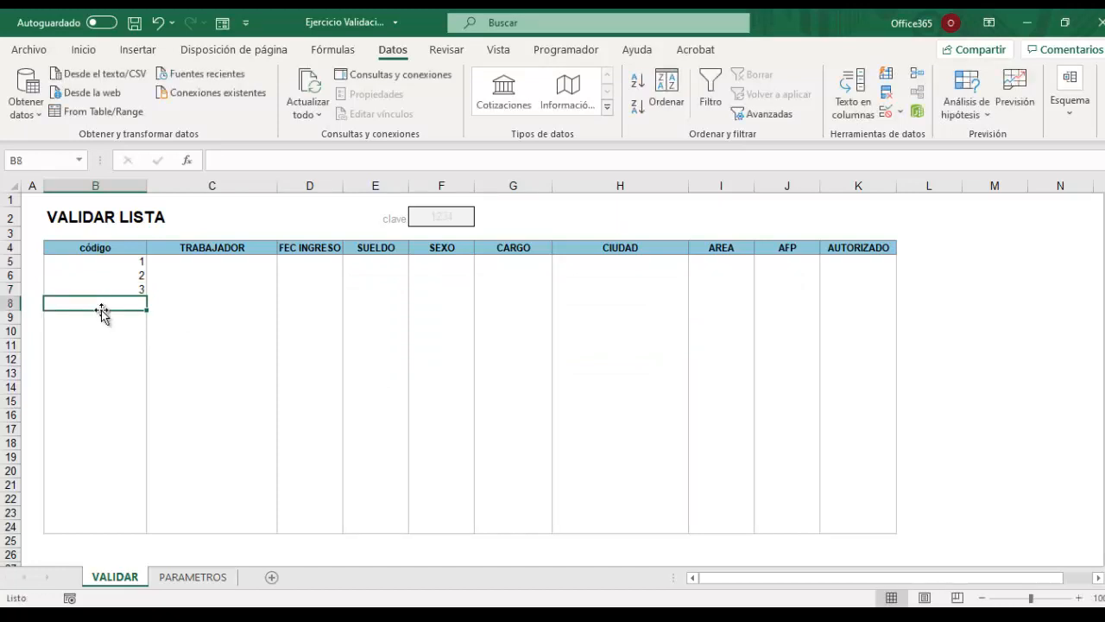
text(4)
key(Return)
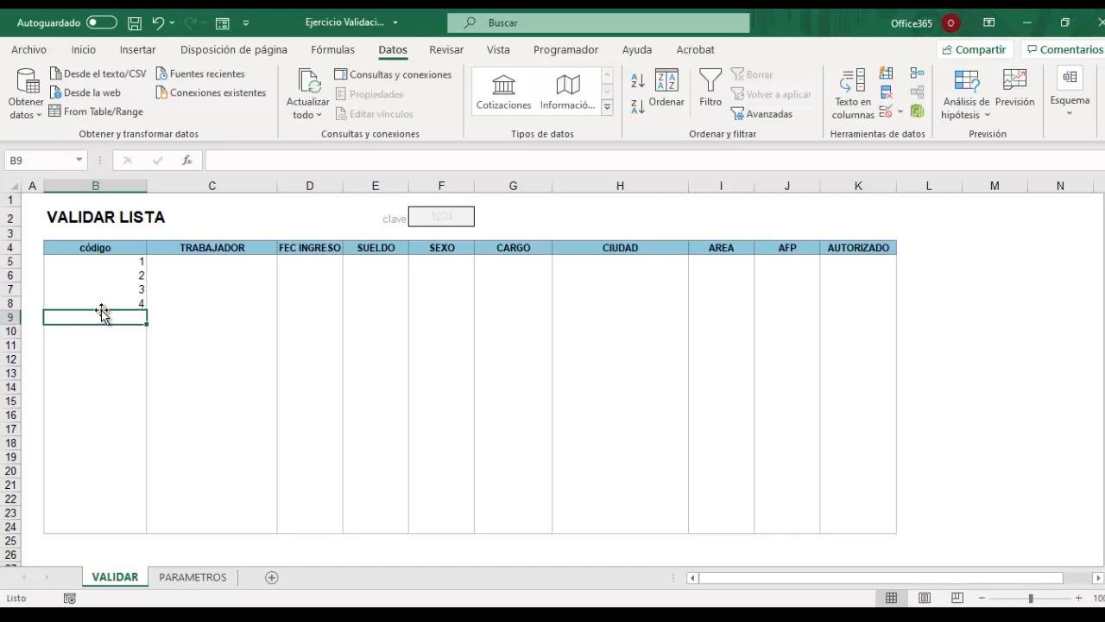
key(Return)
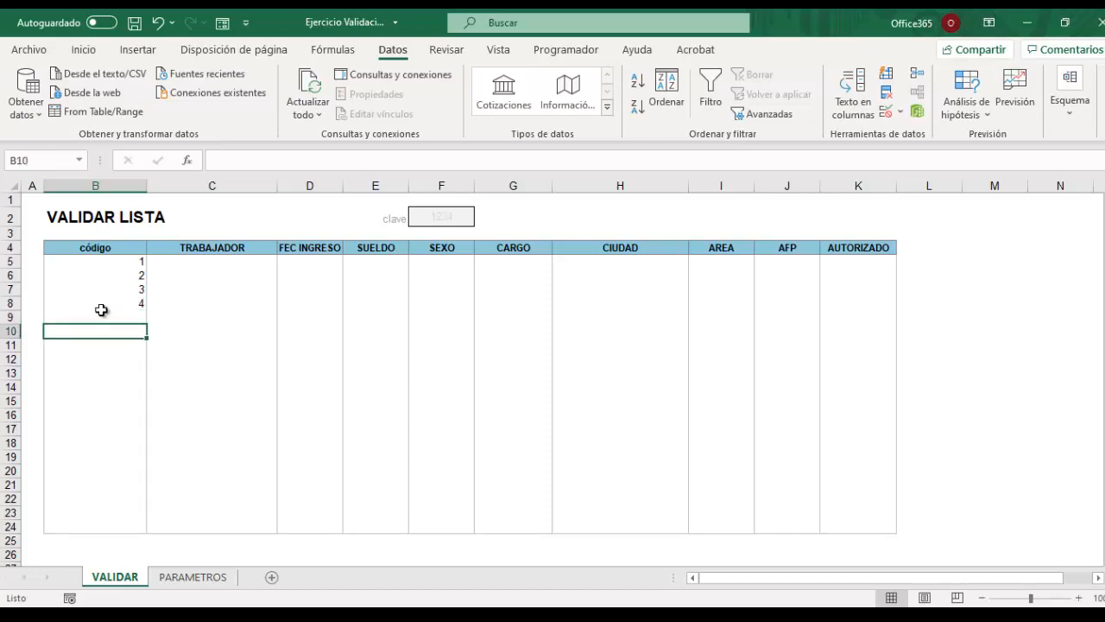
text(0)
key(Return)
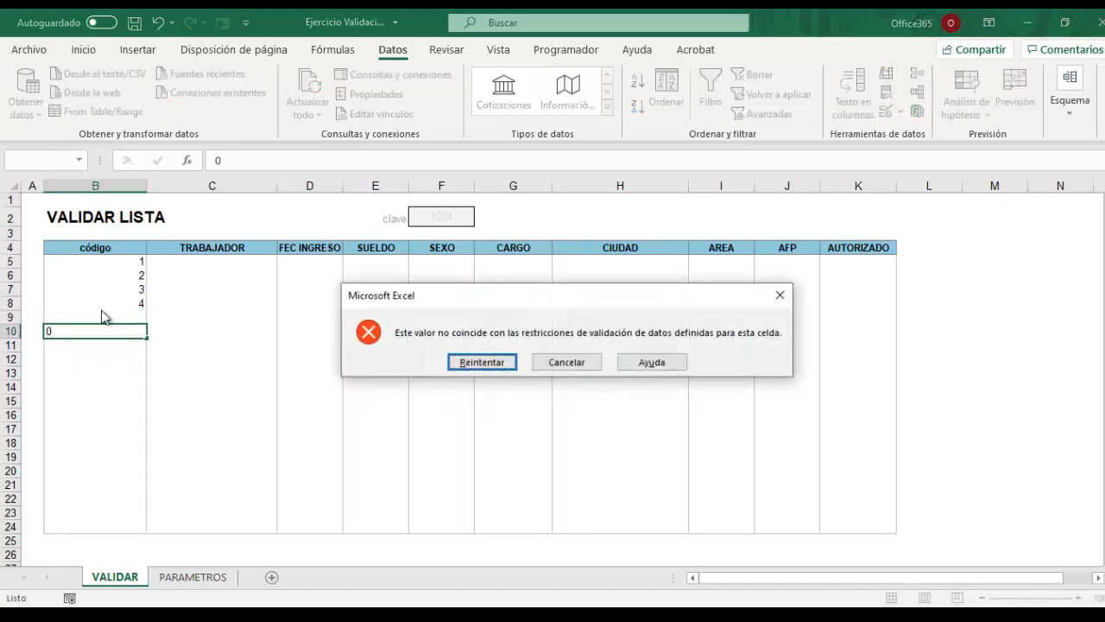
key(Return)
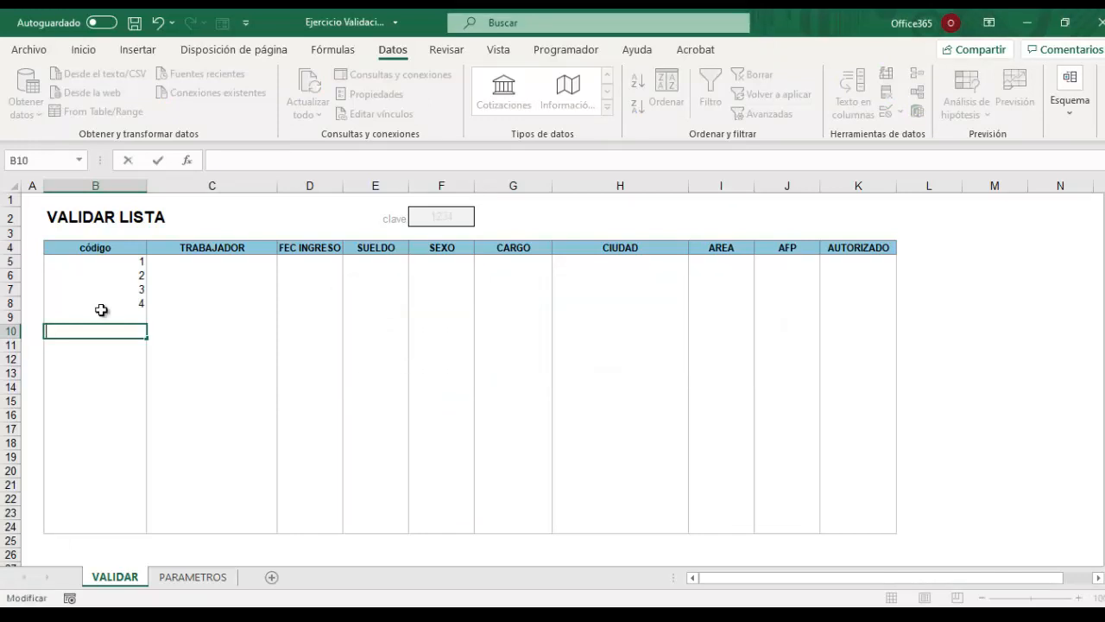
text(-1)
key(Return)
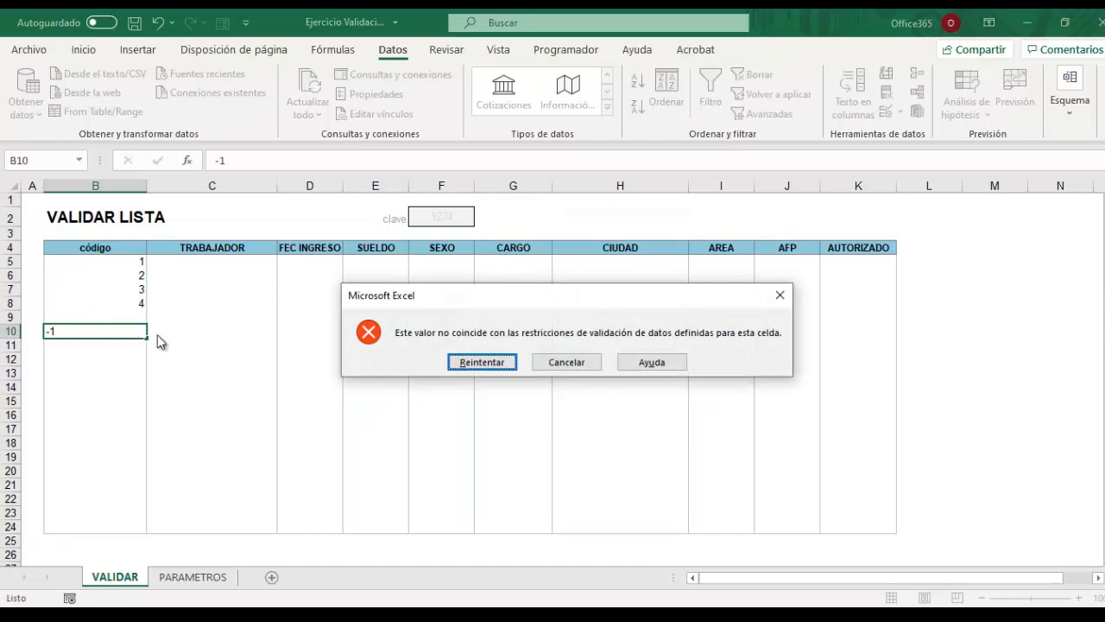
click(494, 363)
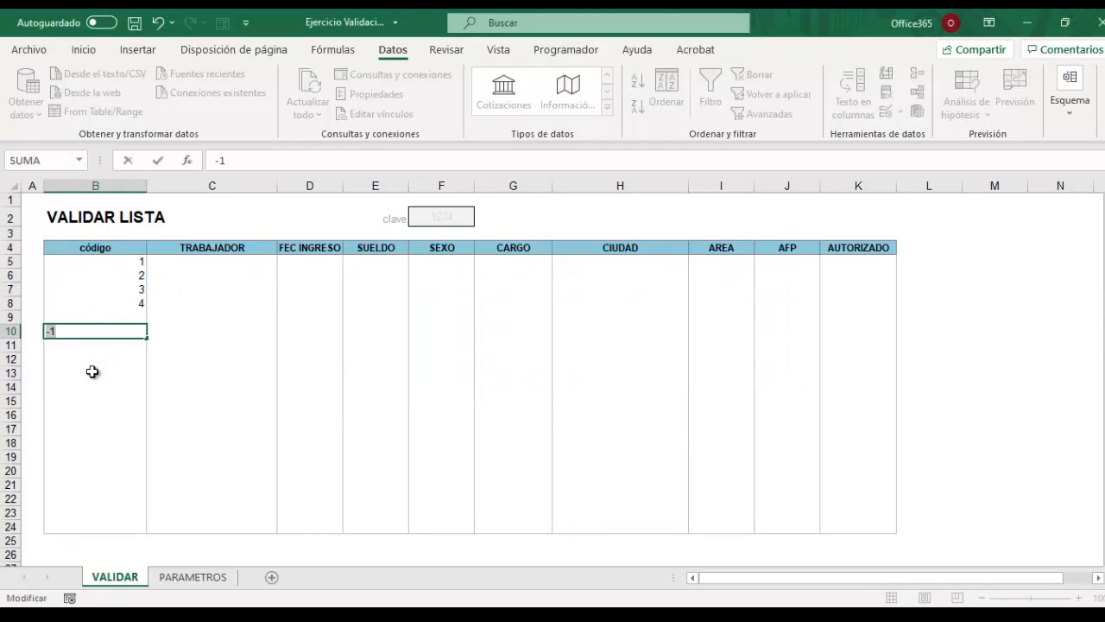
key(Escape)
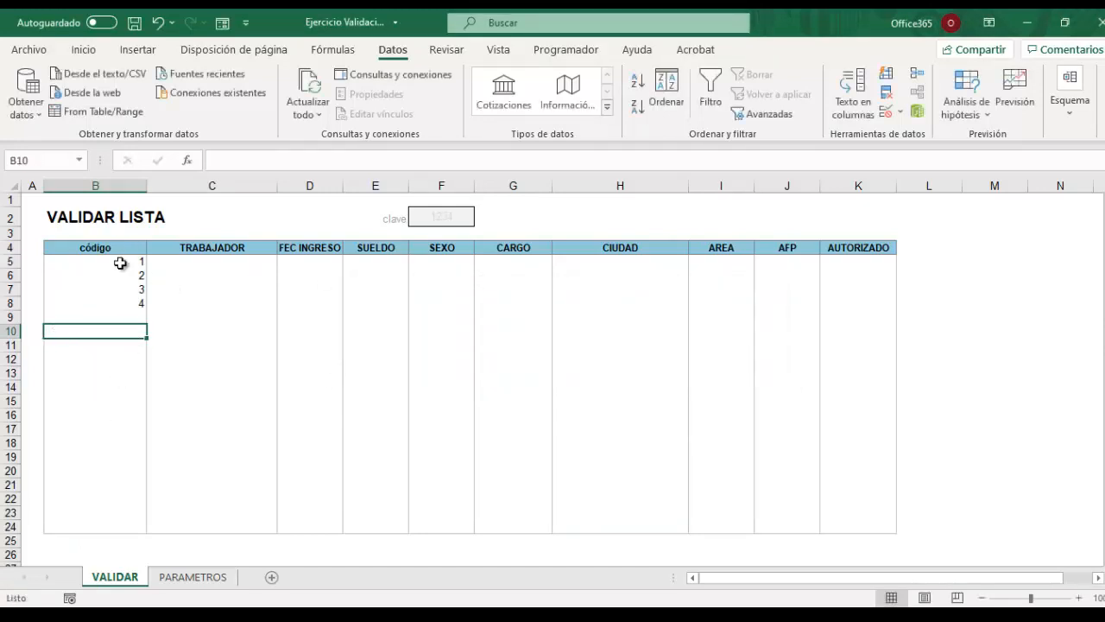
click(102, 306)
drag(109, 261, 94, 526)
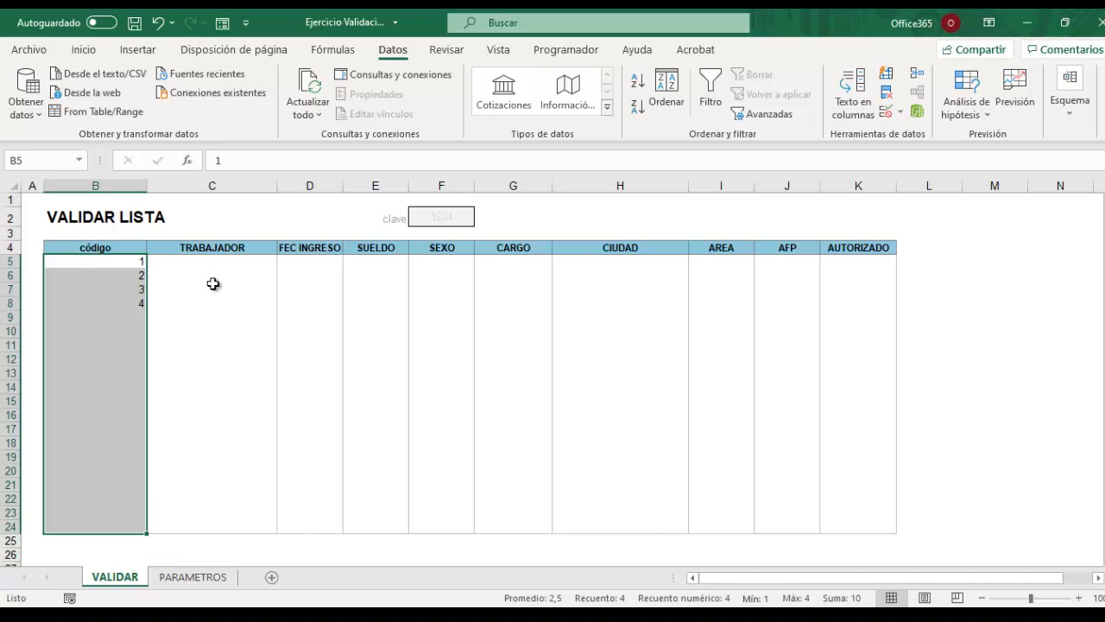
click(179, 263)
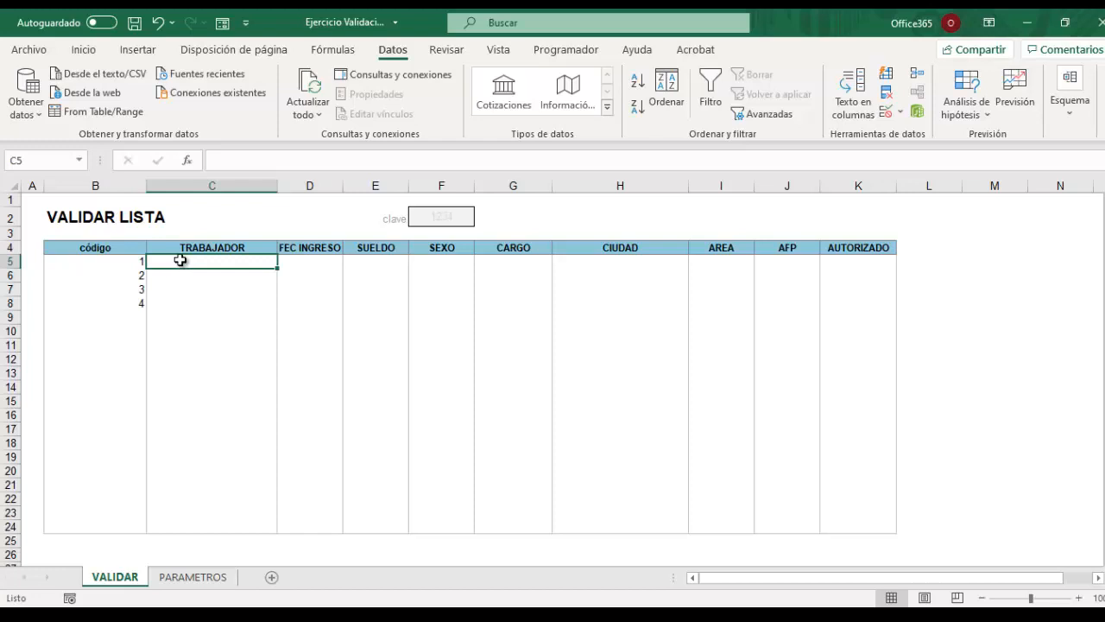
Give C5:C24 a Longitud del texto rule between 3 and 25 characters.
drag(182, 259, 195, 535)
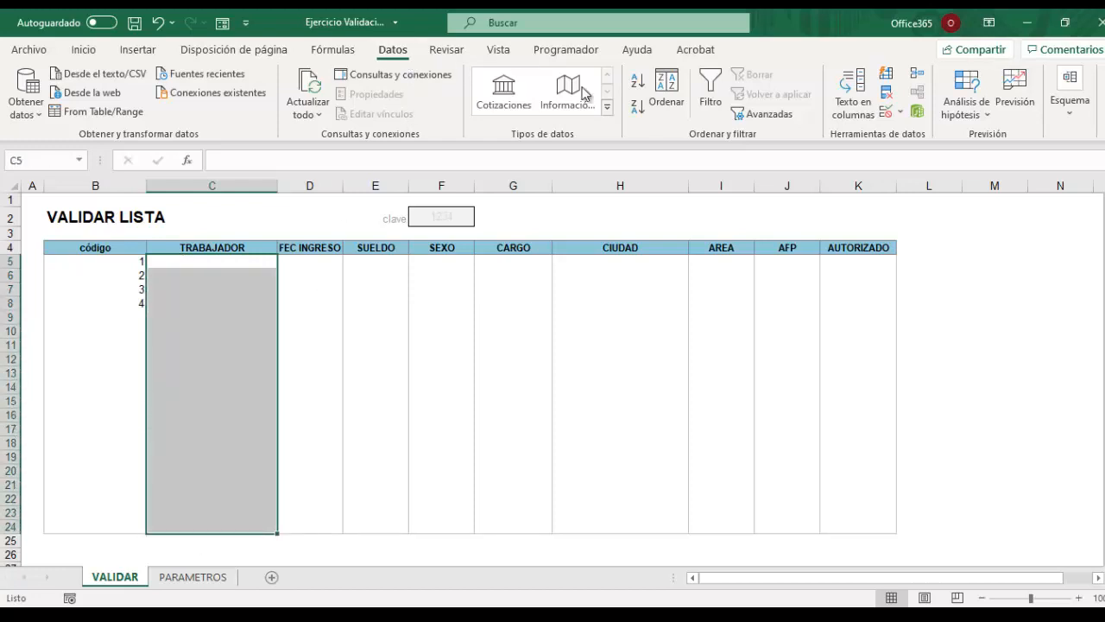
click(903, 114)
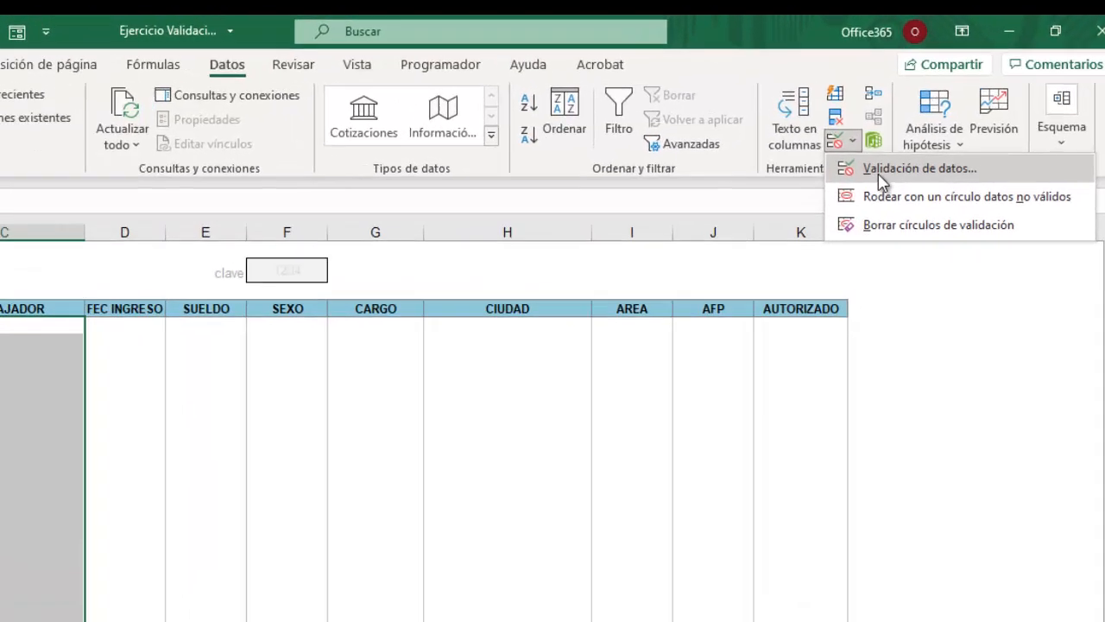
click(926, 131)
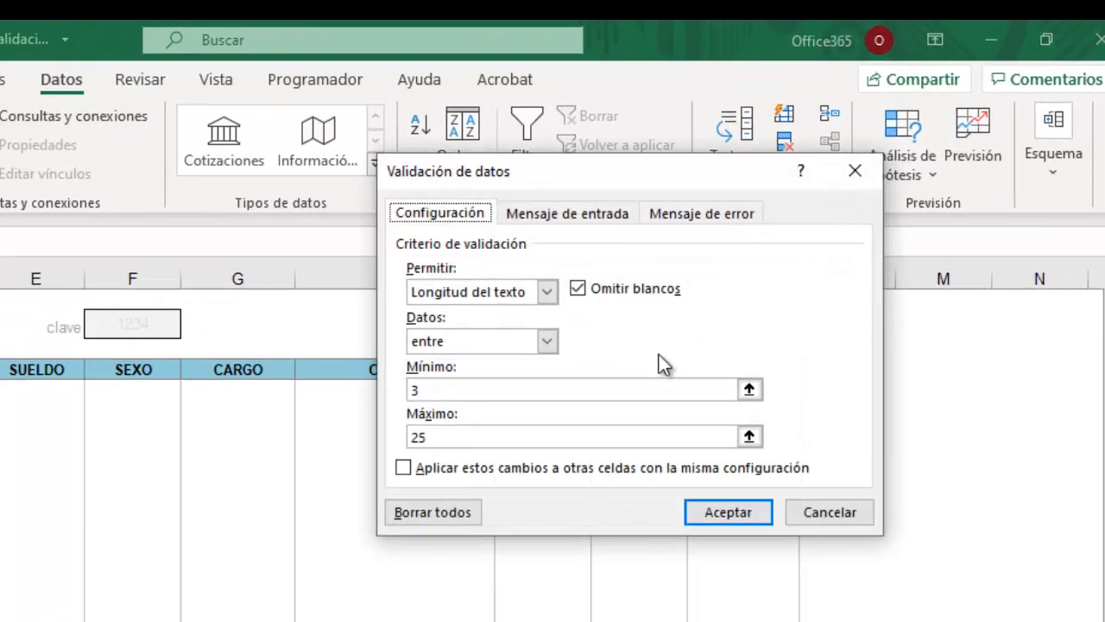
click(547, 292)
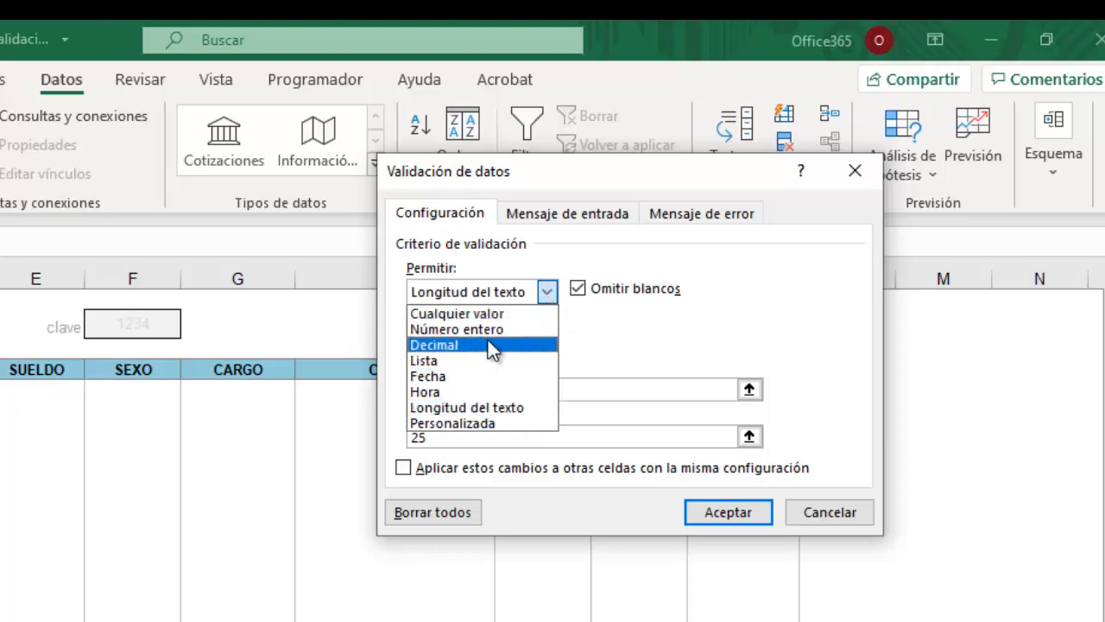
click(489, 407)
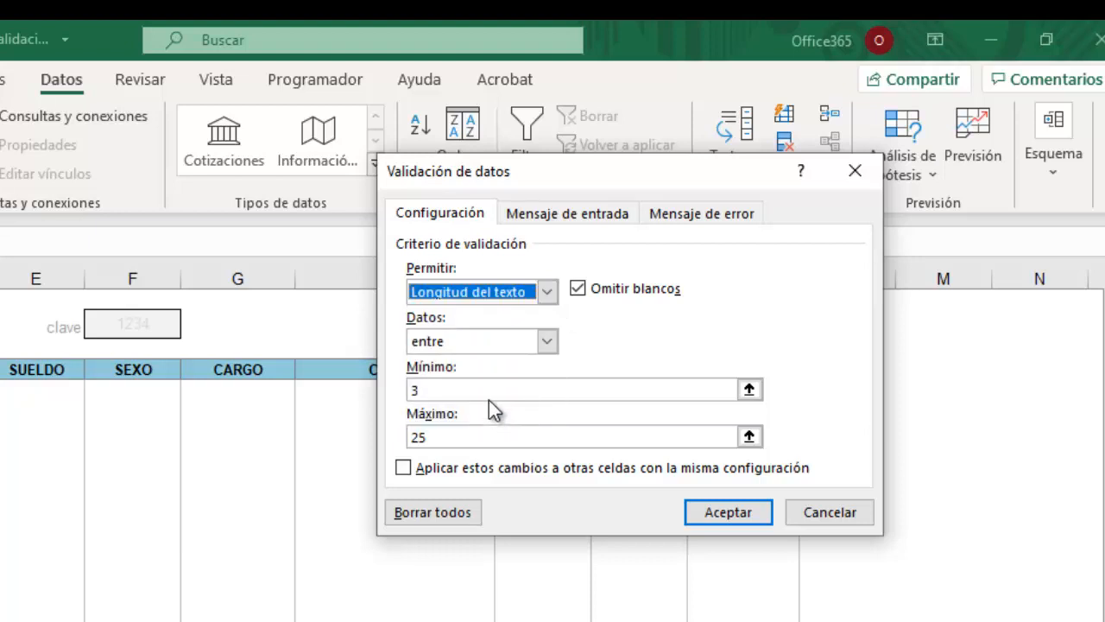
click(417, 390)
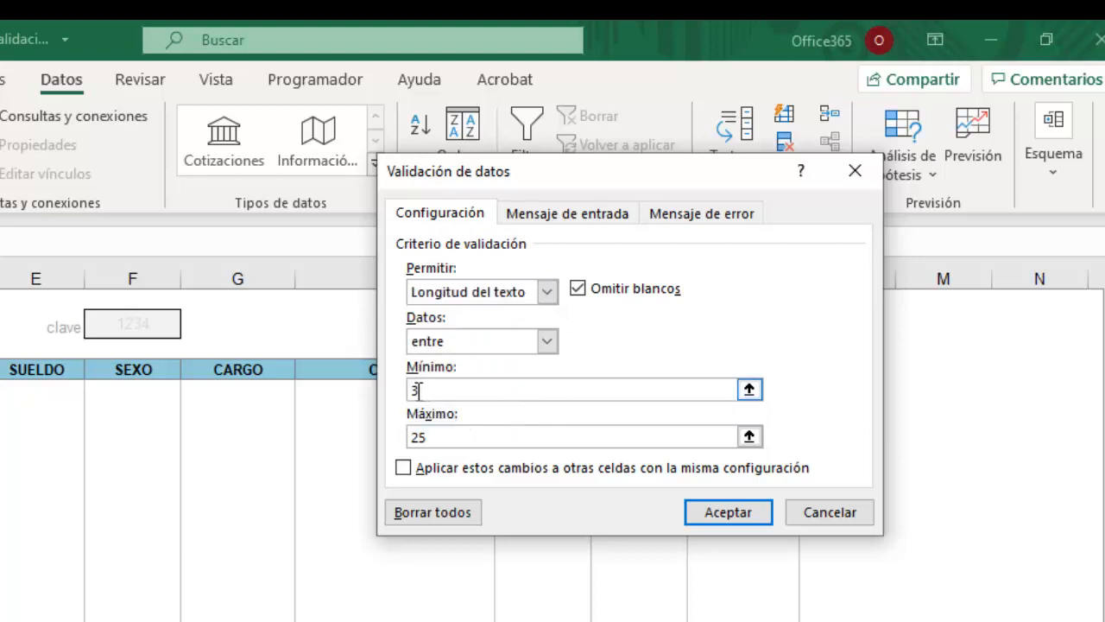
click(427, 438)
drag(427, 438, 407, 437)
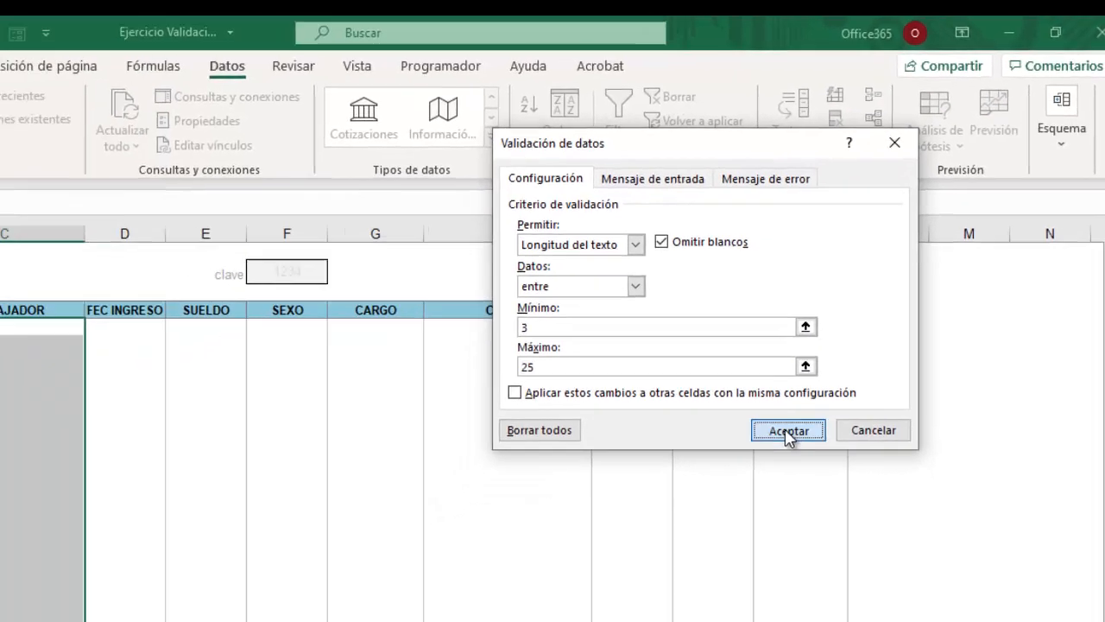
click(726, 512)
click(648, 380)
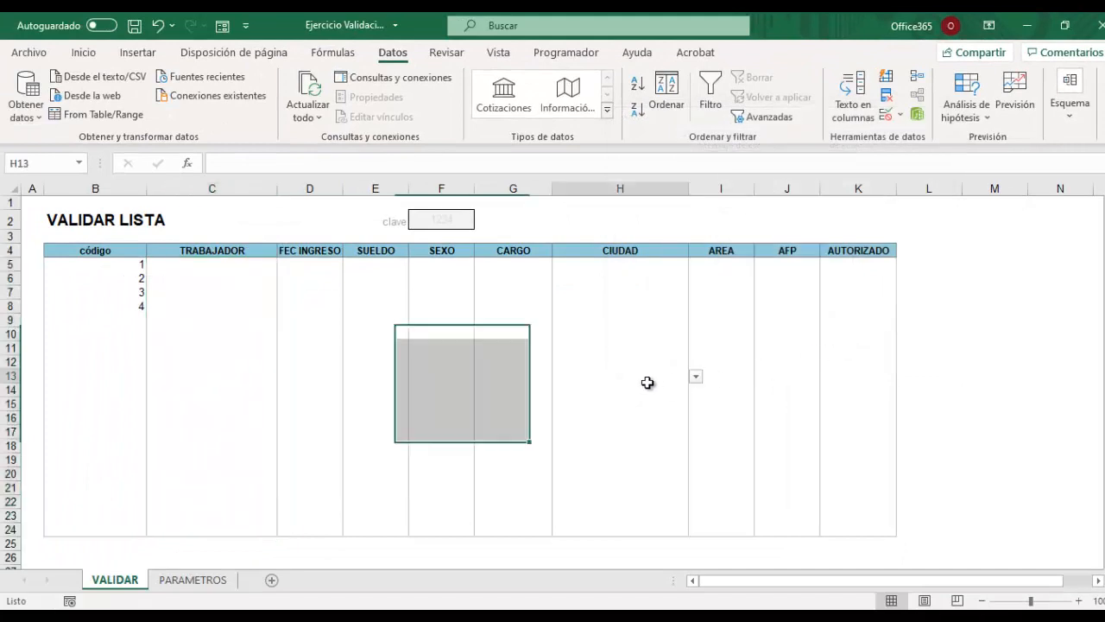
Test C5 with one- and two-letter names, both rejected, then enter a three-letter name.
click(211, 262)
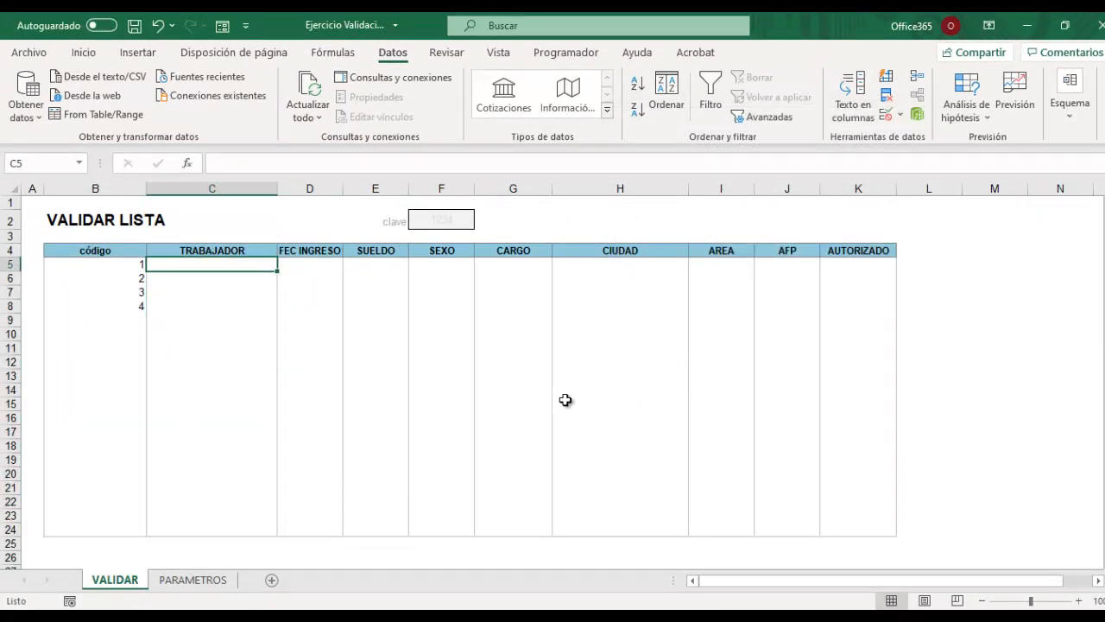
text(A)
key(Return)
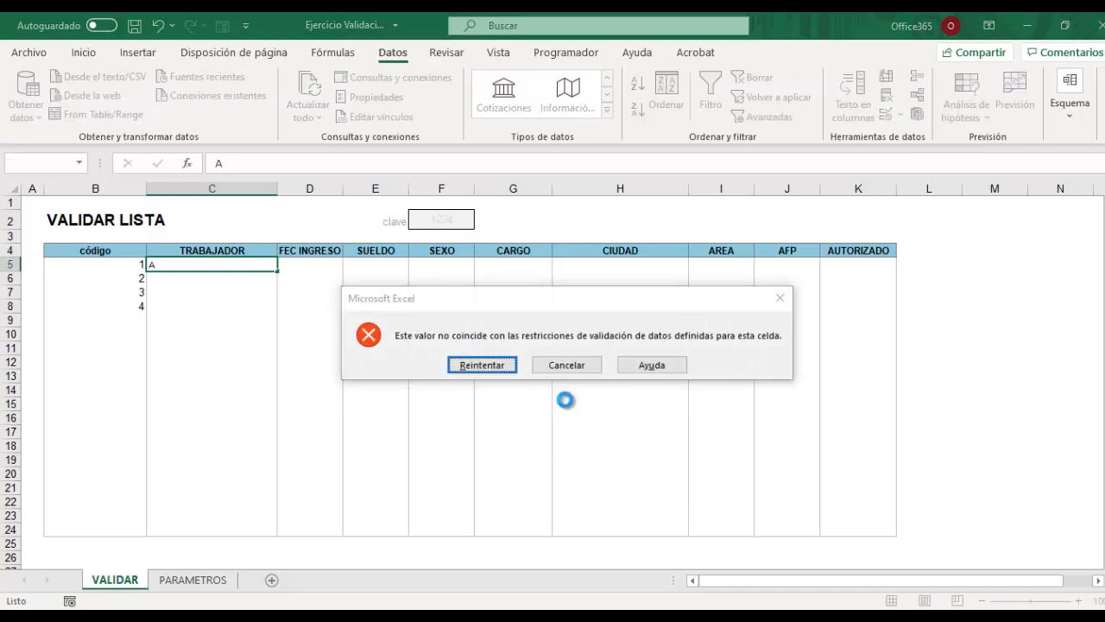
key(Return)
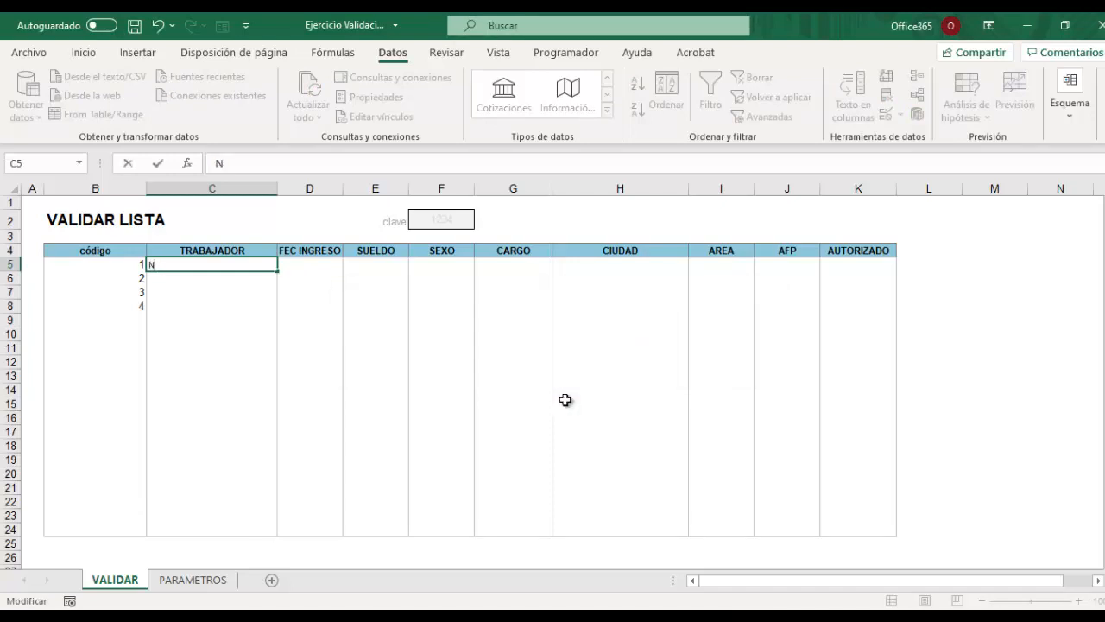
text(NA)
key(Return)
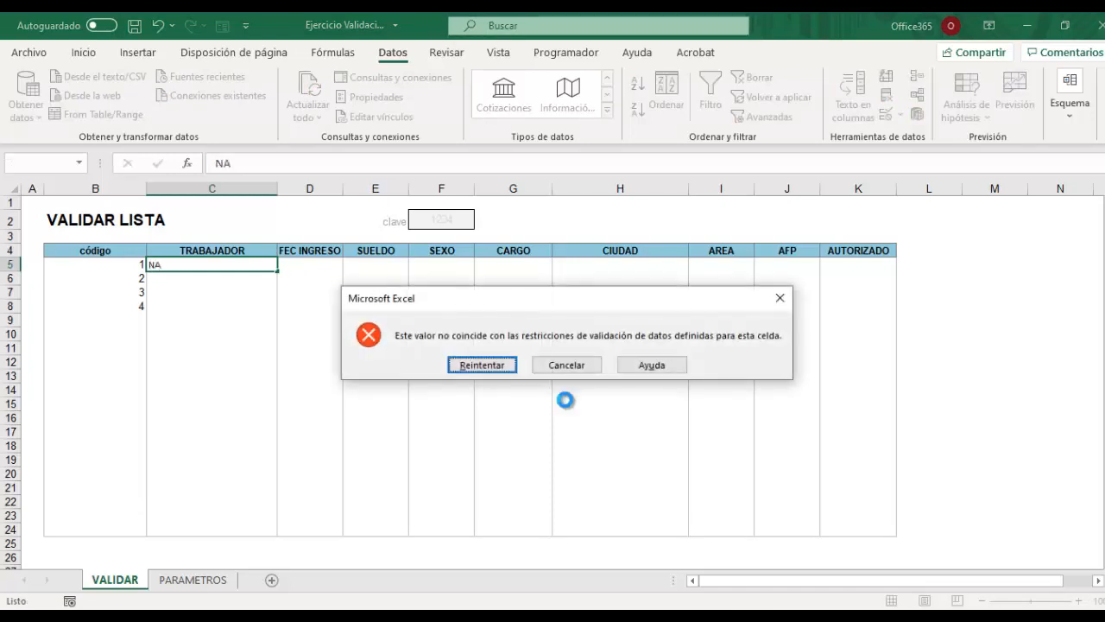
key(Return)
key(BackSpace)
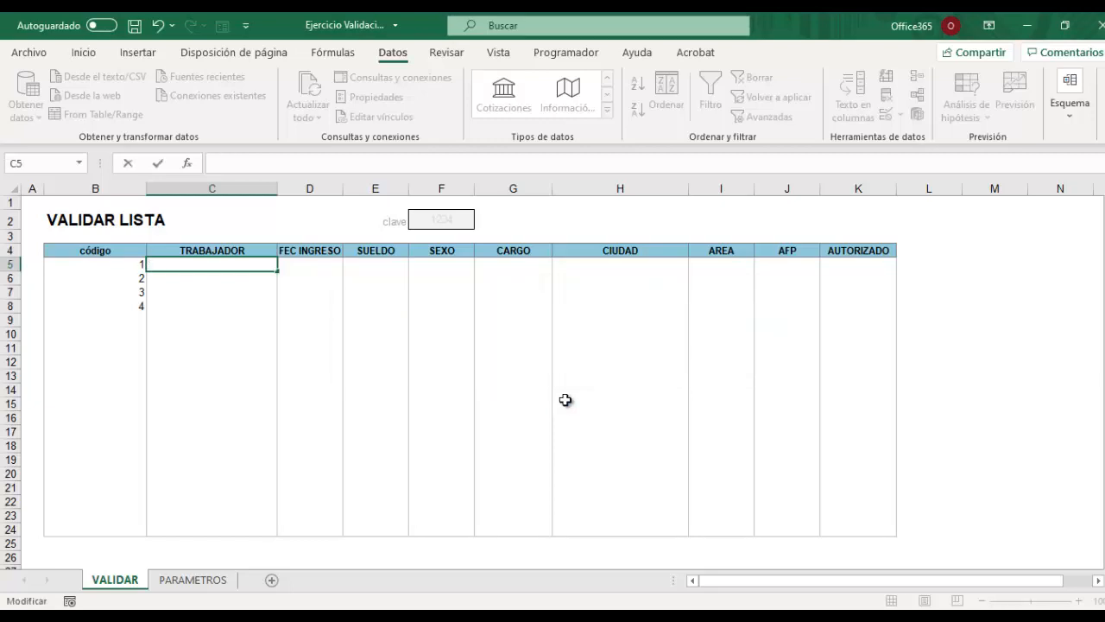
text(ANA)
key(Return)
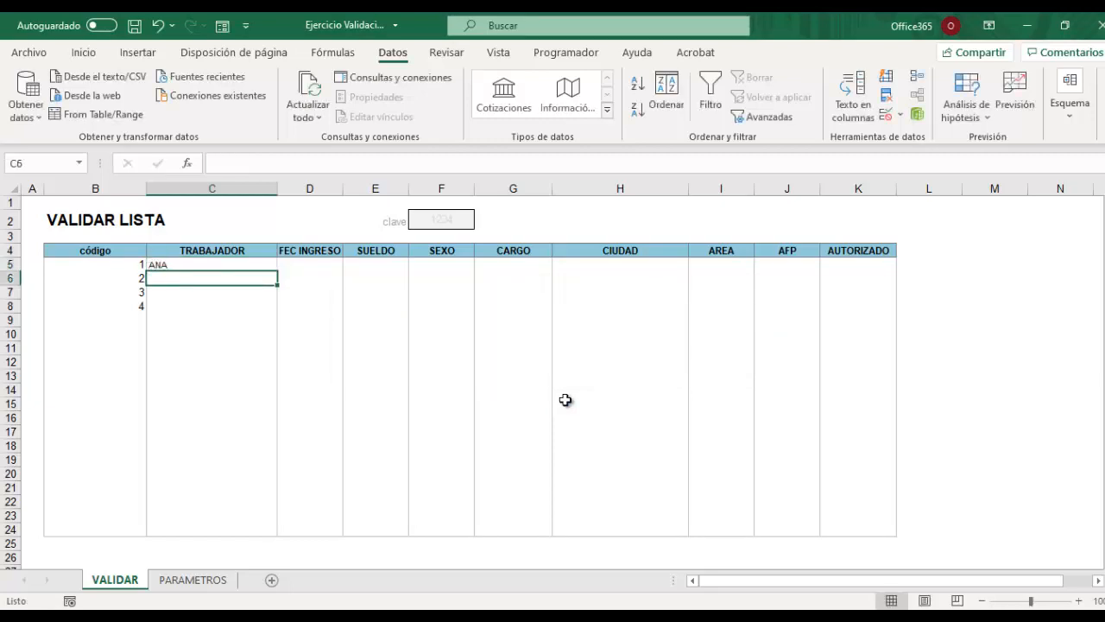
Enter a full worker name in C7, get it refused as too long, and shorten it.
key(Return)
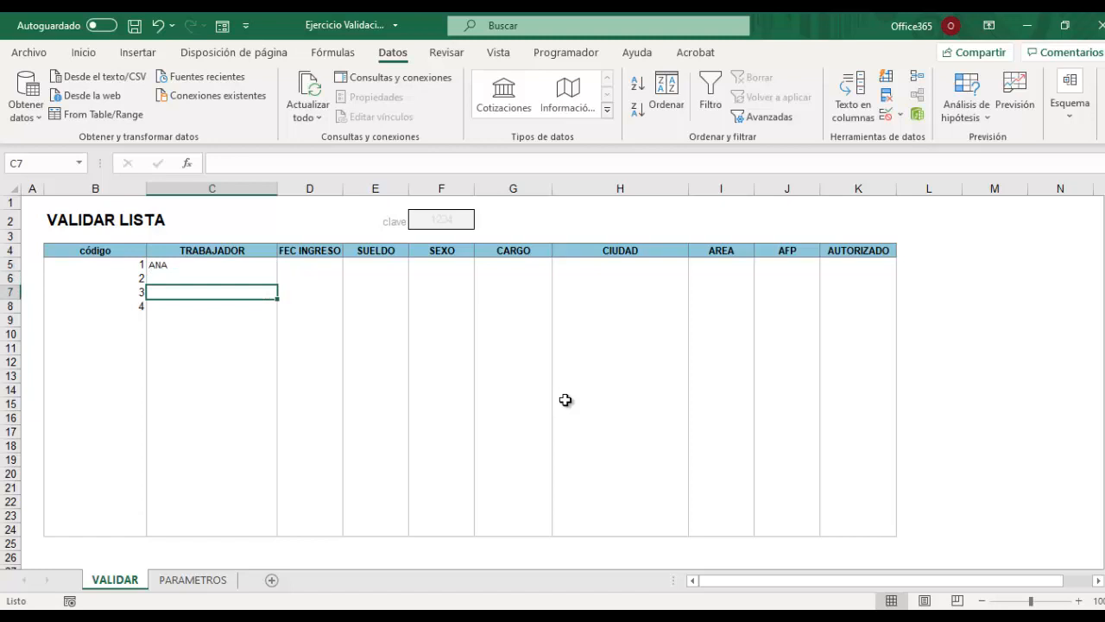
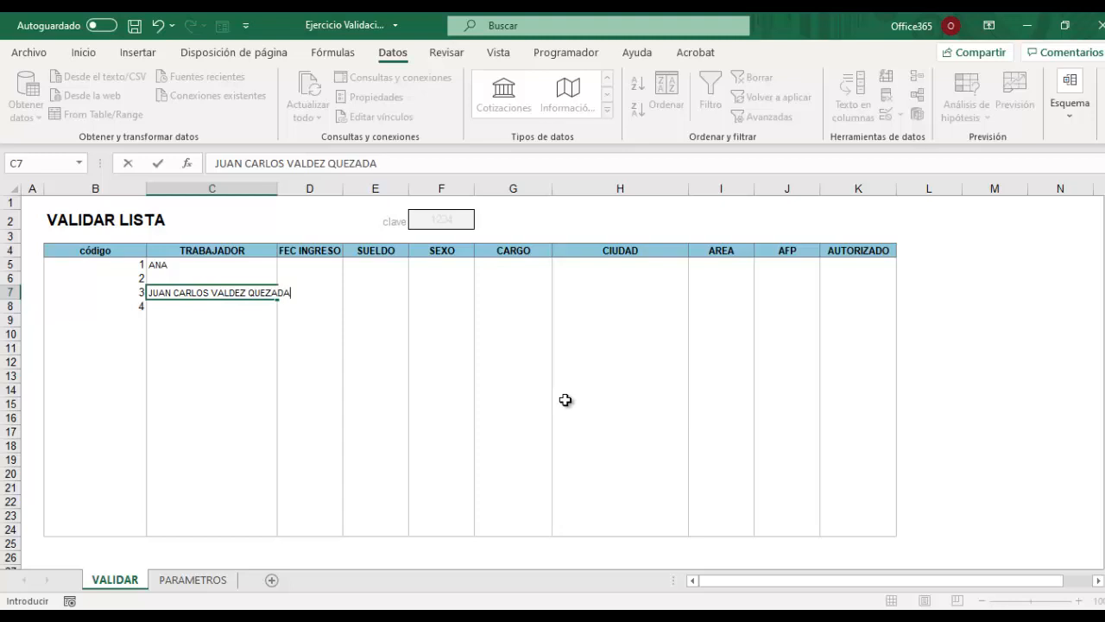
key(Return)
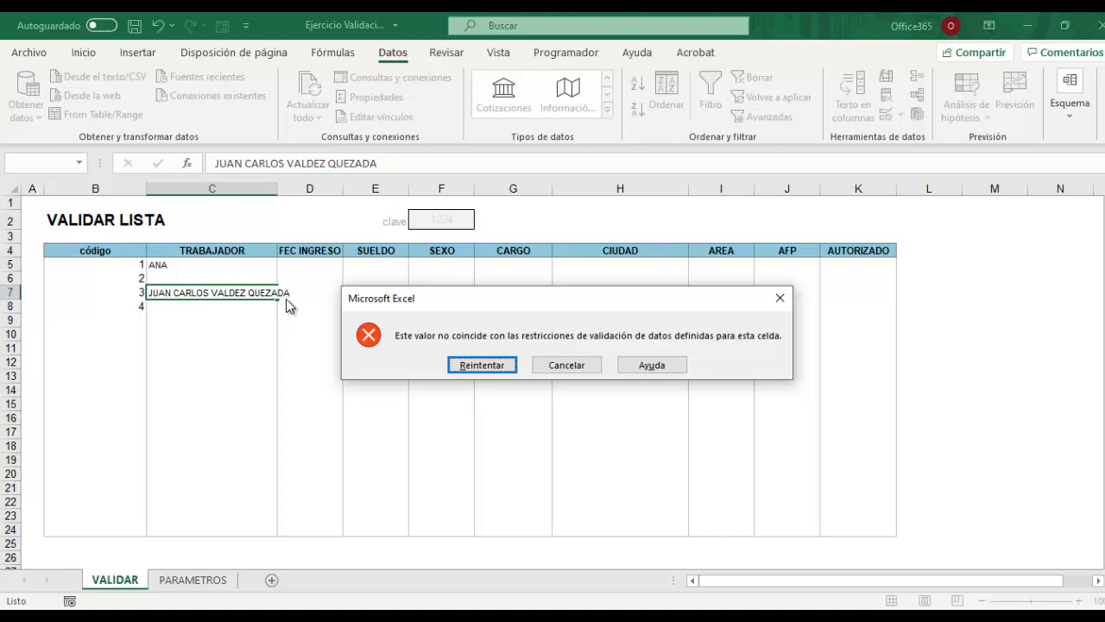
click(499, 366)
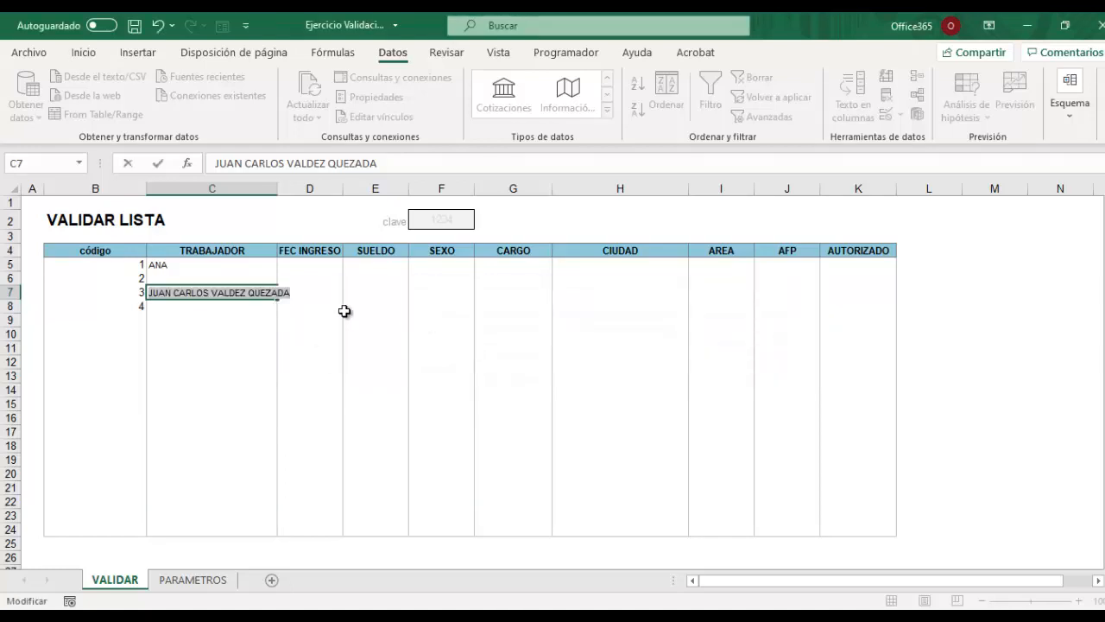
click(293, 291)
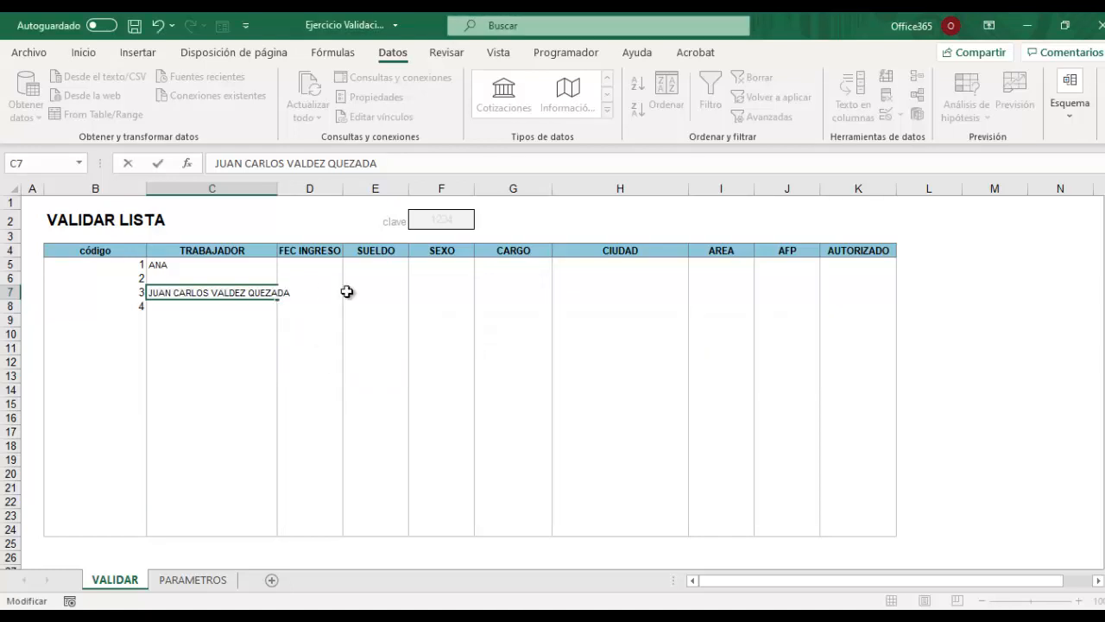
key(Return)
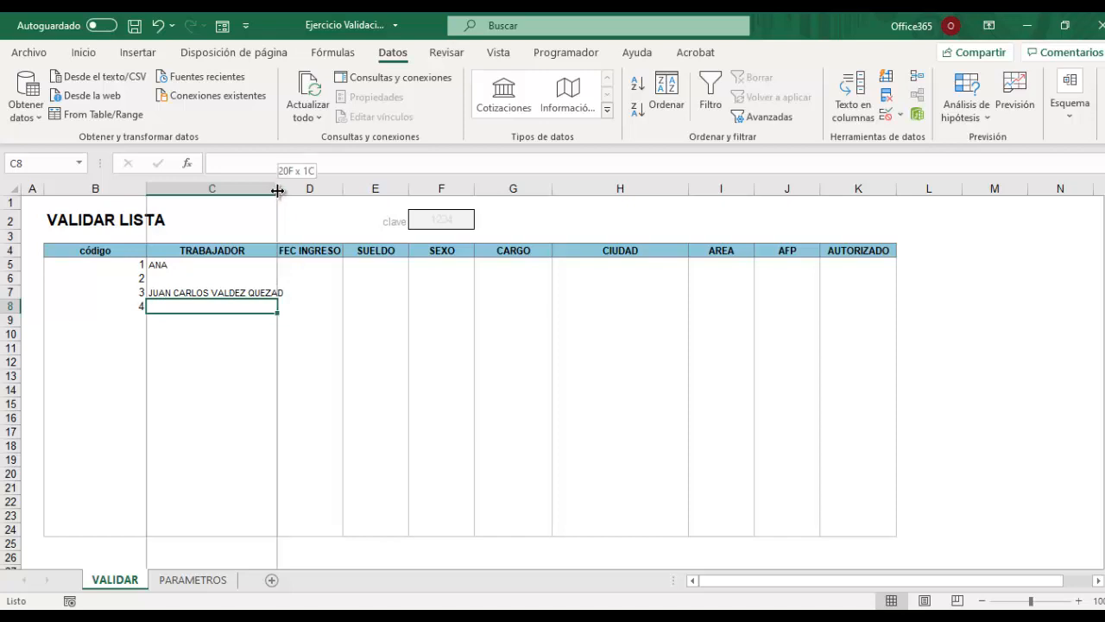
Widen column C slightly and select the FEC INGRESO cells D5:D24.
drag(278, 189, 285, 188)
drag(324, 268, 319, 532)
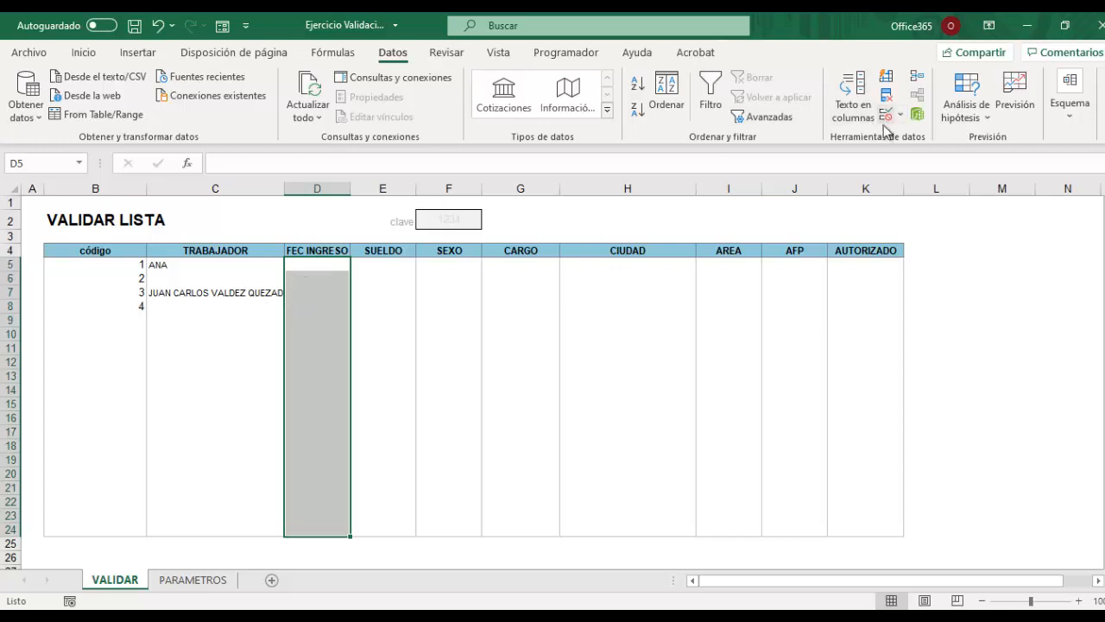
Select the table from B5 and use Borrar todos to remove all its validation rules.
click(204, 359)
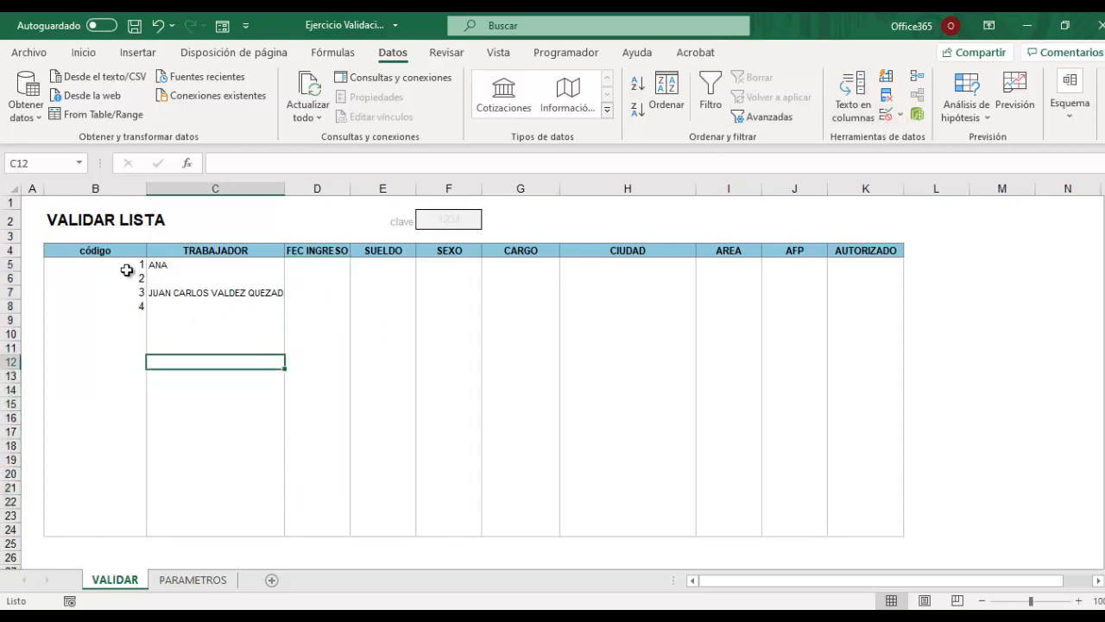
click(84, 266)
drag(84, 266, 872, 528)
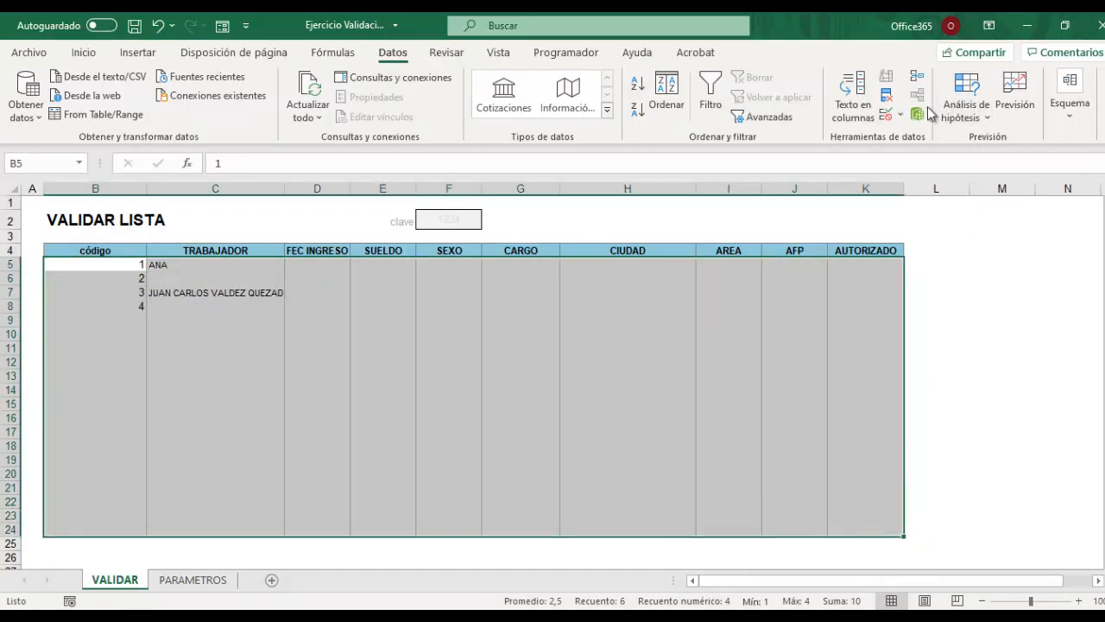
click(902, 117)
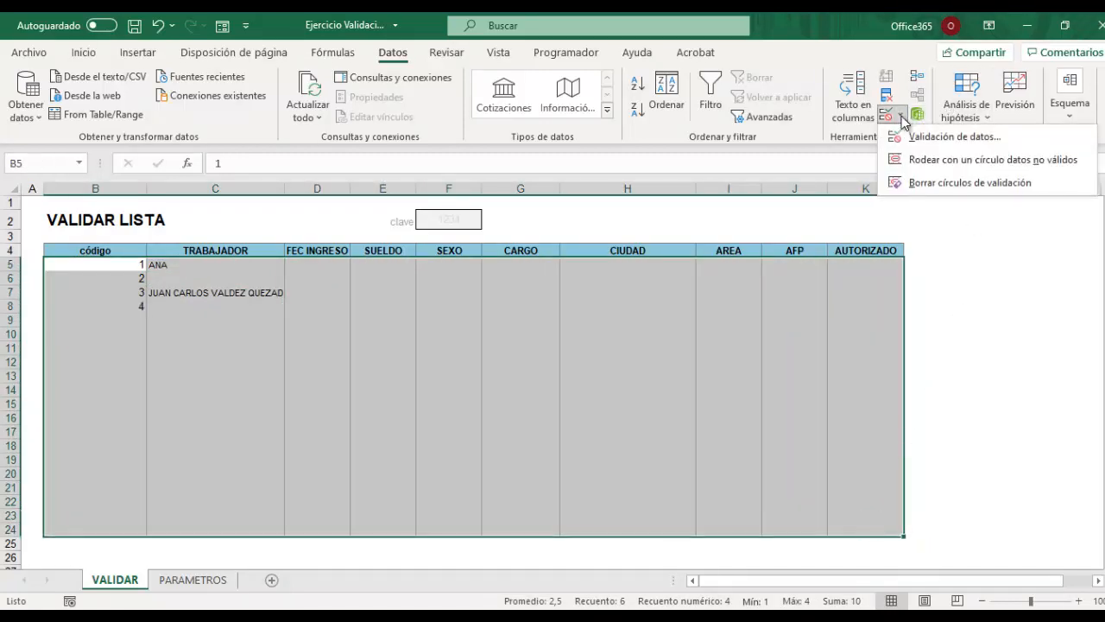
click(915, 137)
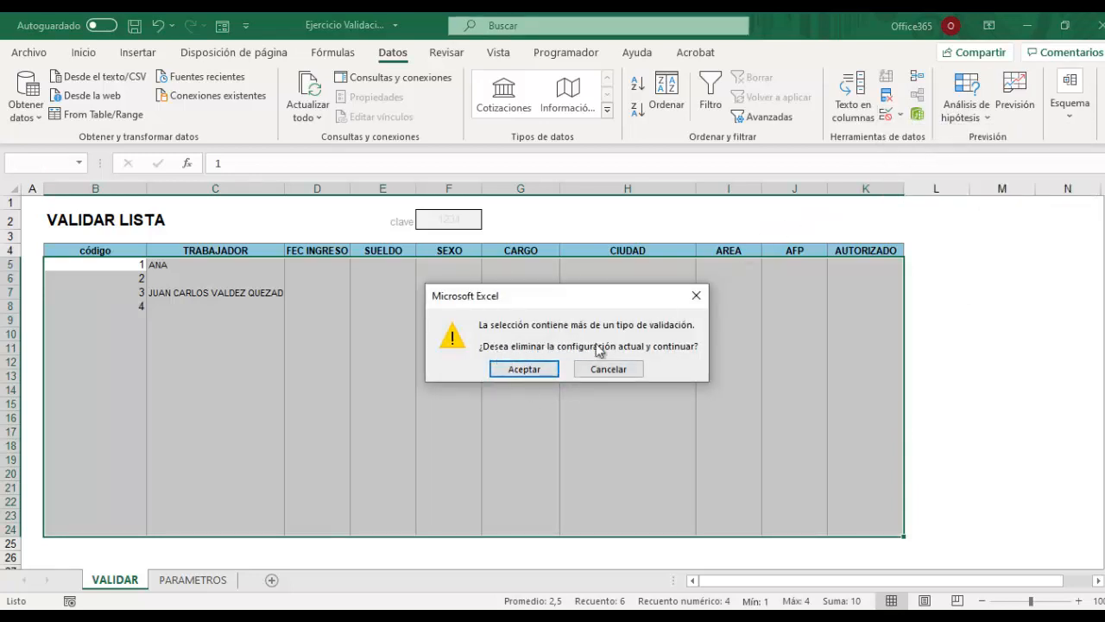
click(532, 370)
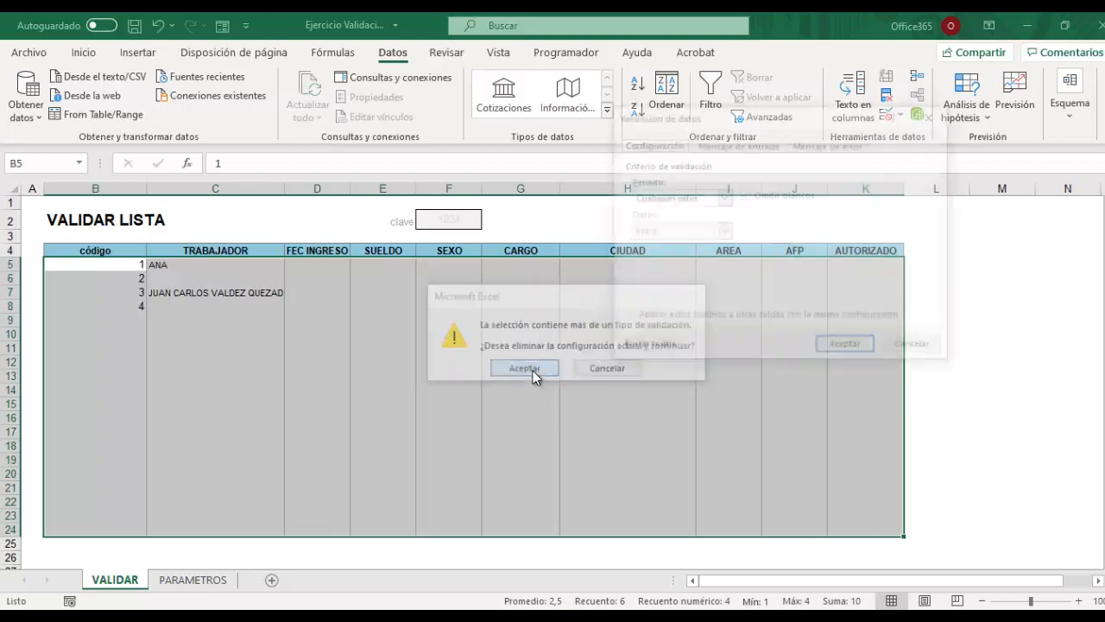
click(647, 348)
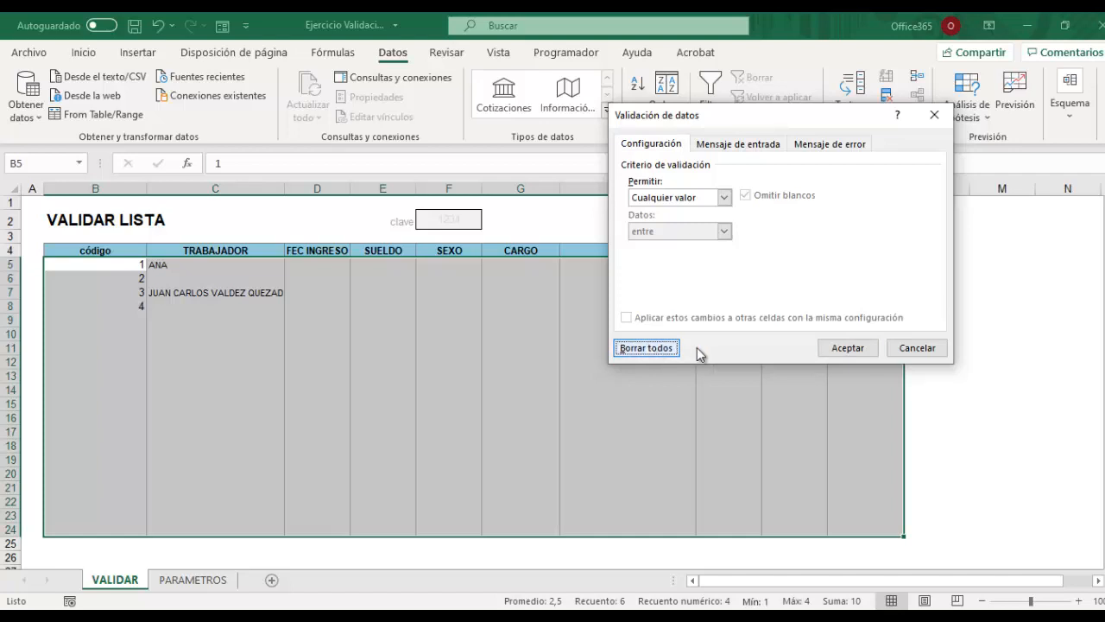
click(833, 348)
Enter unrestricted test values in B9 and C10, then delete the contents of B5:C11.
click(535, 390)
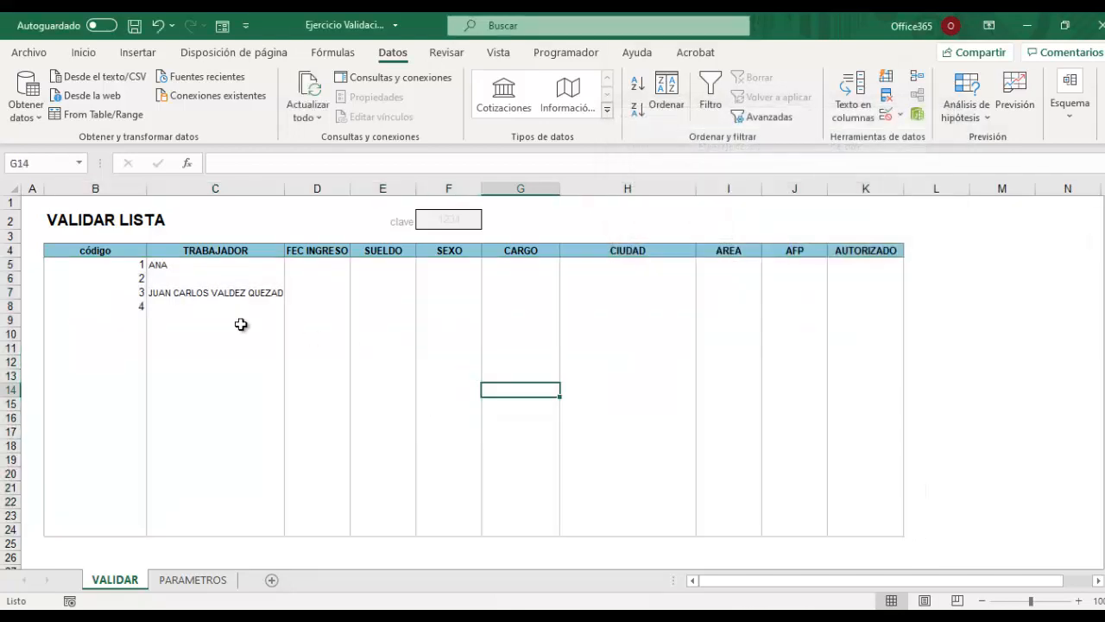
click(216, 332)
click(121, 322)
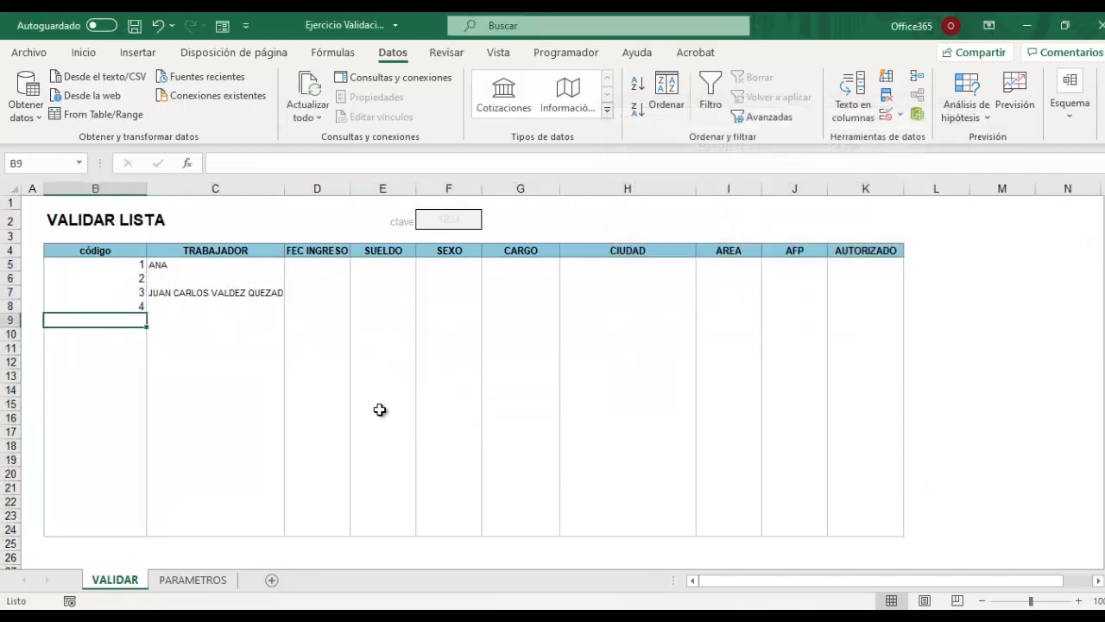
text(31)
key(Return)
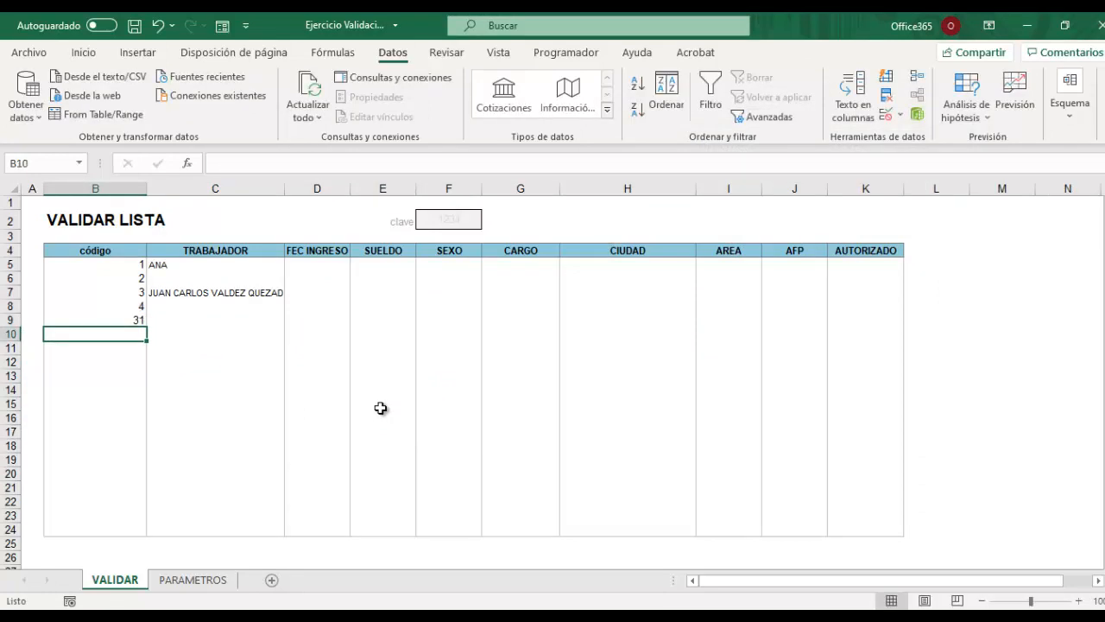
click(181, 330)
text(ZDDDD)
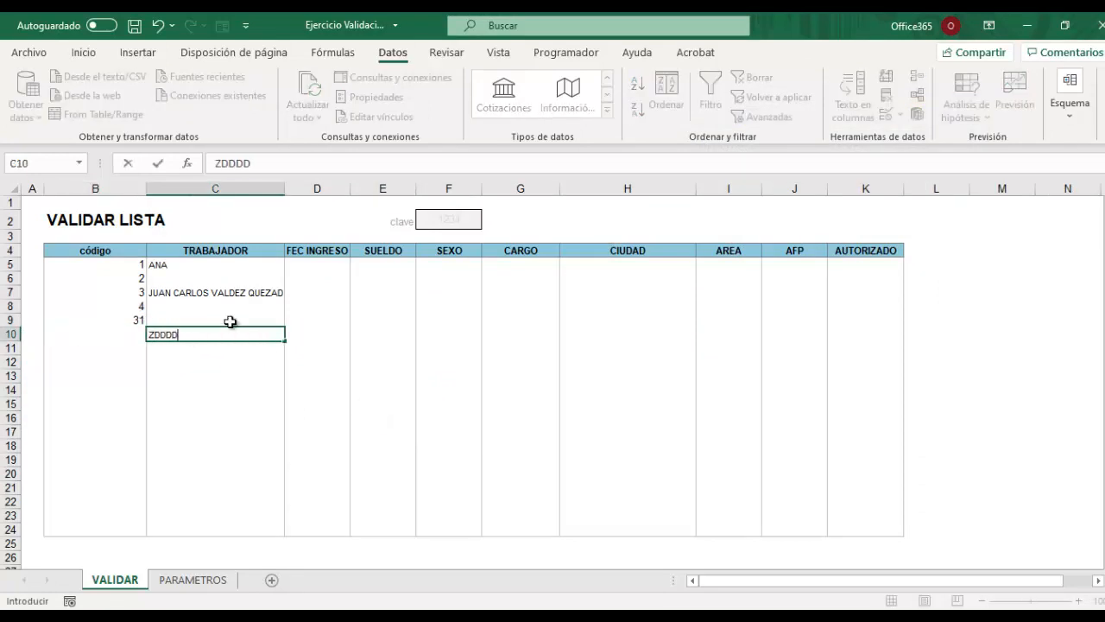
text(DDDDDDDDDDDDDDDDDDDDDDDDDDDDDD)
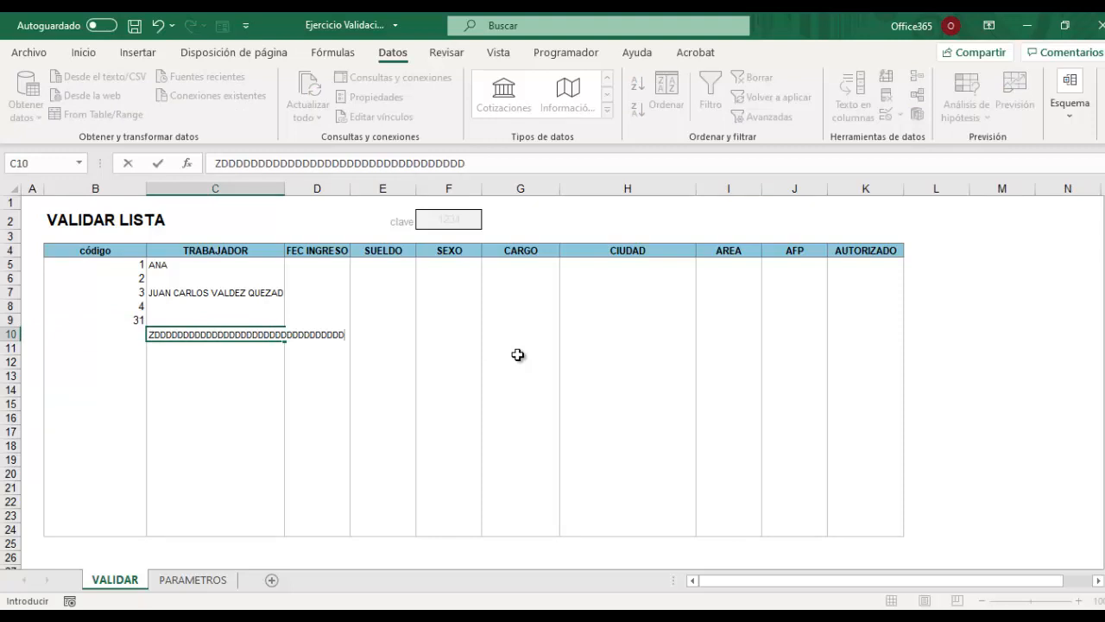
key(Return)
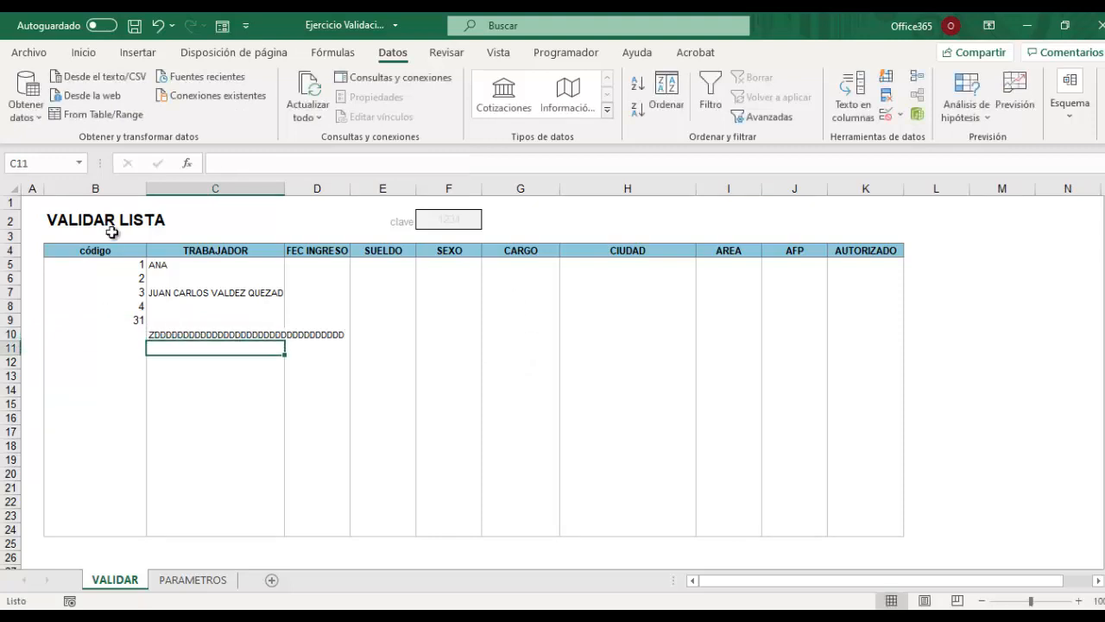
drag(101, 265, 213, 354)
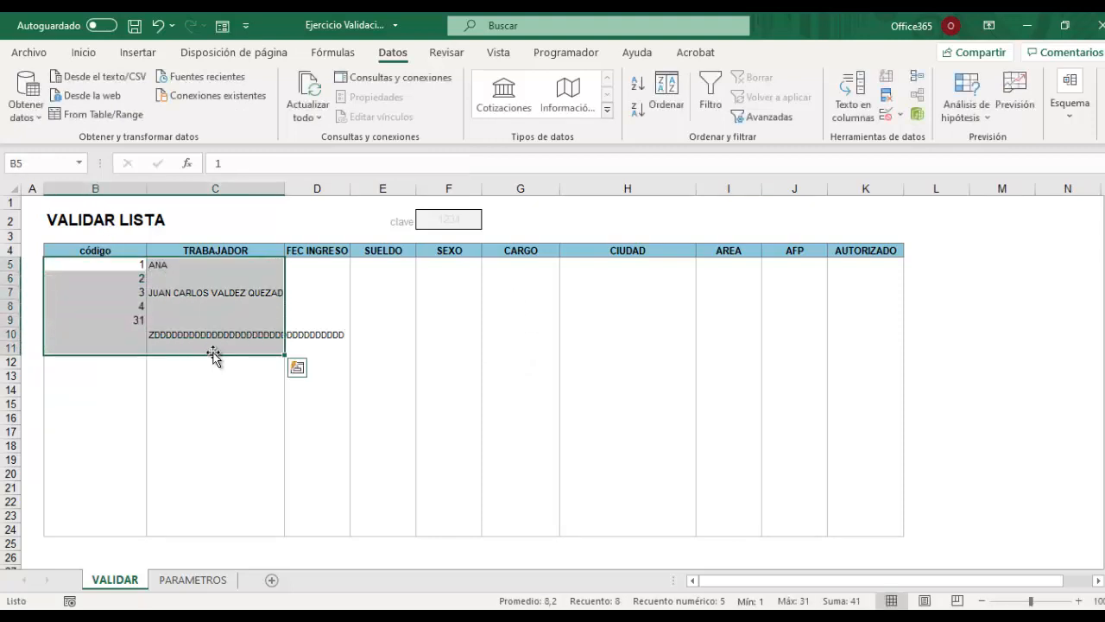
key(Delete)
click(313, 268)
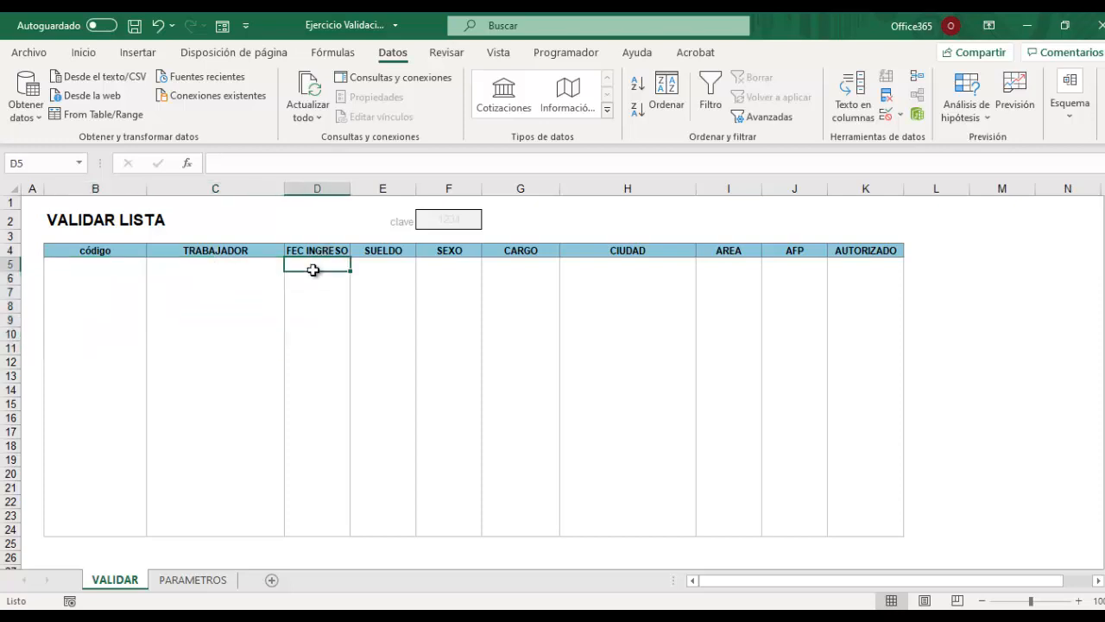
Give D5:D24 a Fecha rule between 1-1-2000 and 31-12-2021.
drag(313, 270, 329, 532)
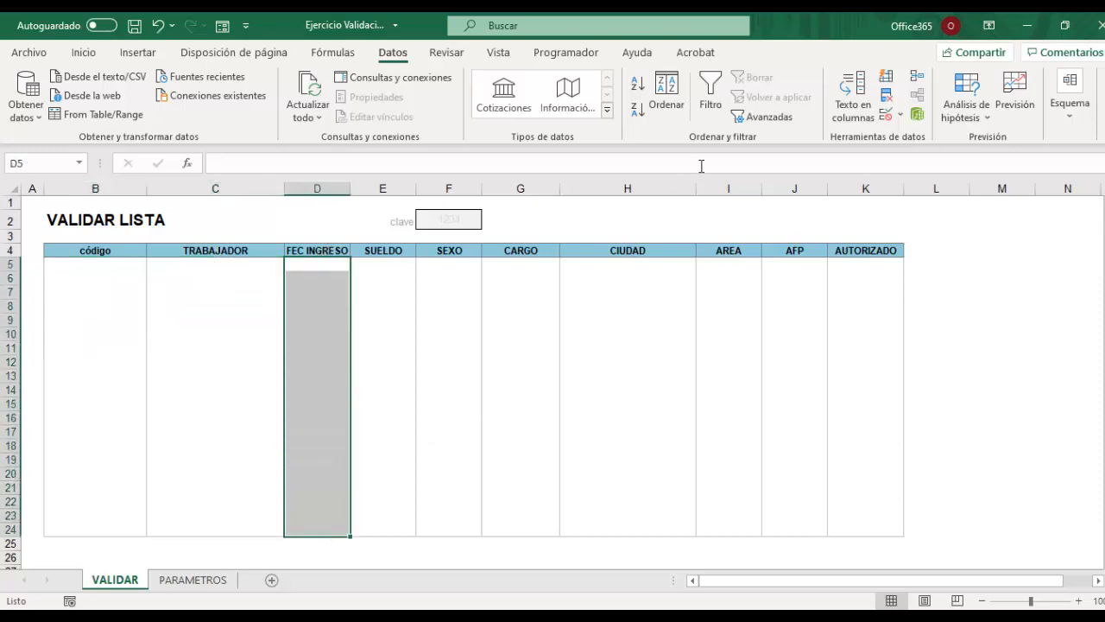
click(900, 114)
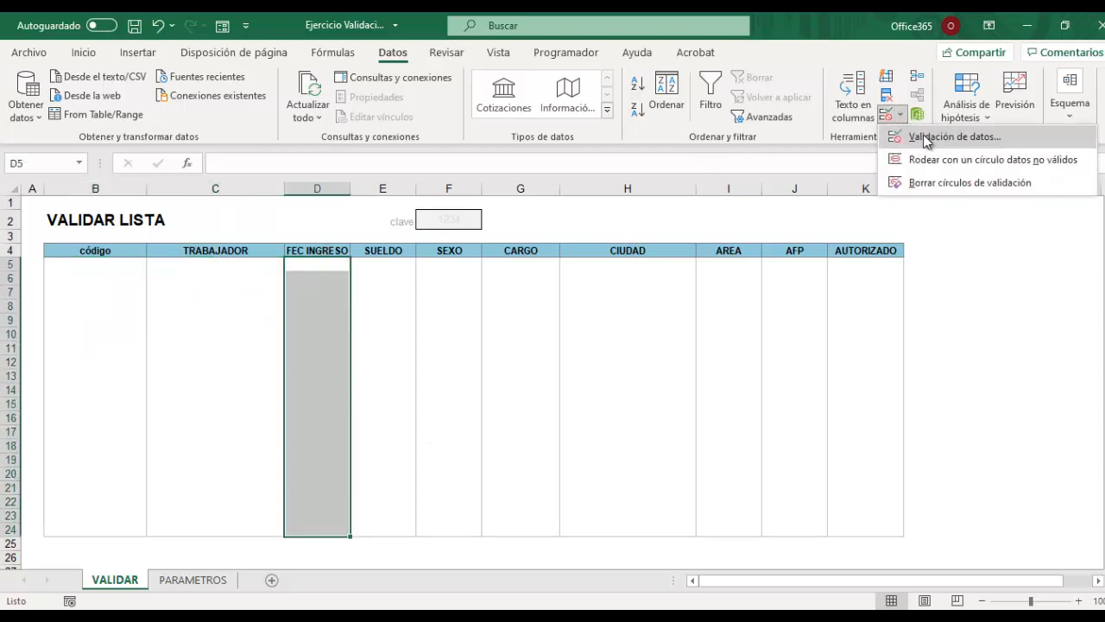
click(924, 138)
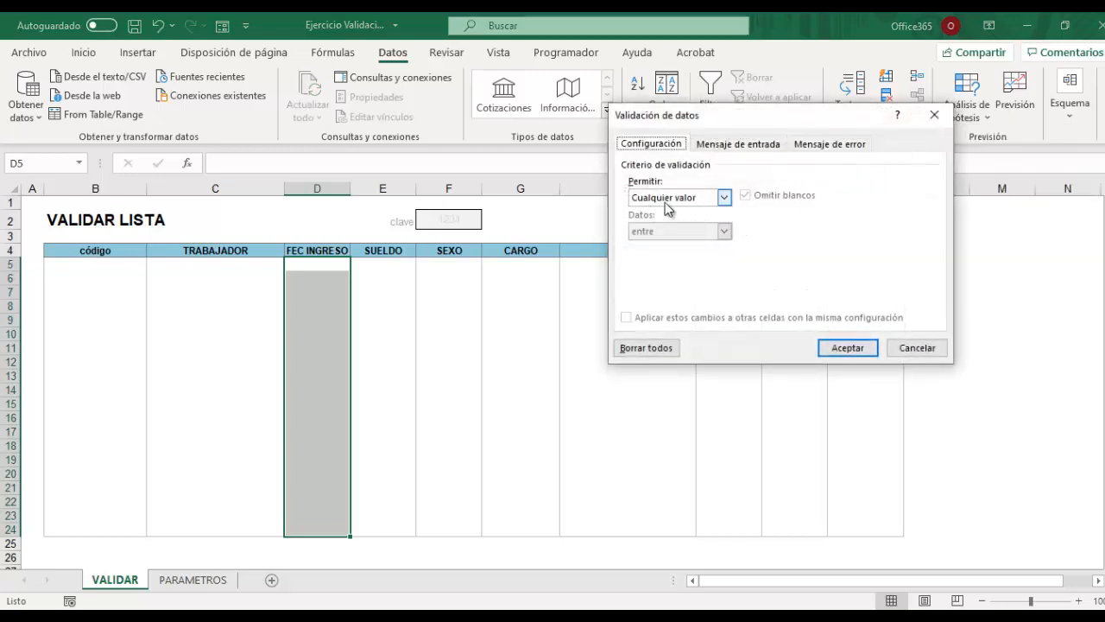
click(724, 197)
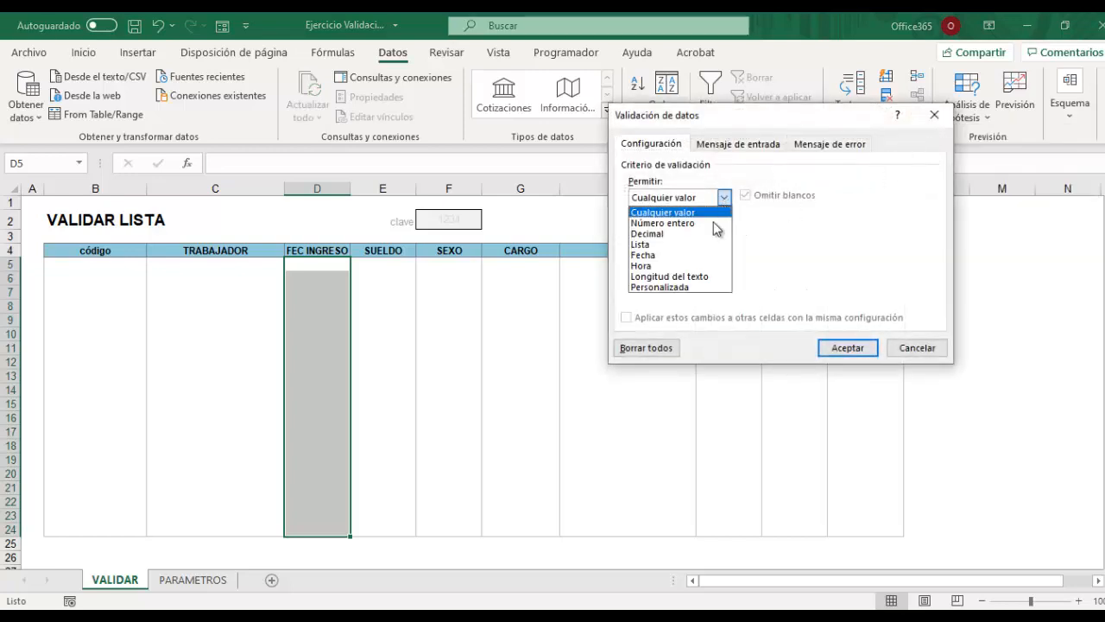
click(644, 255)
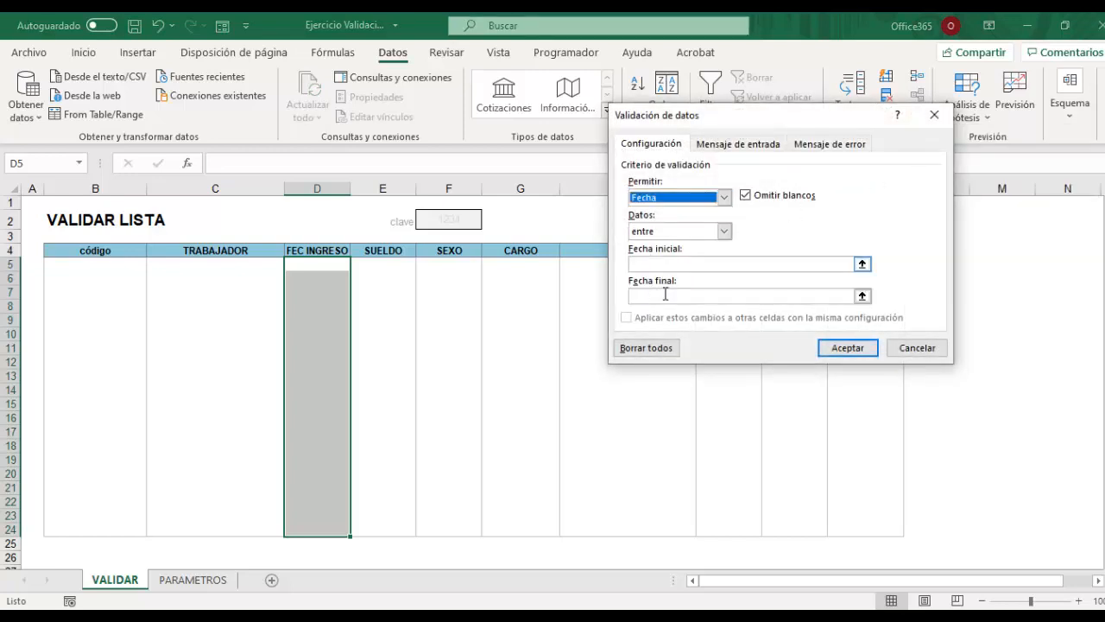
click(725, 231)
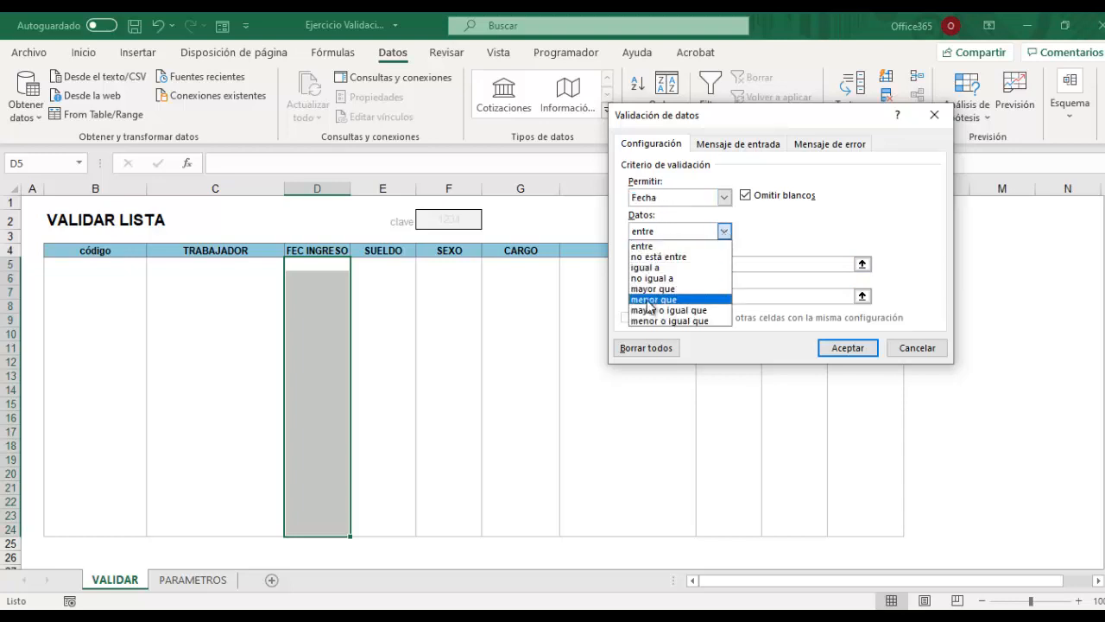
click(648, 247)
click(745, 267)
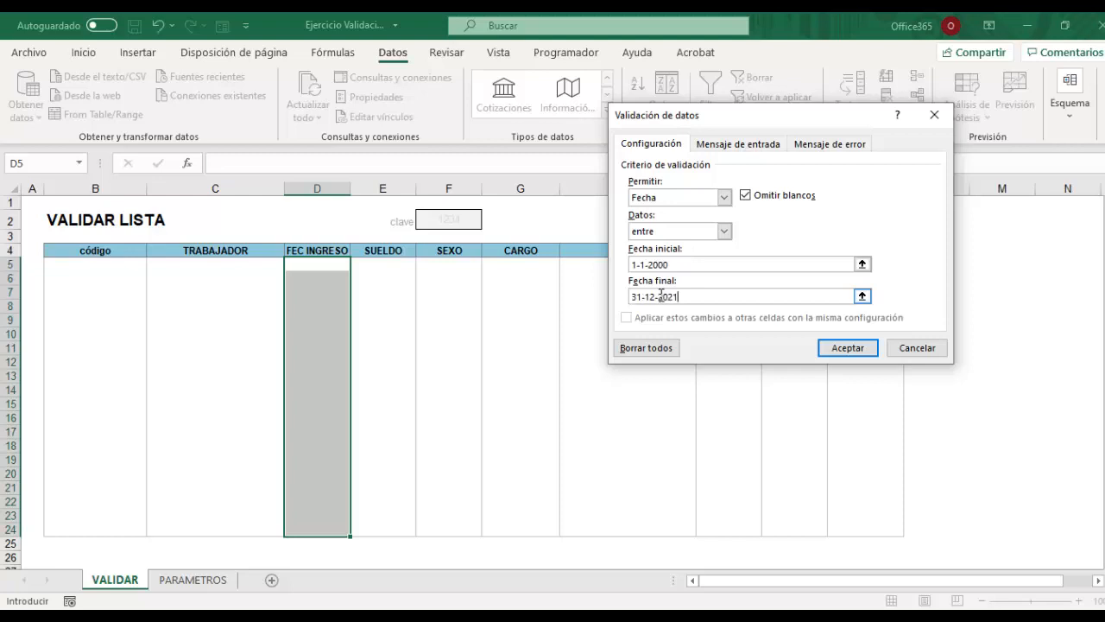
click(846, 349)
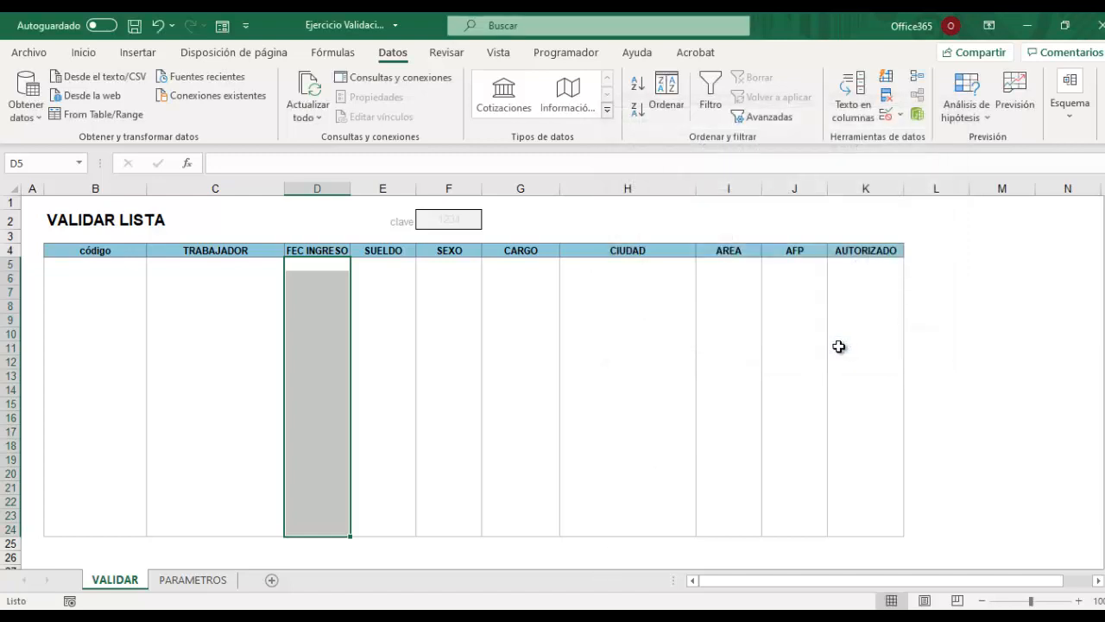
Enter the date 01-01-2000 in D5.
click(307, 292)
click(312, 264)
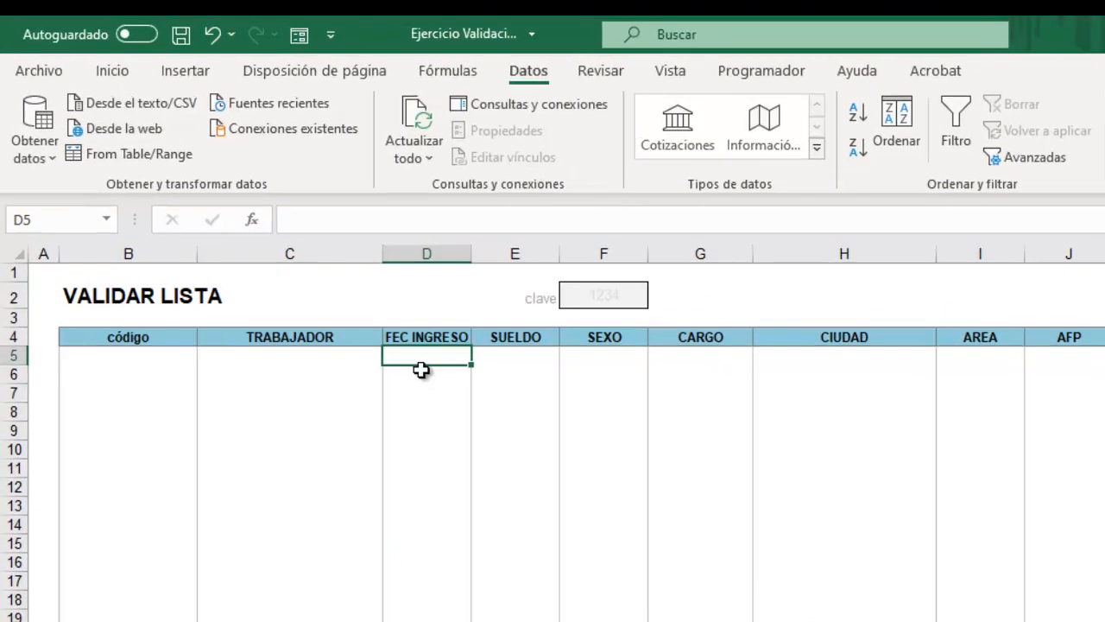
click(308, 307)
click(423, 358)
text(1-1-)
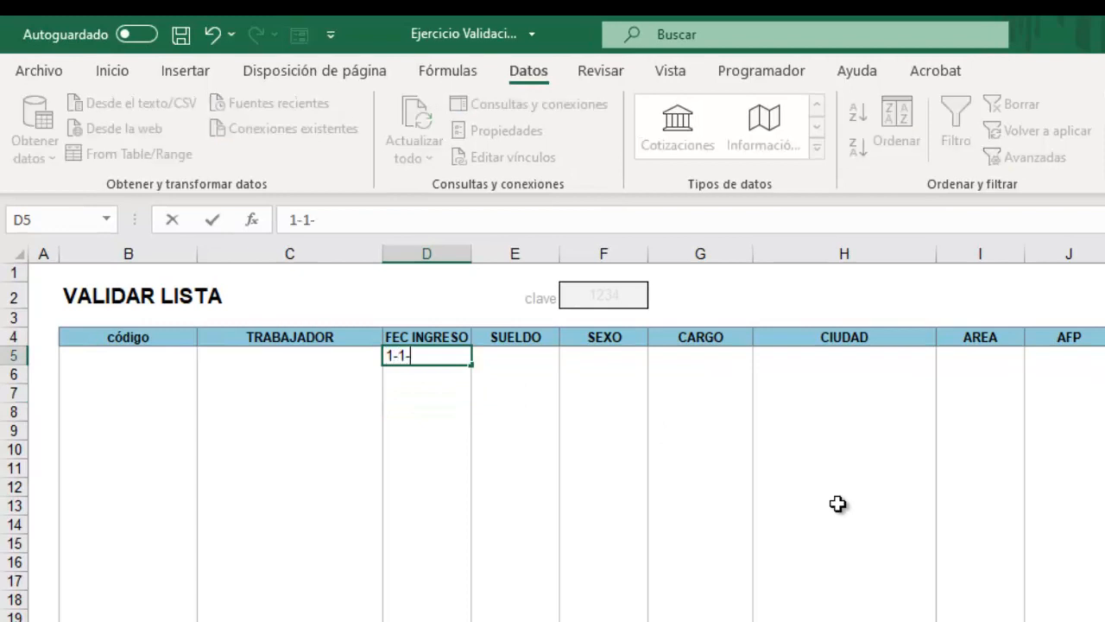
text(2000)
key(Return)
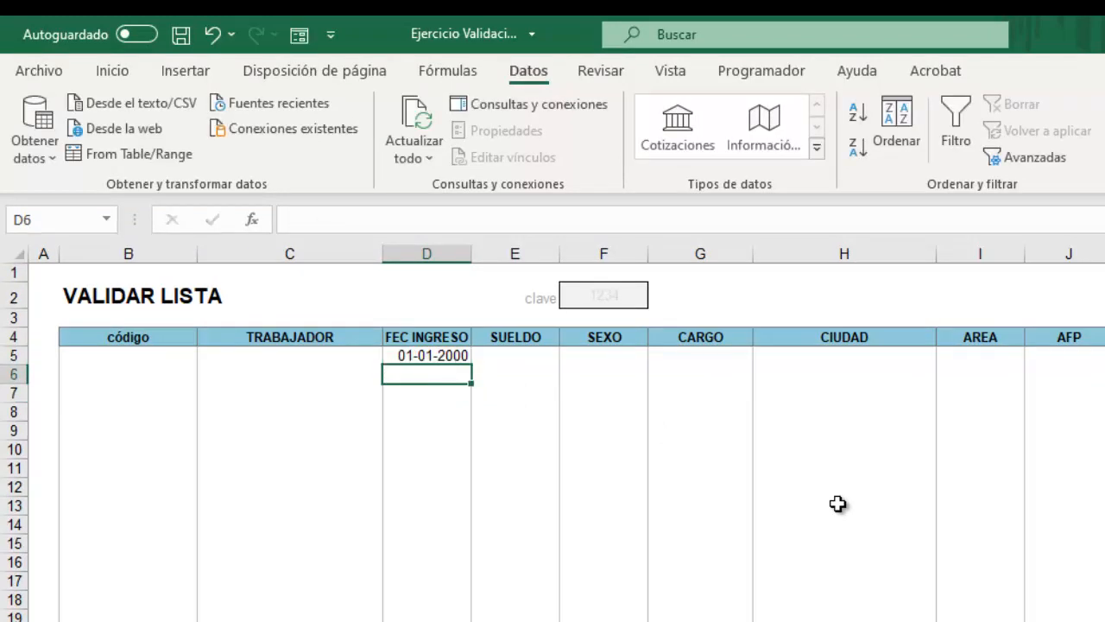
Have 1-1-1999 rejected in D6, then enter 31-12-2021 instead.
text(1-)
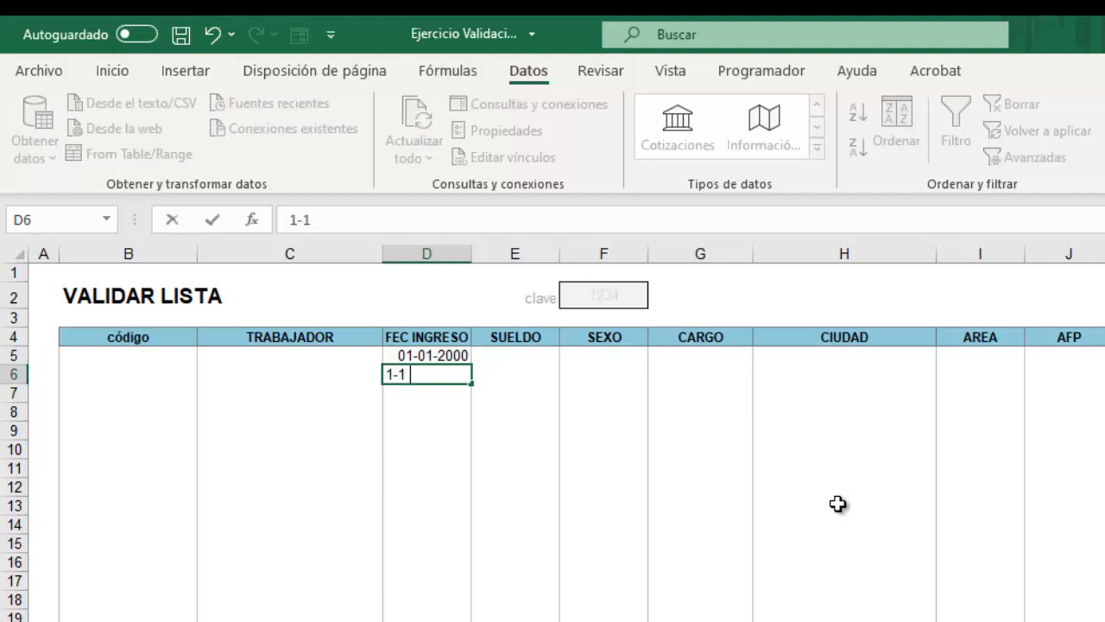
text(1-1999)
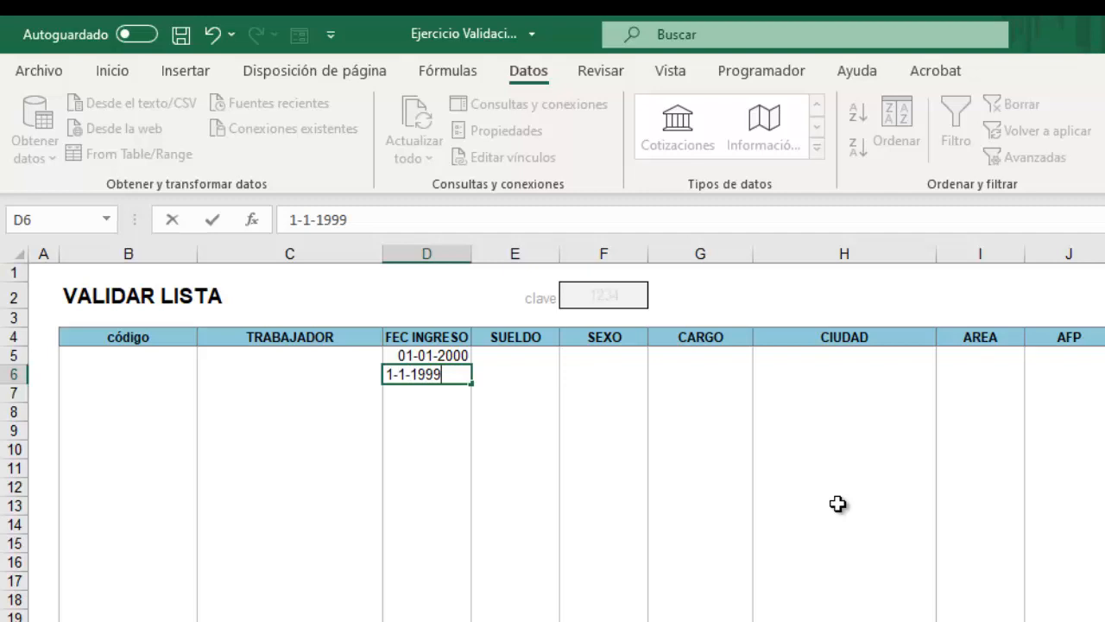
key(Return)
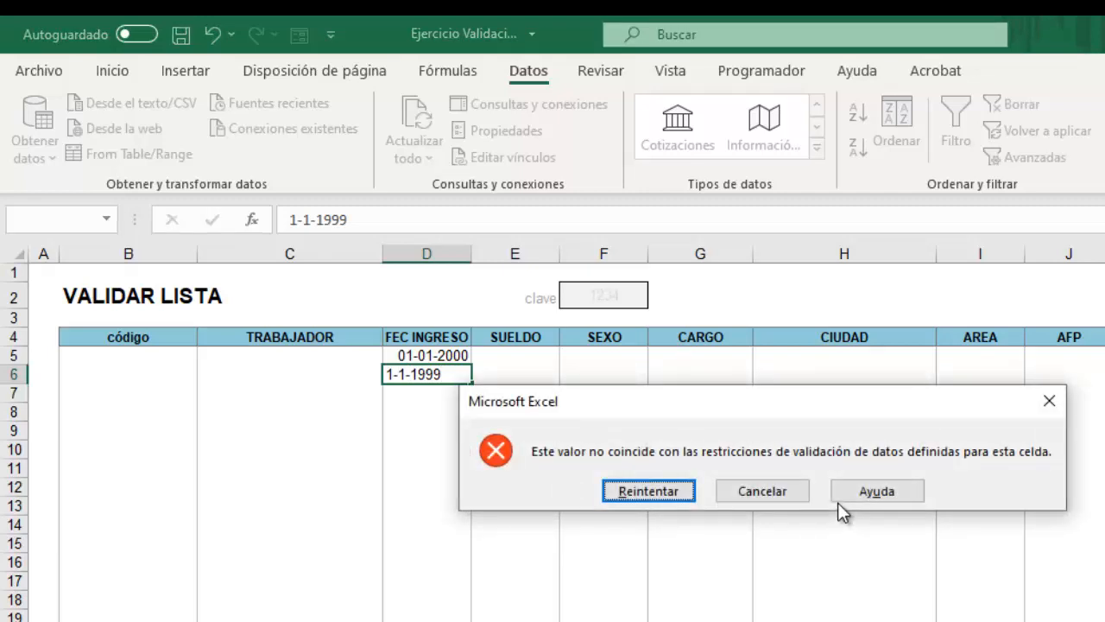
click(649, 491)
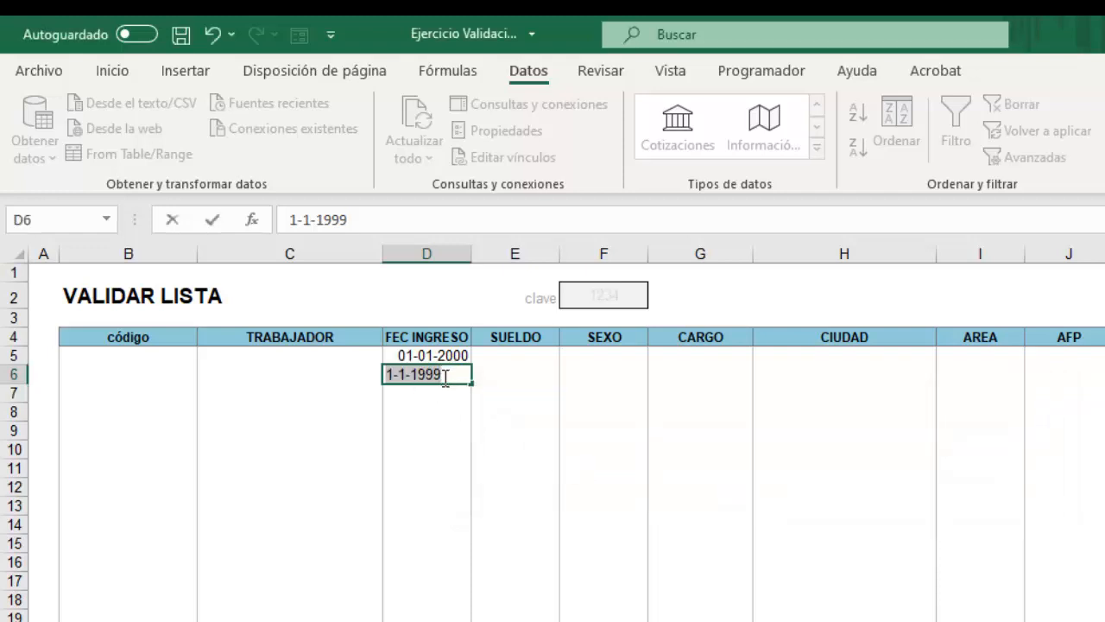
text(31-1)
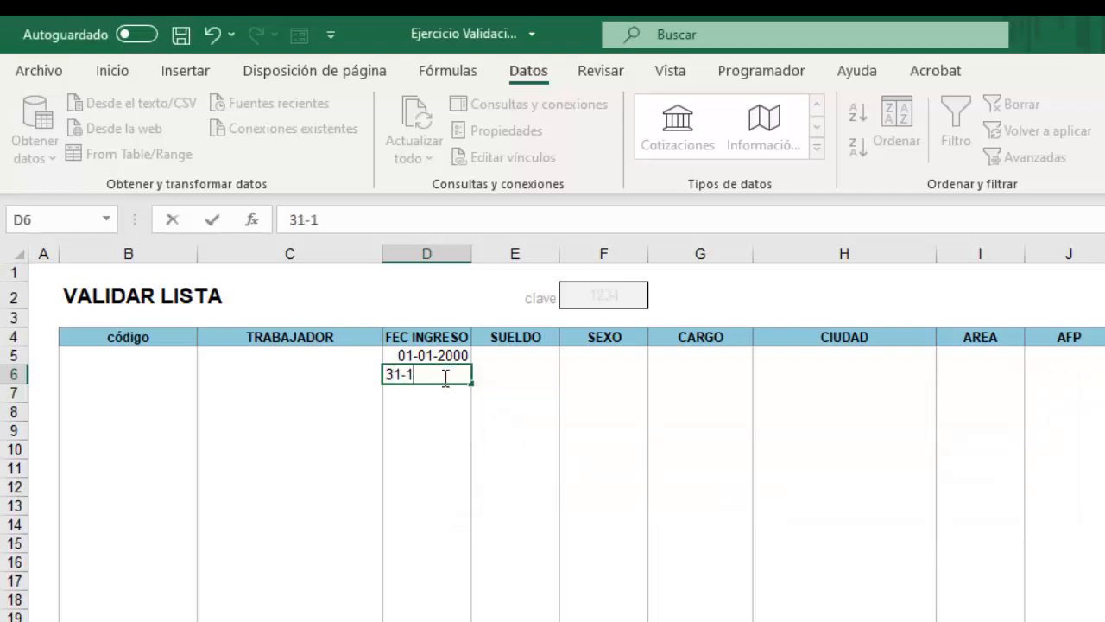
text(2-2021)
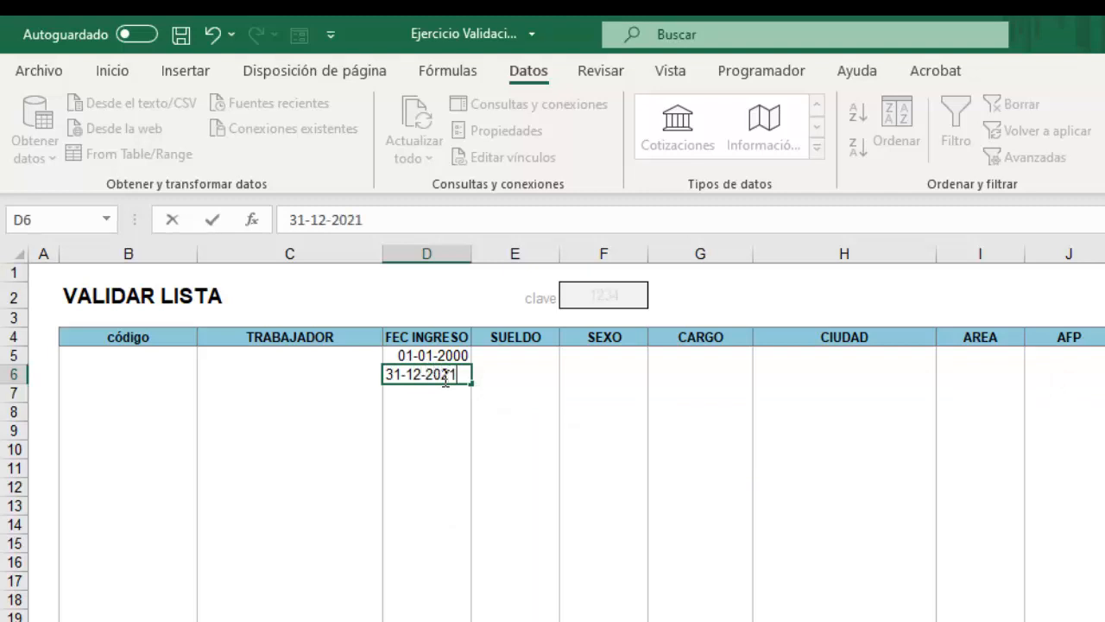
key(Return)
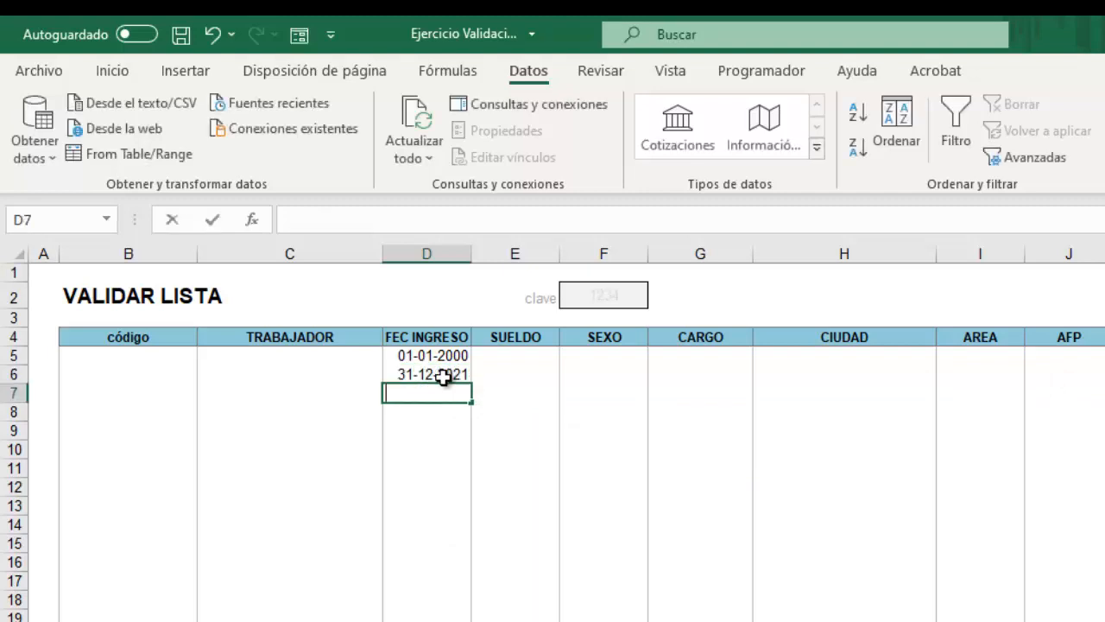
Try 1-1-2022 in D7 and cancel when the validation error appears.
text(1-1-)
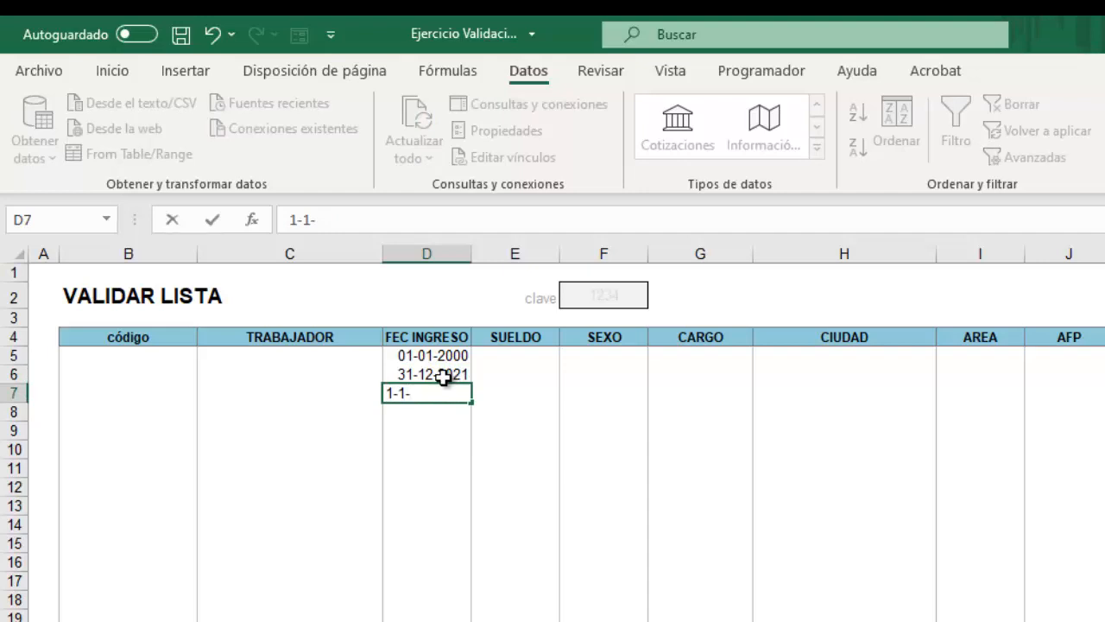
text(2022)
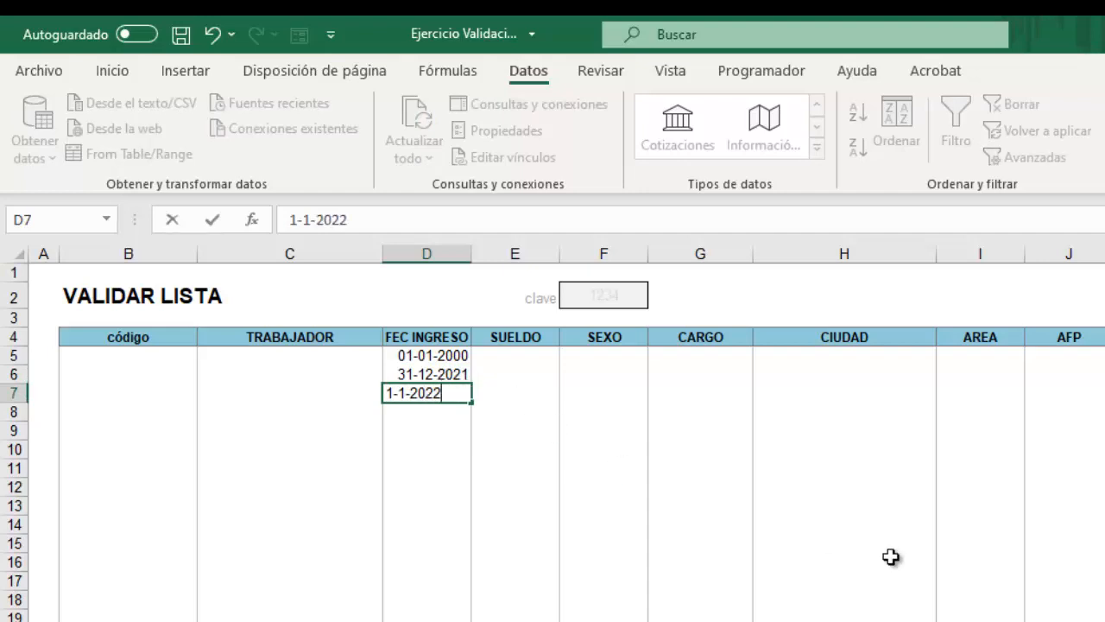
key(Return)
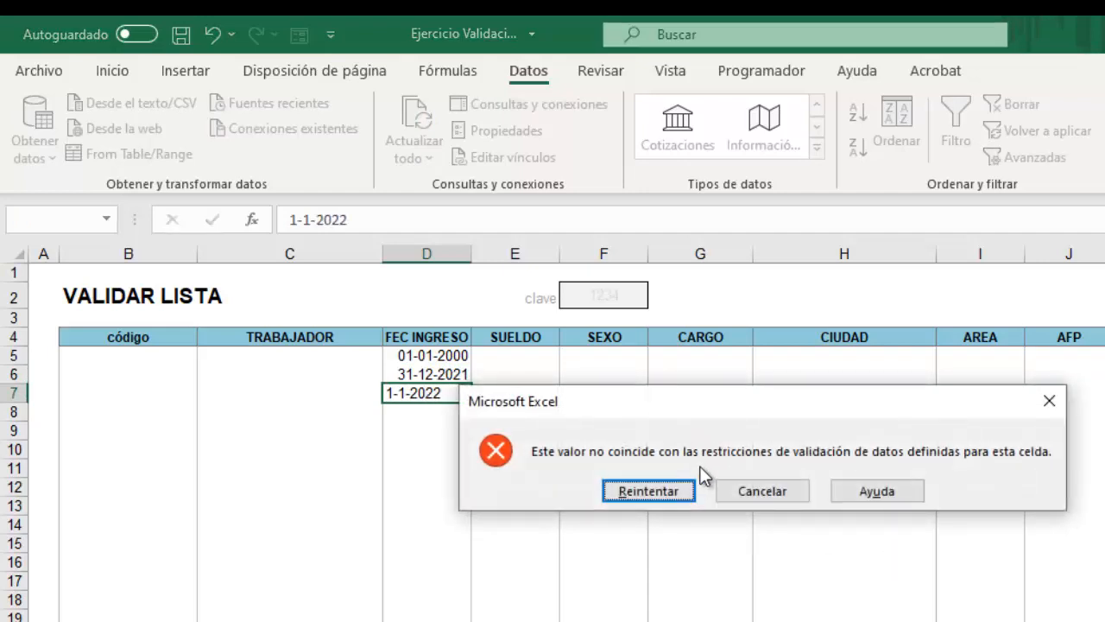
click(761, 492)
click(423, 489)
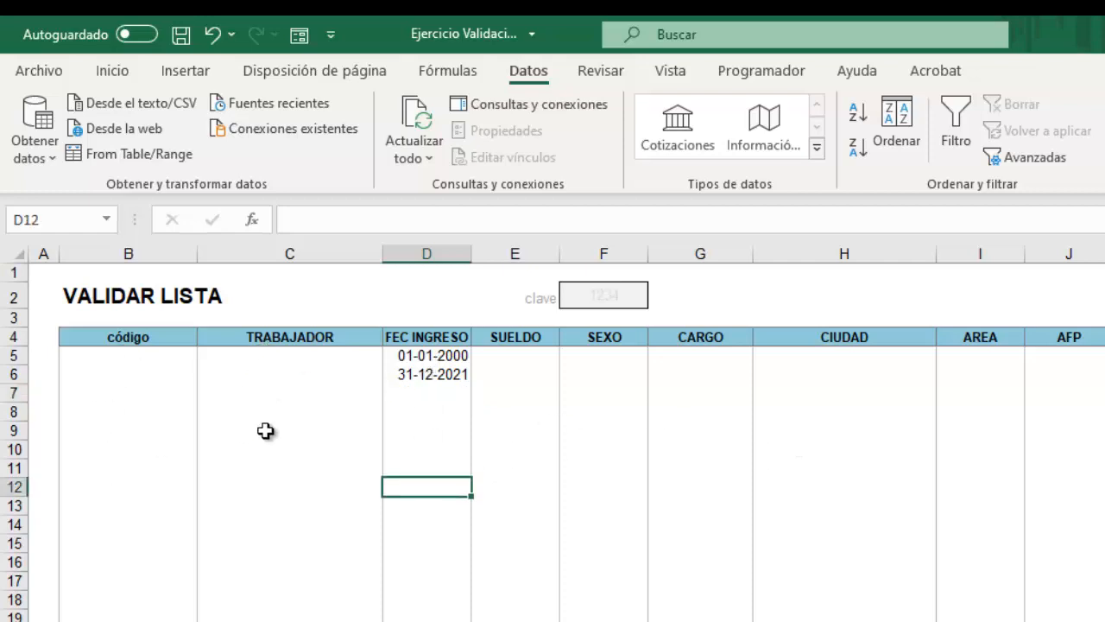
Give the SUELDO cells from E5 down a Número entero rule, menor que 2000000.
drag(515, 355, 509, 605)
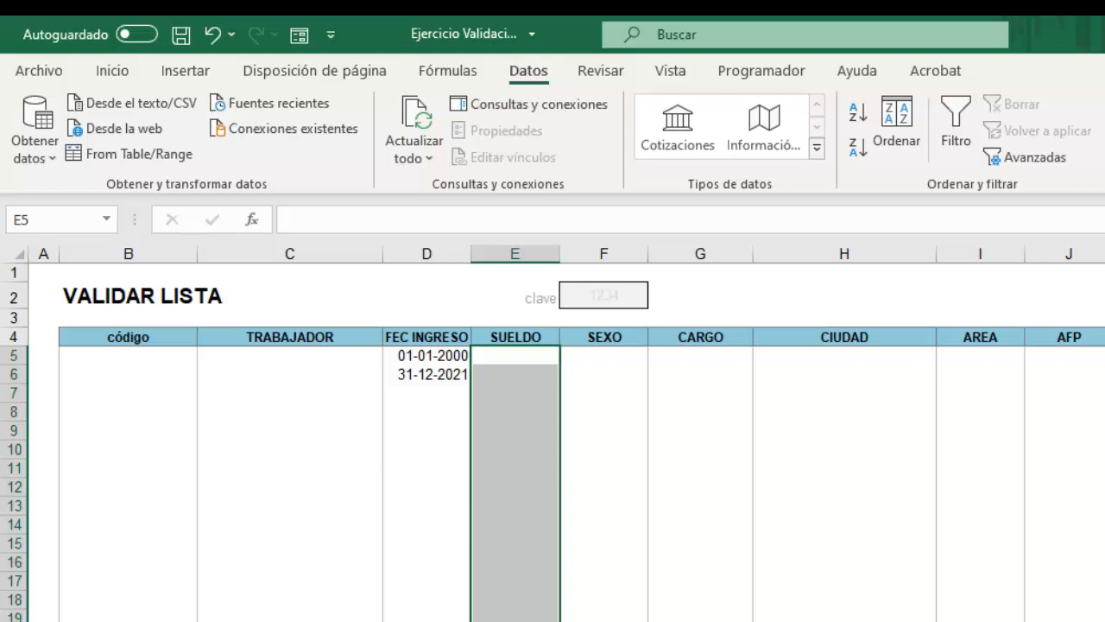
click(1104, 156)
click(961, 269)
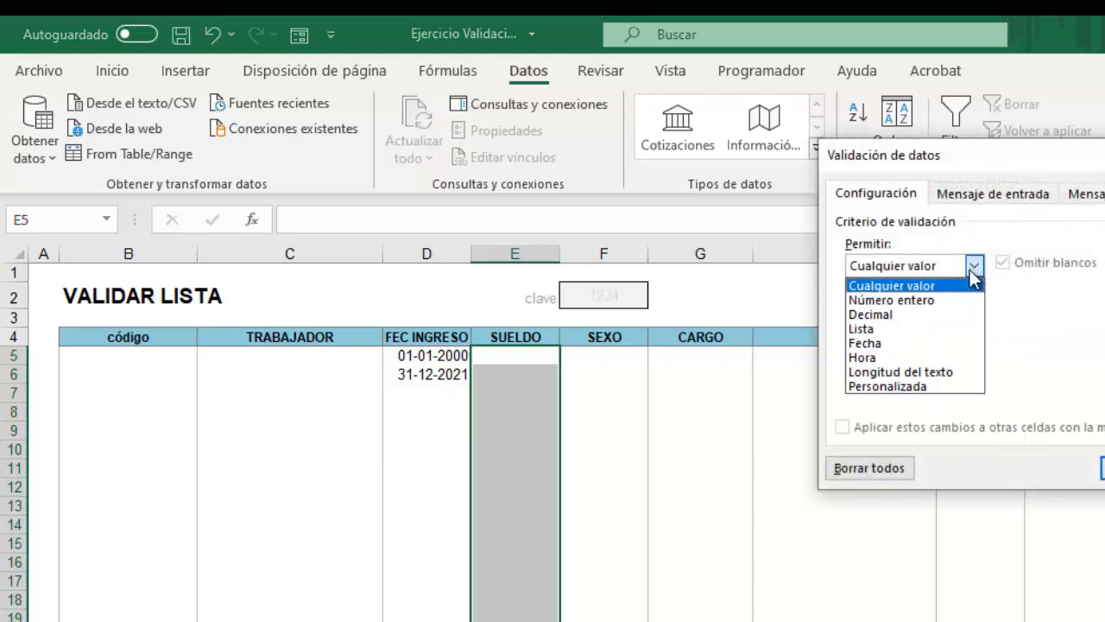
click(923, 299)
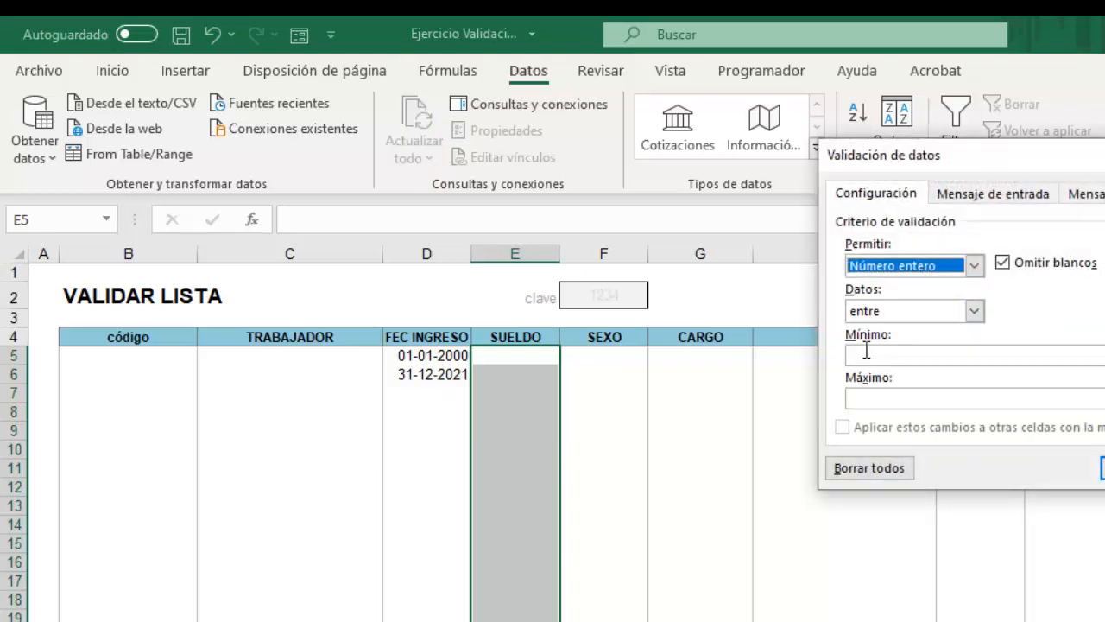
click(975, 311)
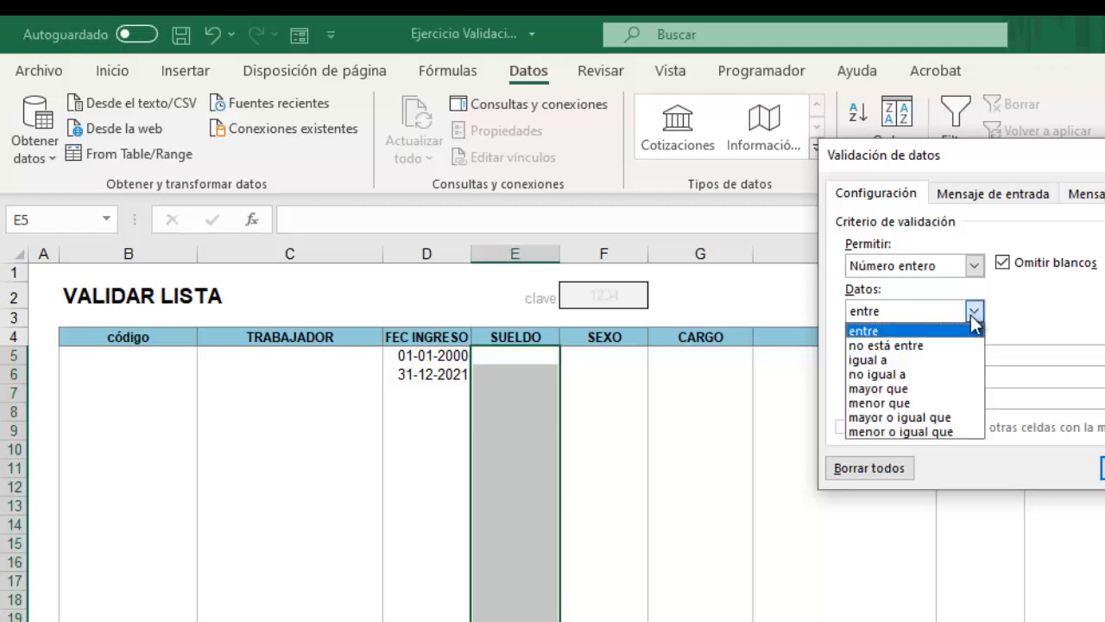
click(911, 403)
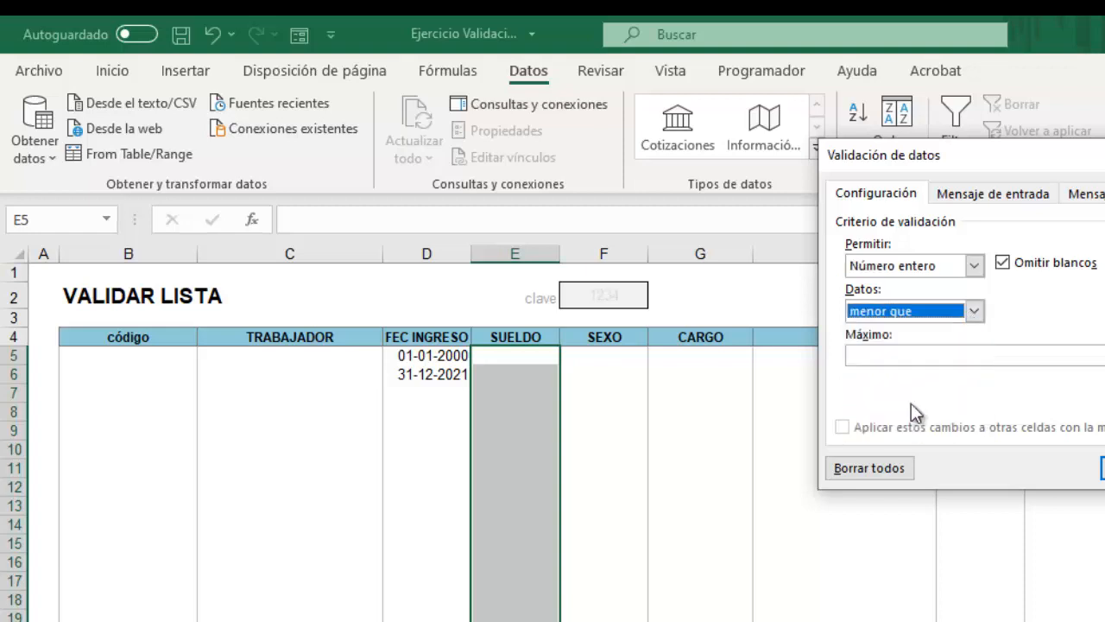
click(897, 352)
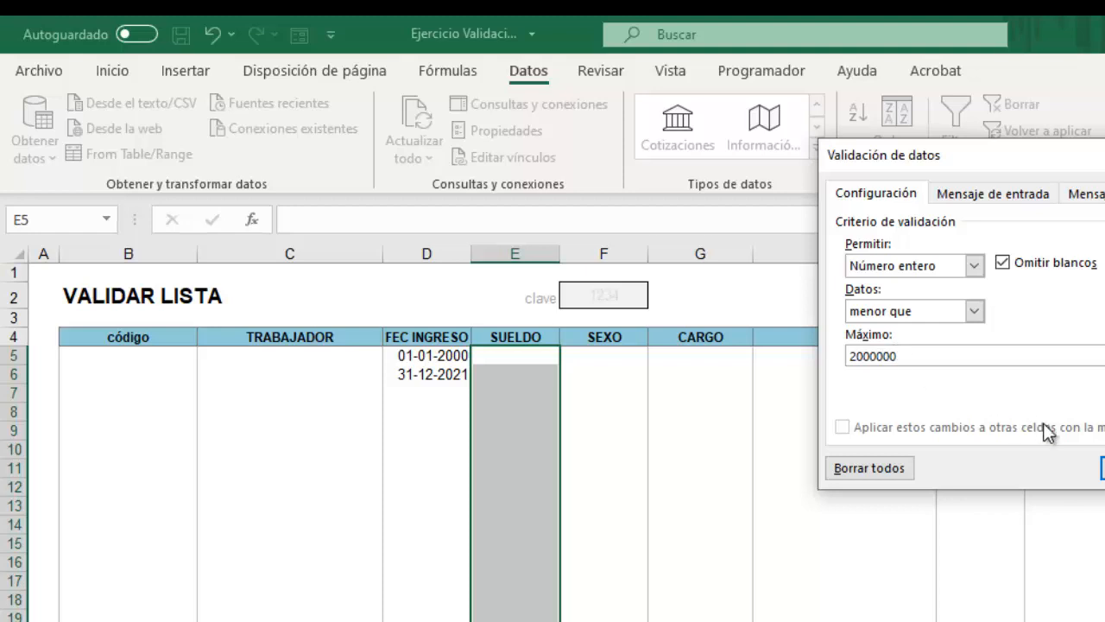
click(1103, 468)
click(733, 523)
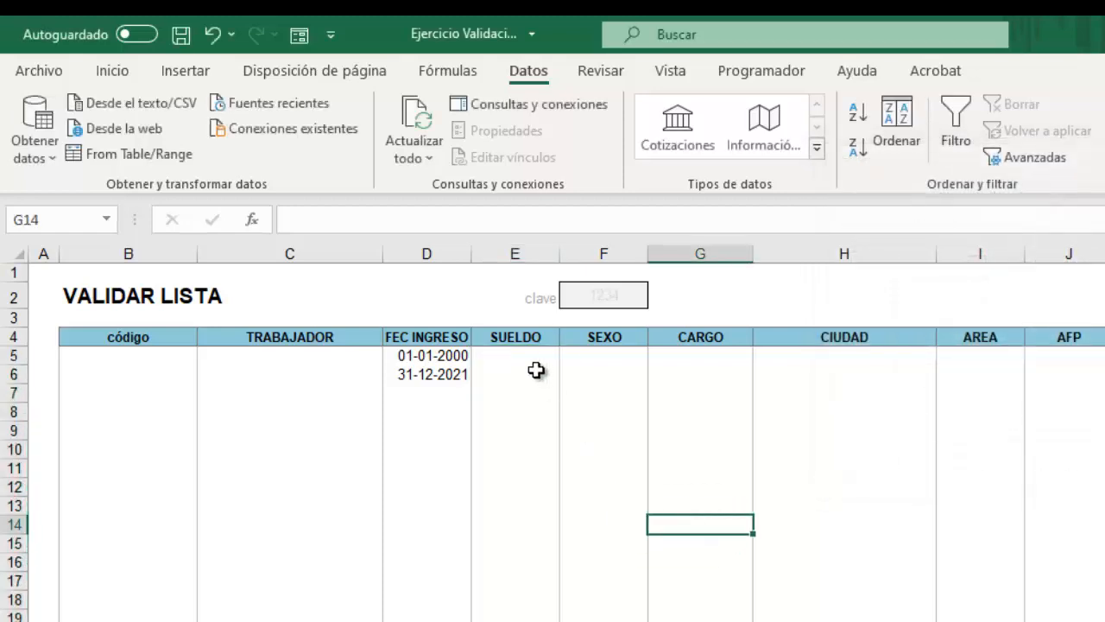
click(531, 356)
Enter 2000001 in E5, retry once after the error, then cancel so E5 stays empty.
text(2000000)
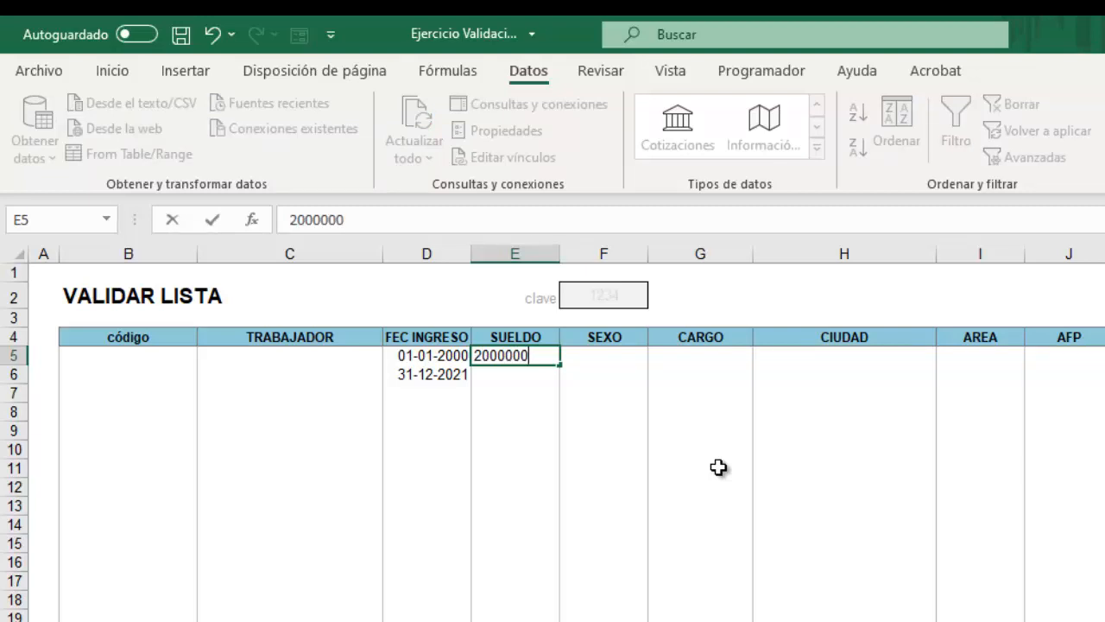
key(BackSpace)
text(1)
key(Return)
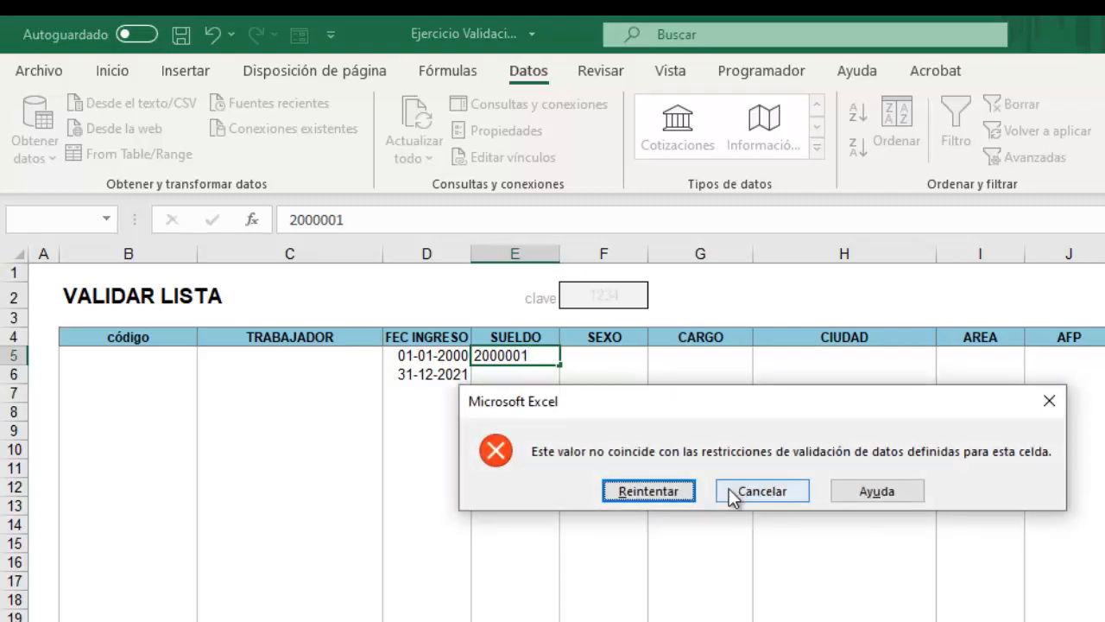
click(670, 492)
key(Return)
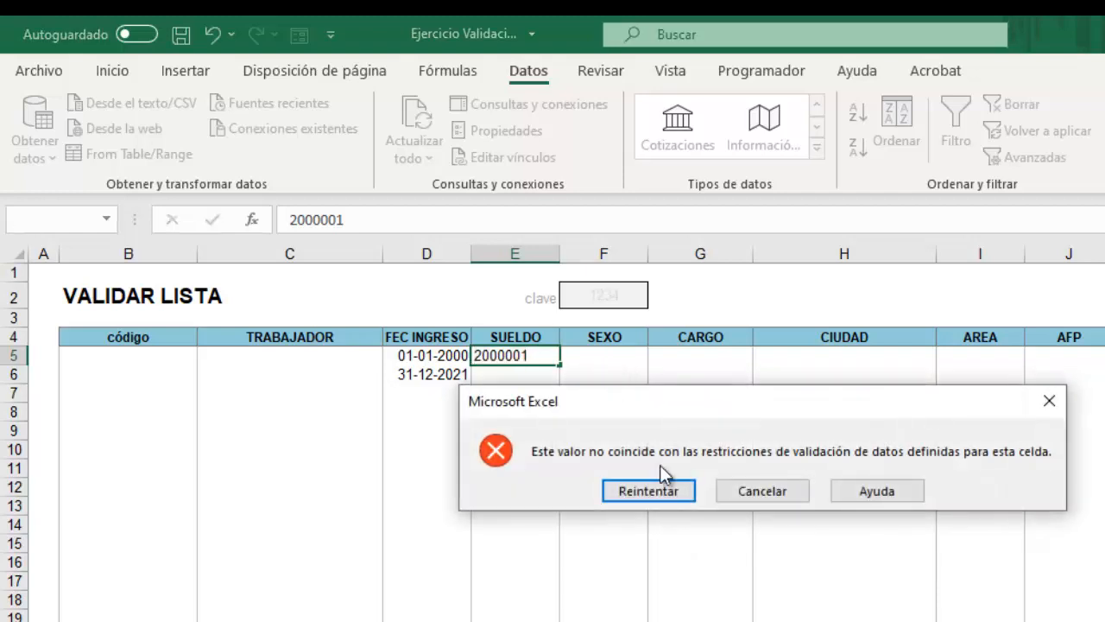
click(751, 493)
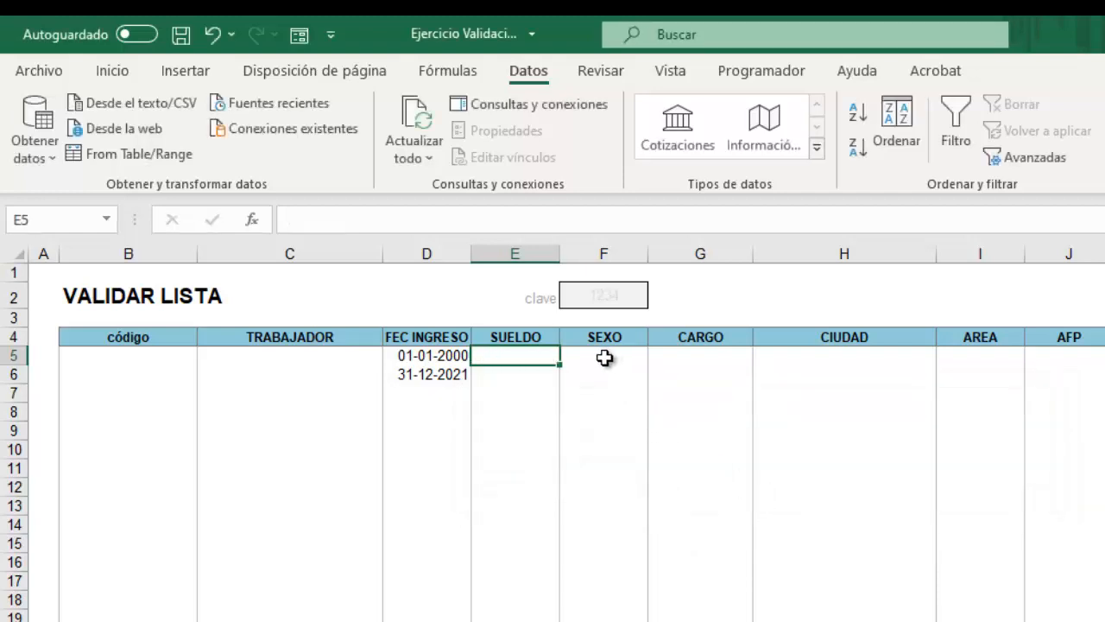
Select the SEXO cells F5:F21 and set their data validation to allow a List.
drag(600, 358, 596, 620)
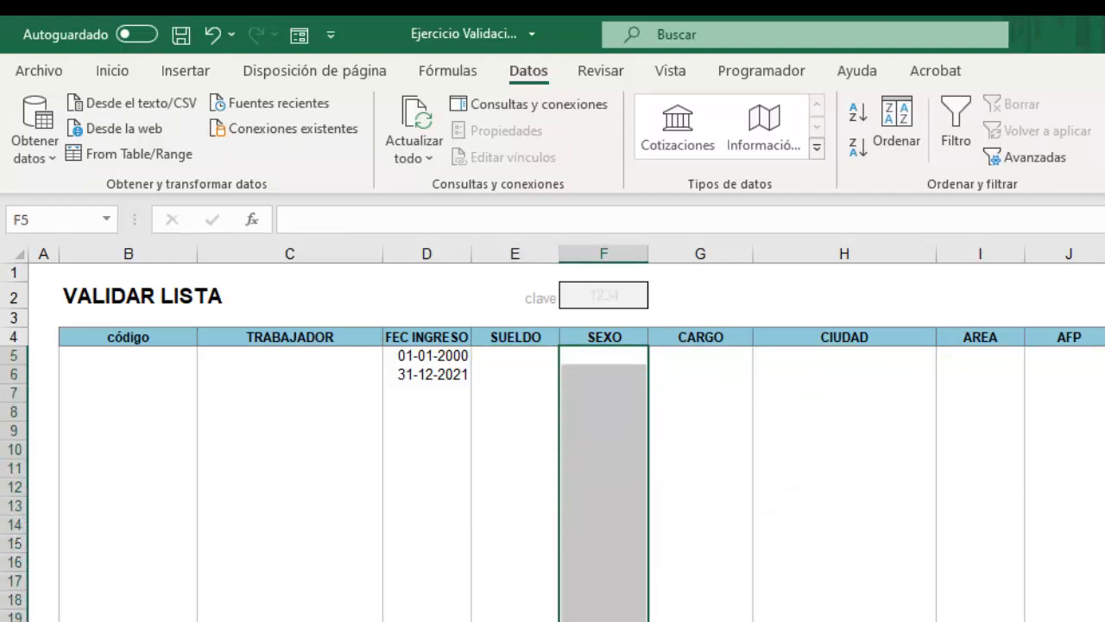
click(1057, 134)
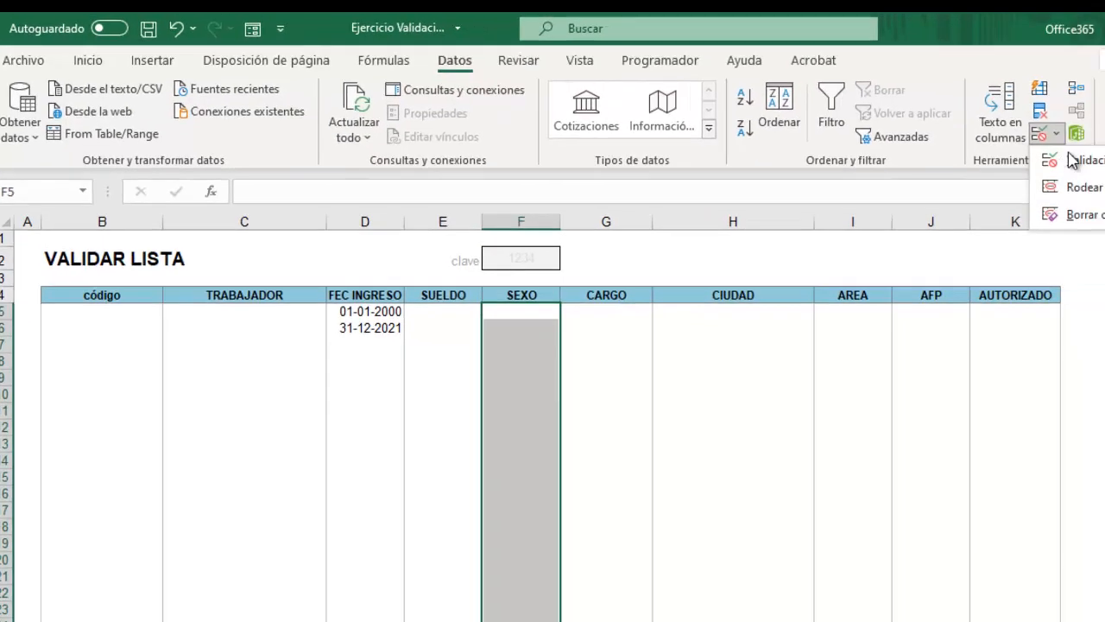
click(1074, 160)
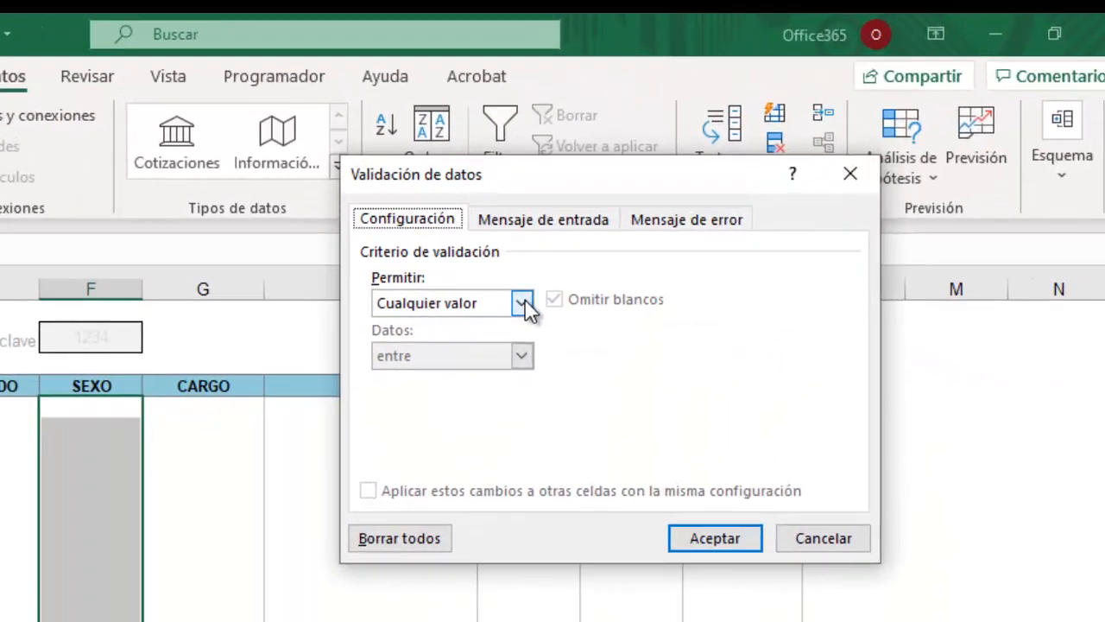
click(720, 199)
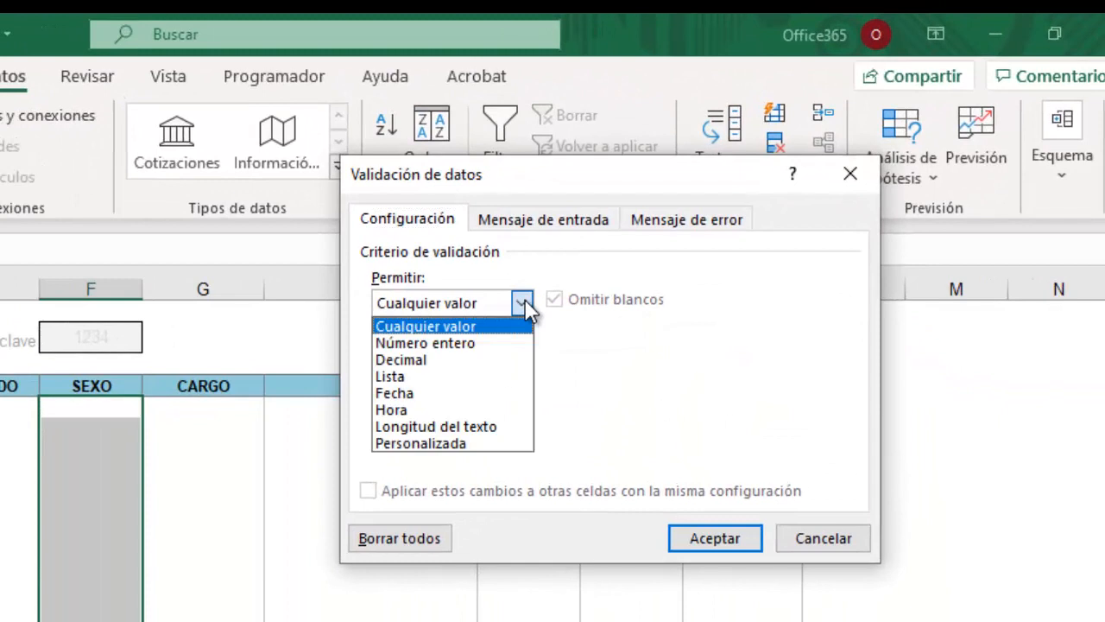
click(399, 380)
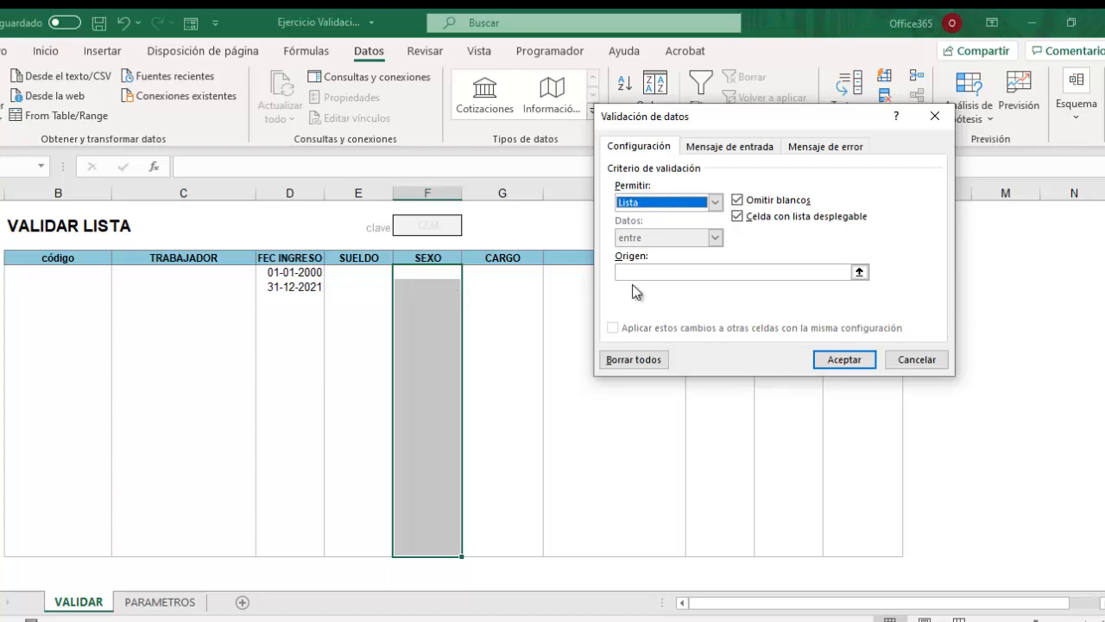
click(860, 273)
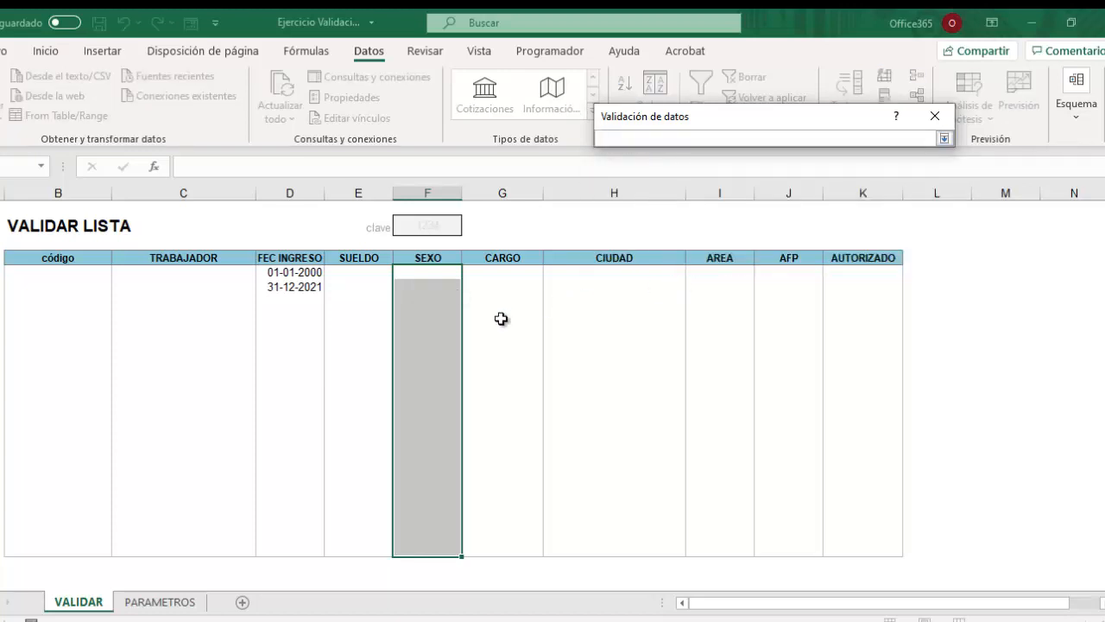
Set the SEXO list source to PARAMETROS!$N$3:$N$4 (F and M) and apply the rule.
click(162, 604)
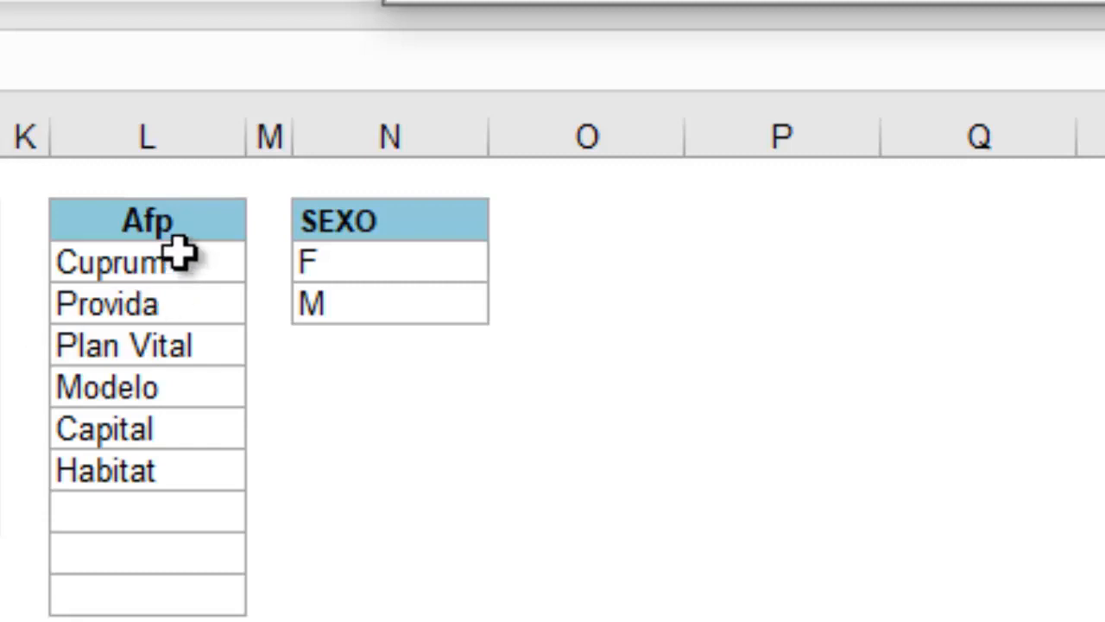
click(383, 271)
key(ctrl+c)
drag(383, 271, 388, 298)
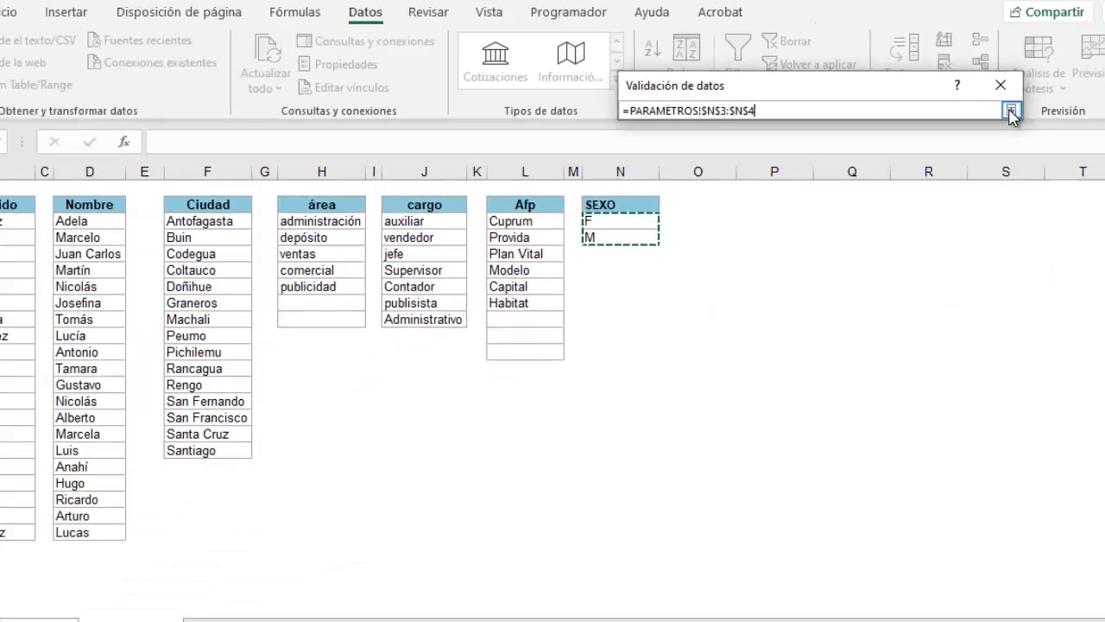
click(1011, 111)
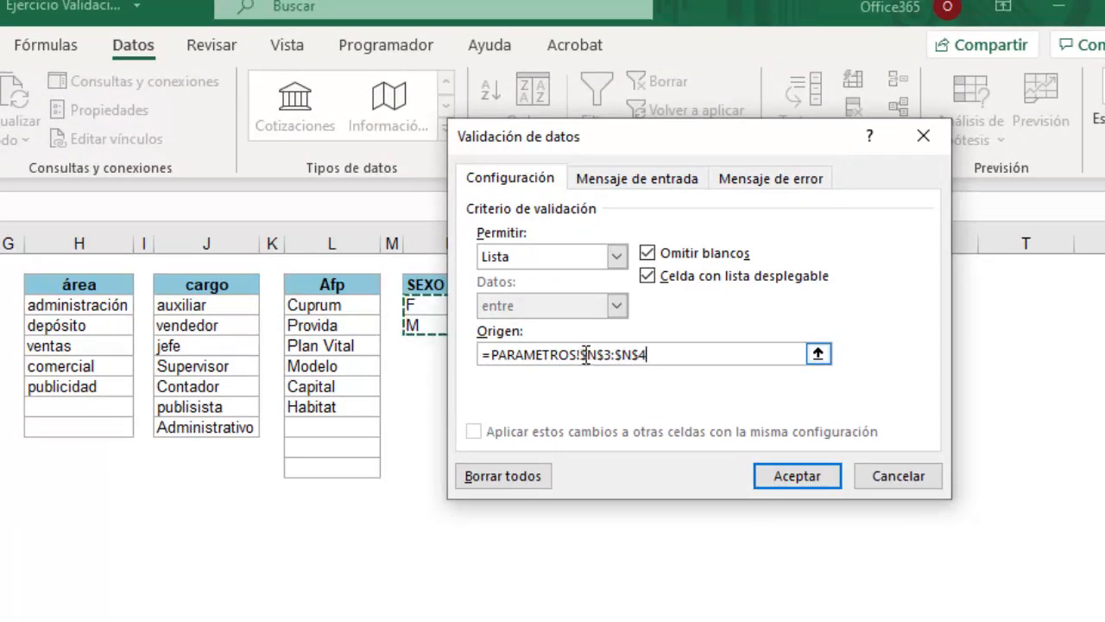
click(787, 478)
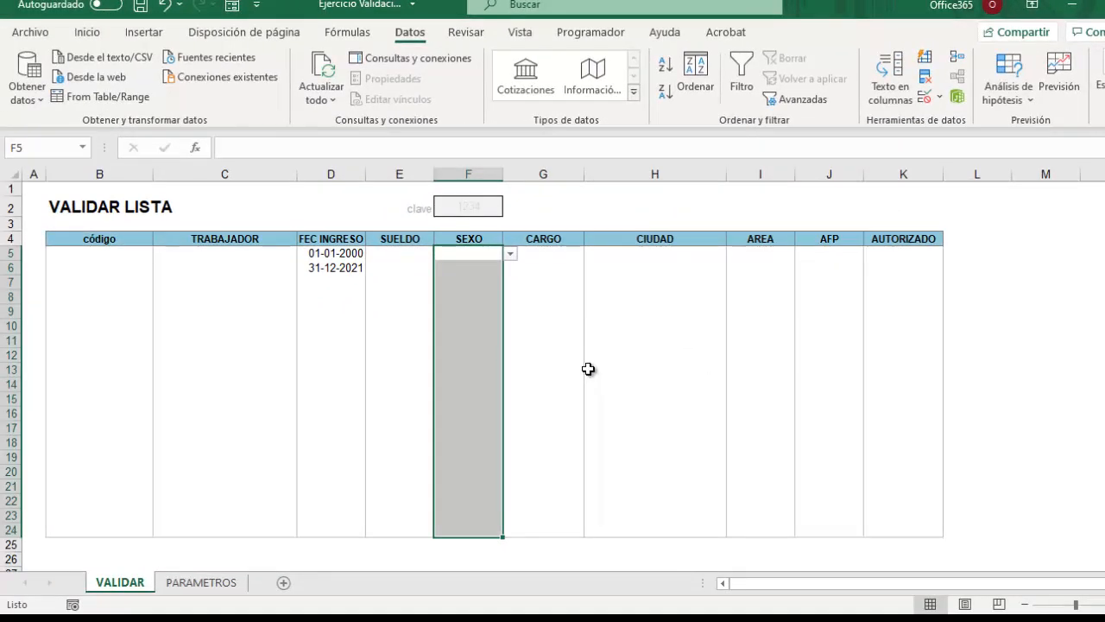
drag(577, 385, 618, 366)
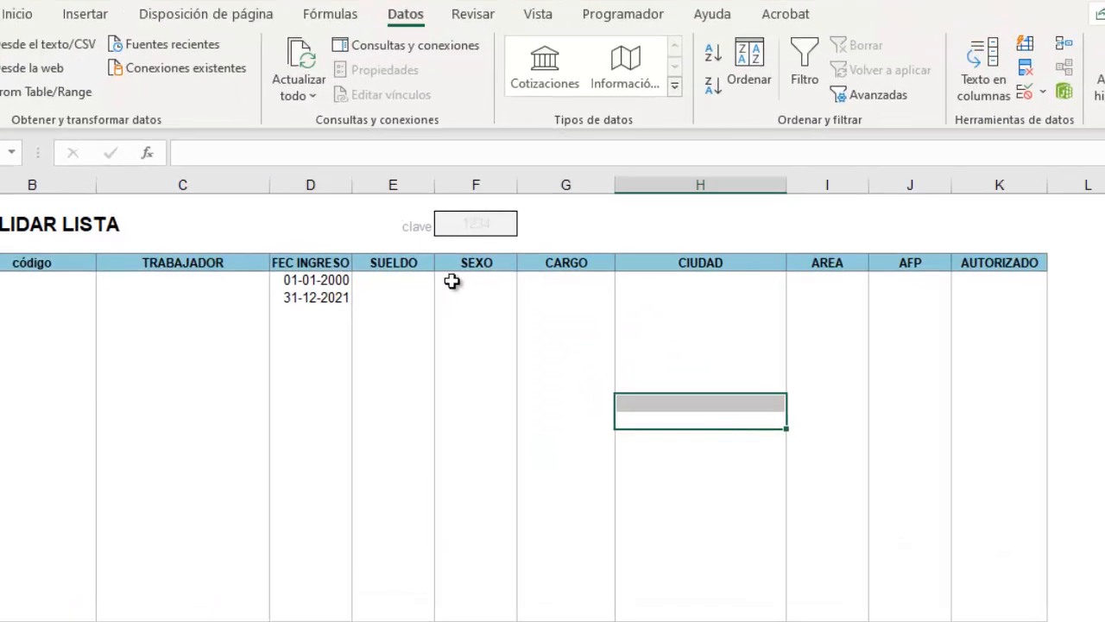
click(454, 283)
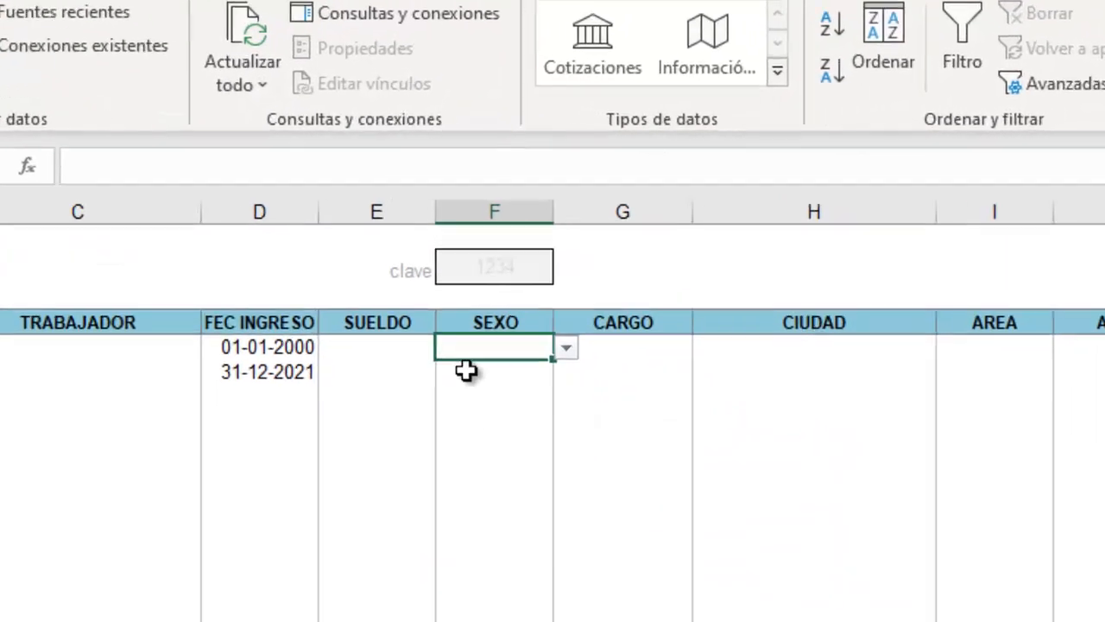
click(463, 315)
drag(472, 403, 474, 423)
click(480, 449)
click(502, 398)
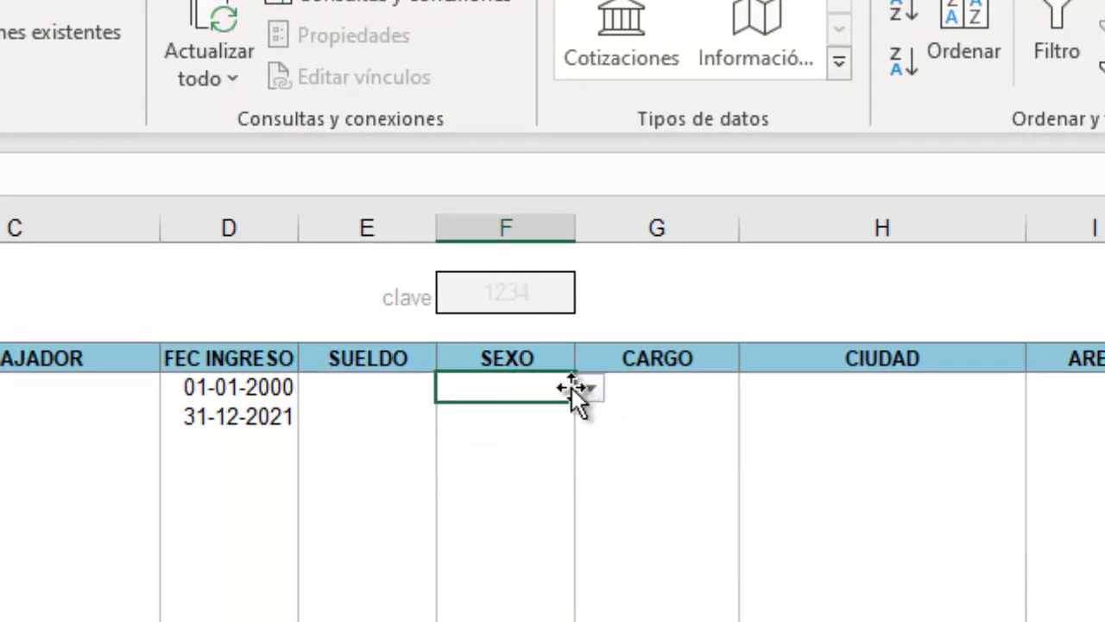
click(593, 393)
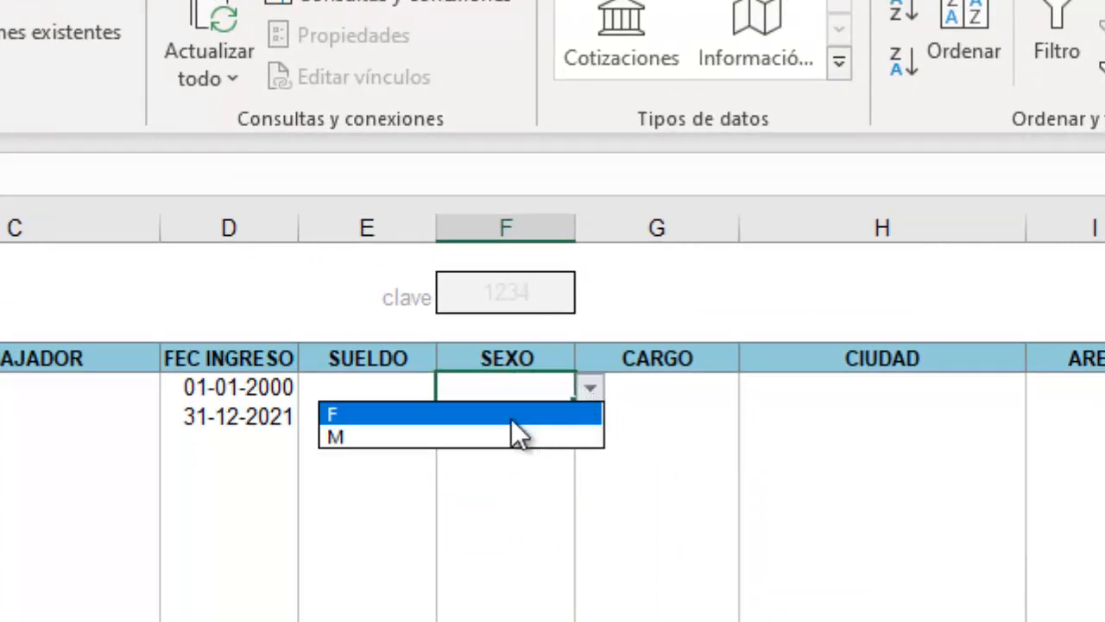
click(422, 412)
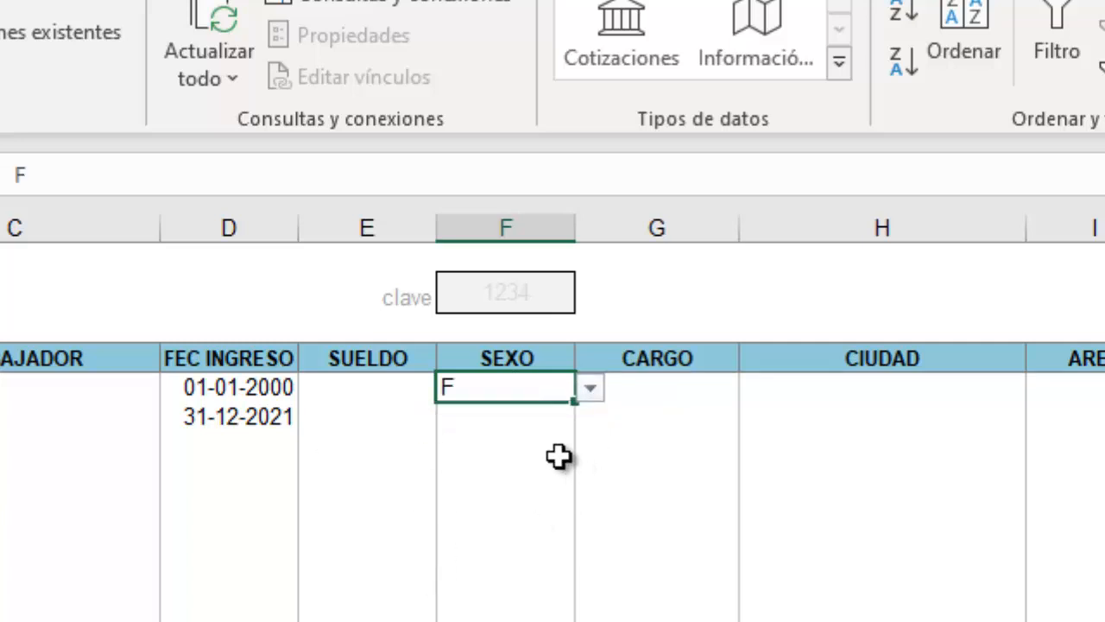
click(528, 458)
click(506, 413)
click(592, 420)
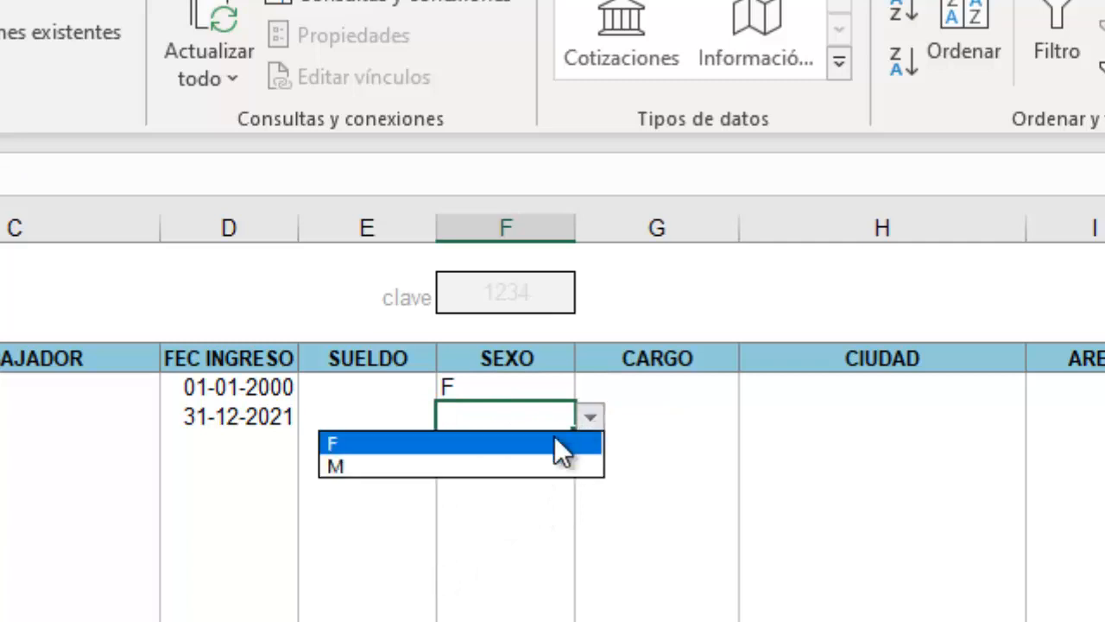
click(420, 464)
click(544, 511)
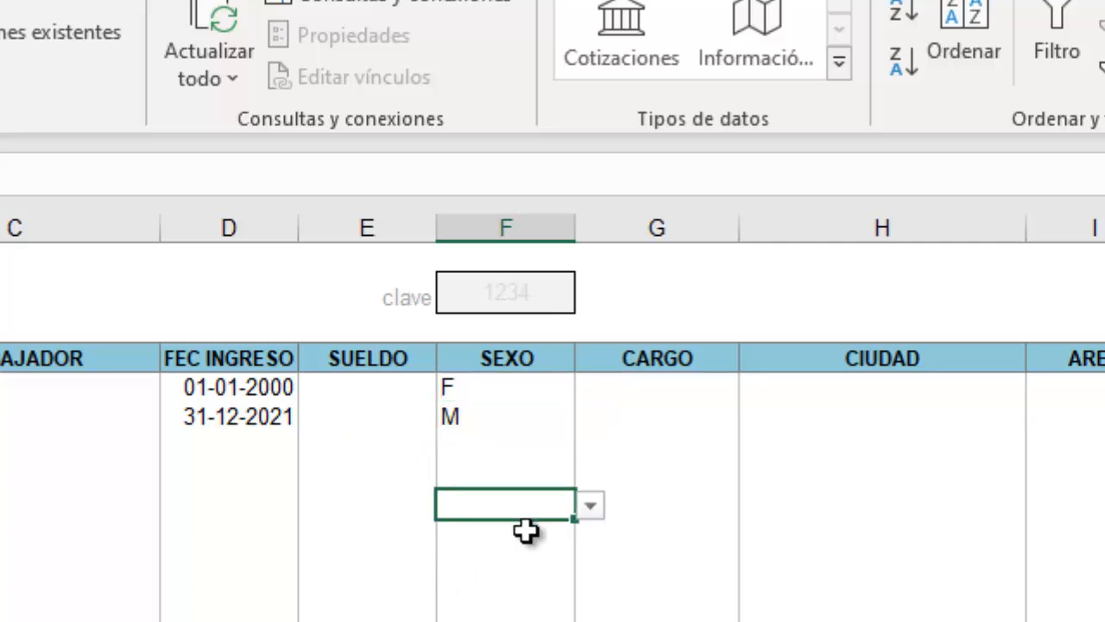
click(591, 446)
click(492, 451)
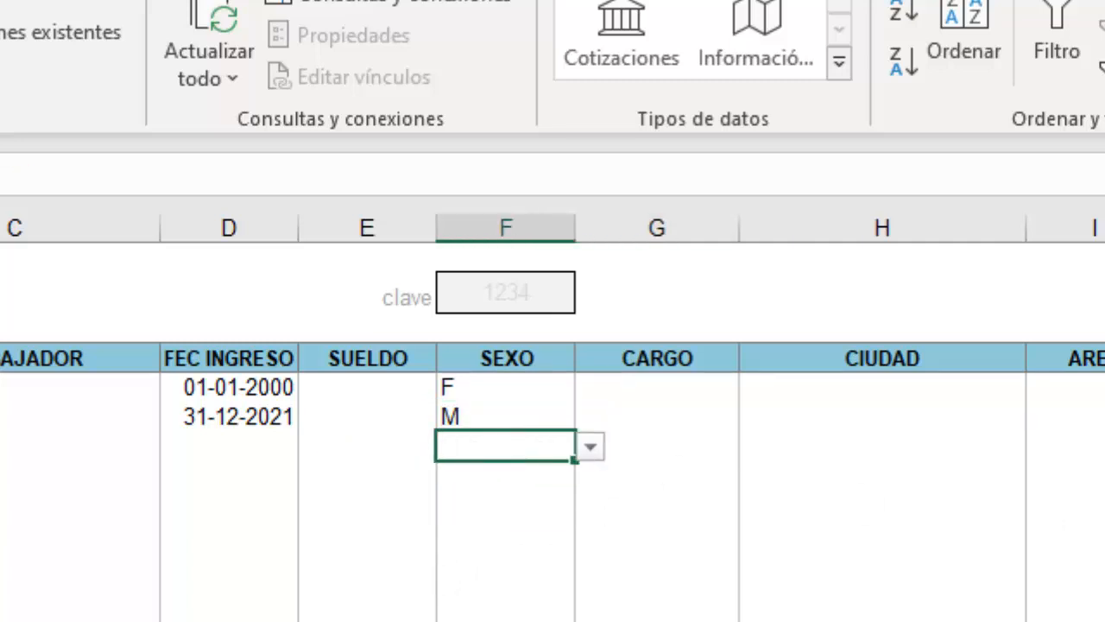
text(R)
key(Return)
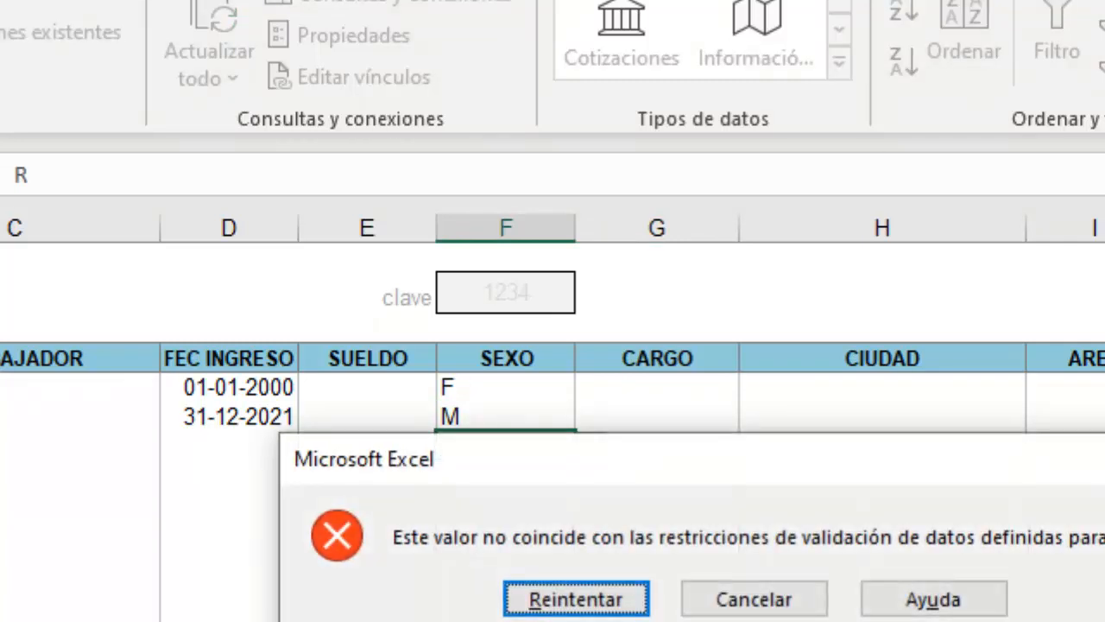
click(708, 599)
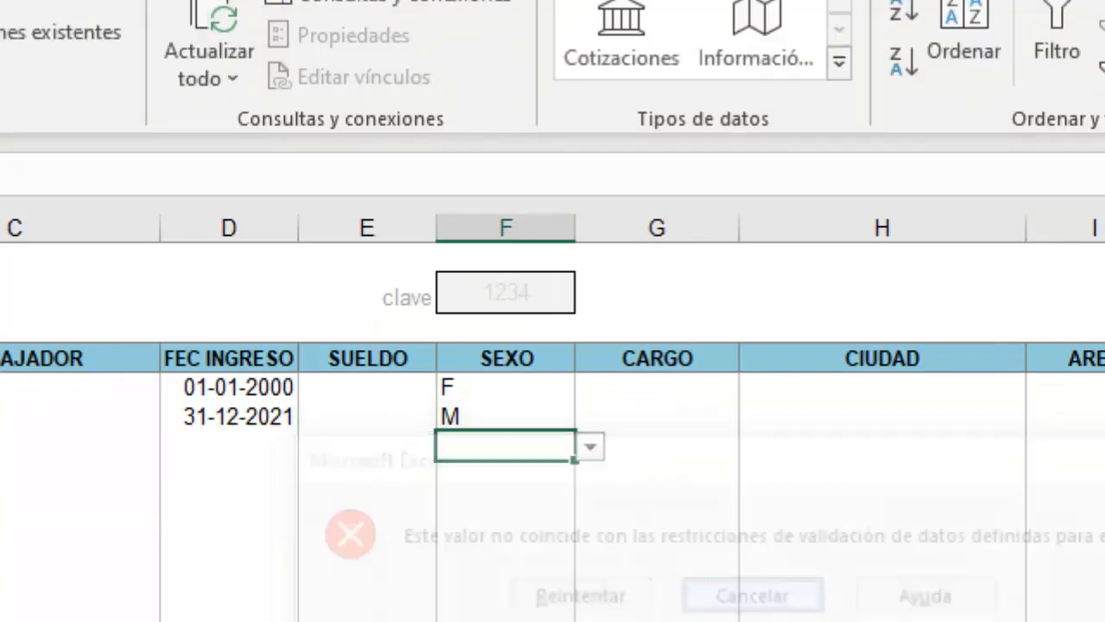
click(593, 446)
click(454, 387)
click(461, 416)
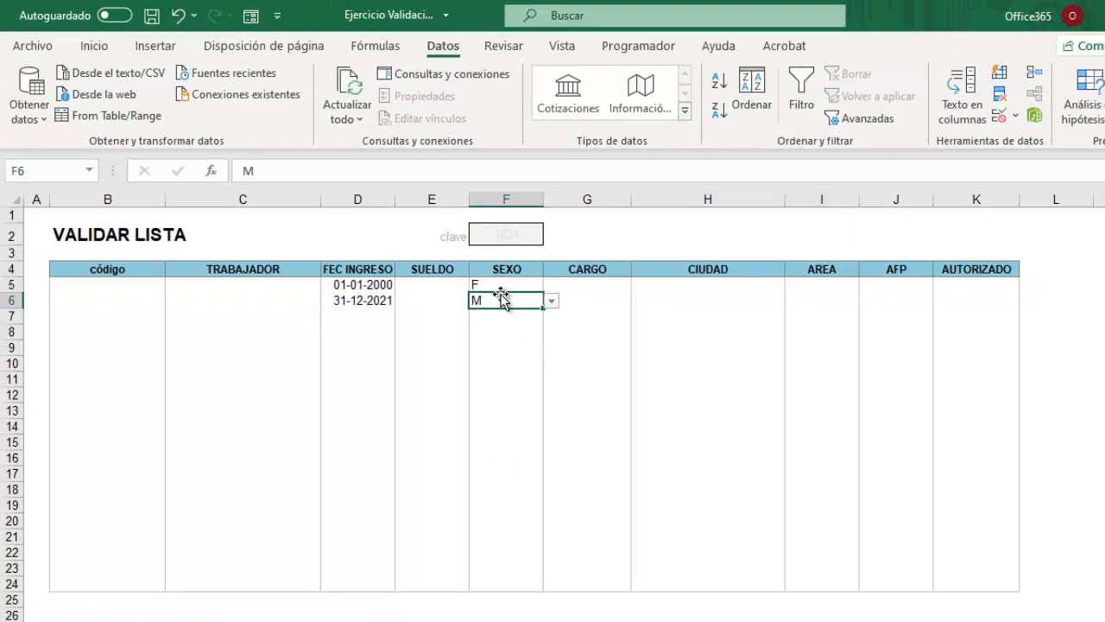
click(500, 284)
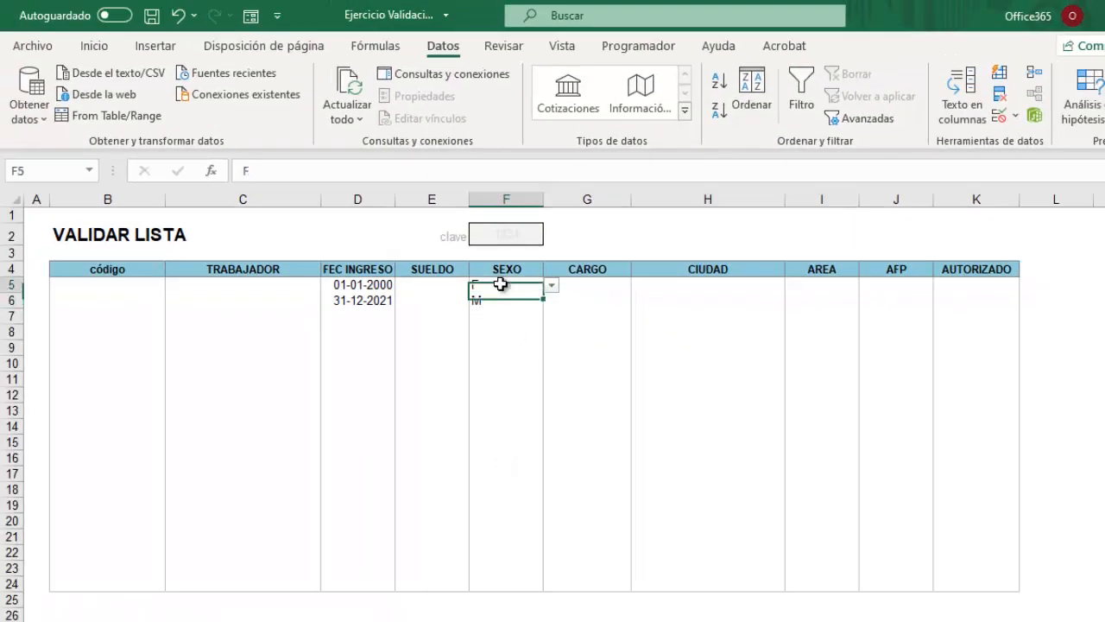
click(499, 299)
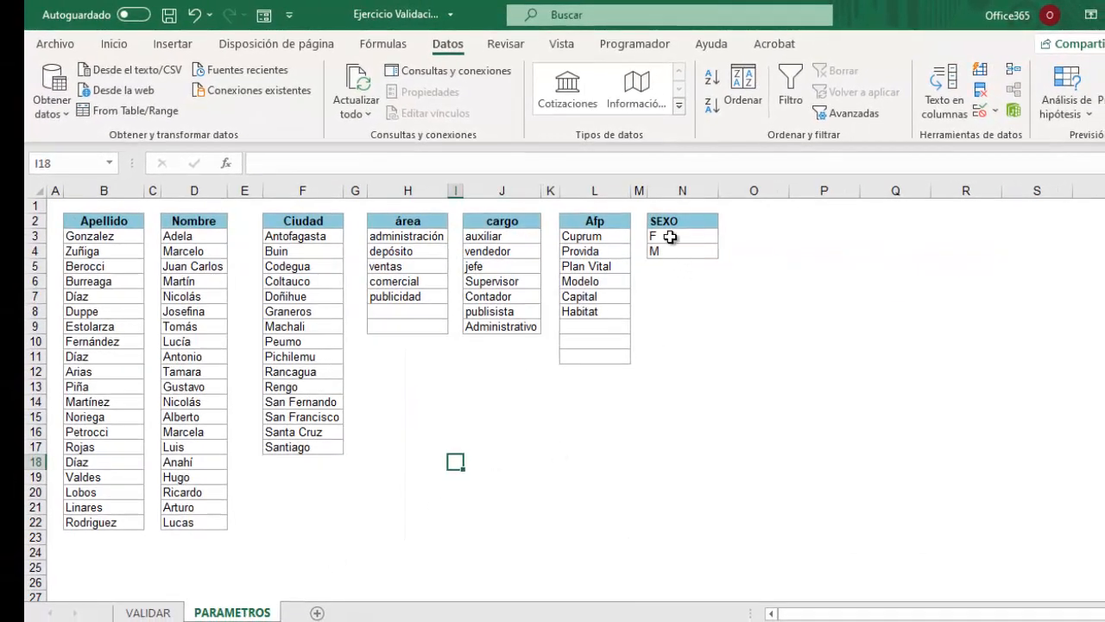
Change the PARAMETROS SEXO entries in N3 and N4 to FEMENINO and MASCULINO.
click(670, 237)
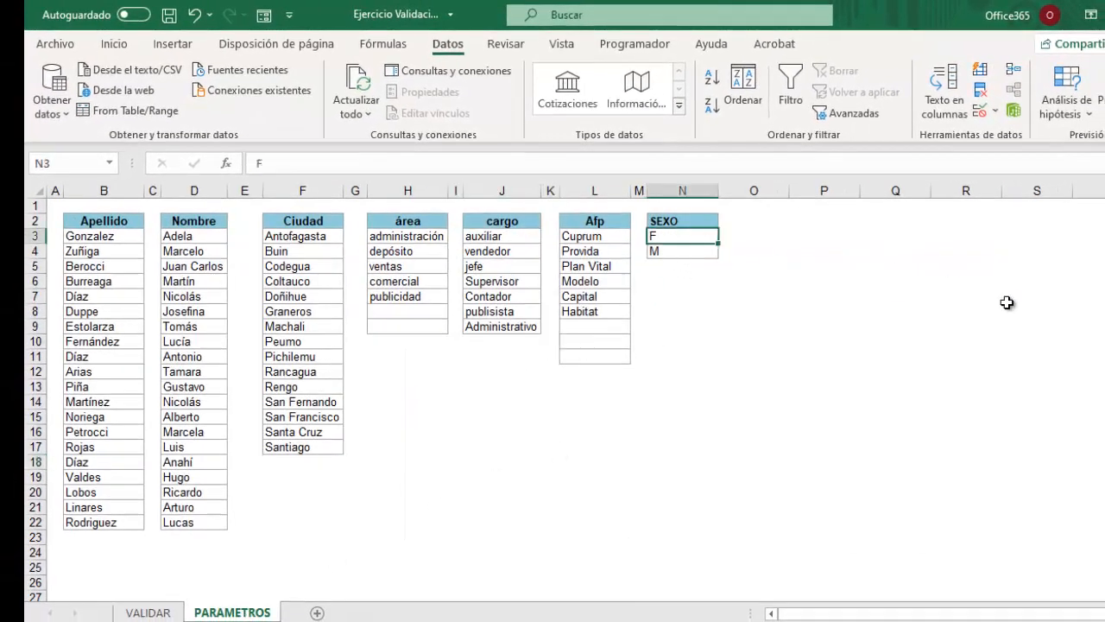
key(F2)
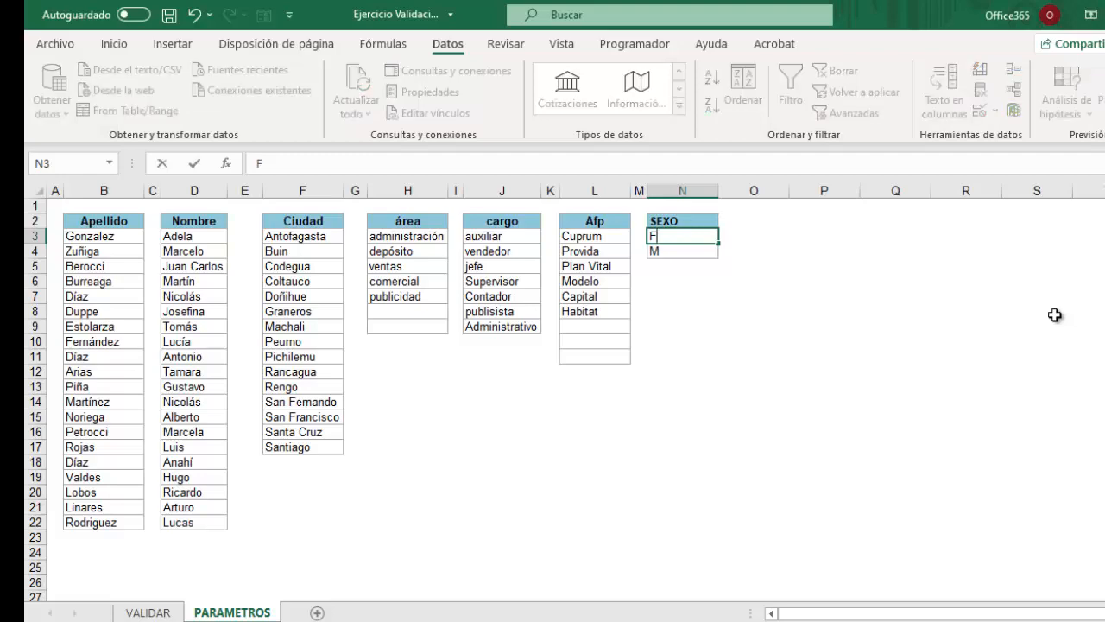
text(EMENINO)
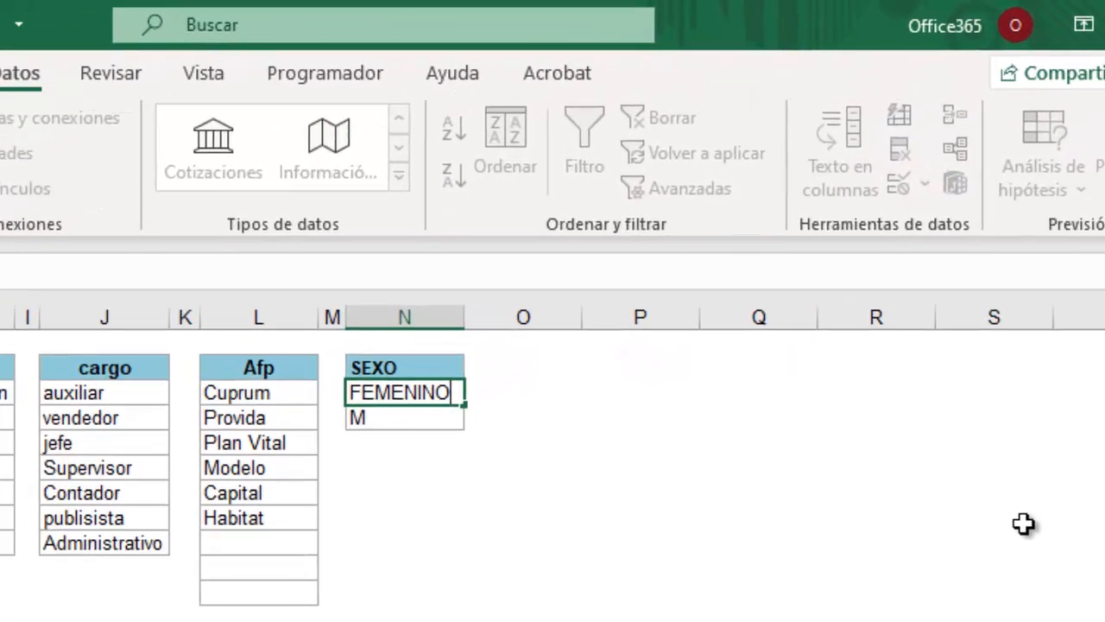
key(Return)
text(M)
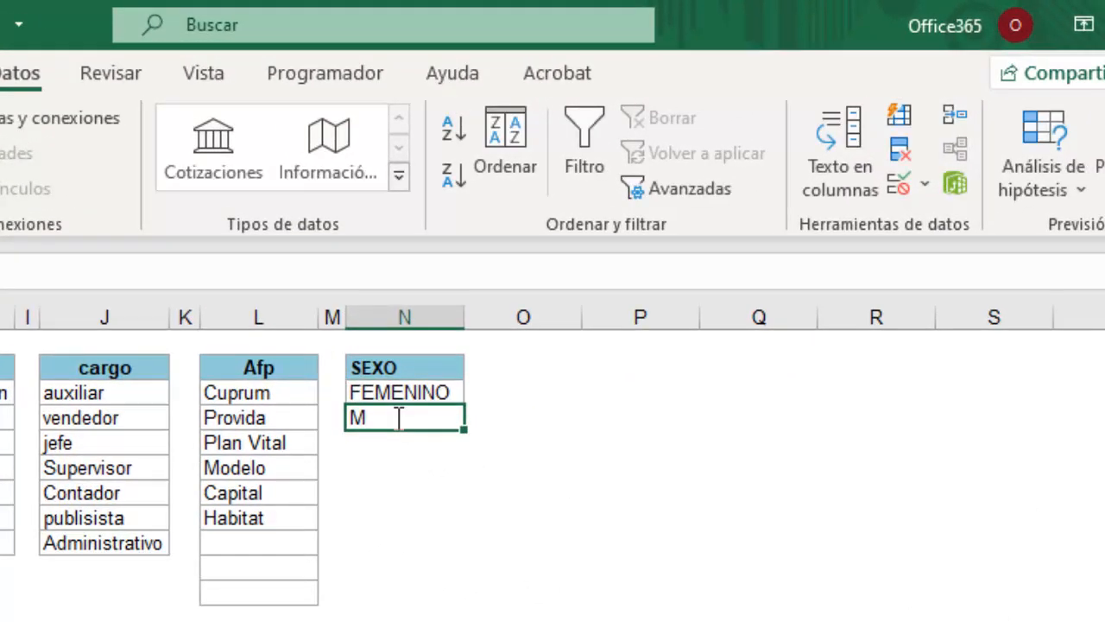
text(ASCULI)
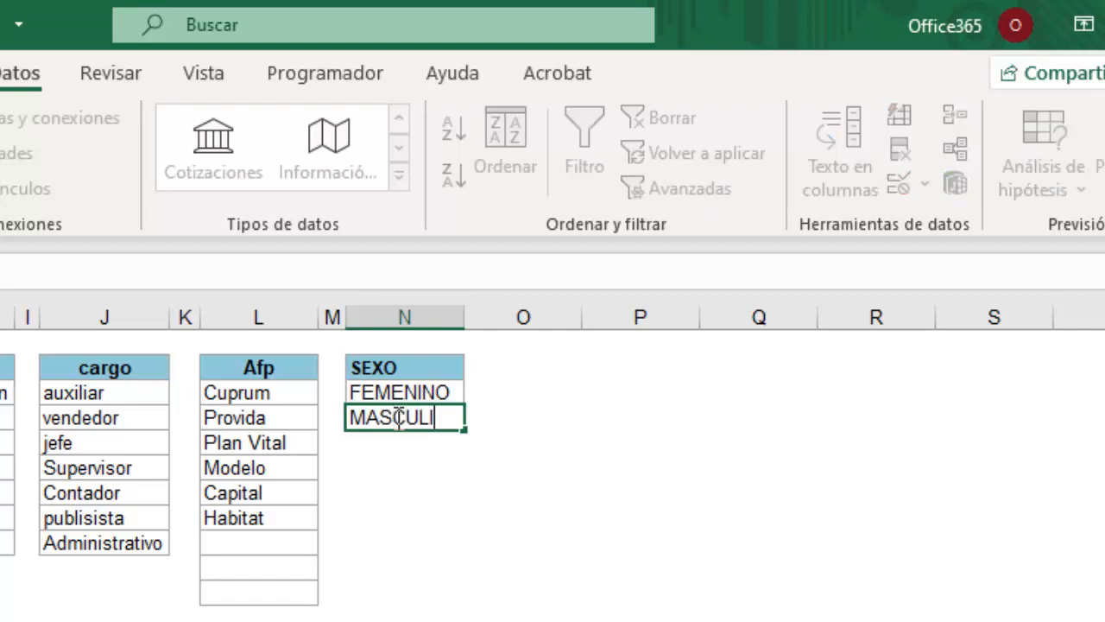
text(NO)
click(454, 568)
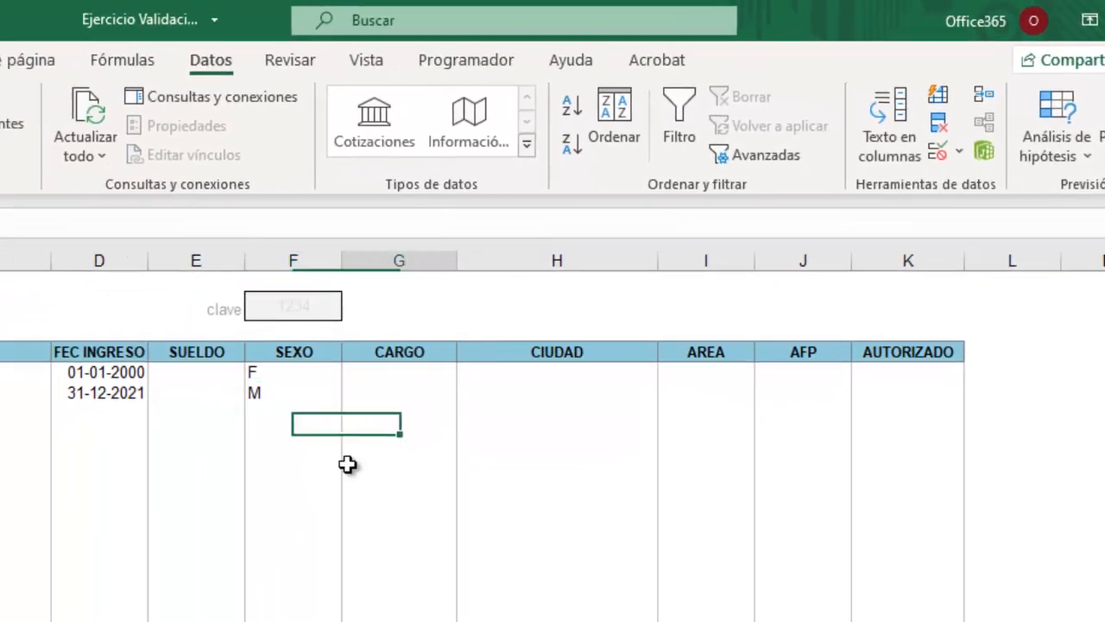
Back on VALIDAR LISTA, check that the SEXO dropdown now offers FEMENINO and MASCULINO.
click(348, 456)
click(297, 373)
click(352, 374)
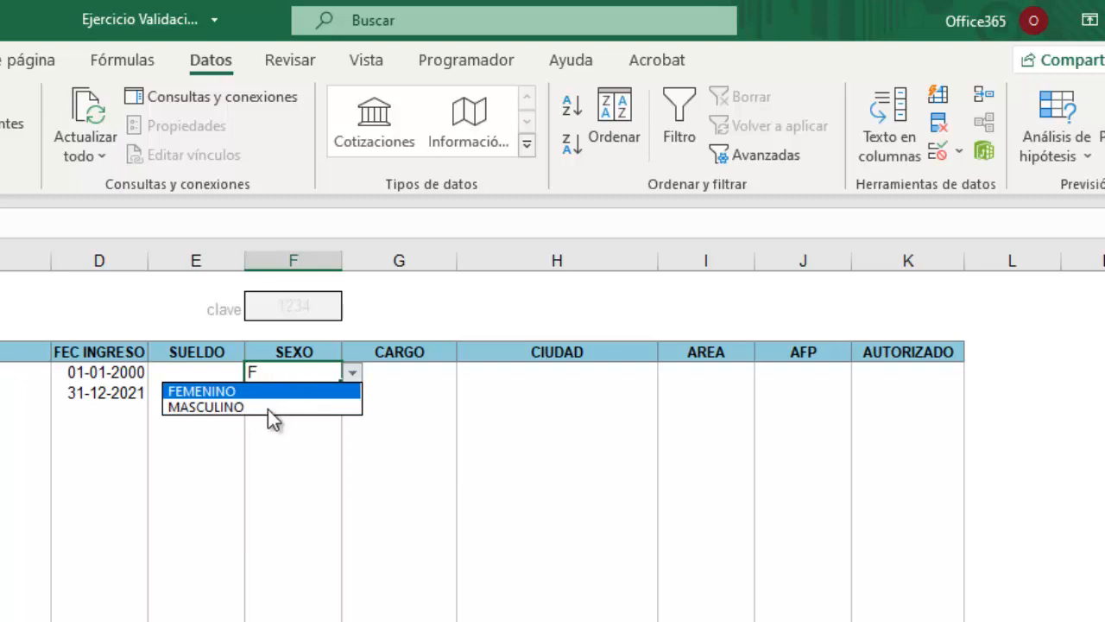
click(272, 467)
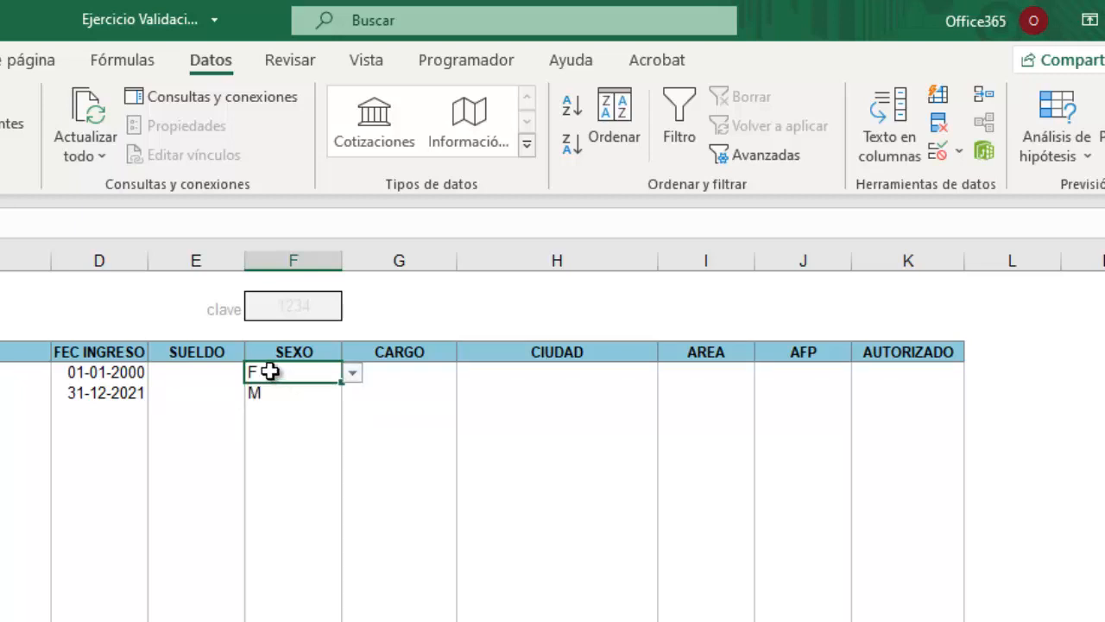
click(263, 391)
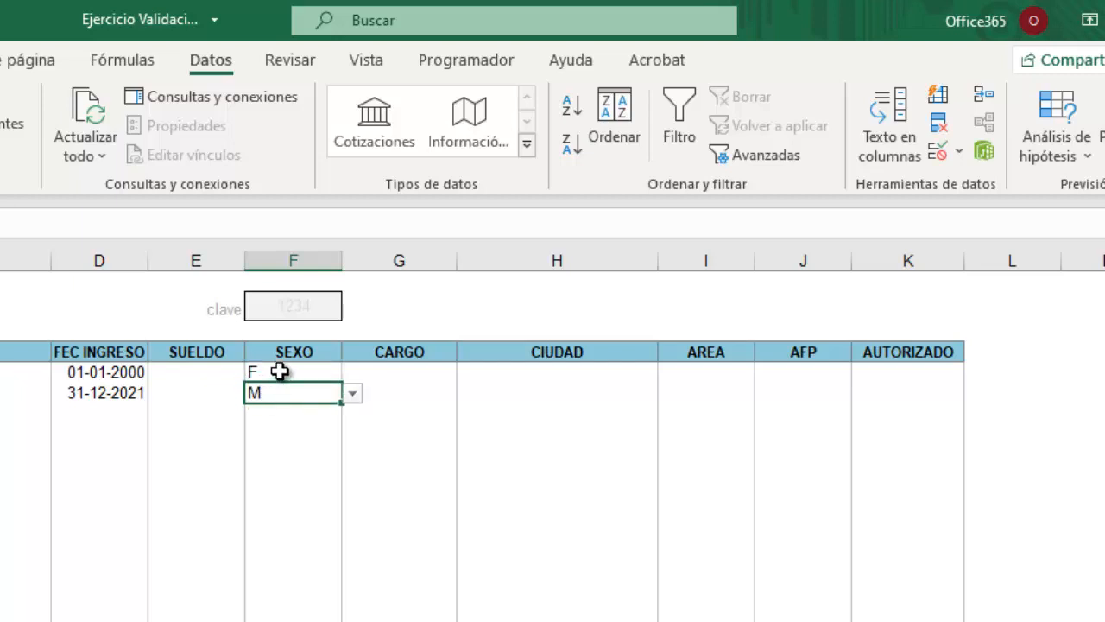
click(284, 375)
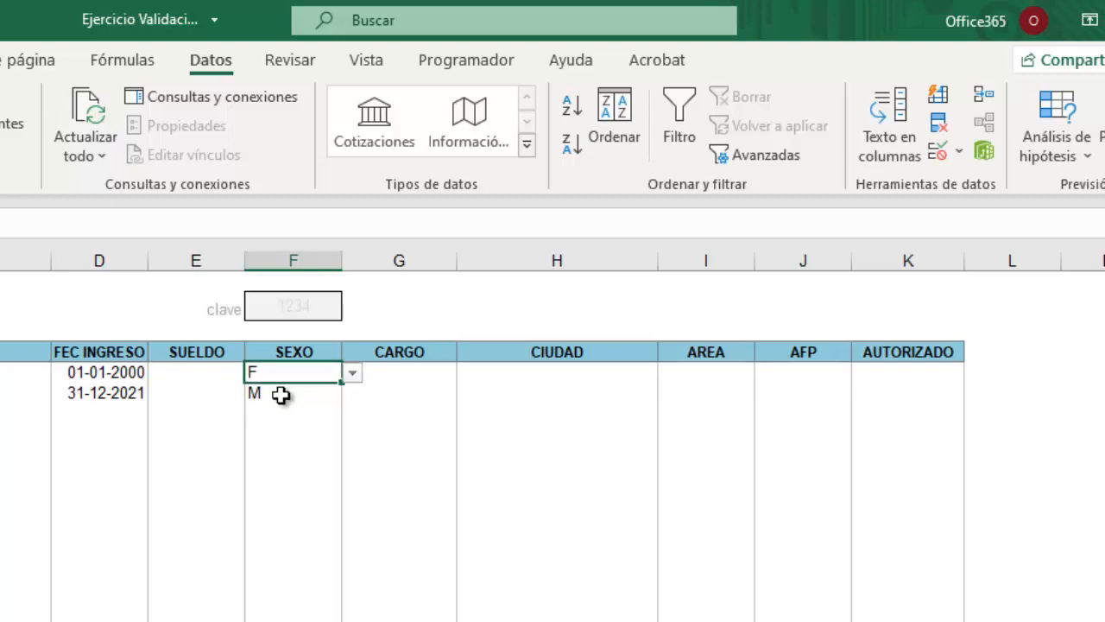
click(280, 395)
click(283, 414)
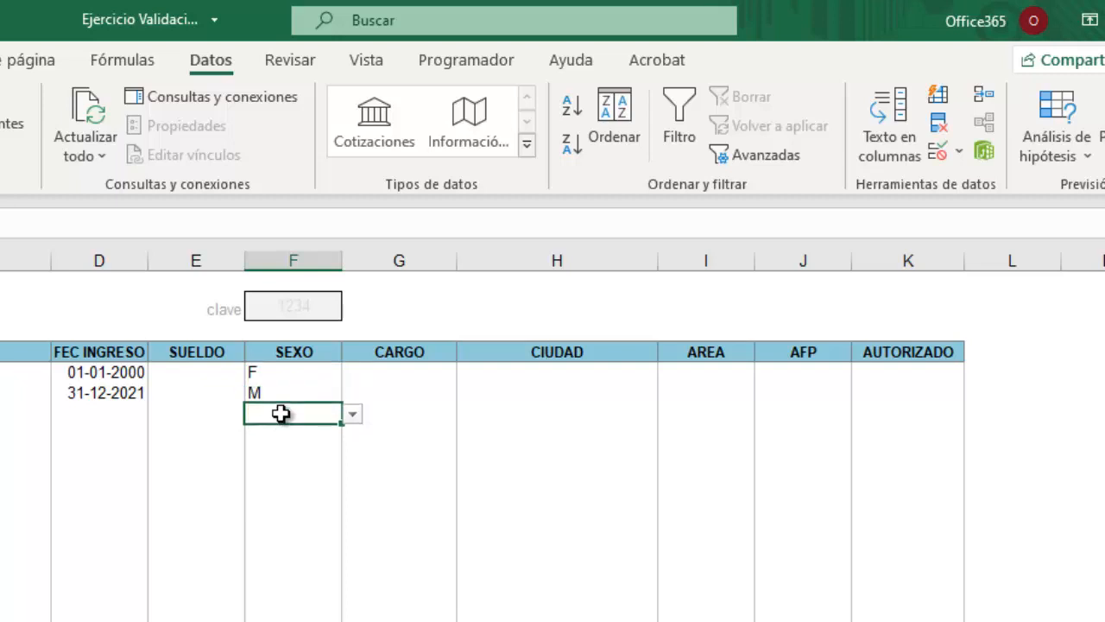
Clear the old F and M values in SEXO and confirm that typing F is now rejected.
drag(281, 375, 288, 394)
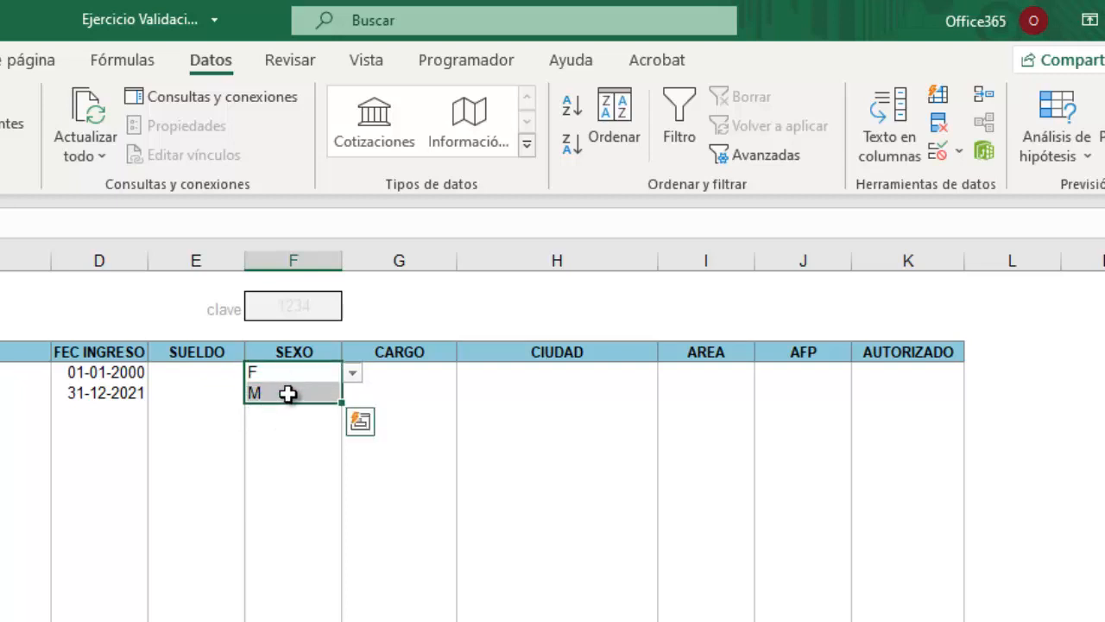
key(Delete)
click(375, 486)
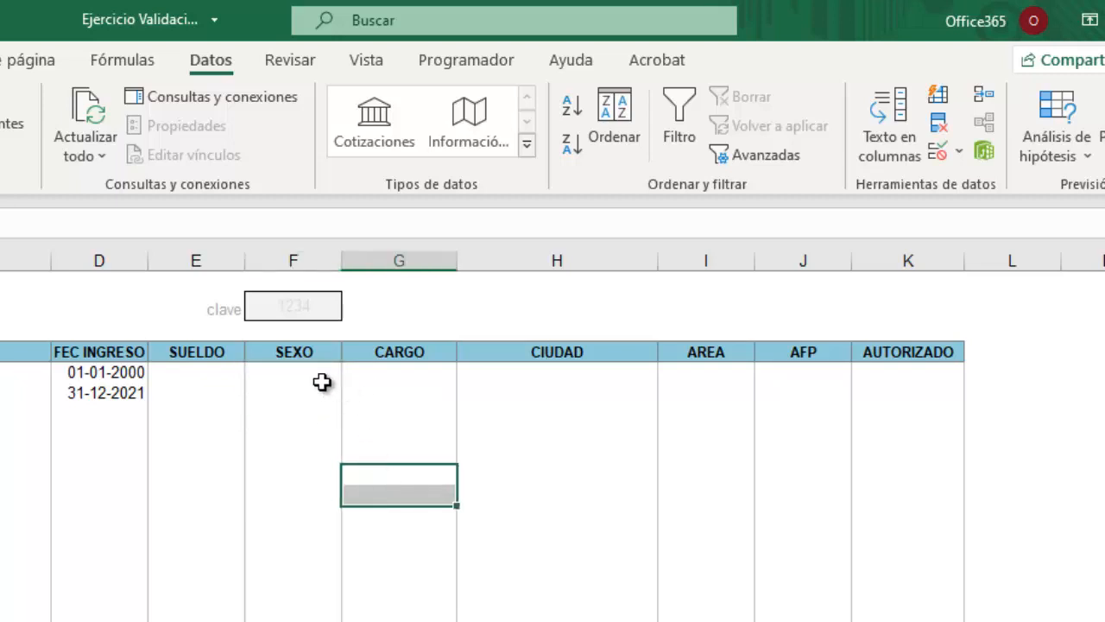
click(323, 373)
text(F)
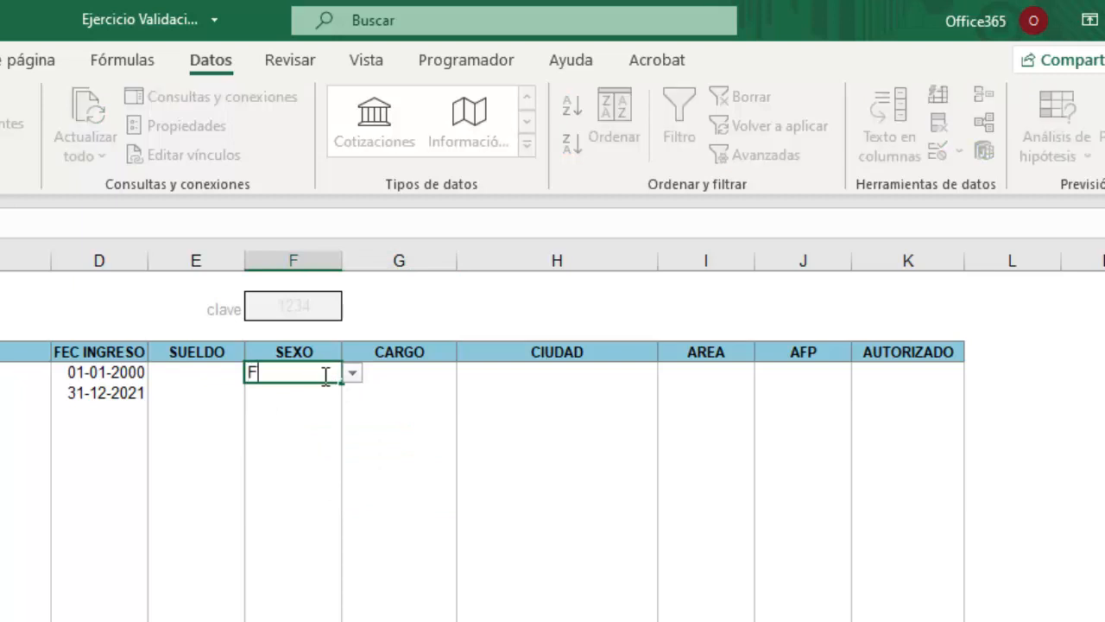
key(Return)
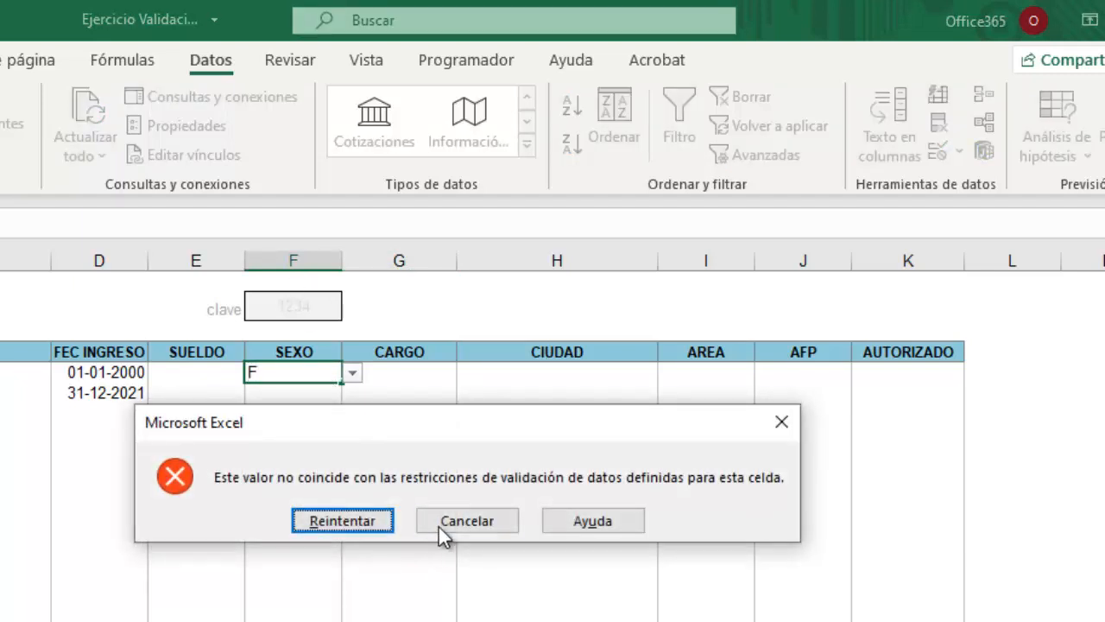
click(446, 521)
Set the first SEXO cell to MASCULINO from its dropdown, then select the CARGO cells.
click(353, 377)
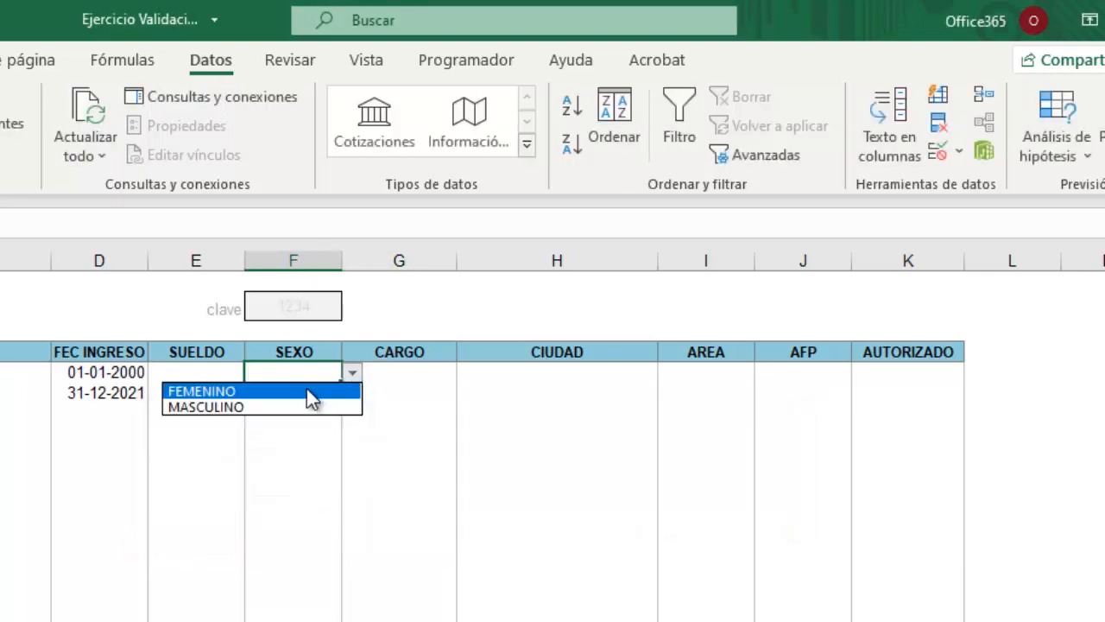
click(225, 390)
click(354, 376)
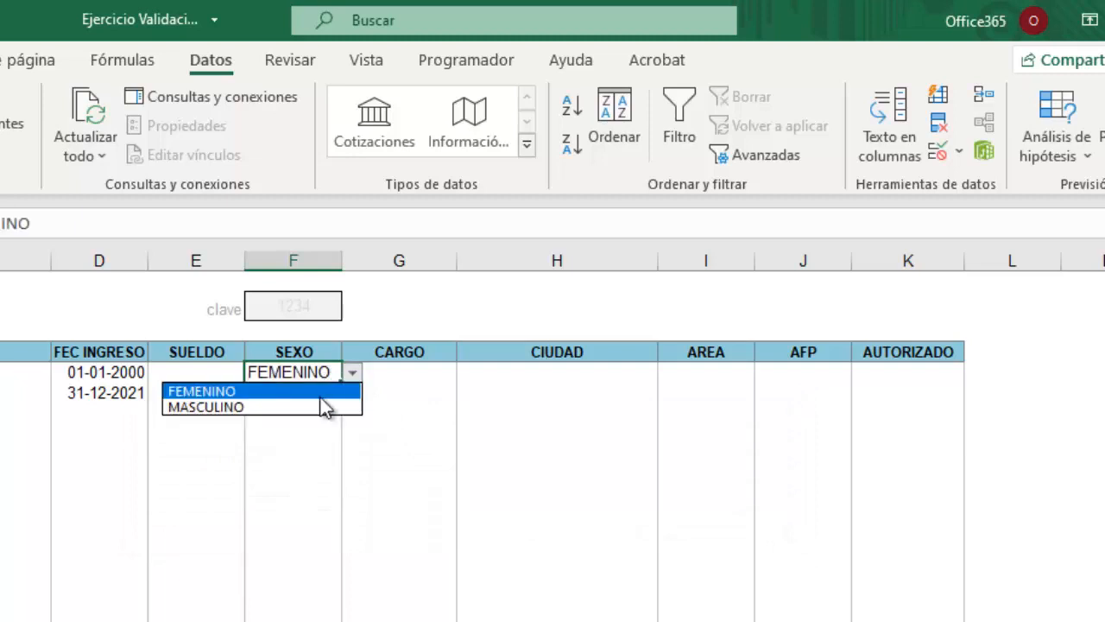
click(228, 407)
drag(285, 454, 314, 499)
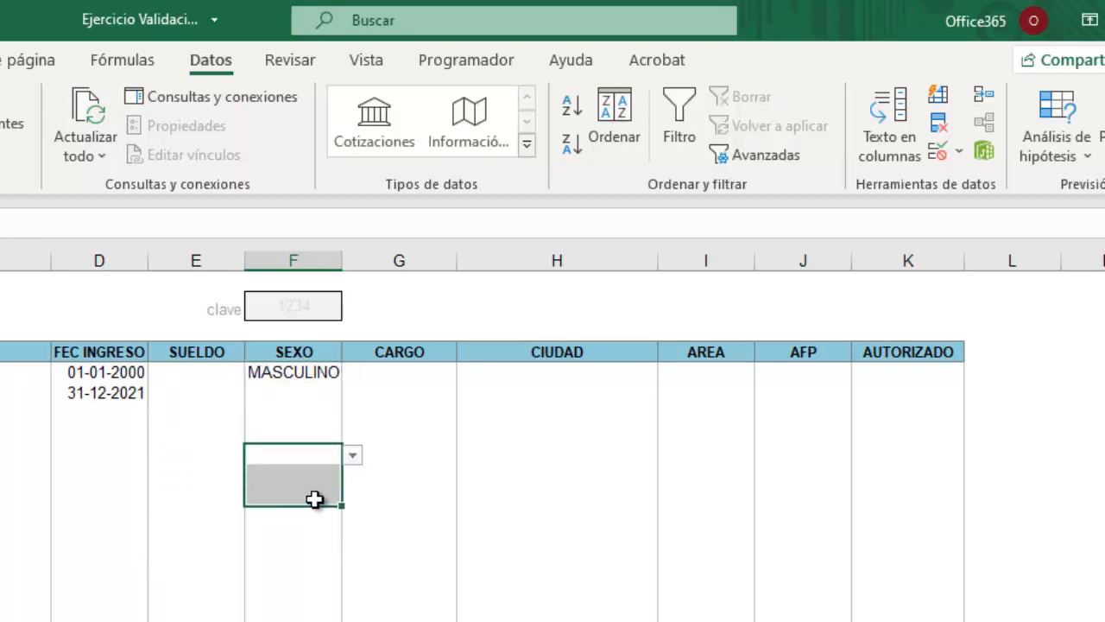
click(318, 375)
click(299, 457)
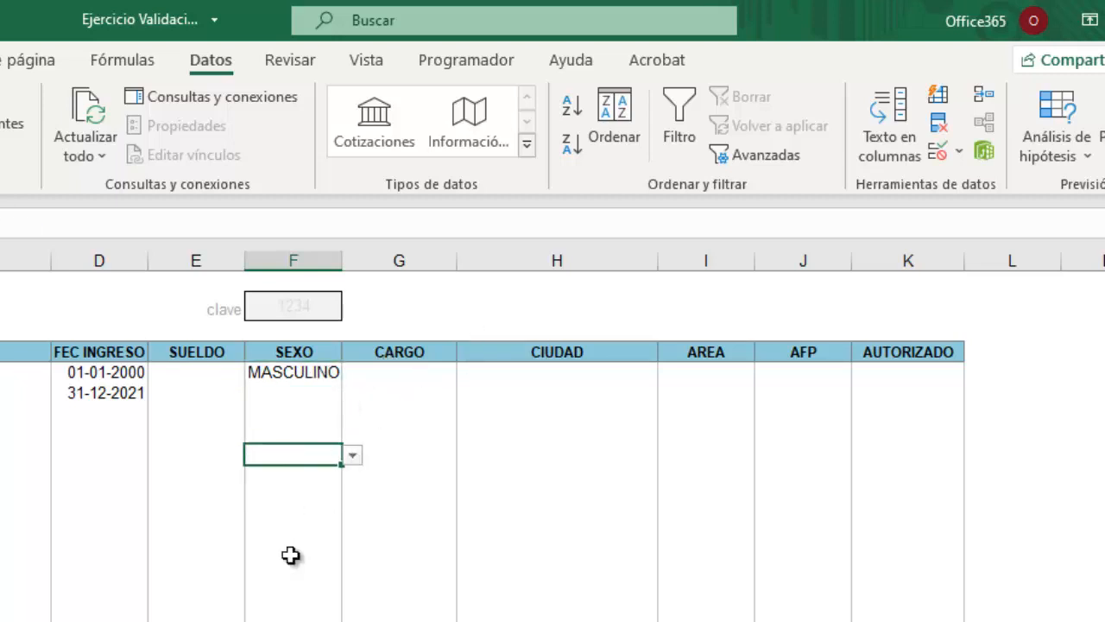
drag(402, 374, 399, 404)
drag(395, 484, 397, 621)
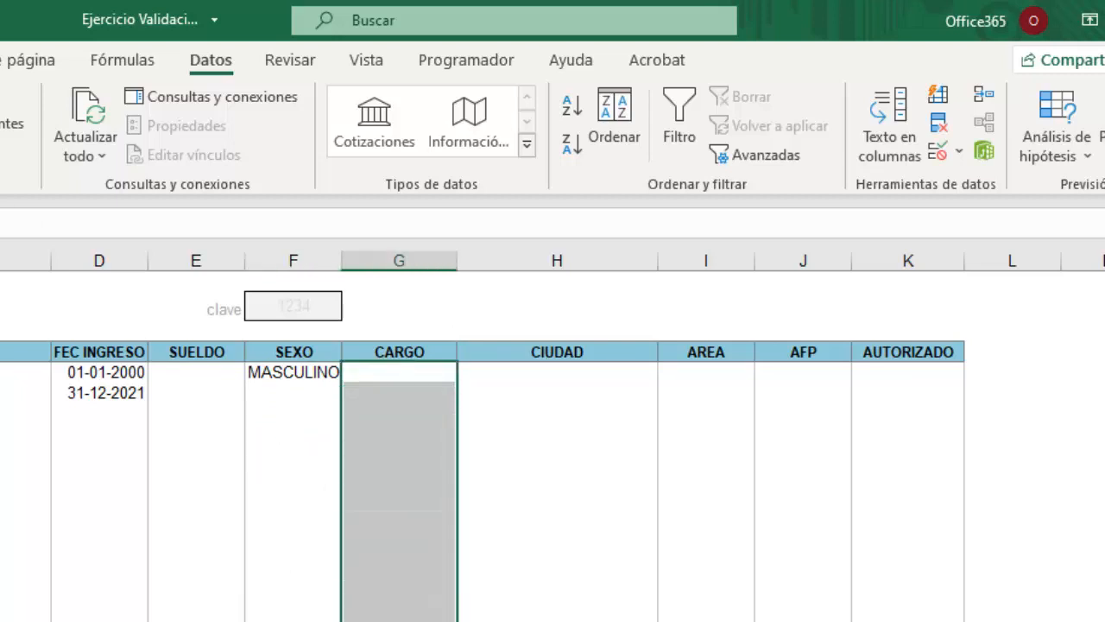
Restrict the CARGO cells to a list from PARAMETROS!$J$3:$J$9, auxiliar through Administrativo.
click(958, 152)
click(987, 181)
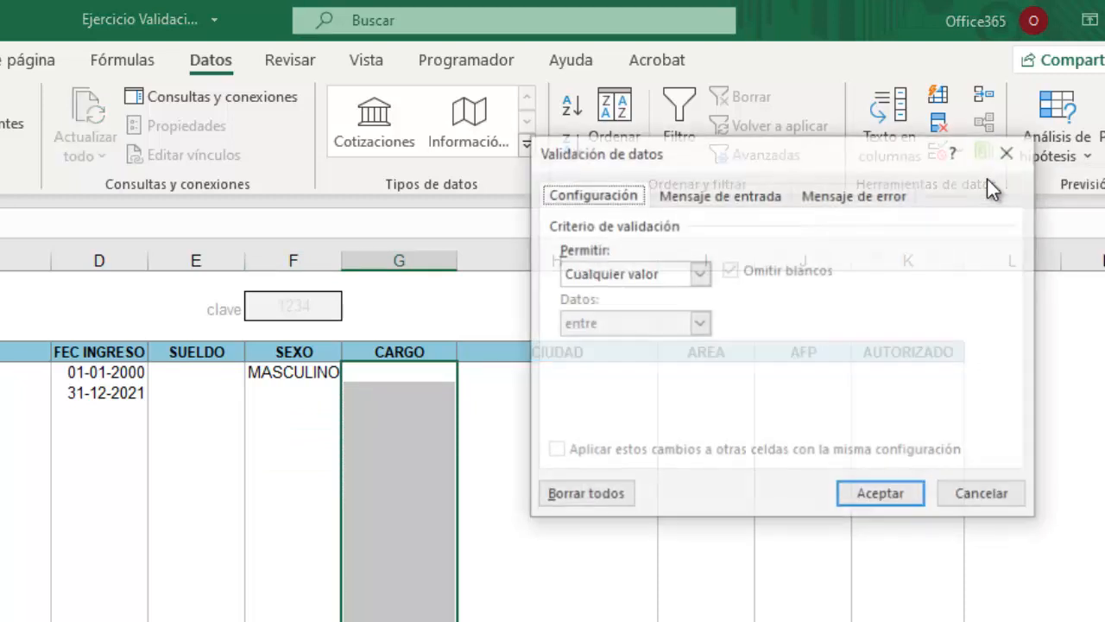
click(701, 273)
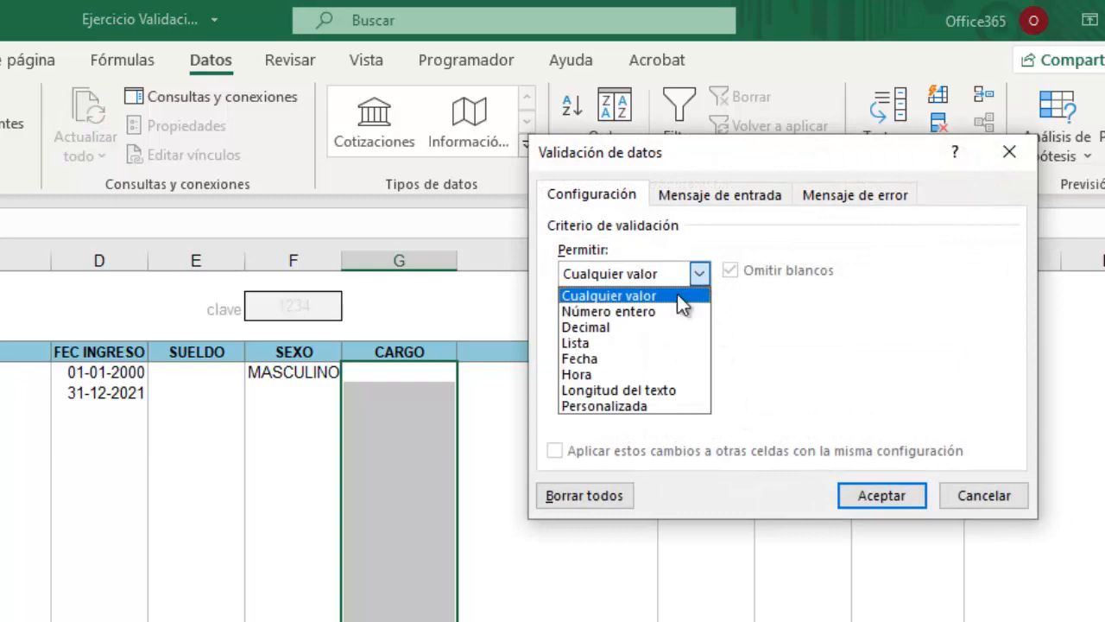
click(594, 346)
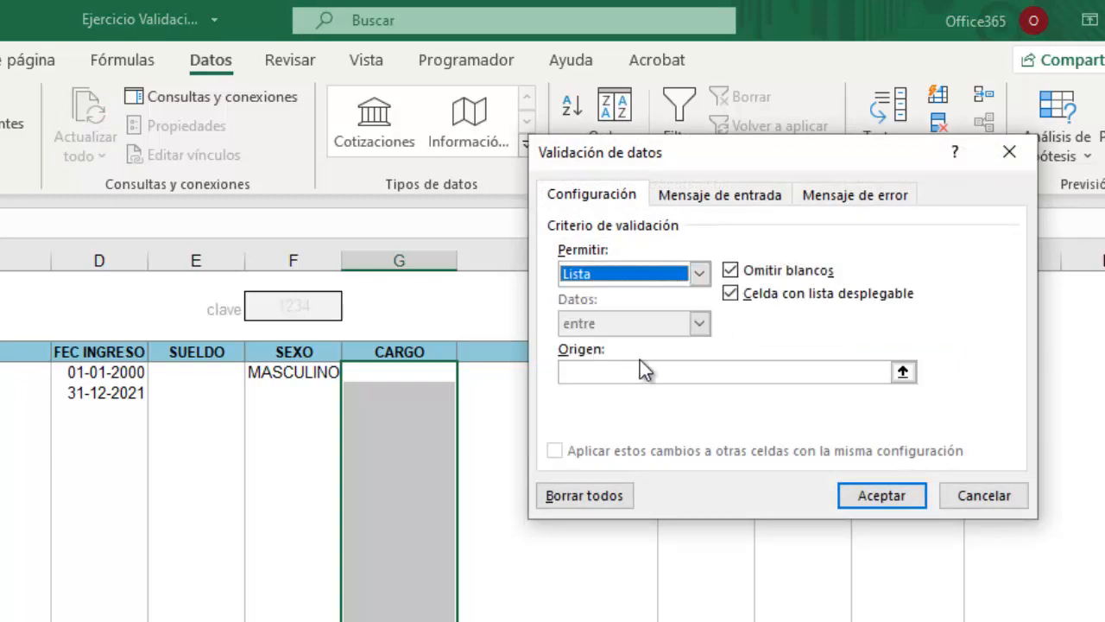
click(902, 372)
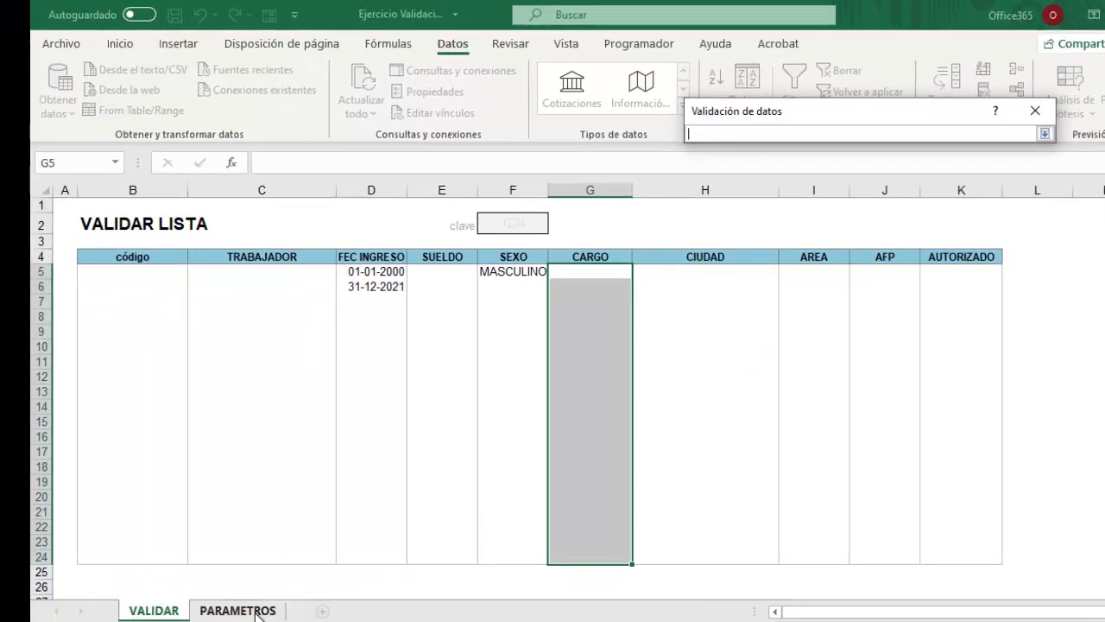
click(250, 610)
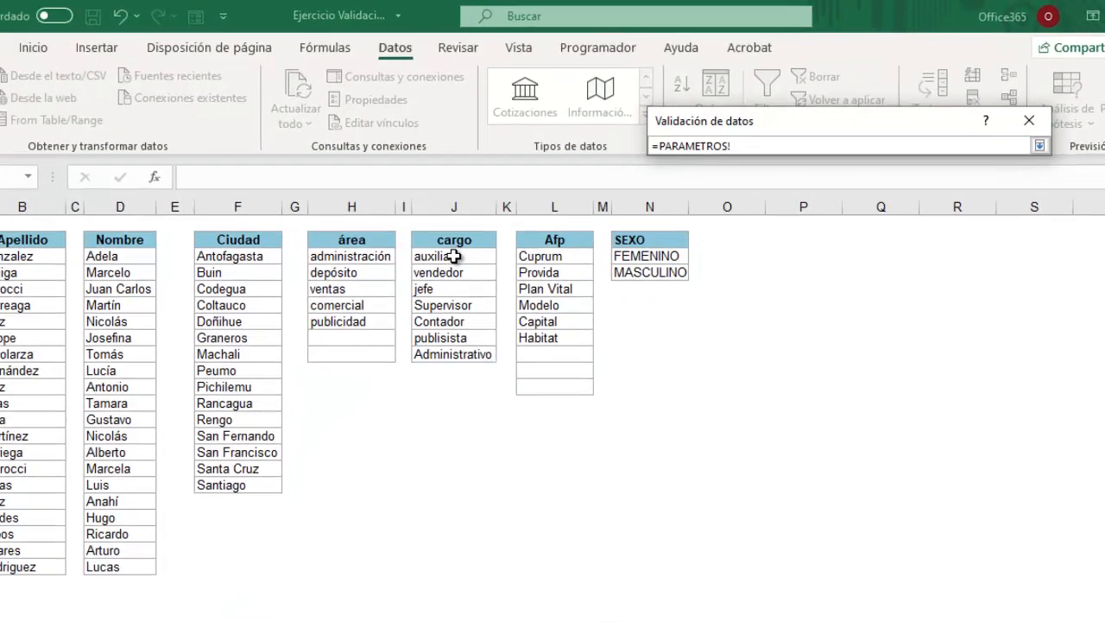
drag(505, 236, 507, 296)
drag(243, 429, 248, 468)
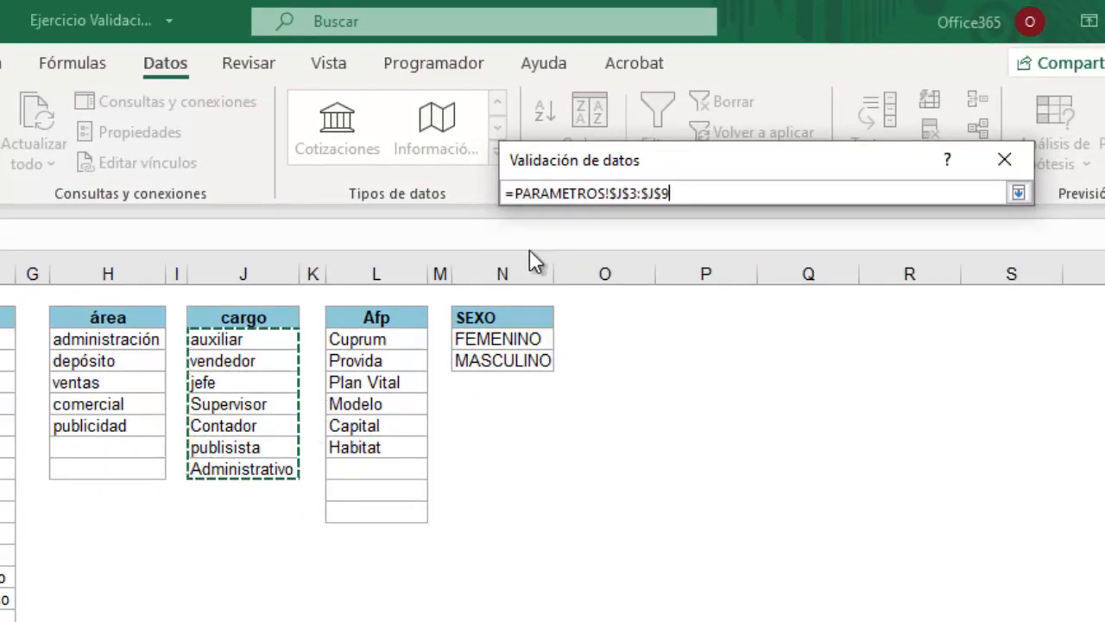
click(1019, 194)
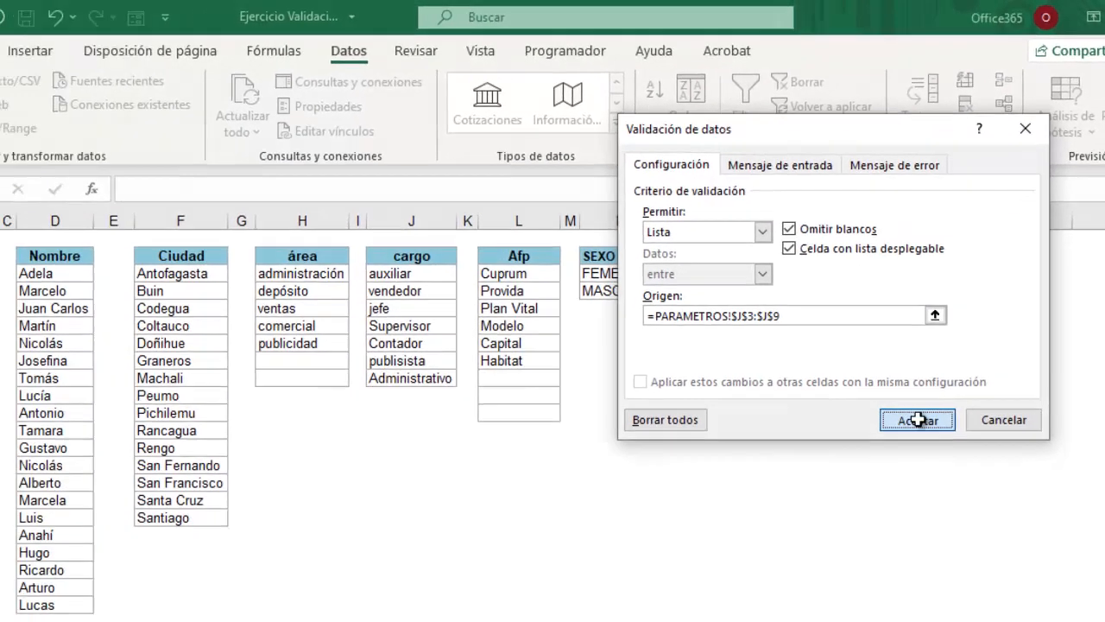
click(871, 521)
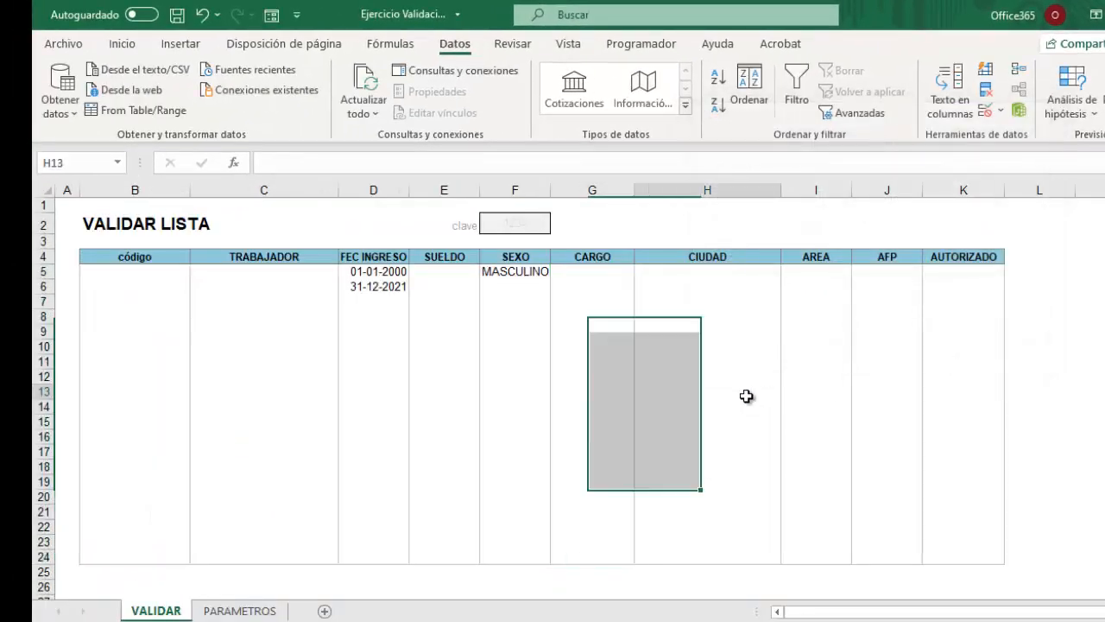
click(596, 271)
click(642, 275)
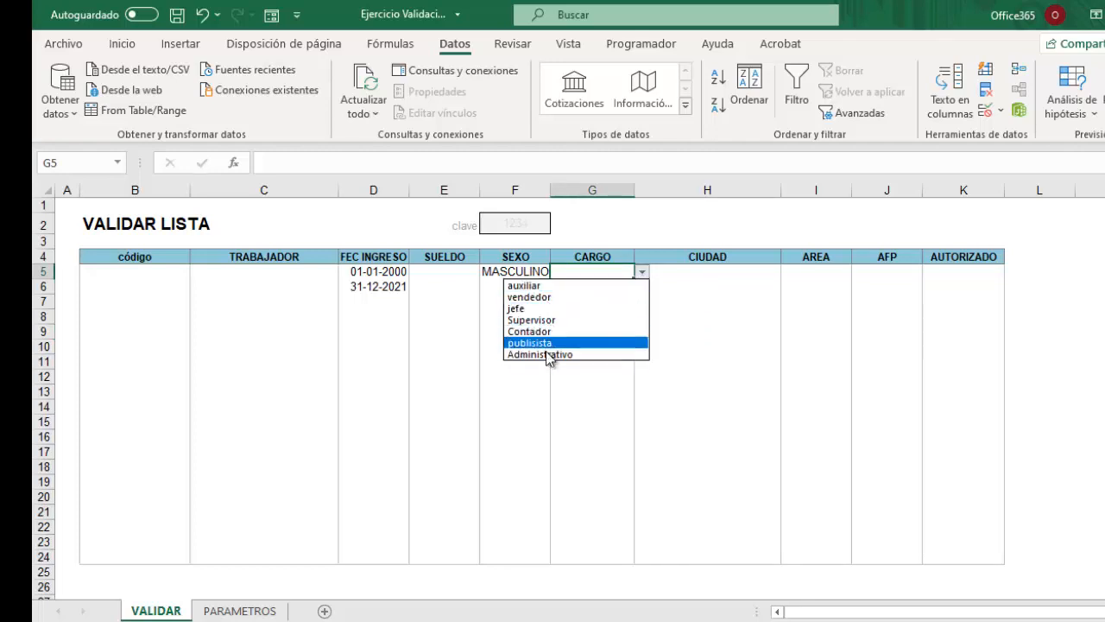
click(601, 375)
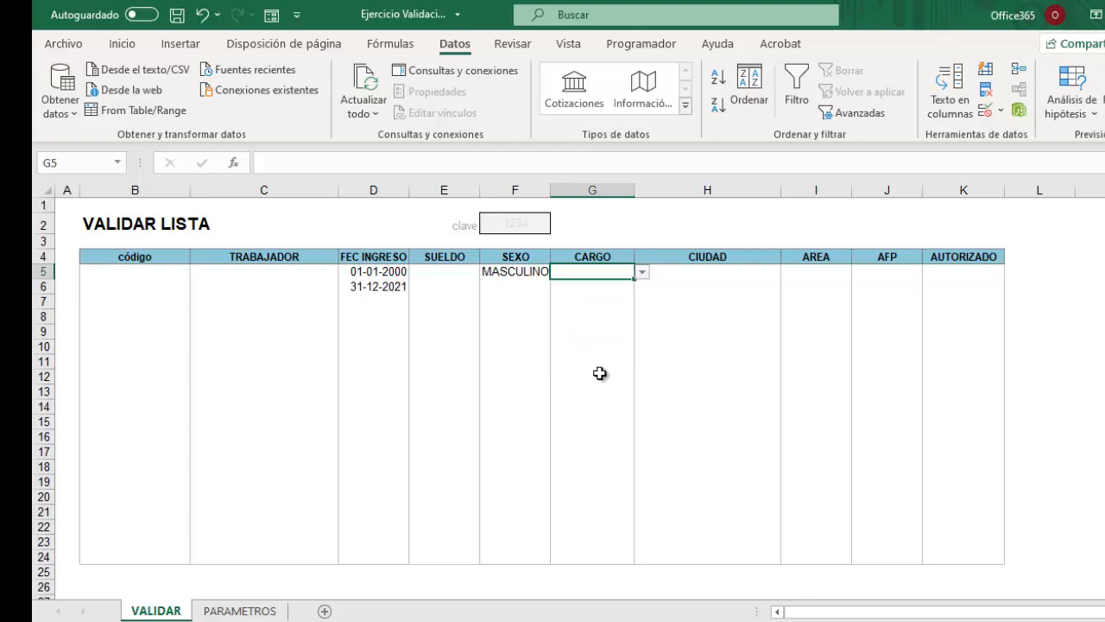
click(604, 378)
click(642, 377)
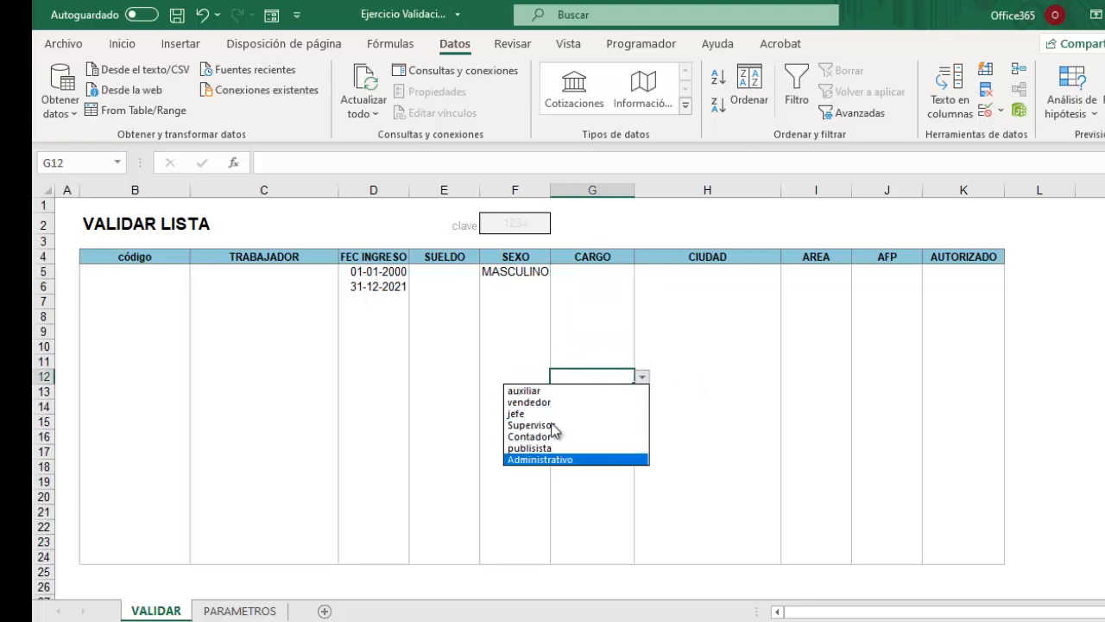
click(760, 382)
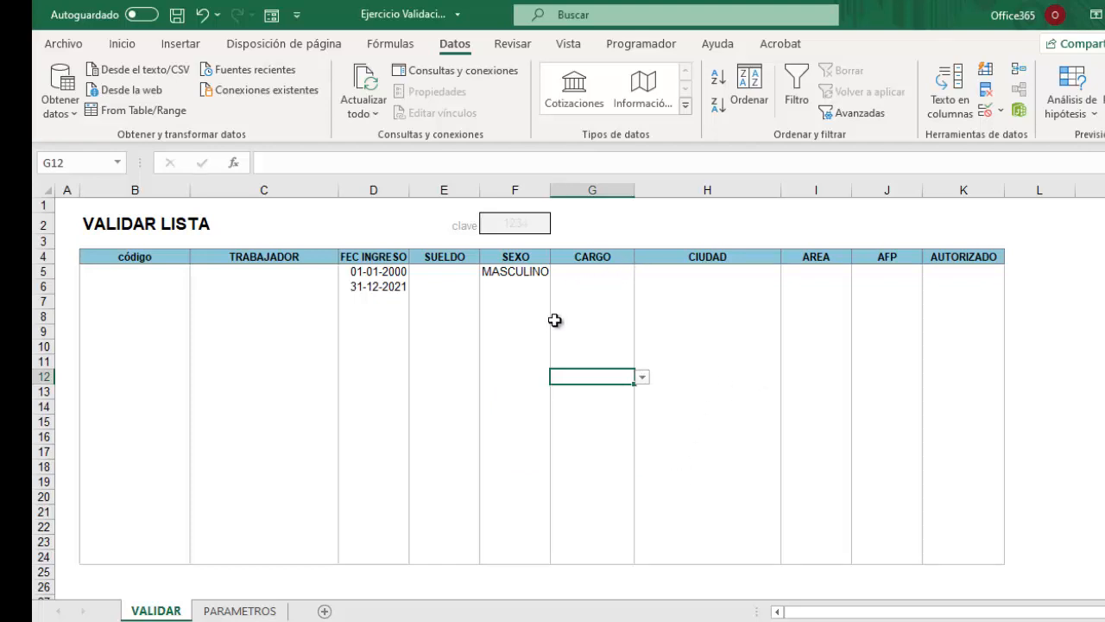
click(602, 314)
click(711, 267)
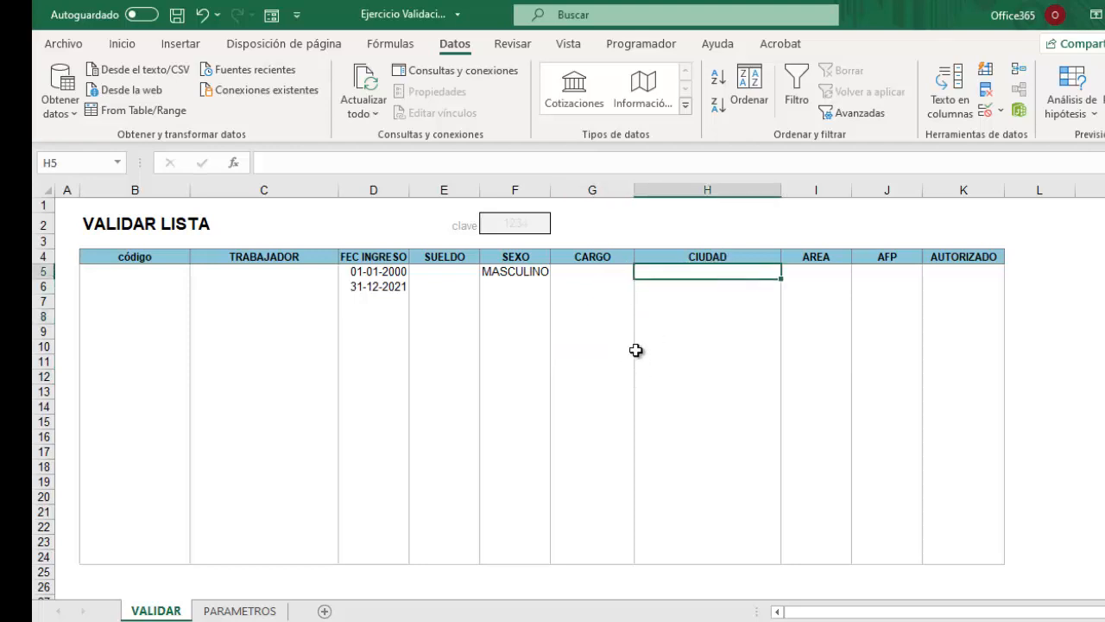
click(591, 274)
click(592, 328)
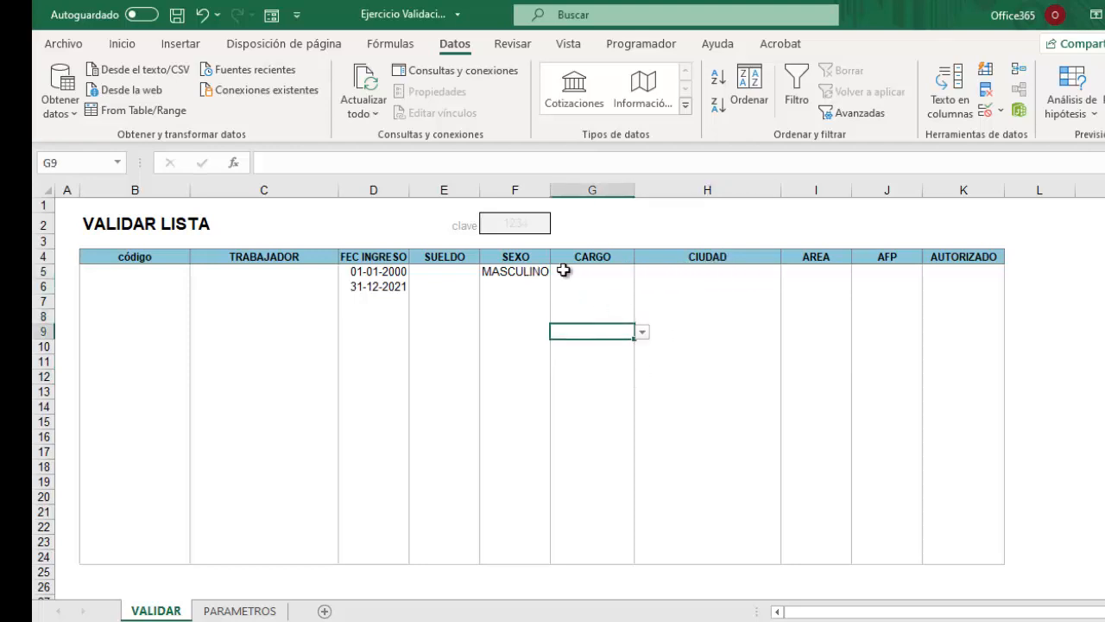
click(738, 275)
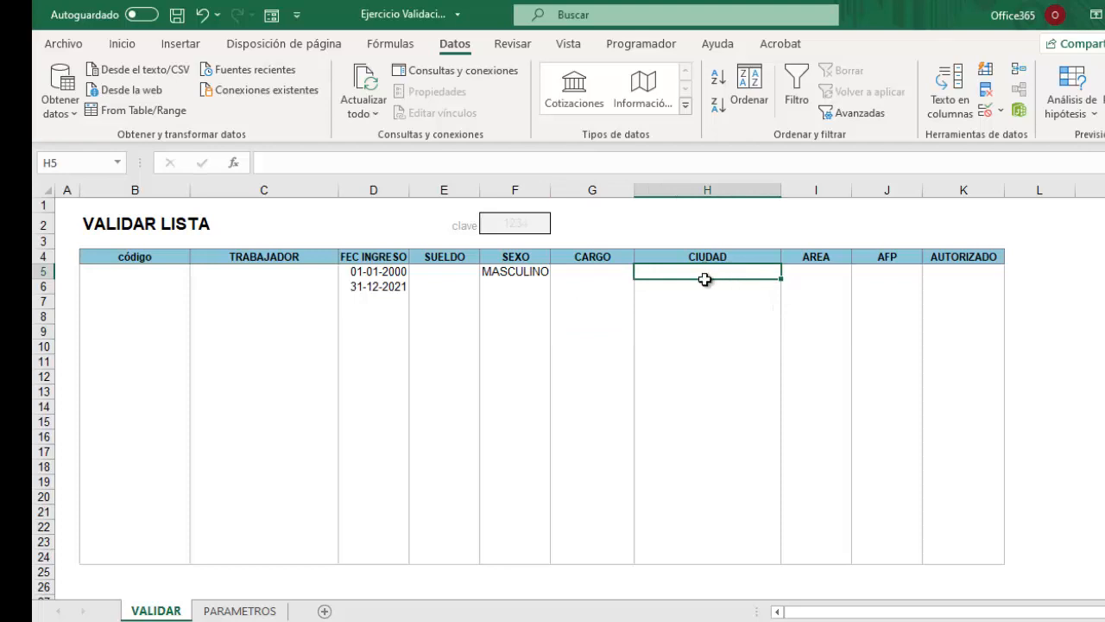
drag(706, 279, 712, 552)
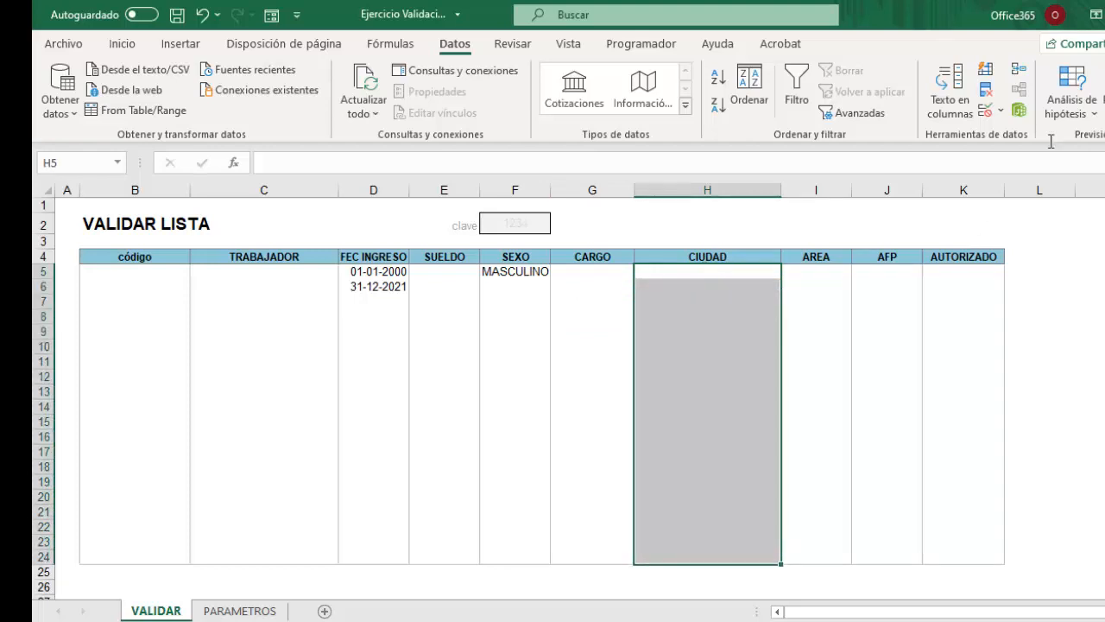
Set the CIUDAD cells' validation to a List sourced from the city names in PARAMETROS!F3:F19.
click(1003, 114)
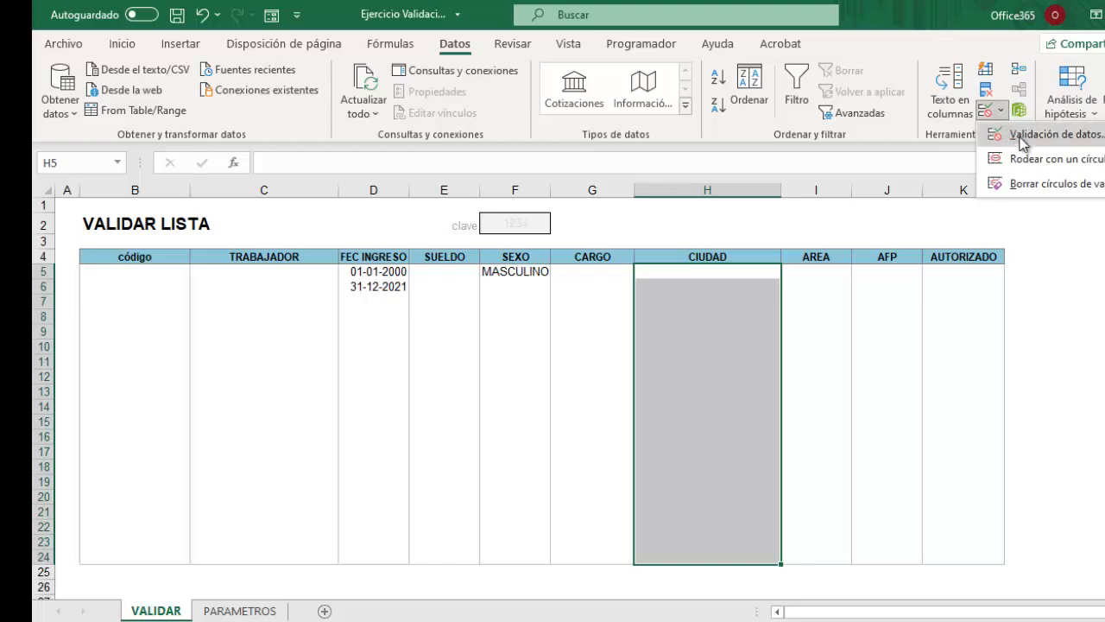
click(1022, 134)
click(812, 200)
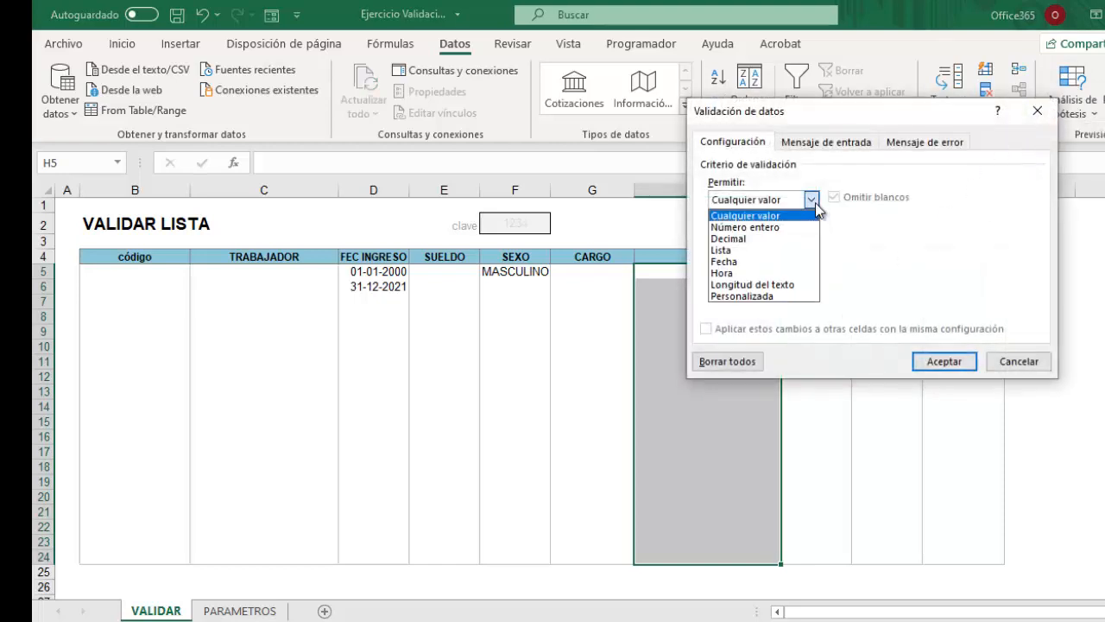
click(727, 248)
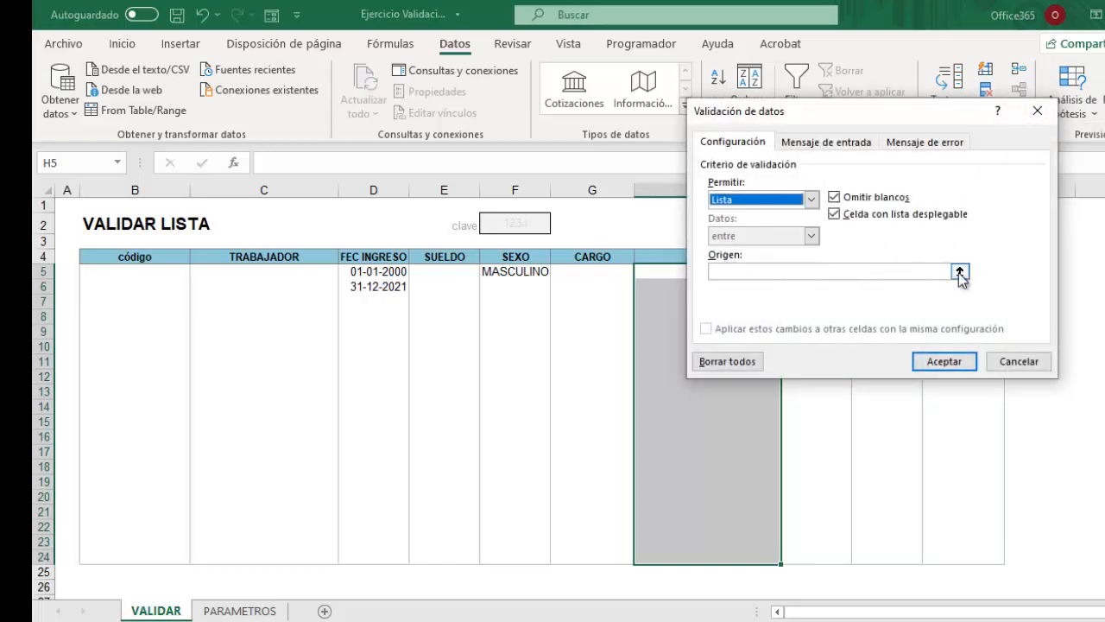
click(959, 272)
click(281, 613)
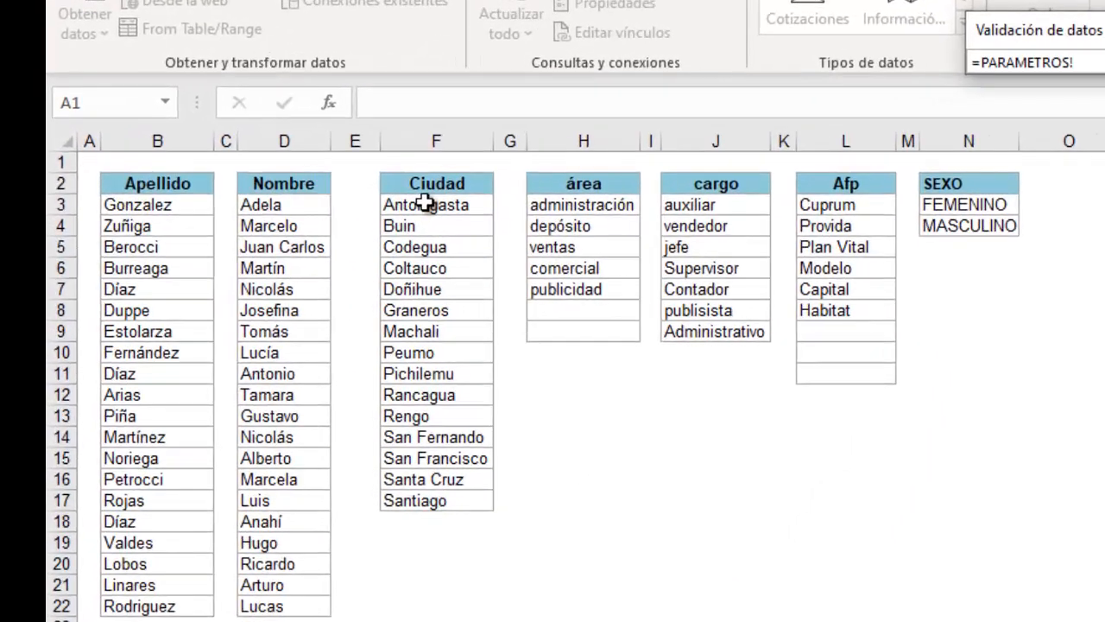
drag(371, 217, 429, 500)
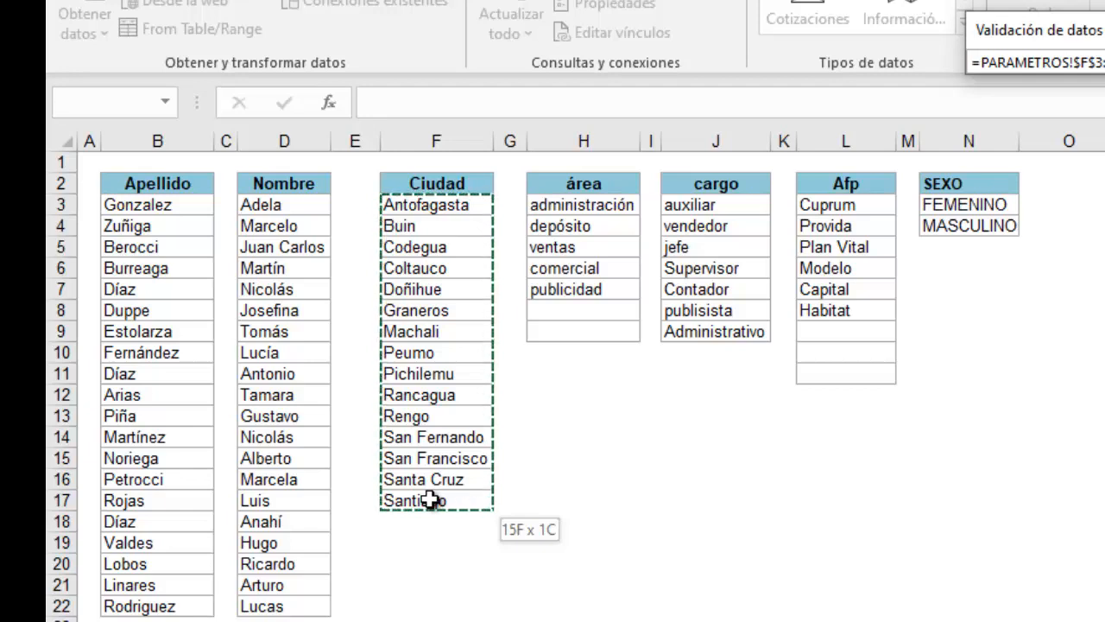
drag(430, 508, 431, 547)
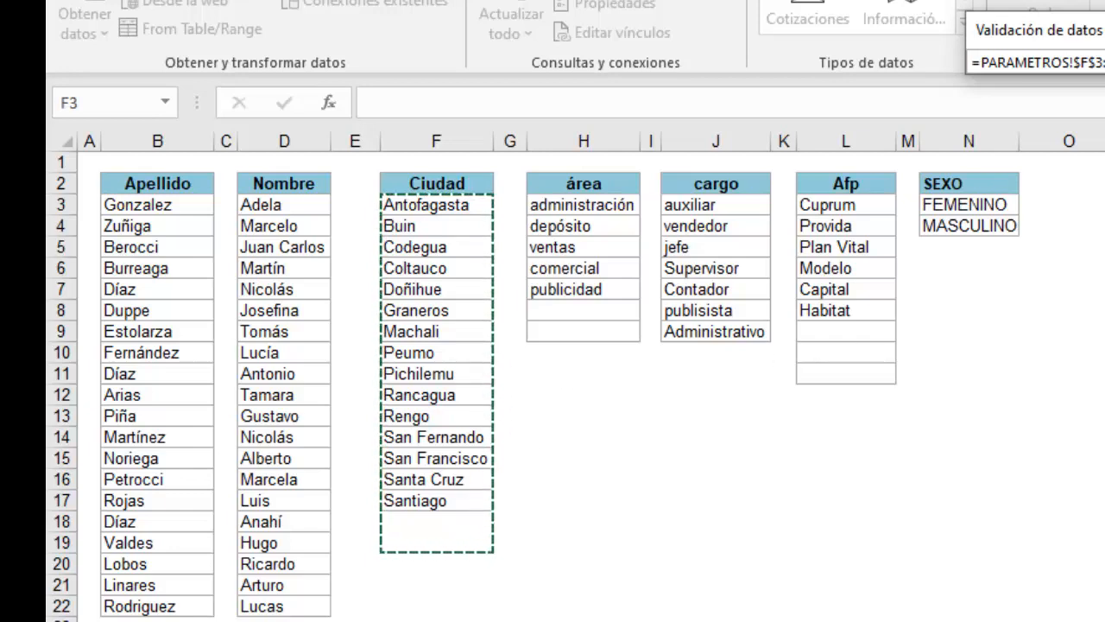
key(Return)
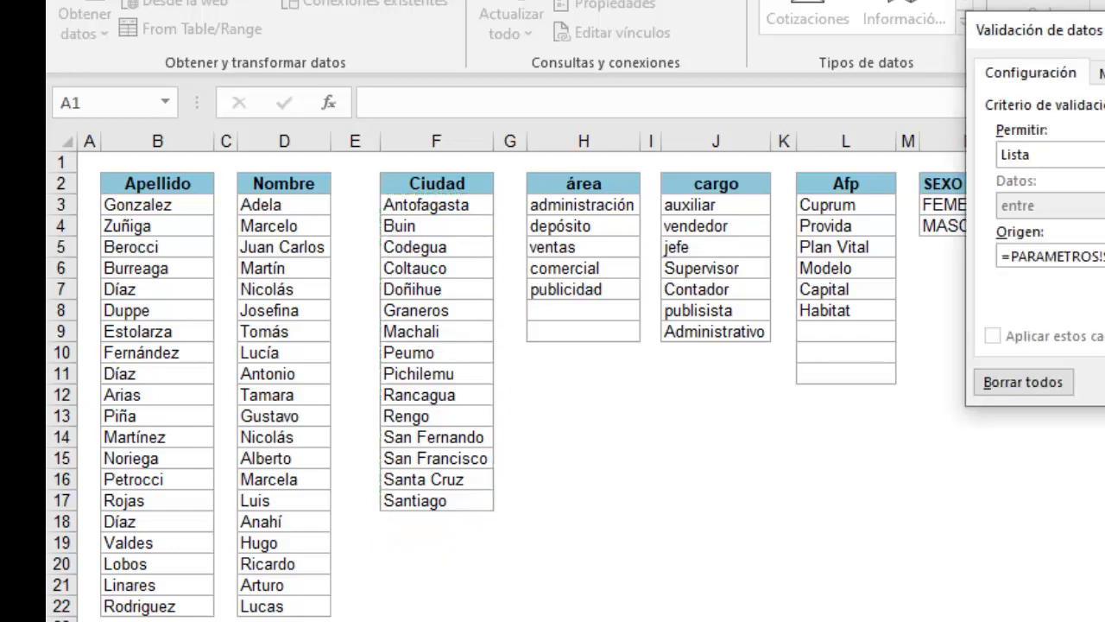
Apply the city list to CIUDAD and check its dropdown runs from Antofagasta to Santiago.
key(Return)
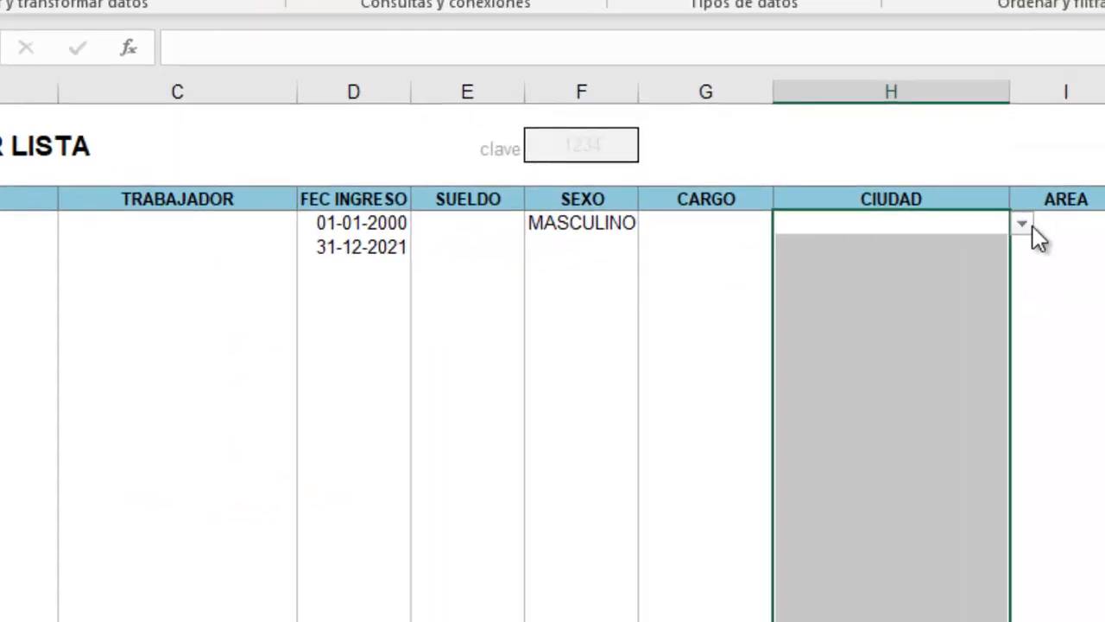
click(1023, 225)
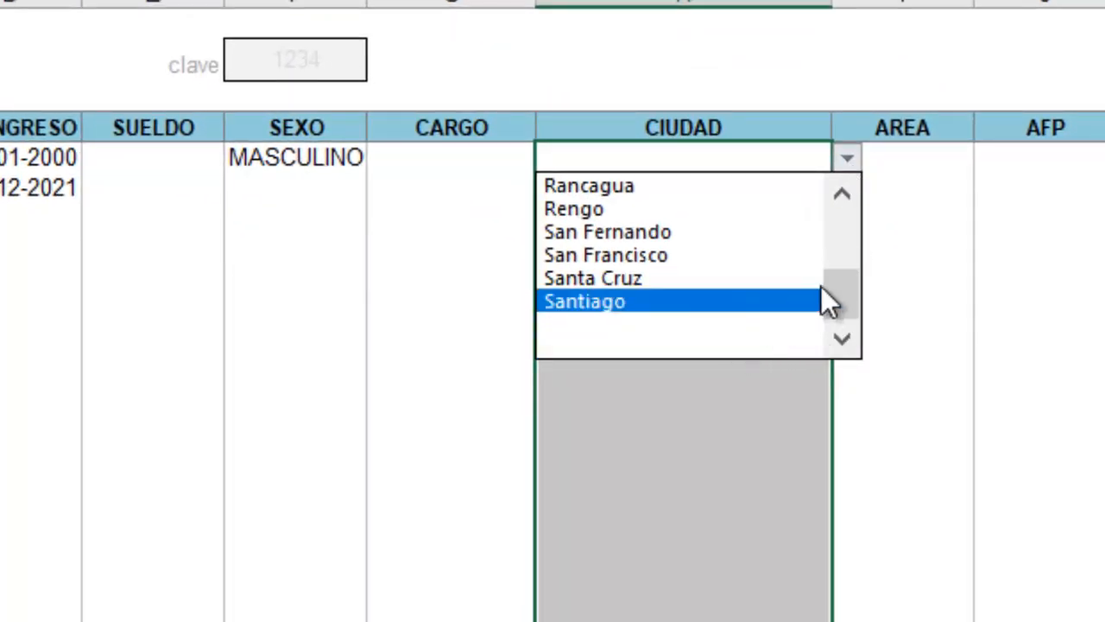
scroll(829, 302, up, 3)
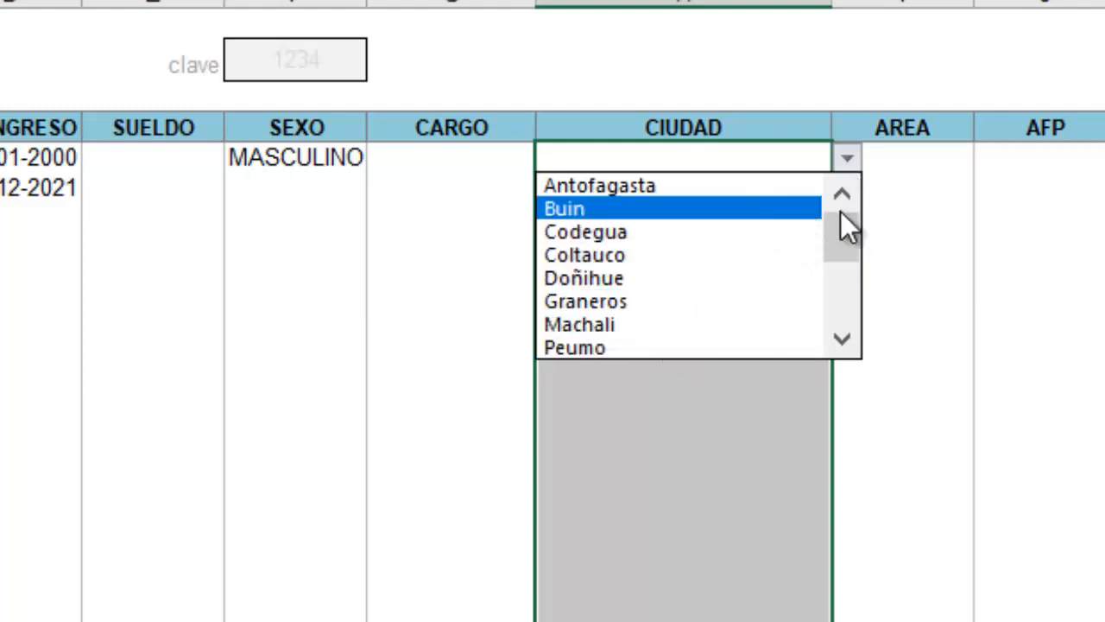
drag(839, 237, 848, 244)
click(1052, 4)
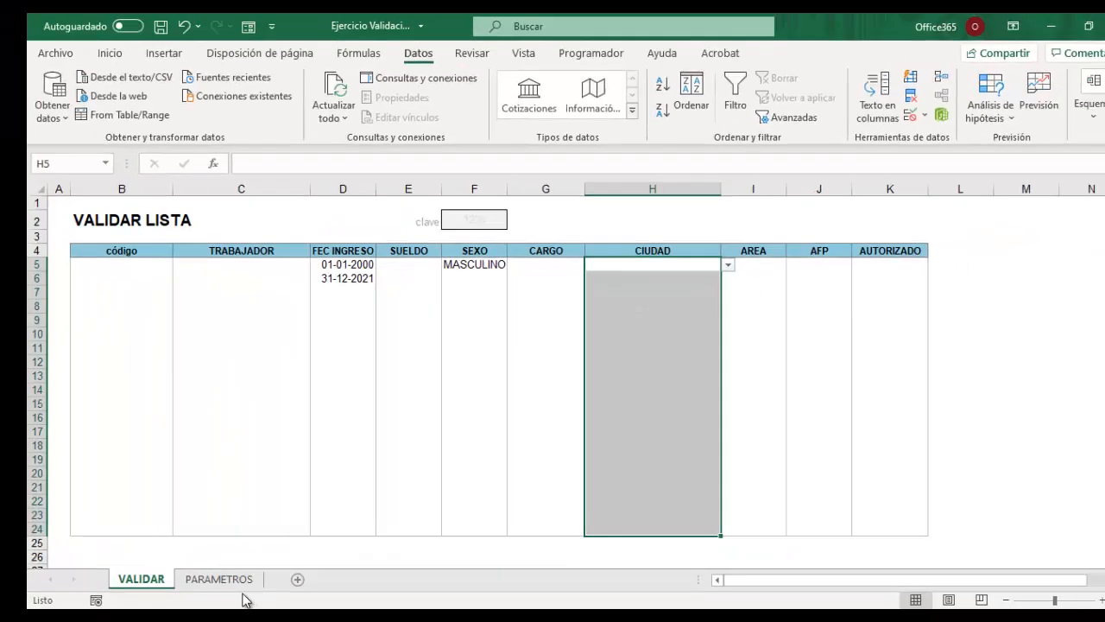
click(227, 579)
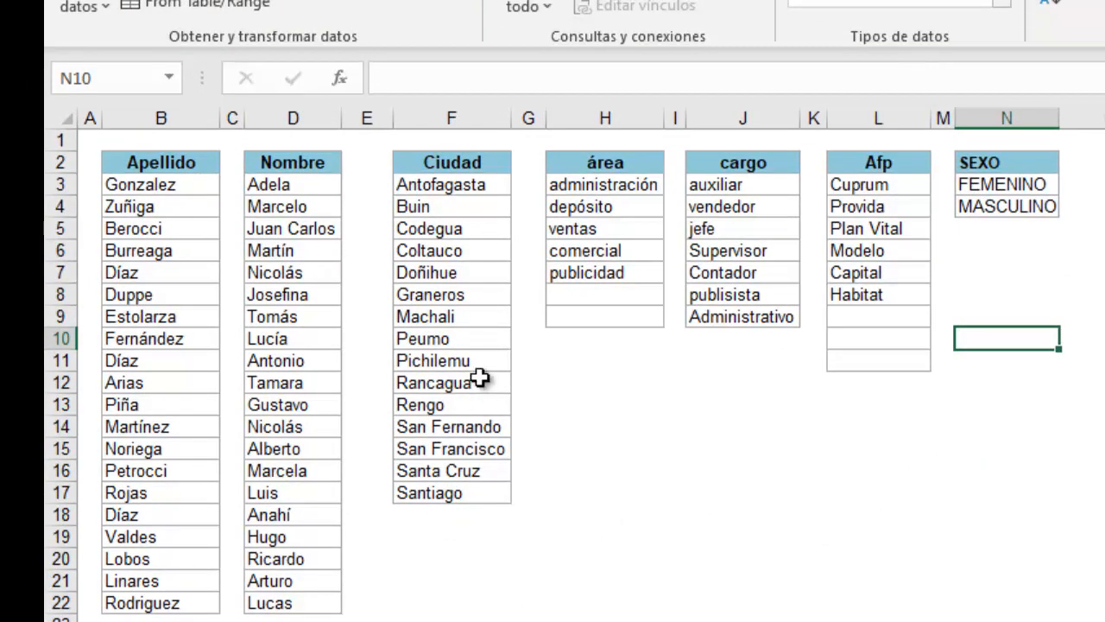
Enter PUERTO MONTT in F18 under Santiago and widen column F to fit it.
click(429, 515)
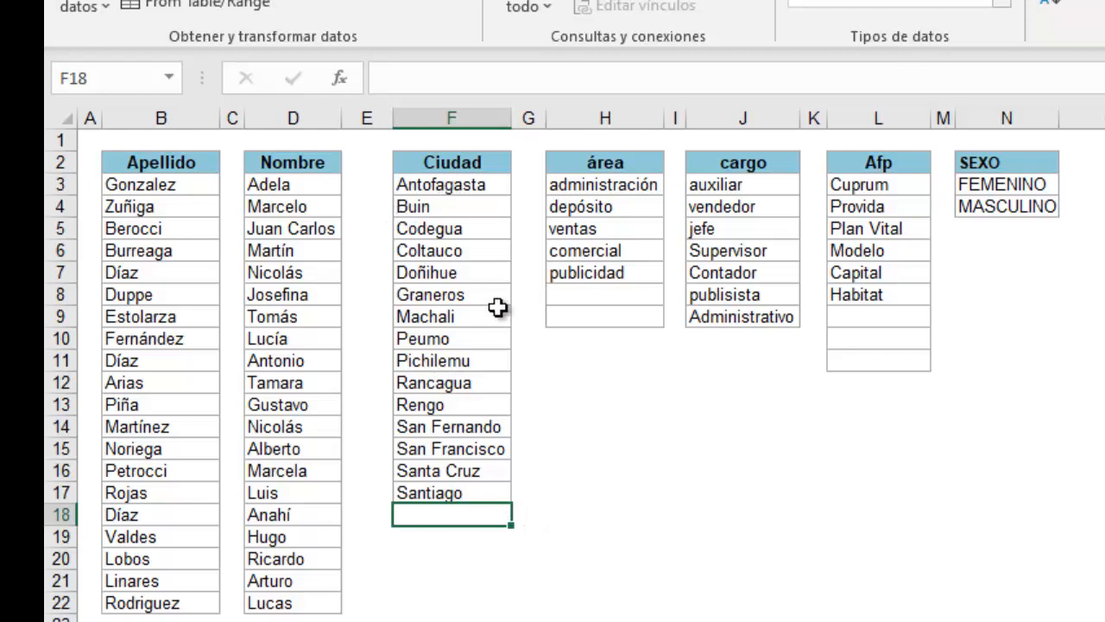
text(PUERTO)
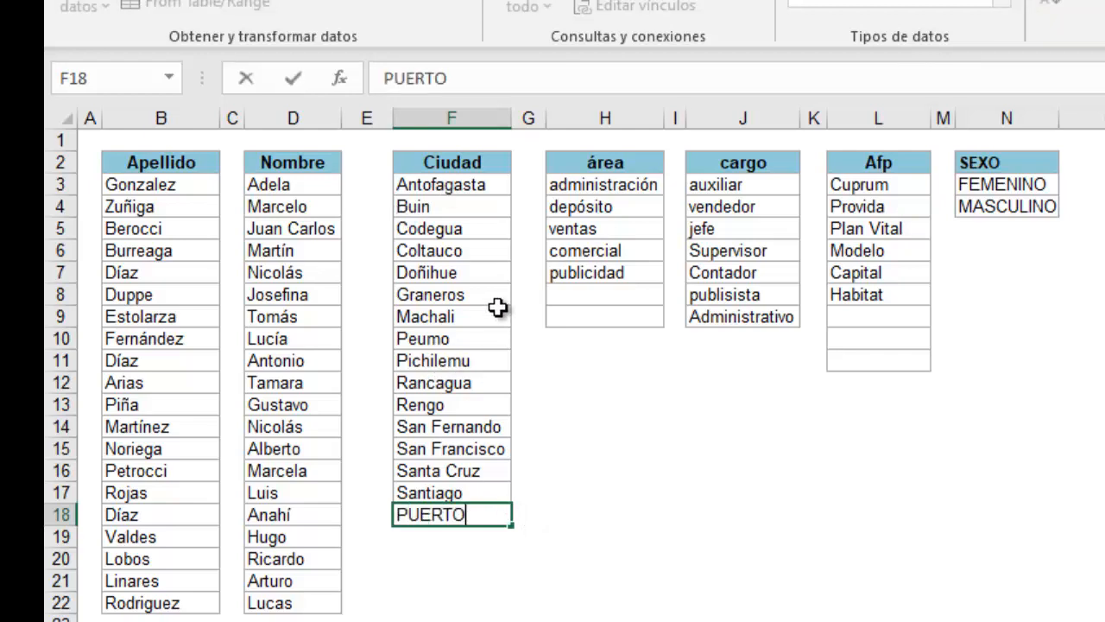
text( MONN)
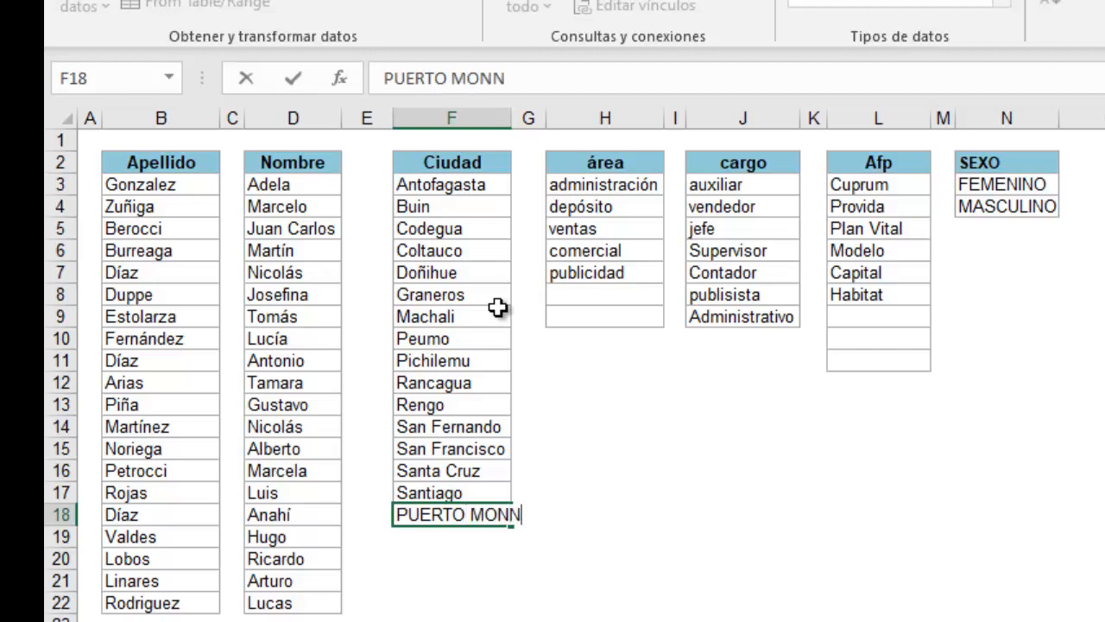
key(BackSpace)
text(TT)
key(Return)
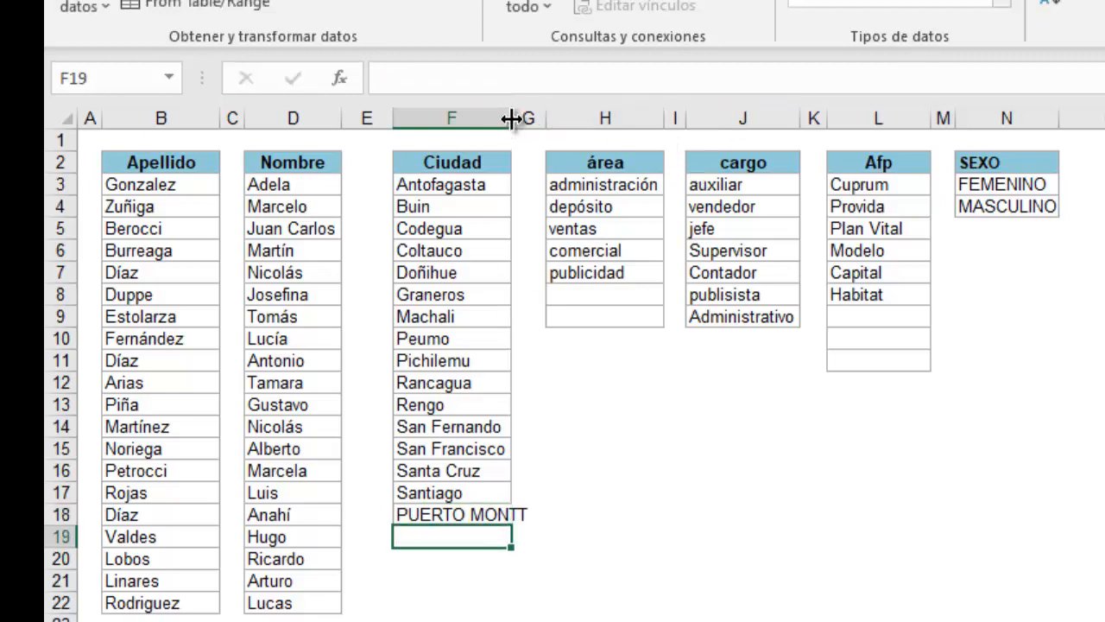
drag(512, 118, 542, 119)
click(493, 451)
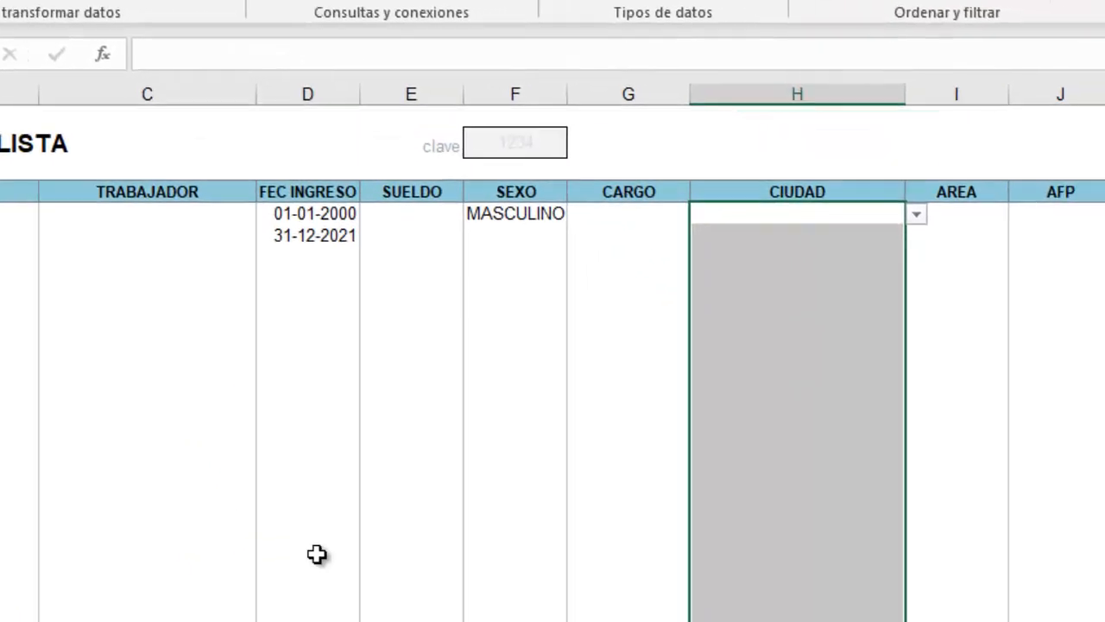
Check the CIUDAD dropdown for the new PUERTO MONTT entry.
click(1013, 369)
click(814, 210)
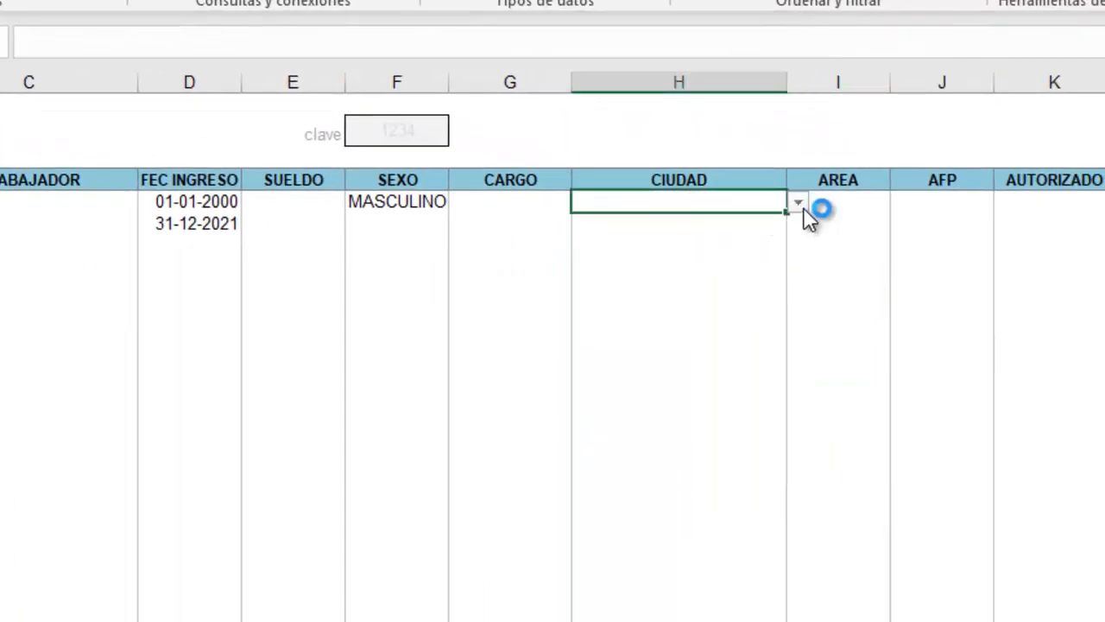
click(801, 209)
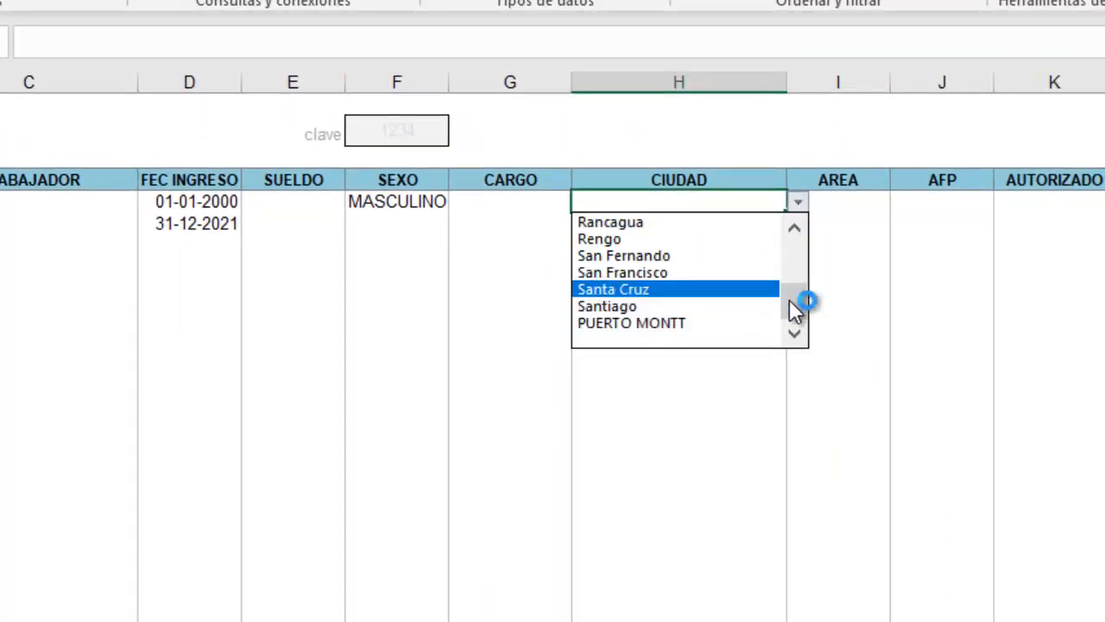
drag(789, 301, 798, 335)
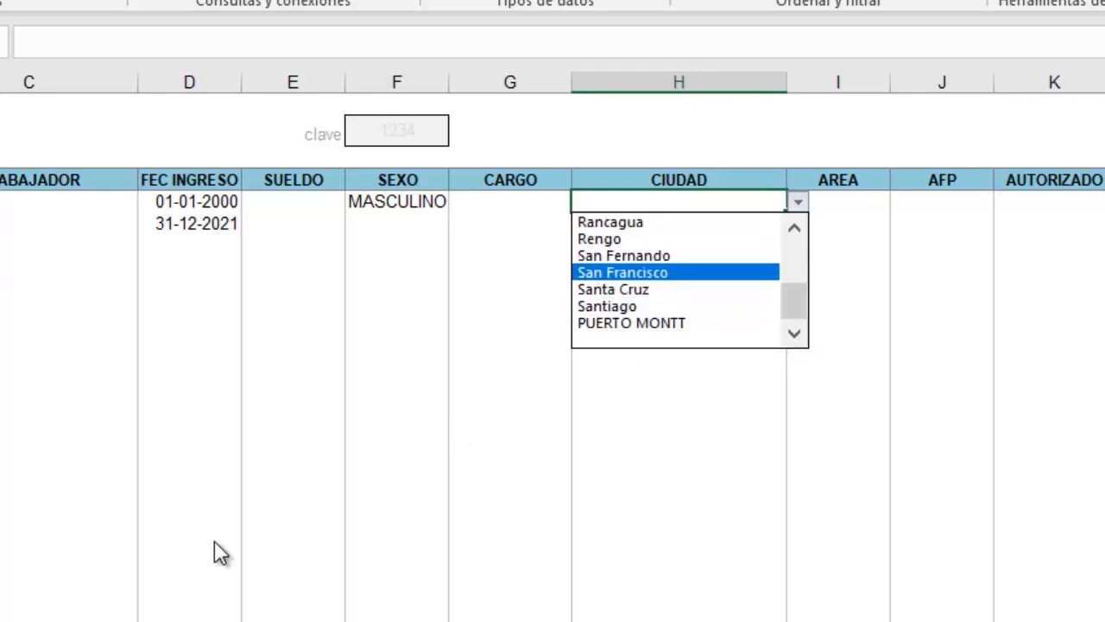
click(100, 618)
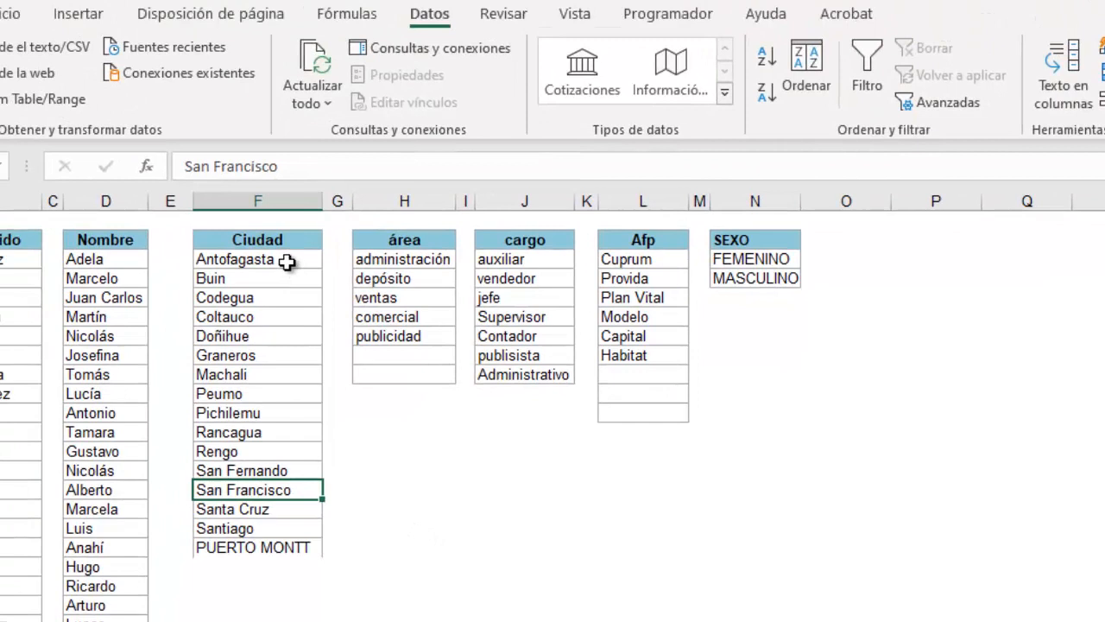
Sort the Ciudad list A to Z and verify PUERTO MONTT appears between Pichilemu and Rancagua.
click(286, 261)
drag(287, 261, 289, 544)
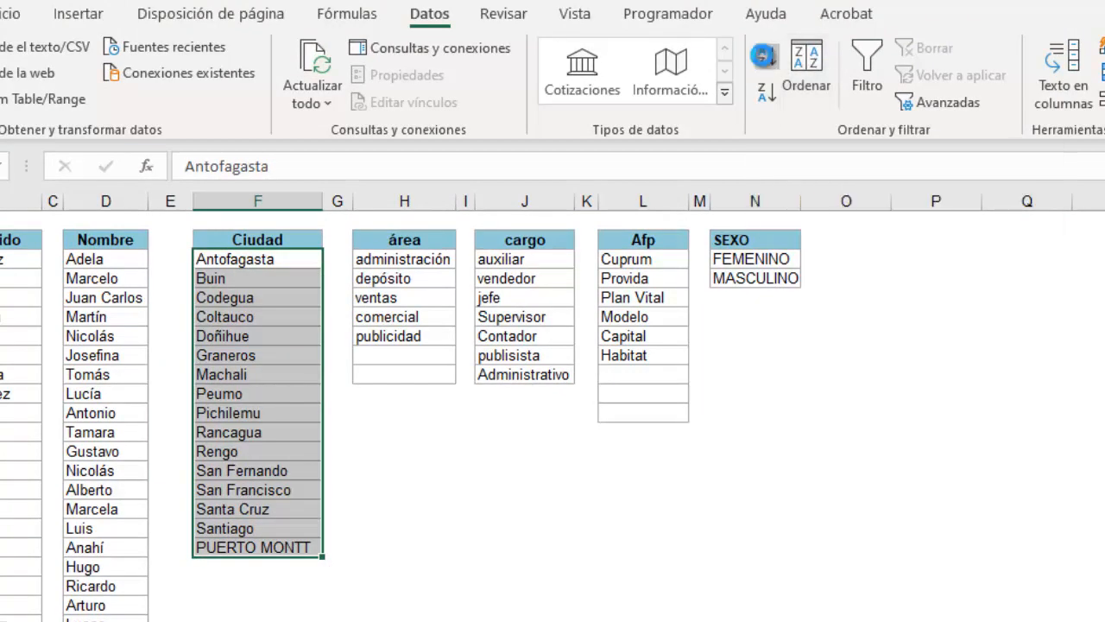
click(765, 60)
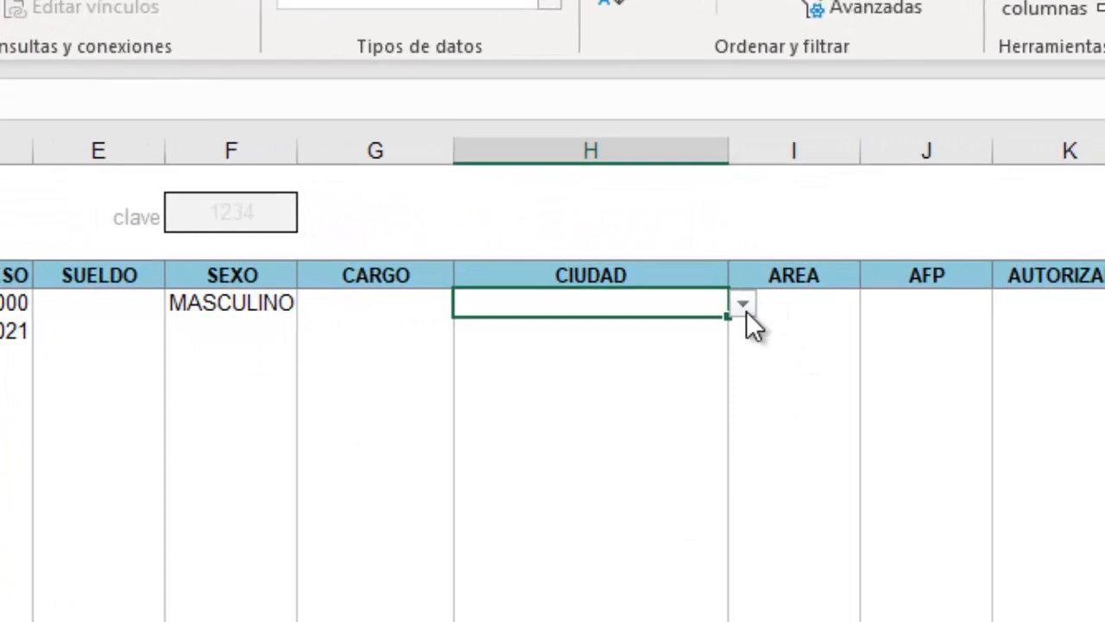
click(743, 306)
scroll(736, 455, up, 3)
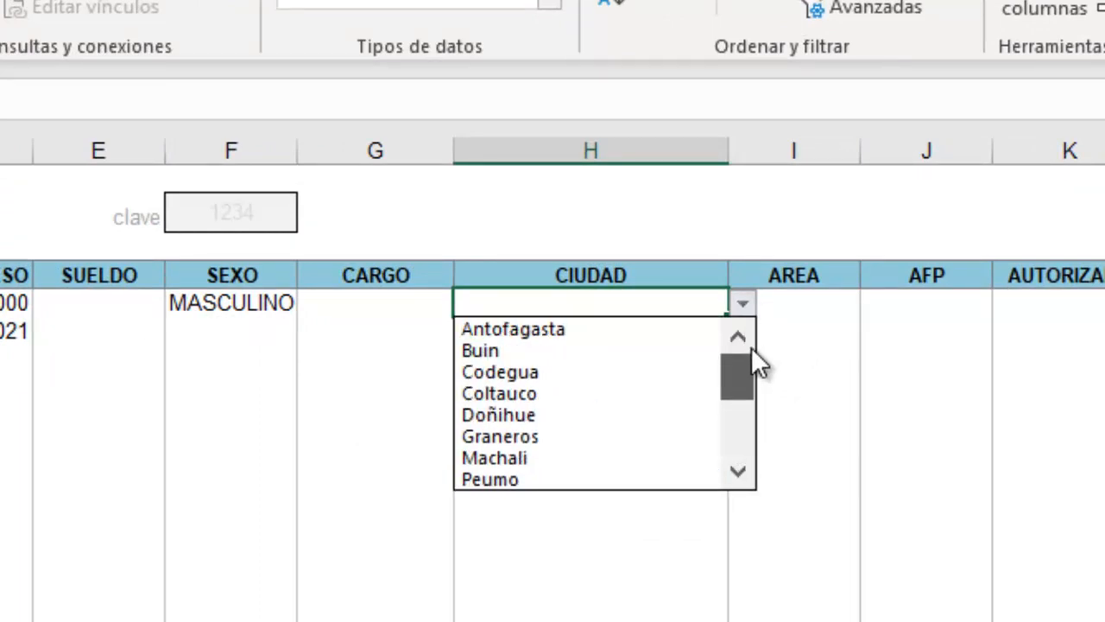
drag(753, 372, 746, 331)
click(711, 539)
click(531, 527)
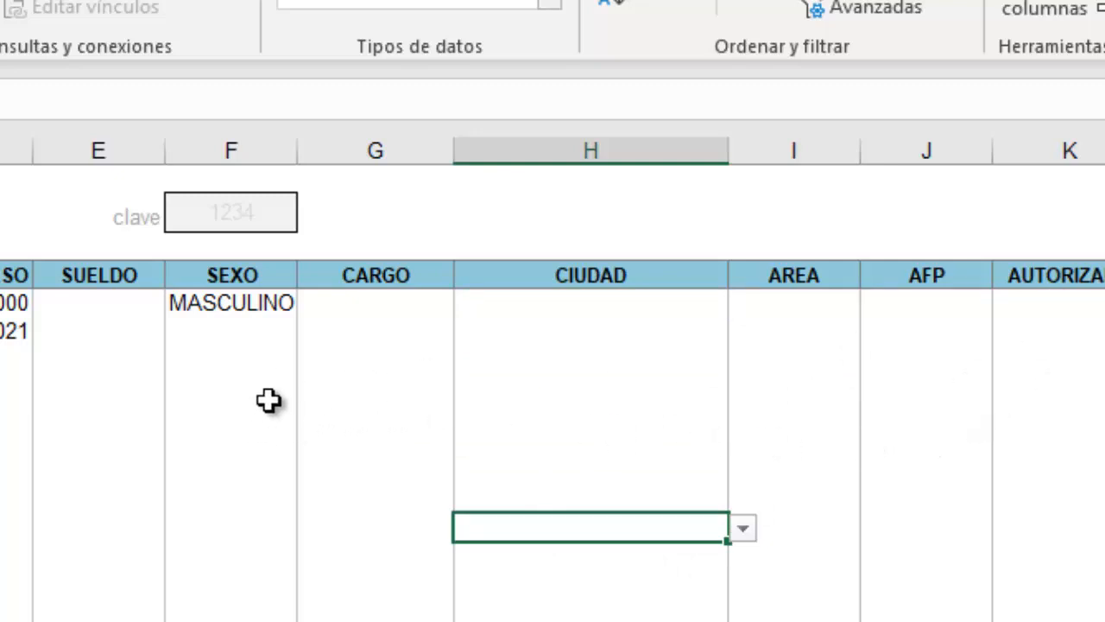
Select the SEXO cells from MASCULINO downward and bring up their Data Validation settings.
click(246, 302)
drag(246, 303, 233, 621)
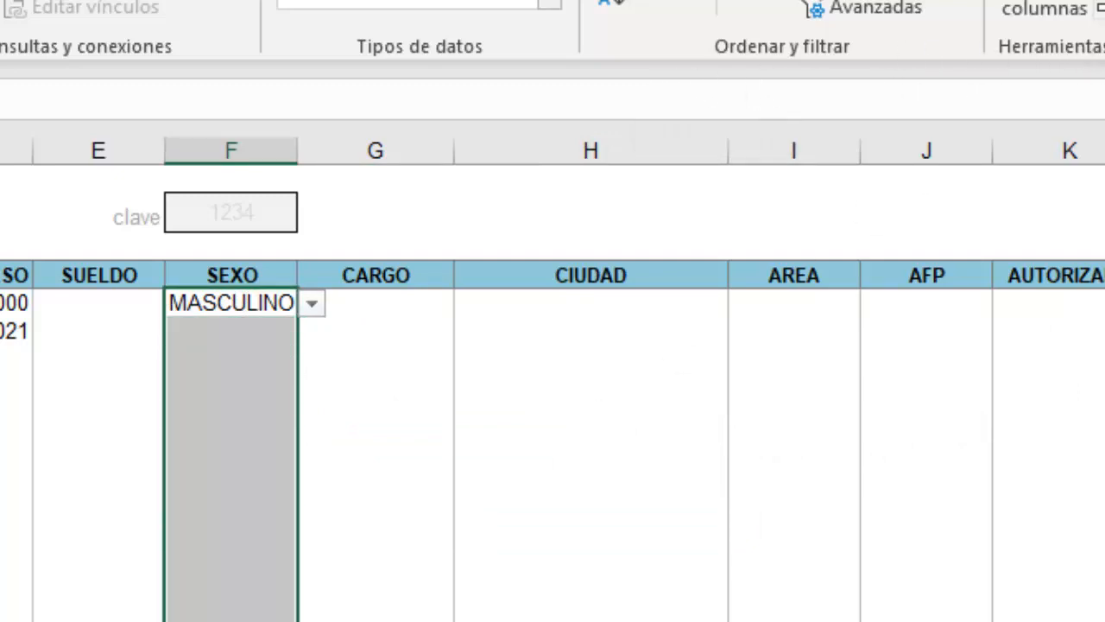
click(977, 43)
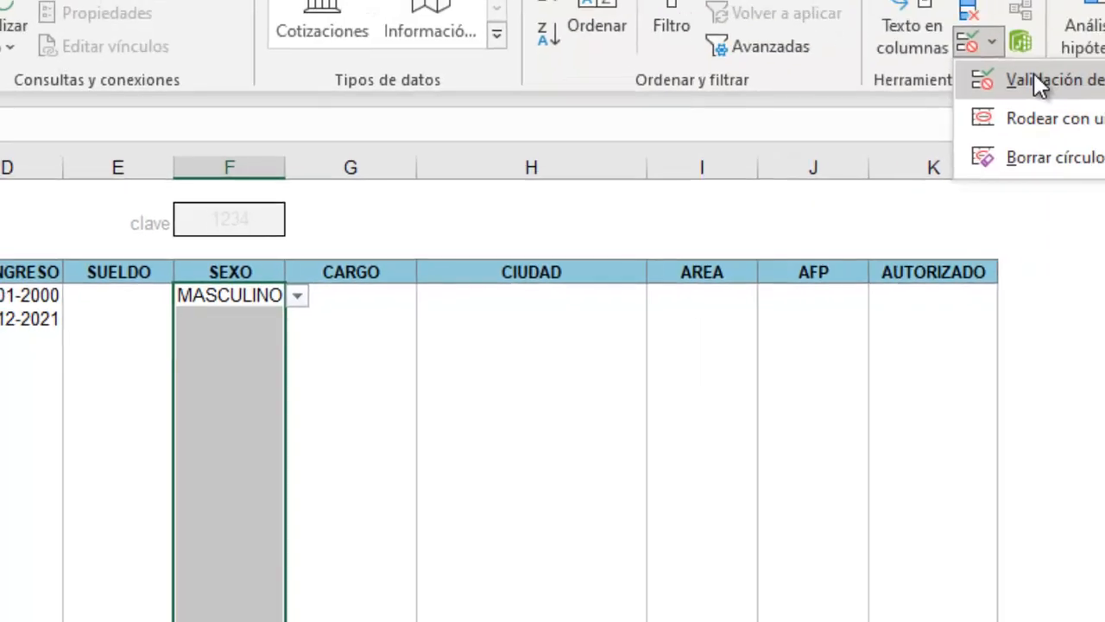
click(1034, 74)
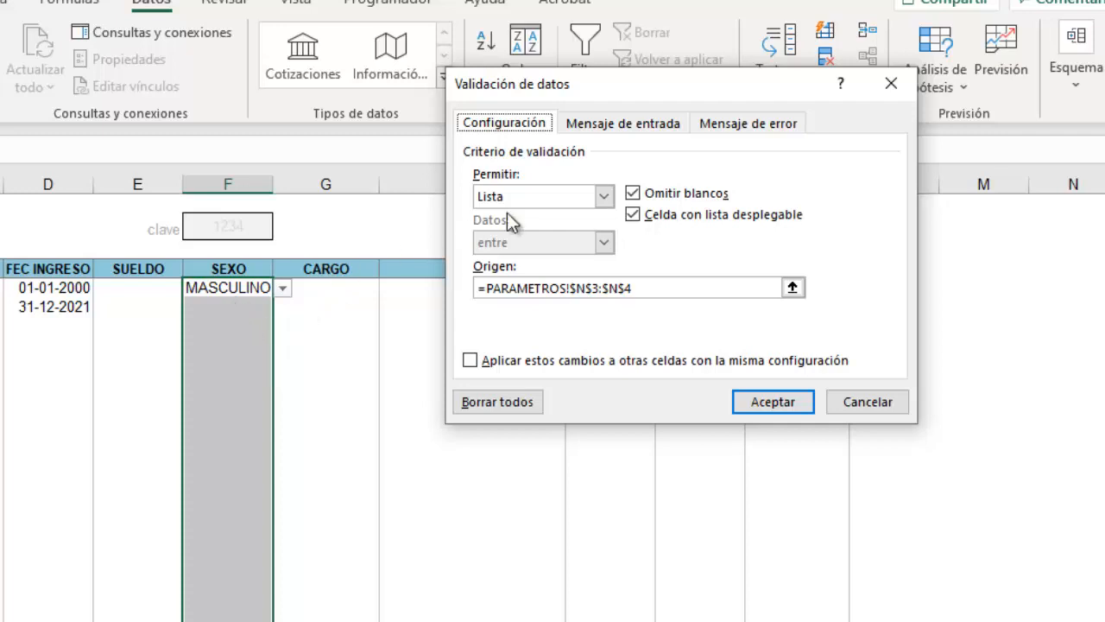
Title the SEXO input message INSTRUCCIONES, reading 'Ingrese el sexo de la persona, femenino o masculino'.
click(645, 123)
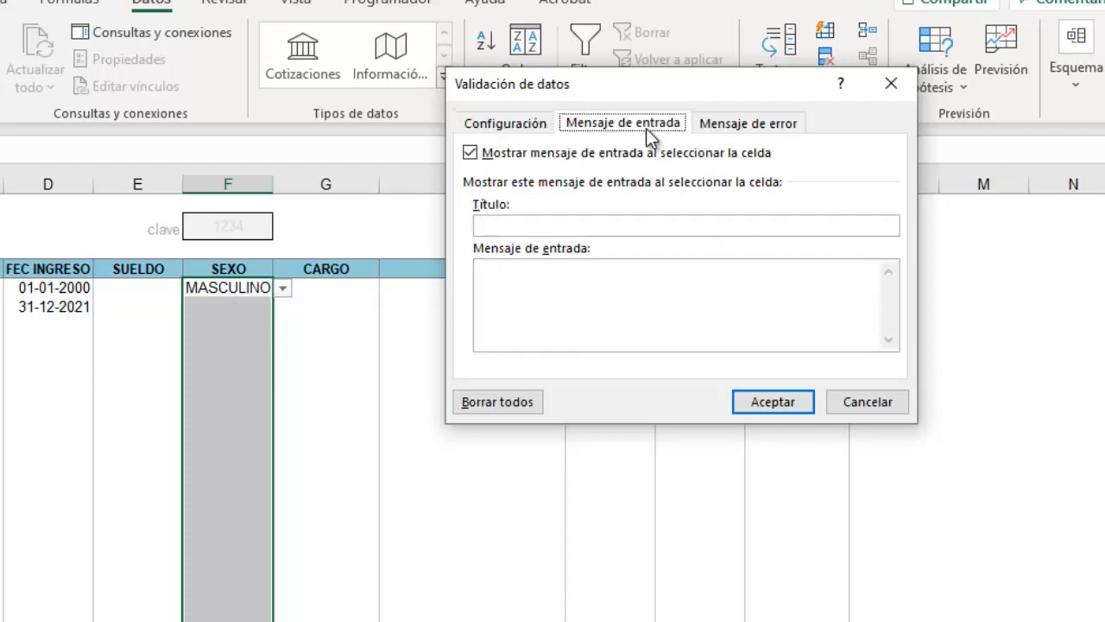
click(510, 224)
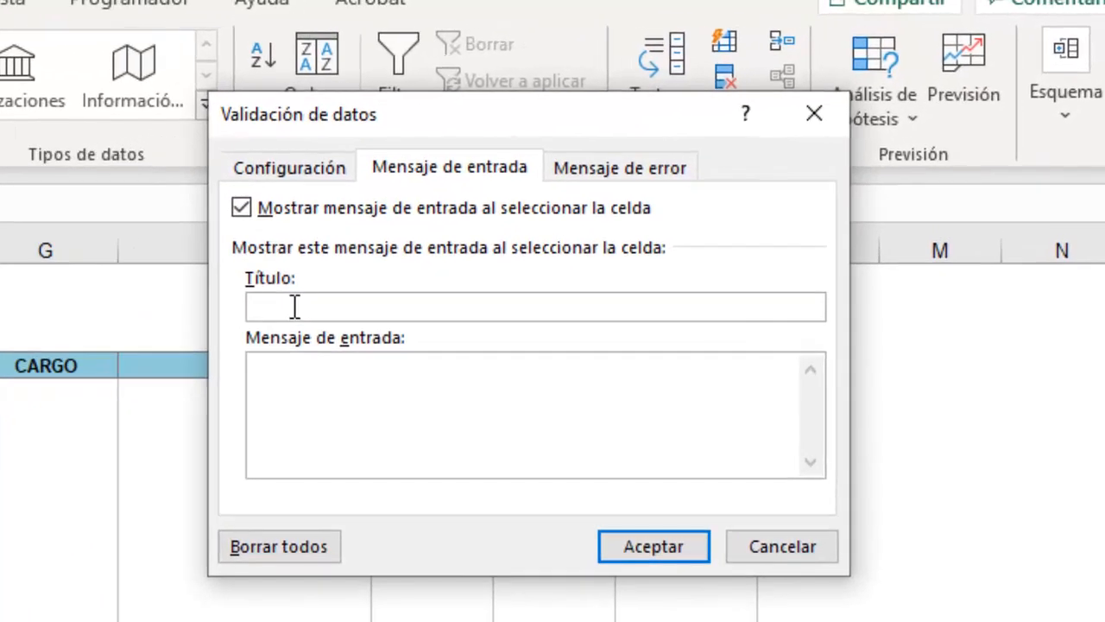
text(INSTRUCCIONES)
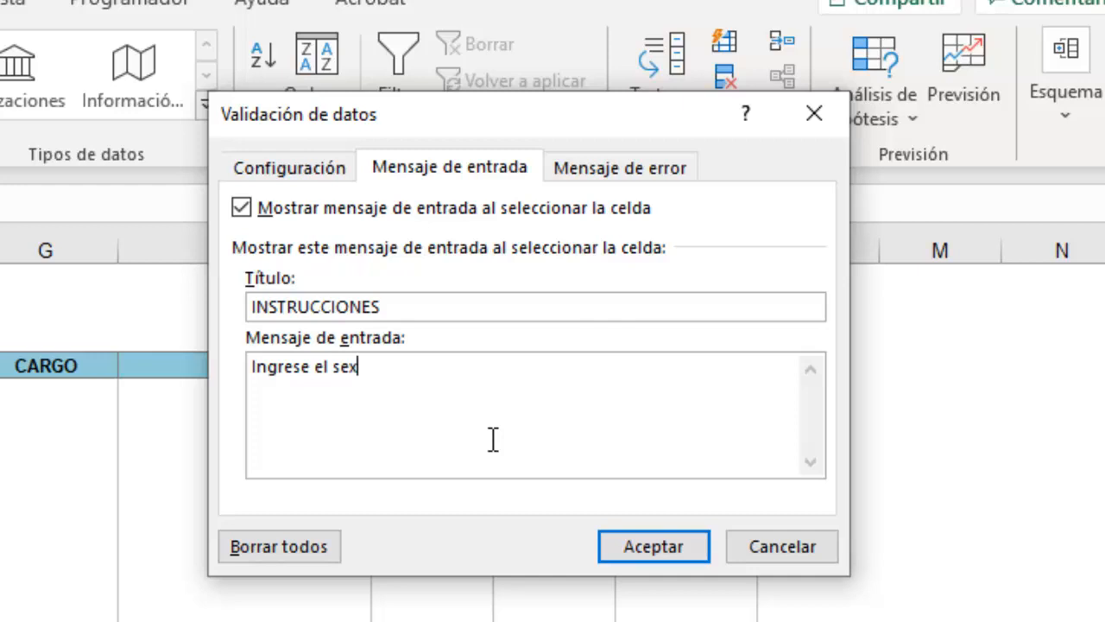
text(per)
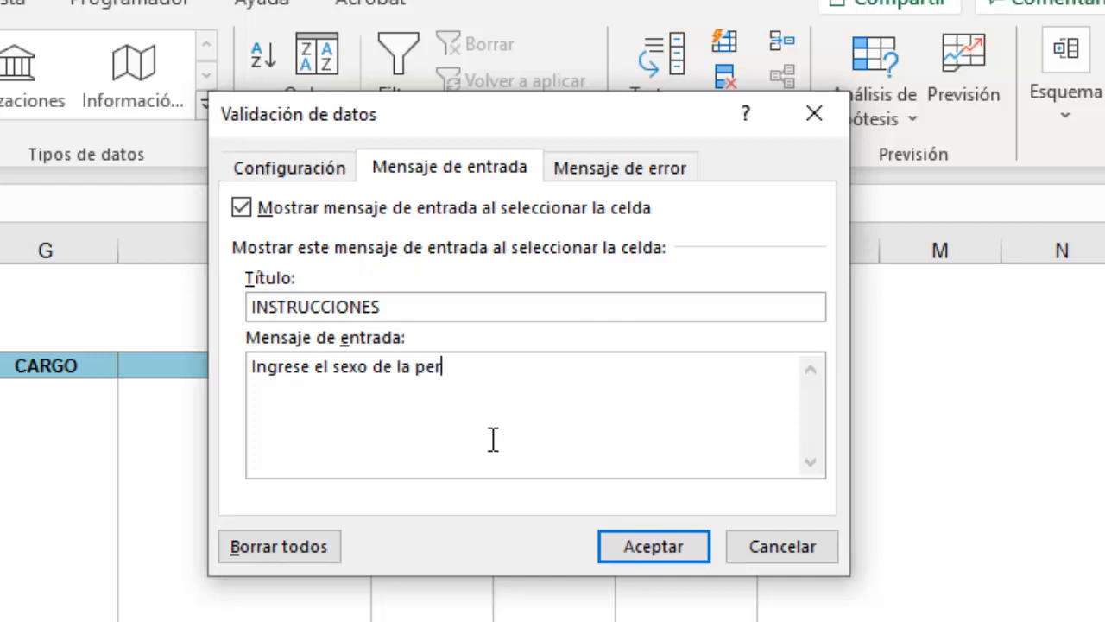
text(sona)
text(, femenin)
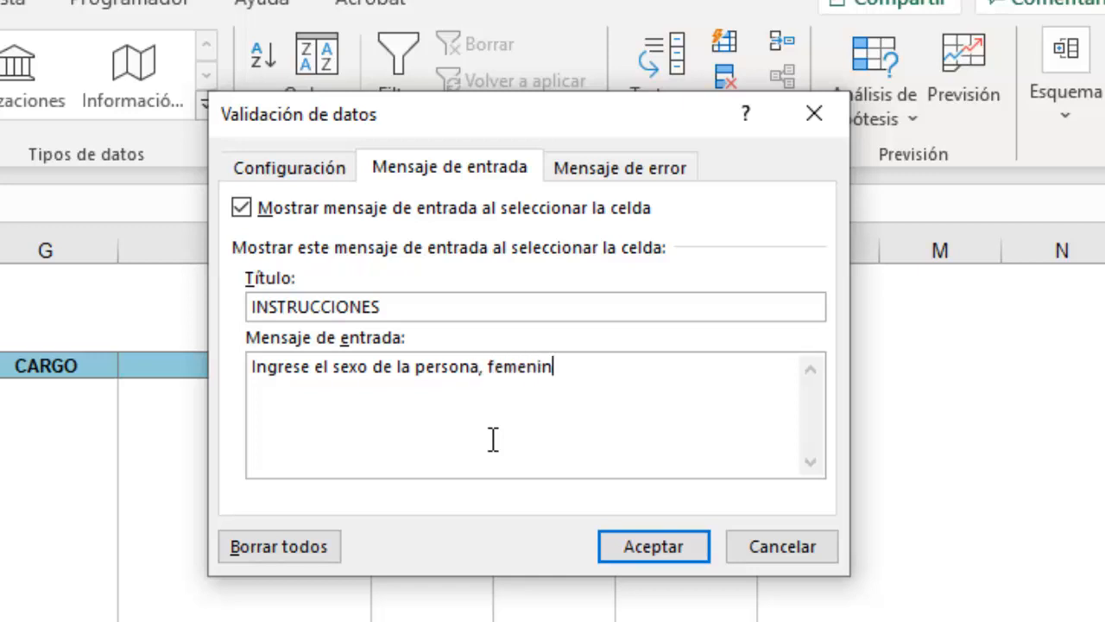
text(o o masci)
text(ulin)
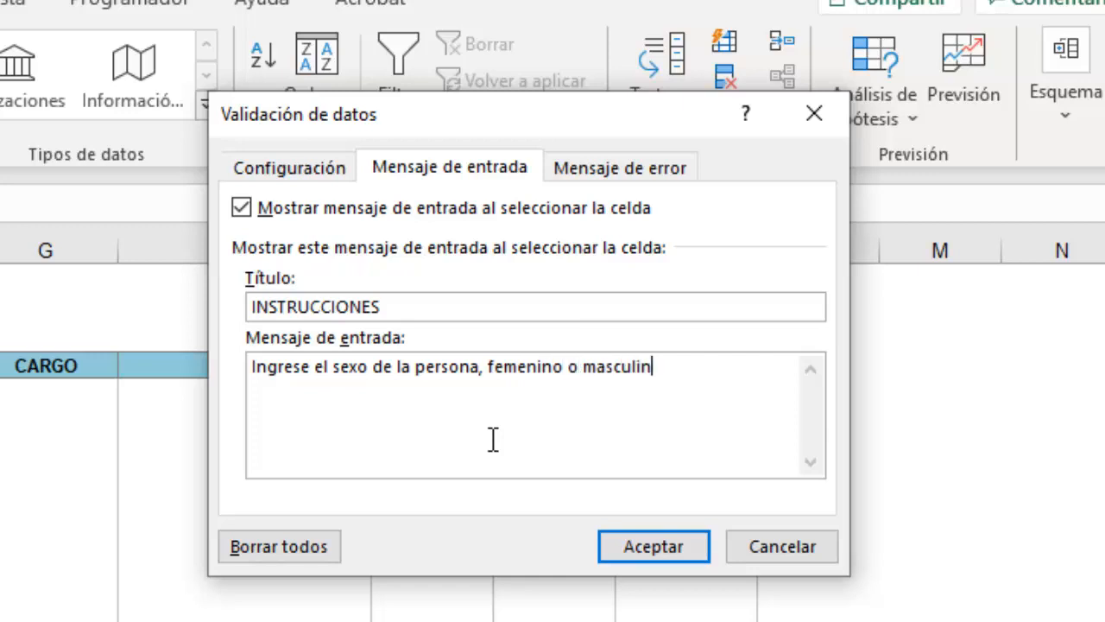
text(o)
Apply the input message and test it on the MASCULINO cell and empty SEXO cells.
click(644, 548)
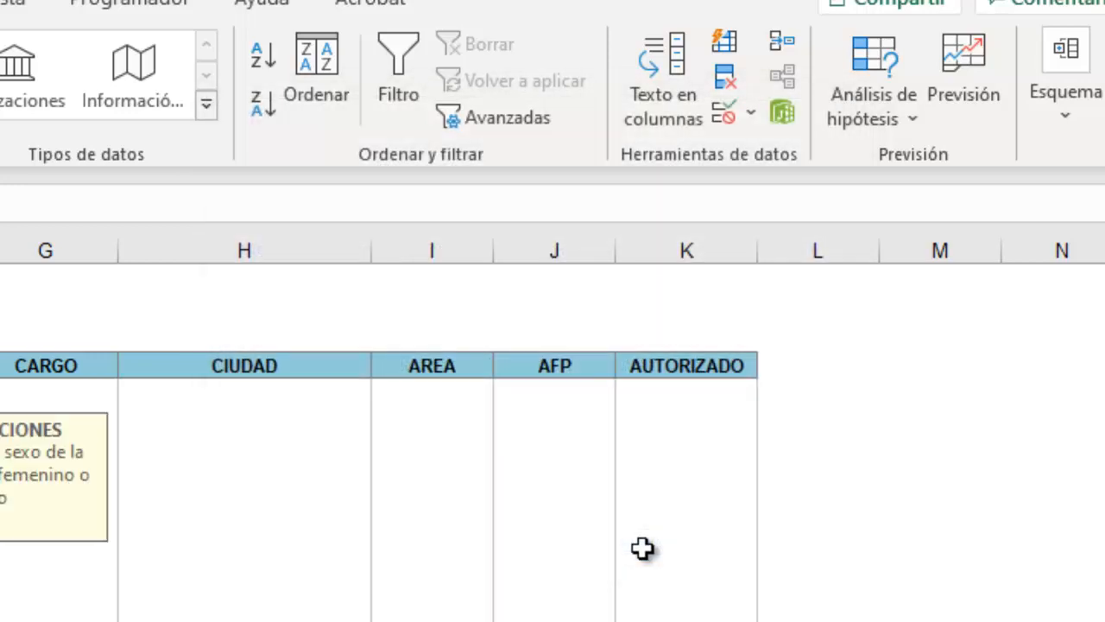
click(430, 585)
click(137, 344)
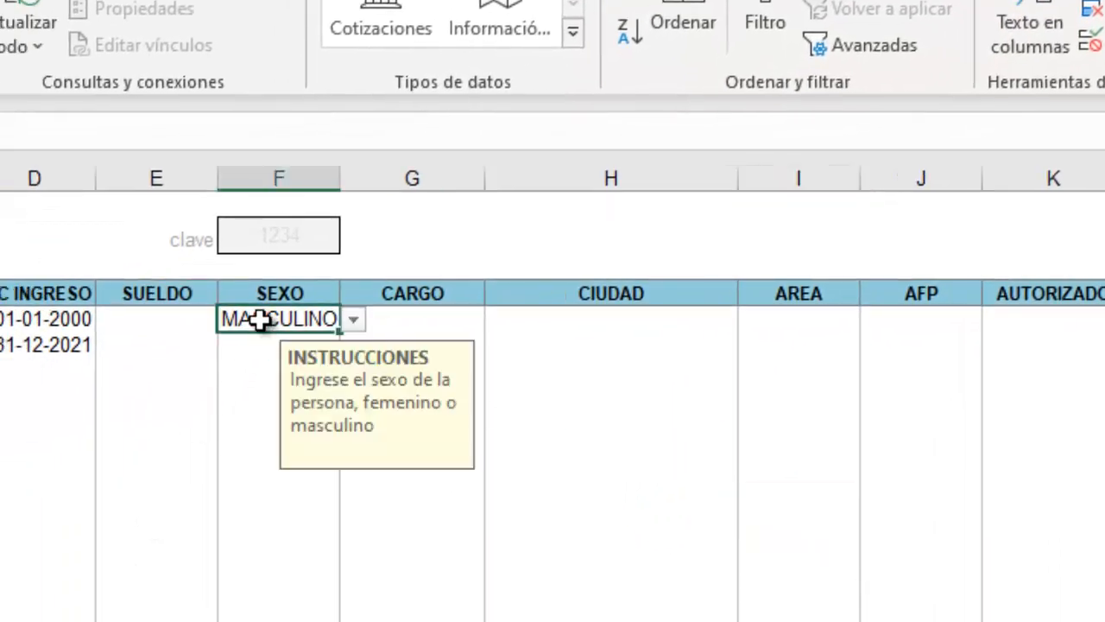
click(152, 506)
click(262, 579)
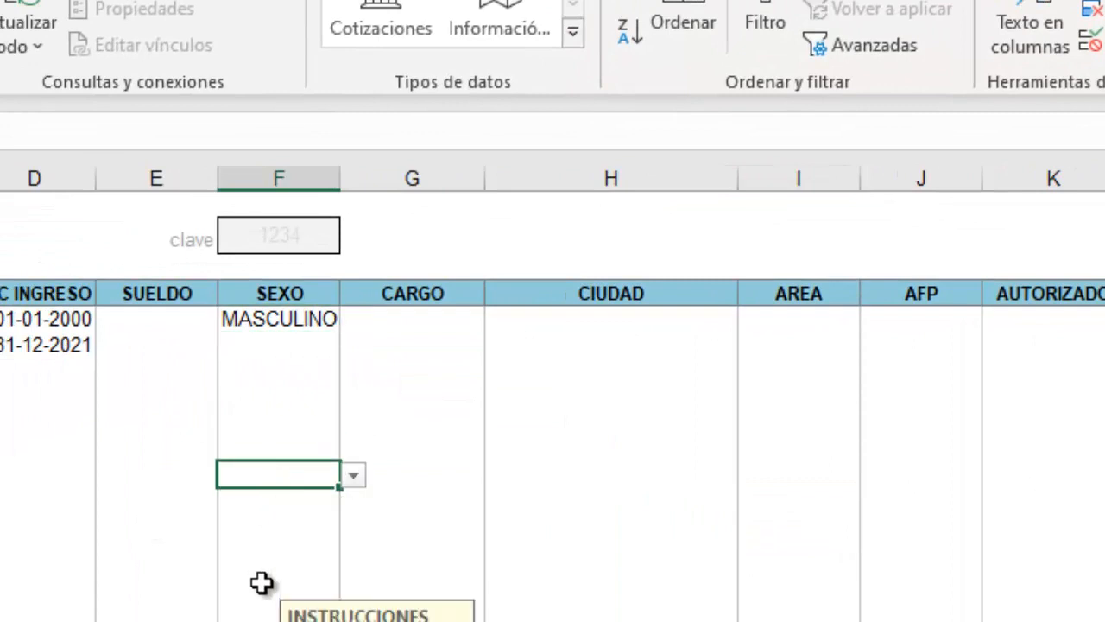
click(274, 506)
click(294, 349)
Recheck the INSTRUCCIONES note on MASCULINO and empty cells, then reselect the SEXO range.
click(297, 319)
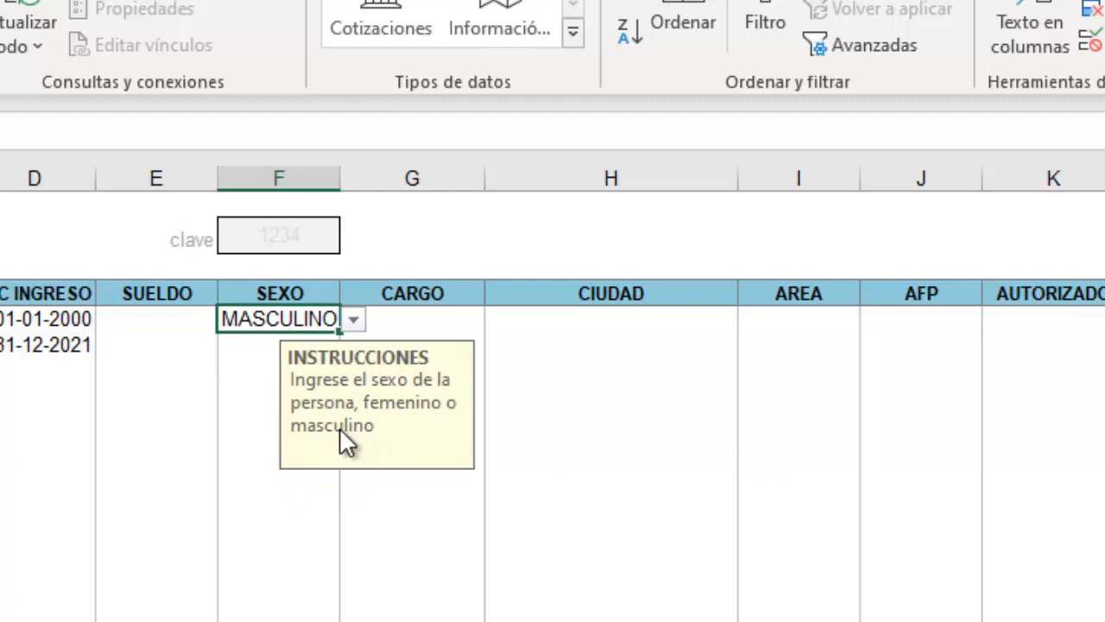
click(256, 397)
click(297, 319)
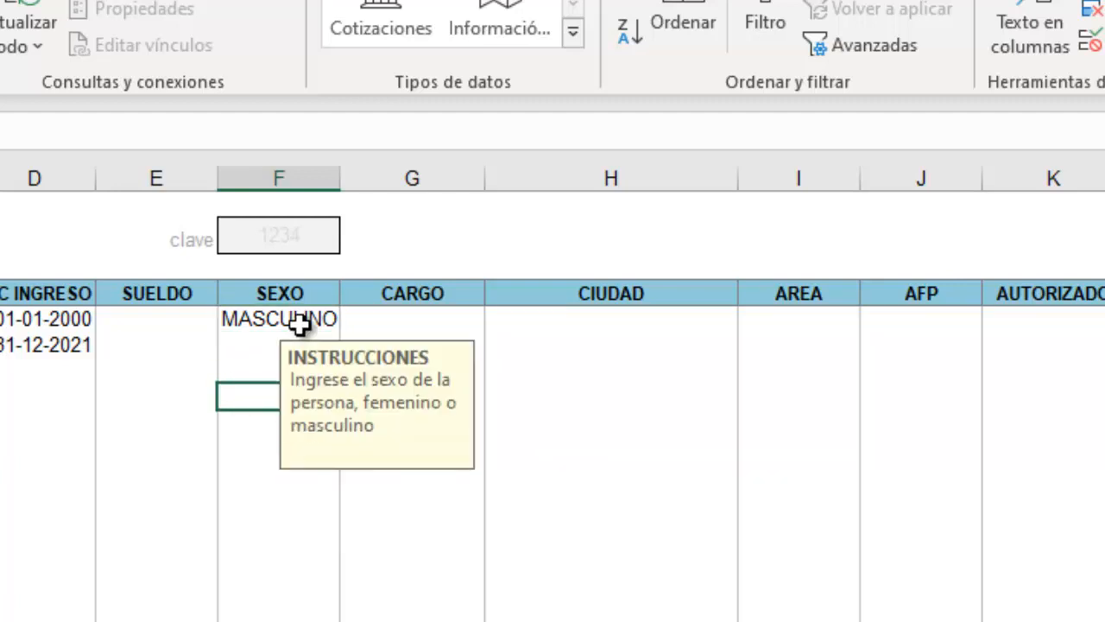
click(267, 340)
click(259, 376)
click(266, 323)
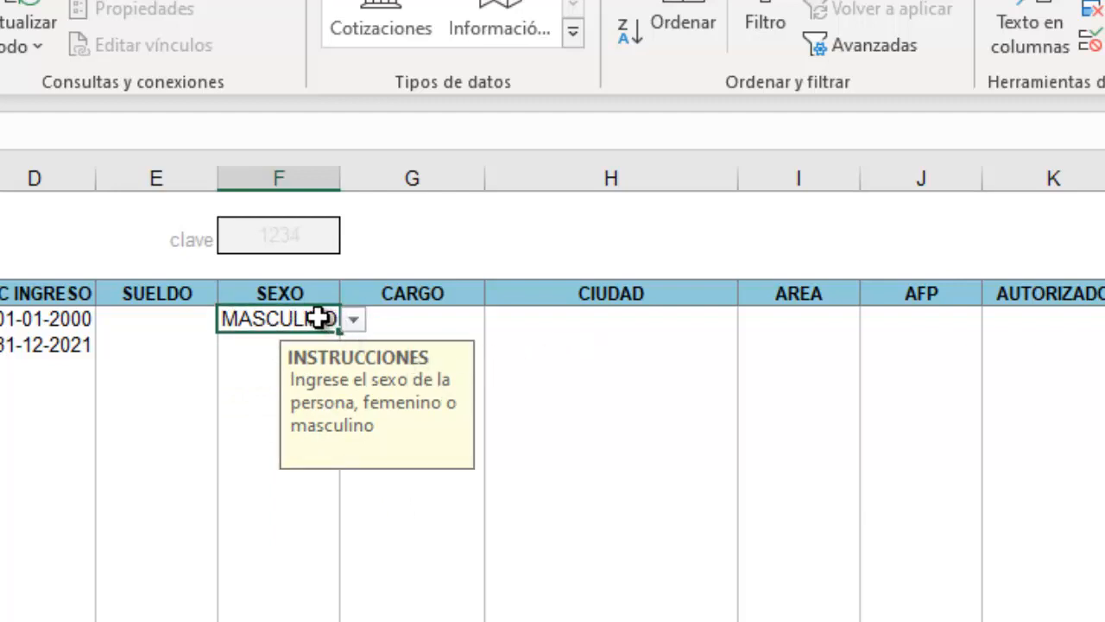
drag(267, 319, 263, 620)
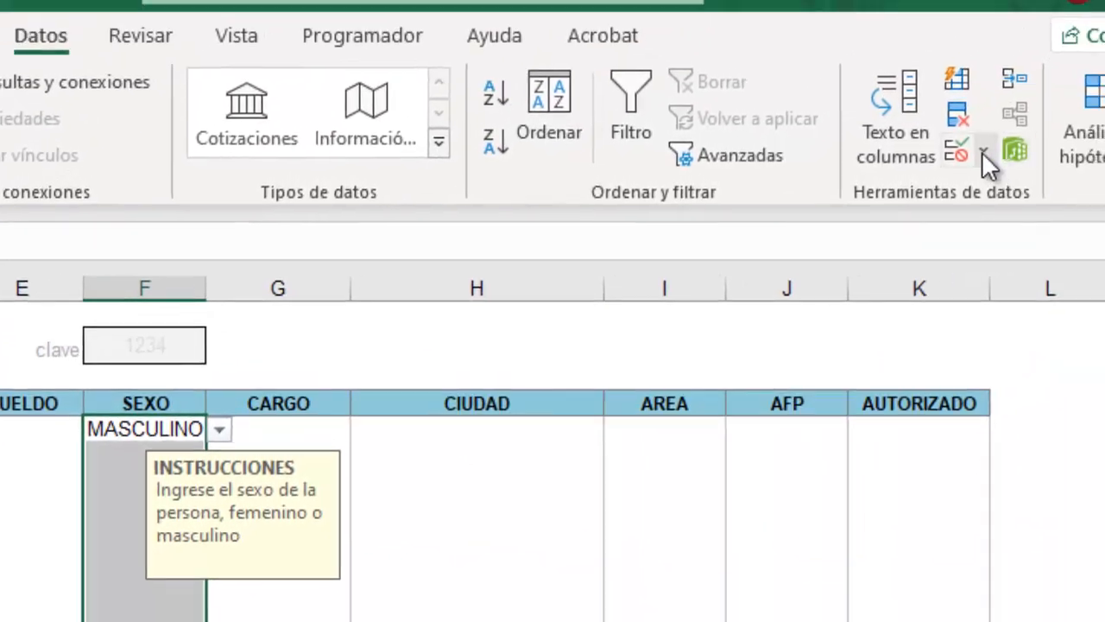
Add an Alto error alert titled ERROR: 'Que parte de ingresar femenino o masculino no entendio'.
click(1075, 75)
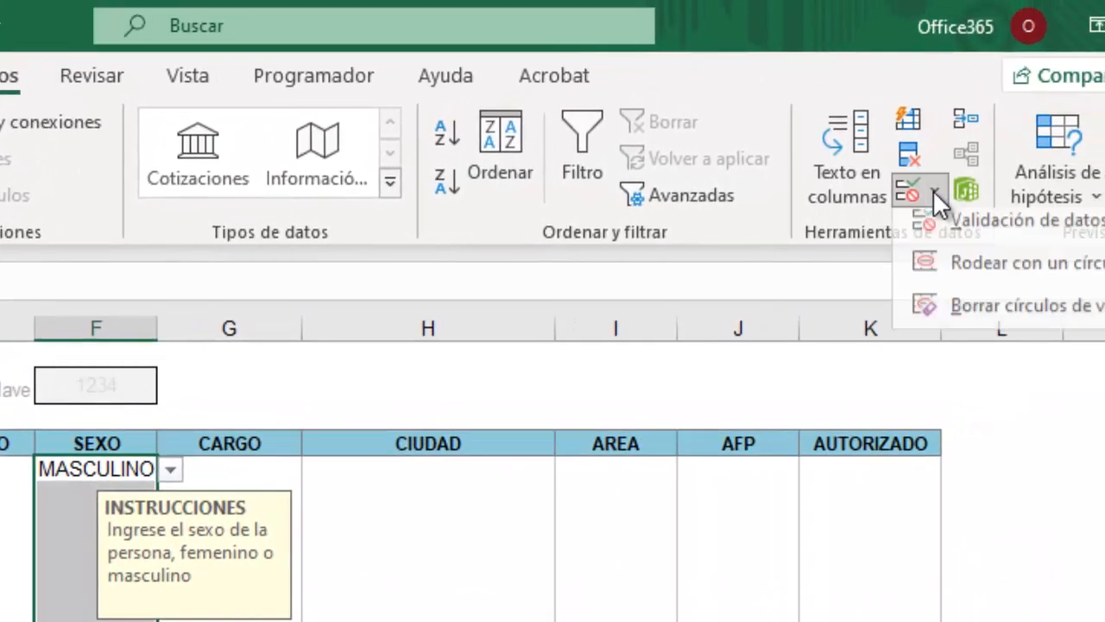
click(1101, 115)
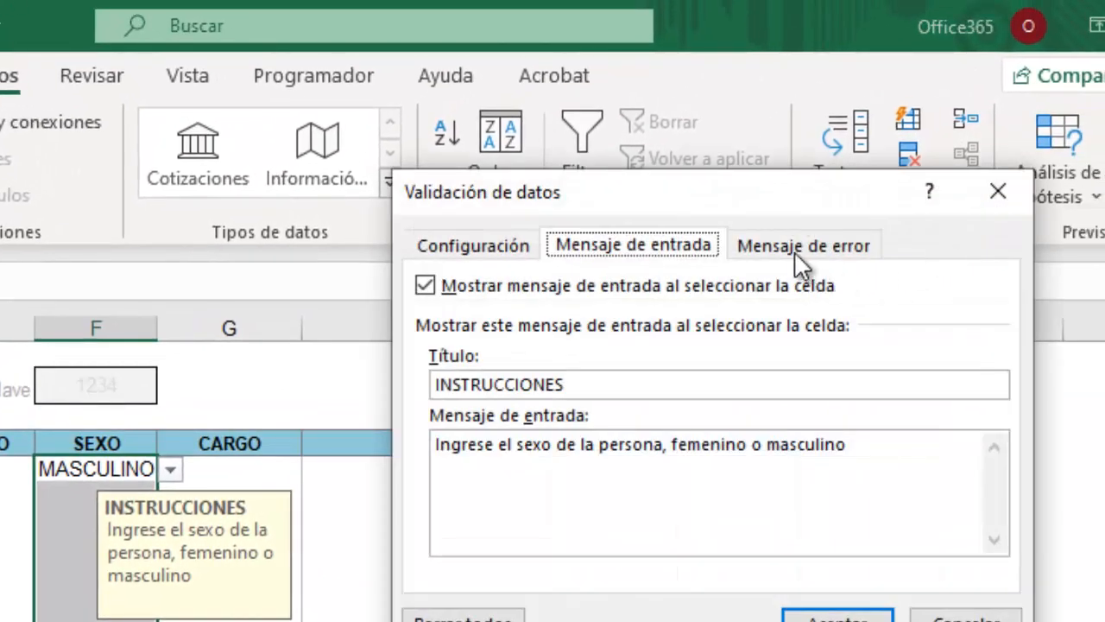
click(765, 245)
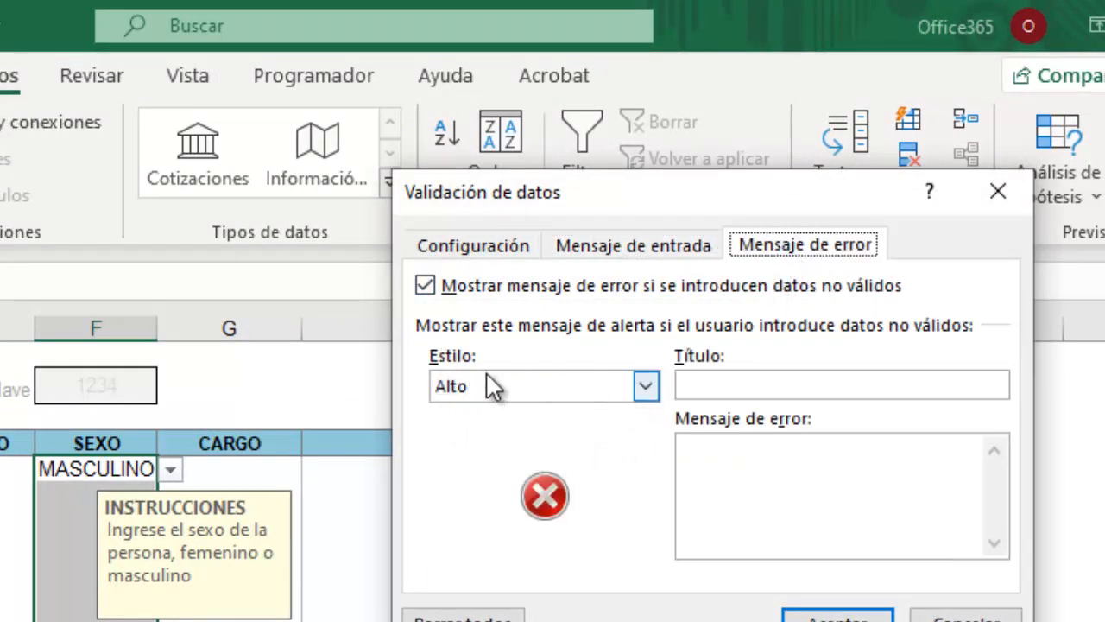
click(646, 388)
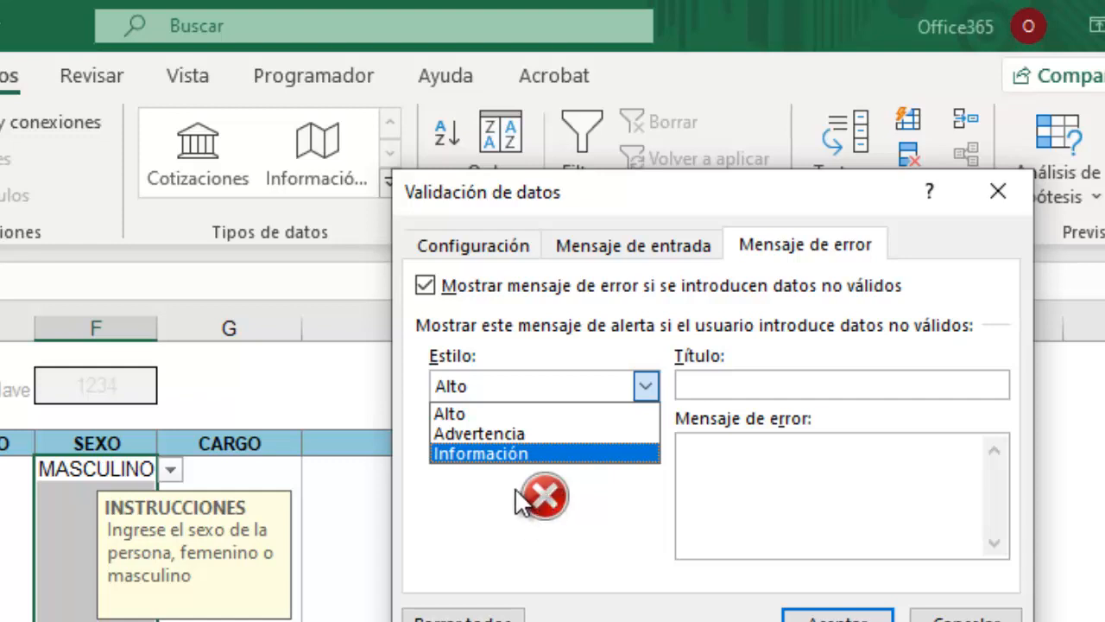
click(708, 385)
click(709, 385)
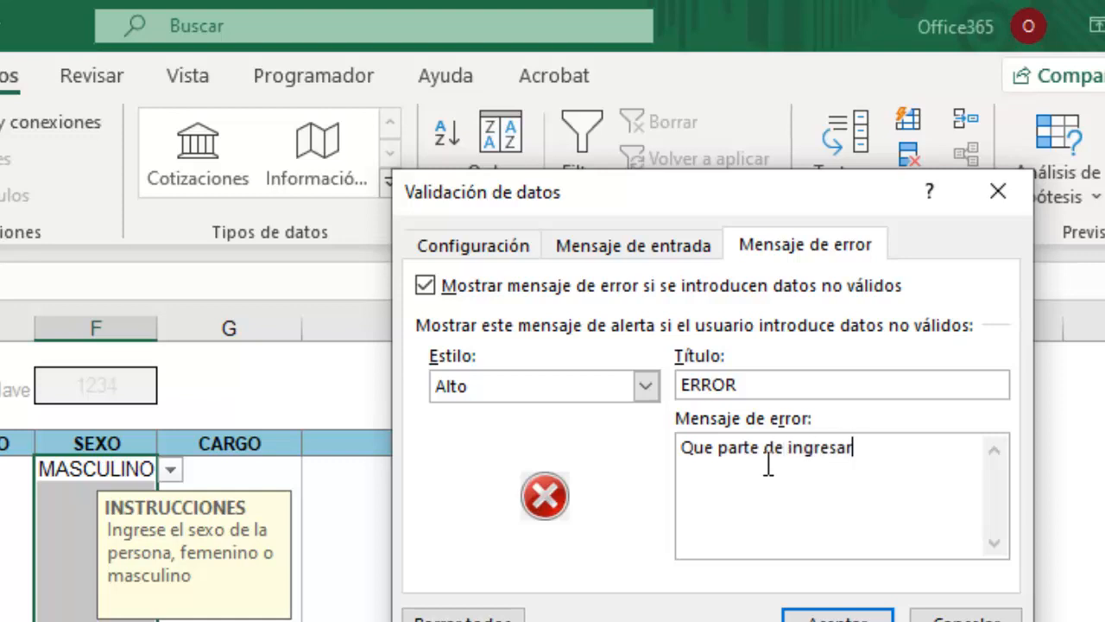
text(menino o)
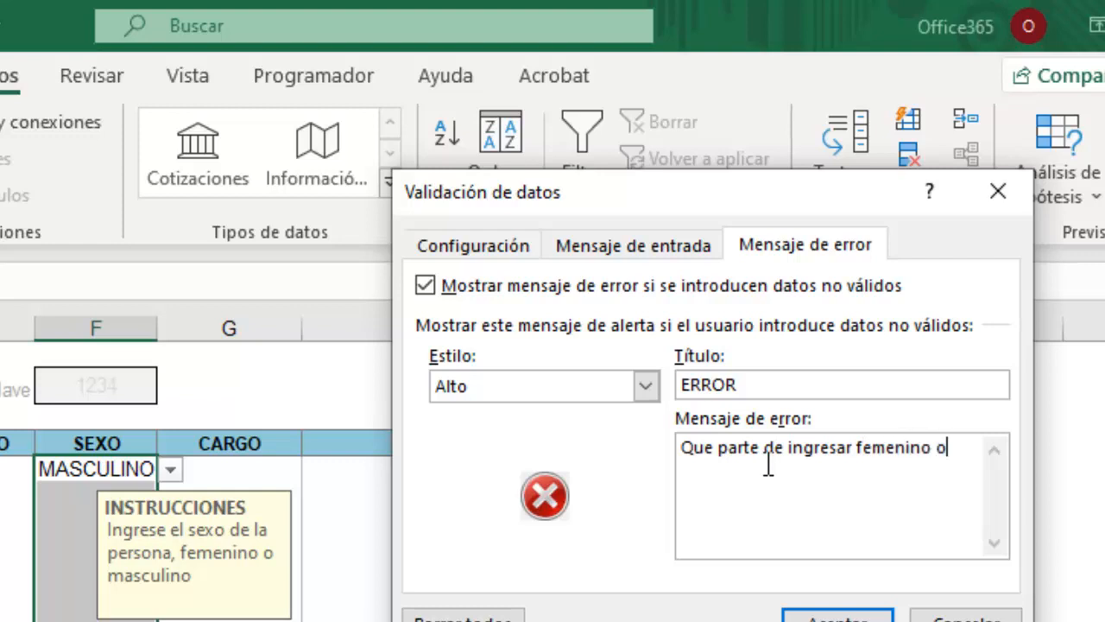
text( masculino no entendio,   los datos se autodestruiran en 10 segundos.)
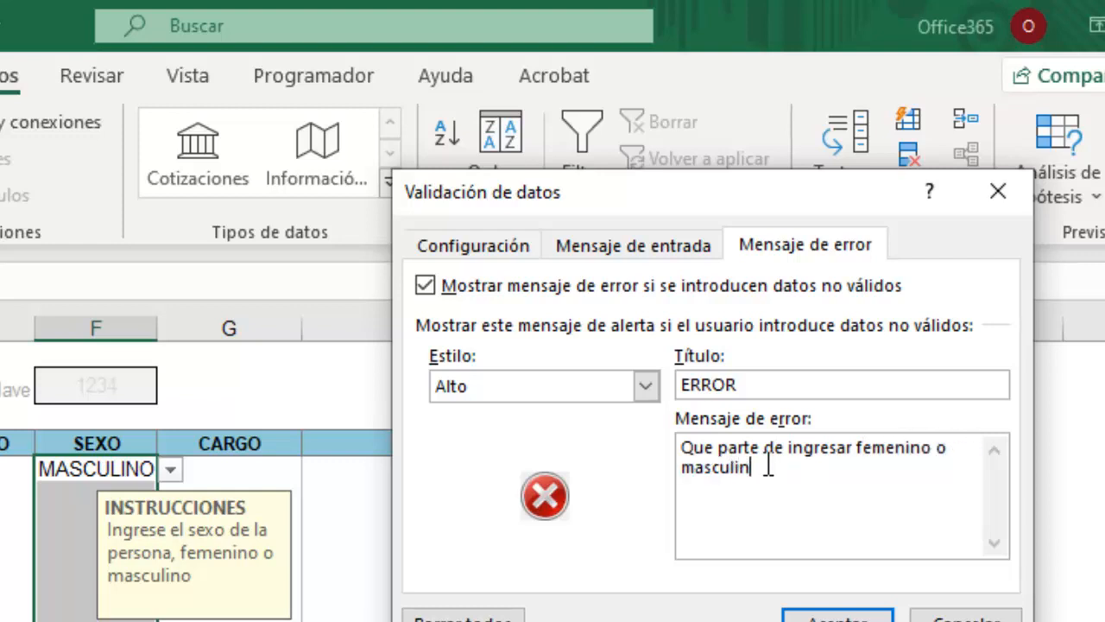
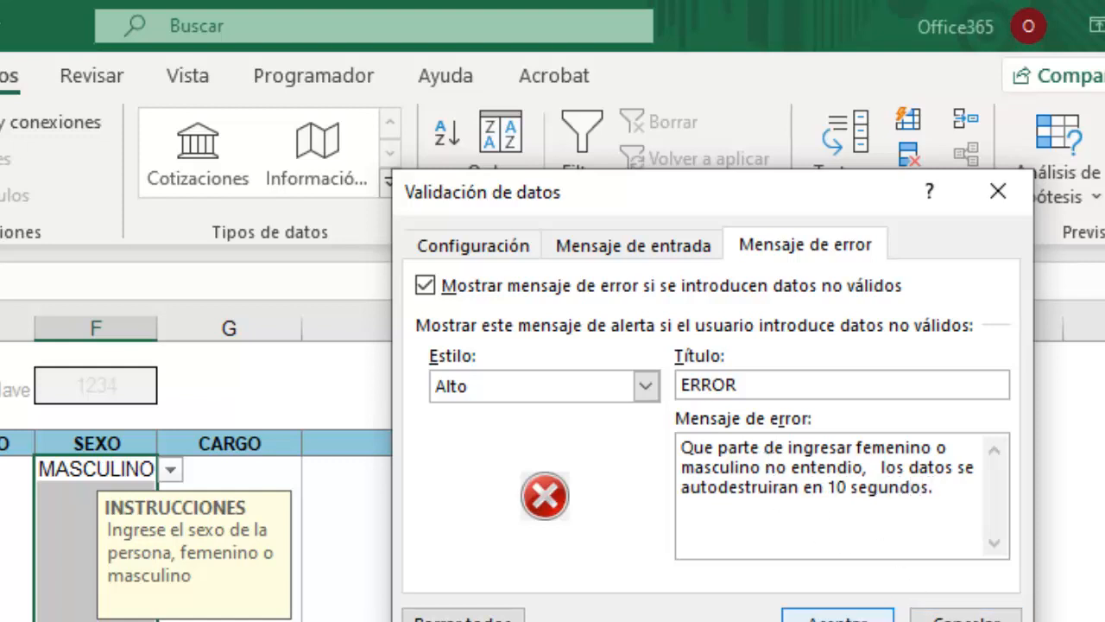
Accept the SEXO validation with its Alto-style ERROR alert and custom message.
click(838, 619)
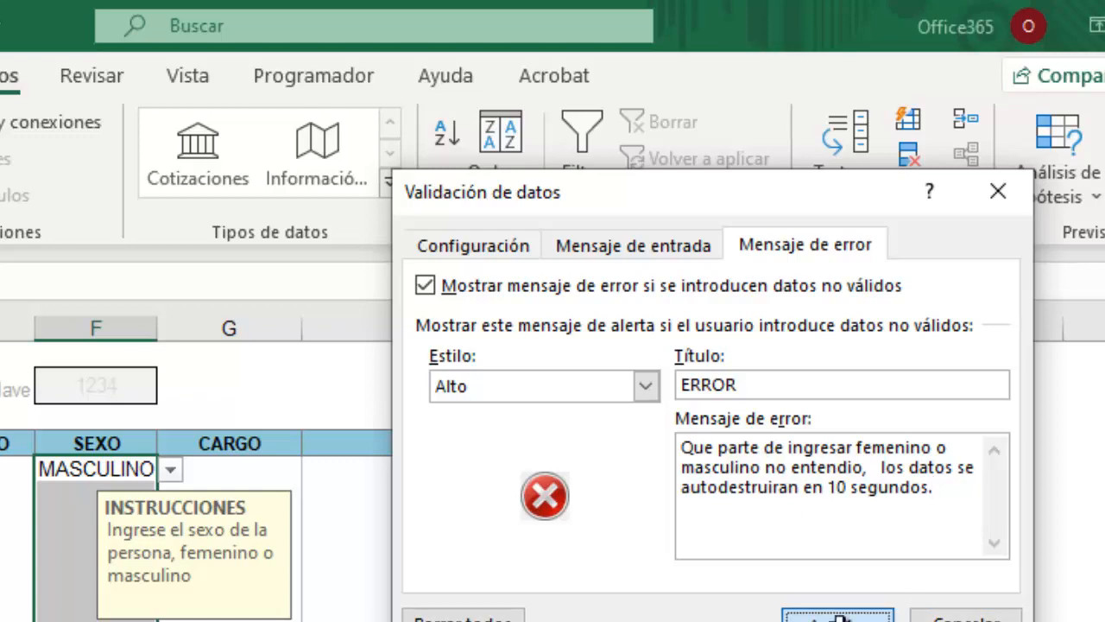
click(741, 620)
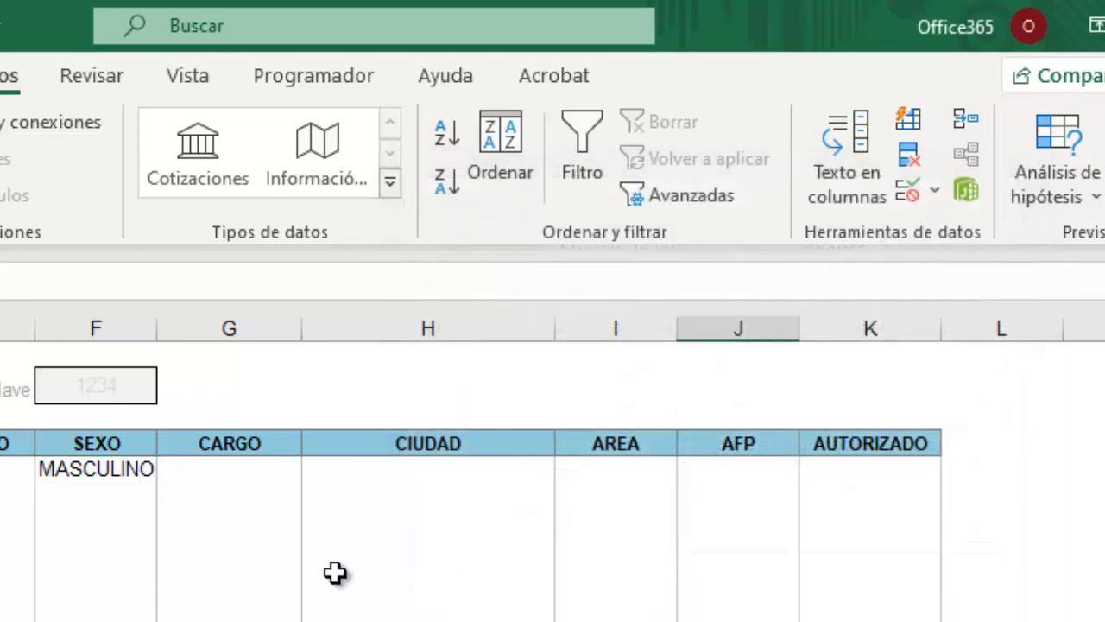
click(95, 497)
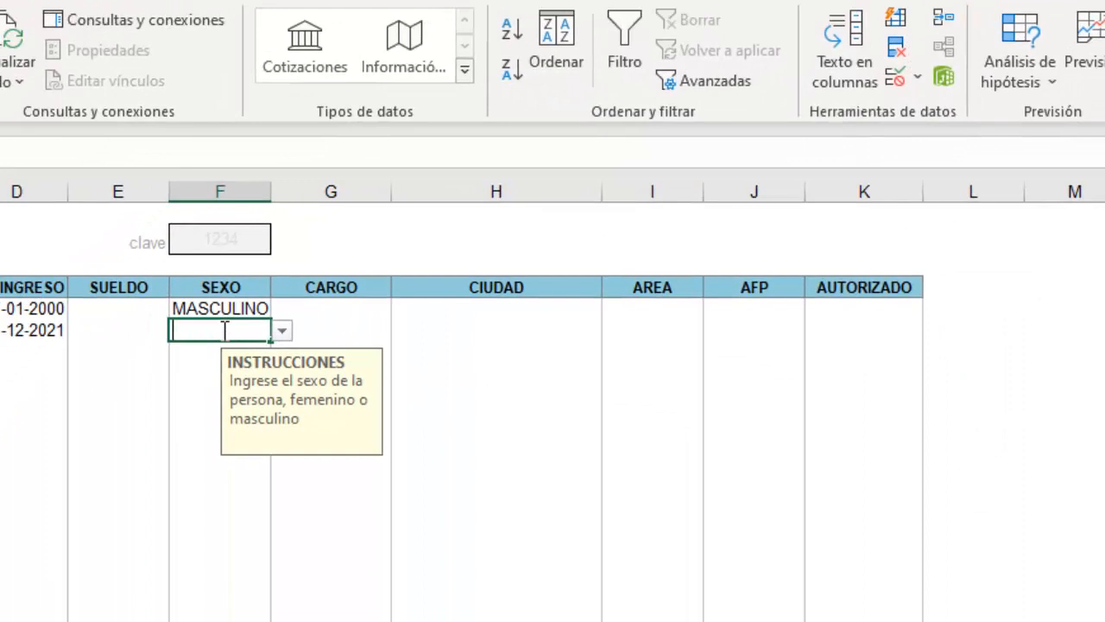
text(wwww)
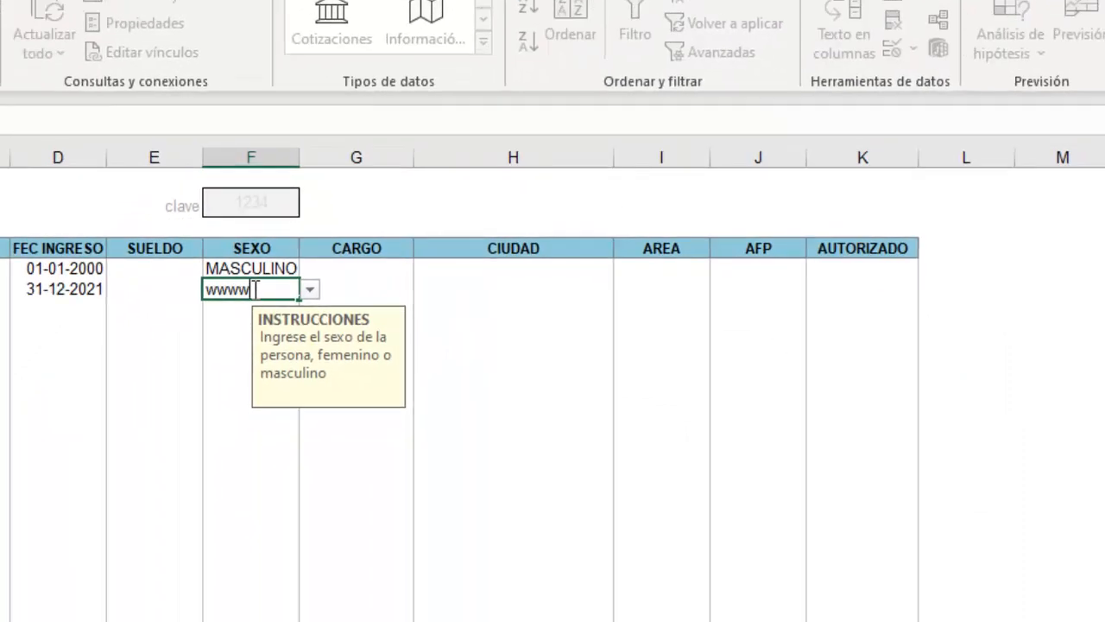
click(254, 288)
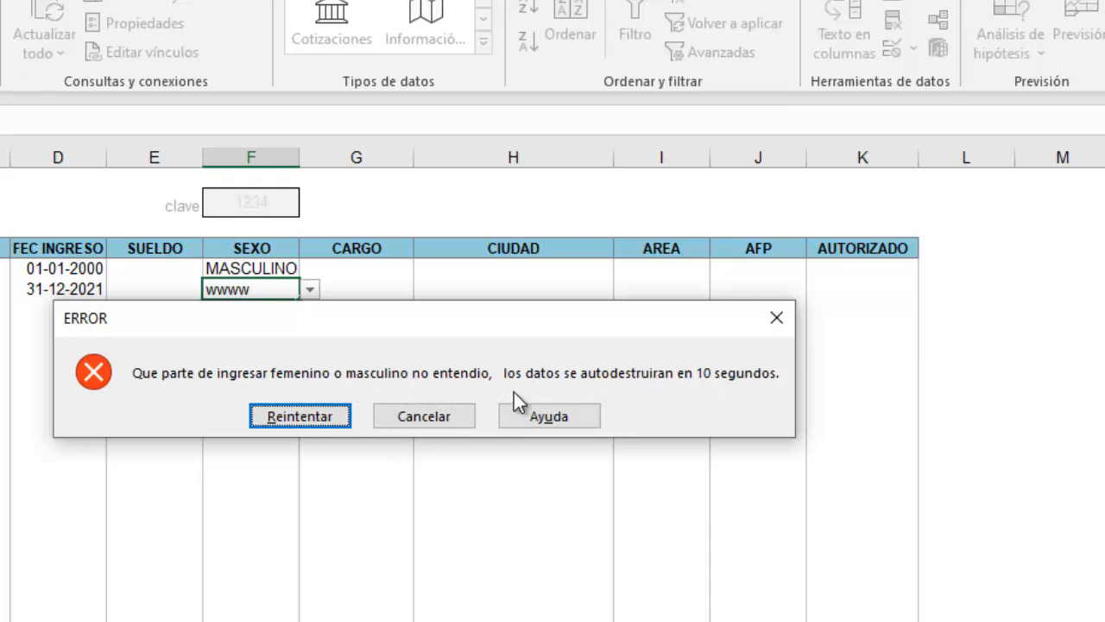
click(293, 418)
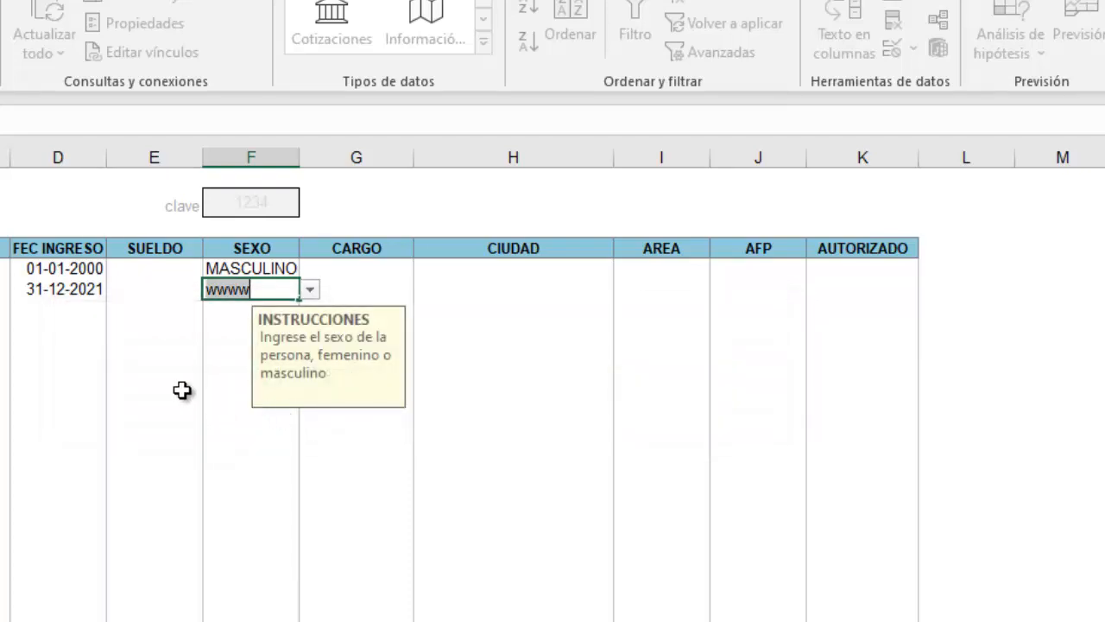
key(BackSpace)
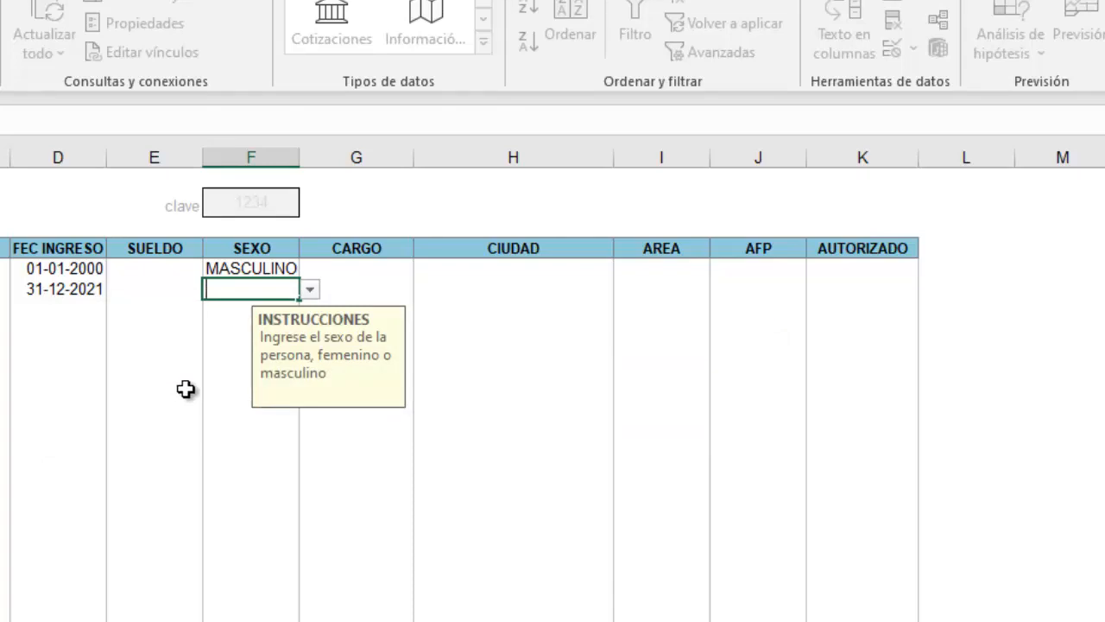
click(258, 438)
click(268, 281)
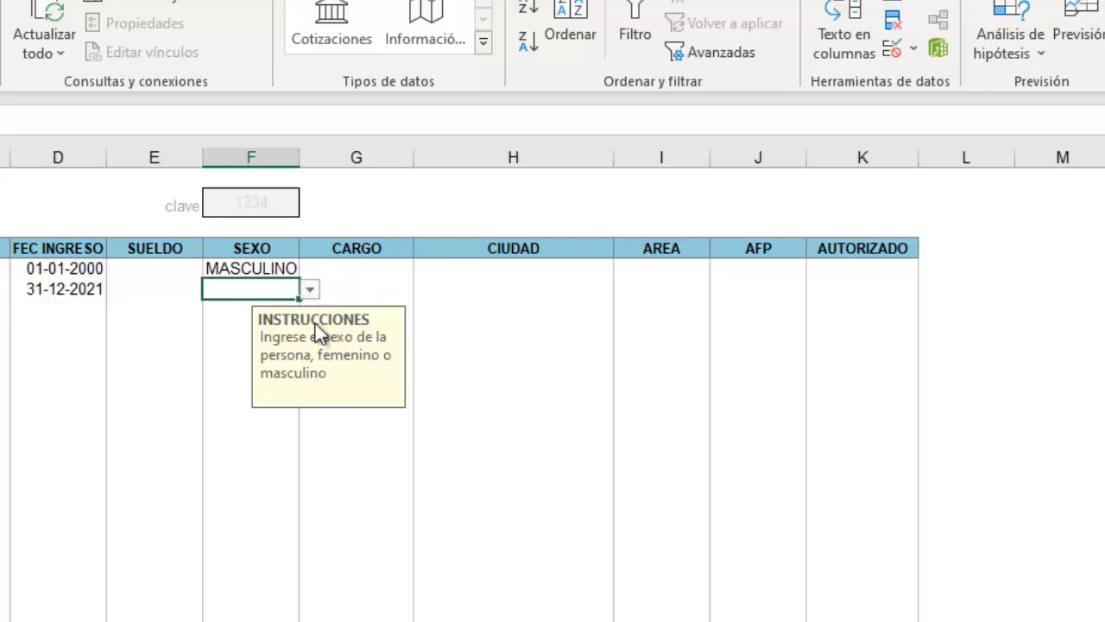
click(491, 348)
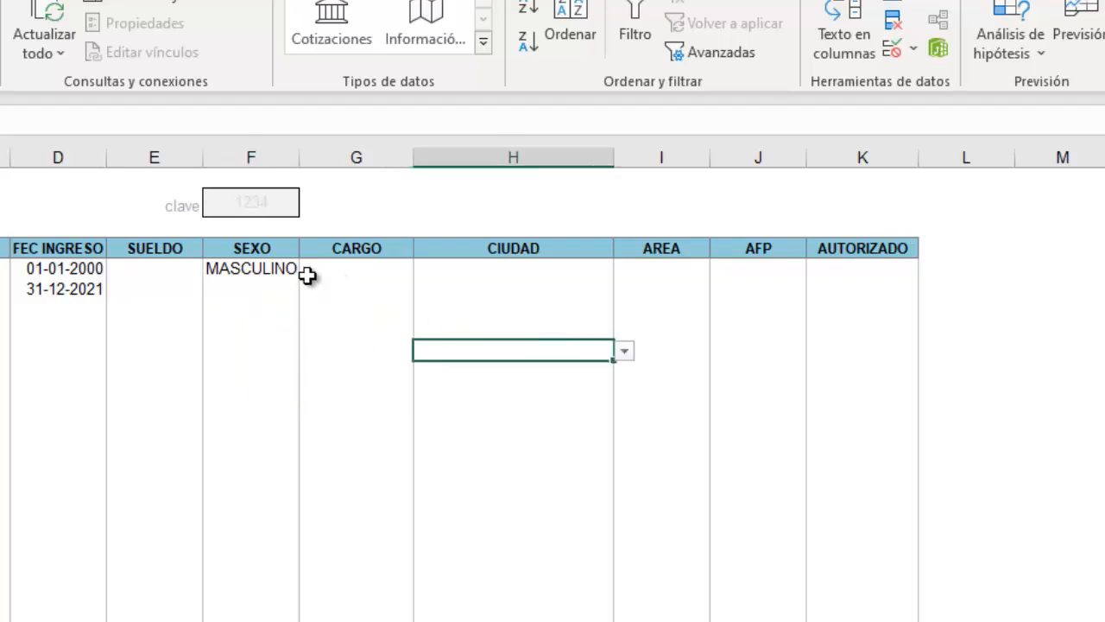
click(353, 271)
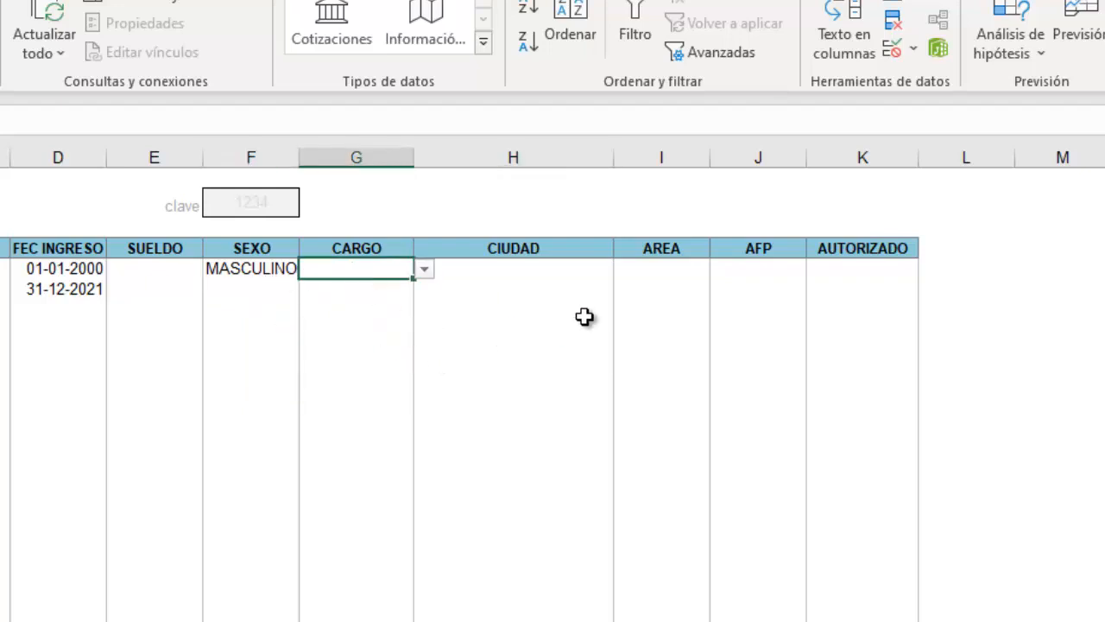
click(545, 271)
click(663, 278)
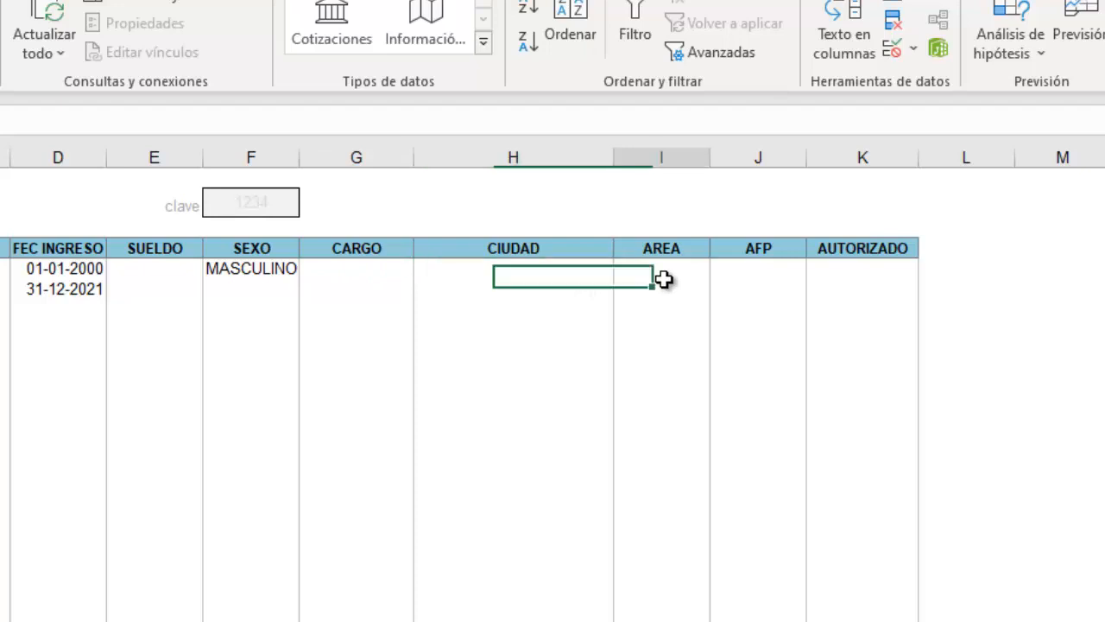
click(743, 275)
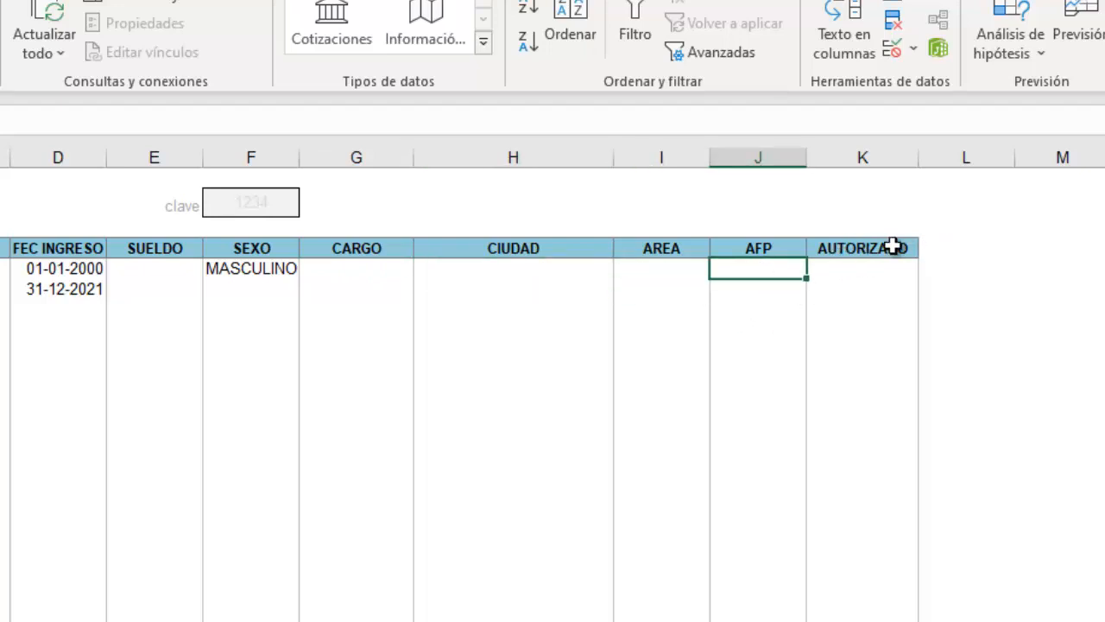
click(849, 271)
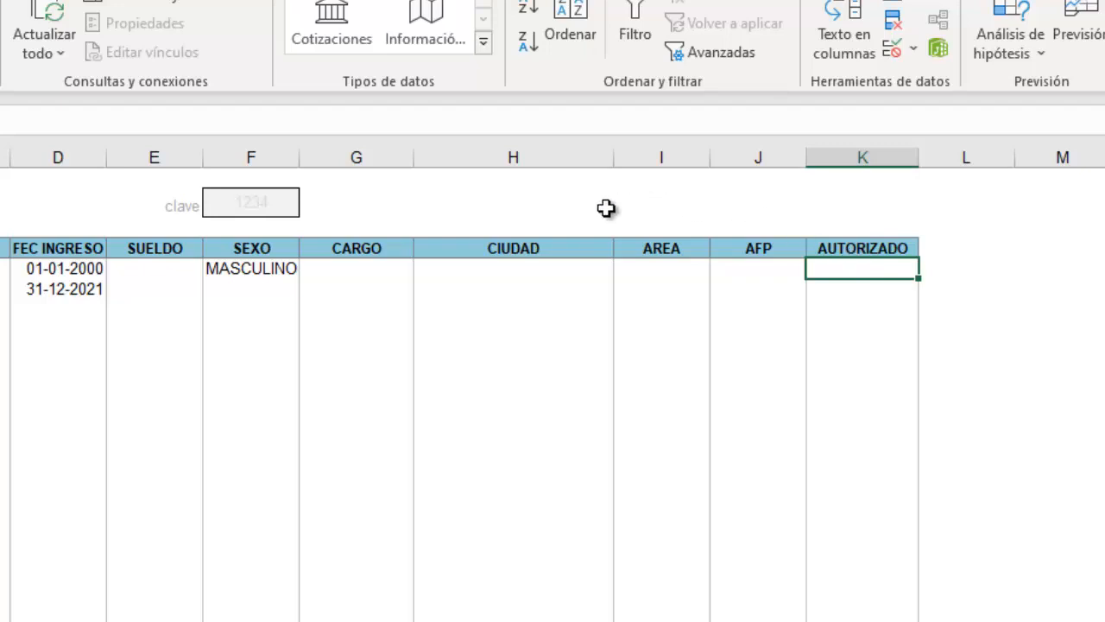
Change the clave value 1234 from faint grey to Automático black font colour.
click(169, 207)
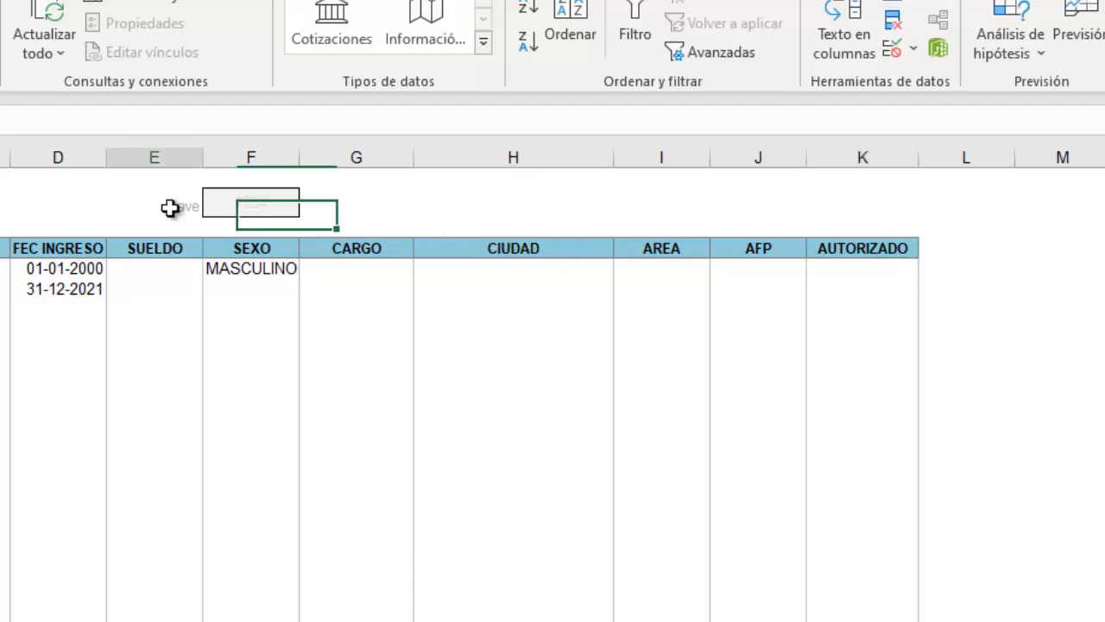
click(227, 203)
key(BackSpace)
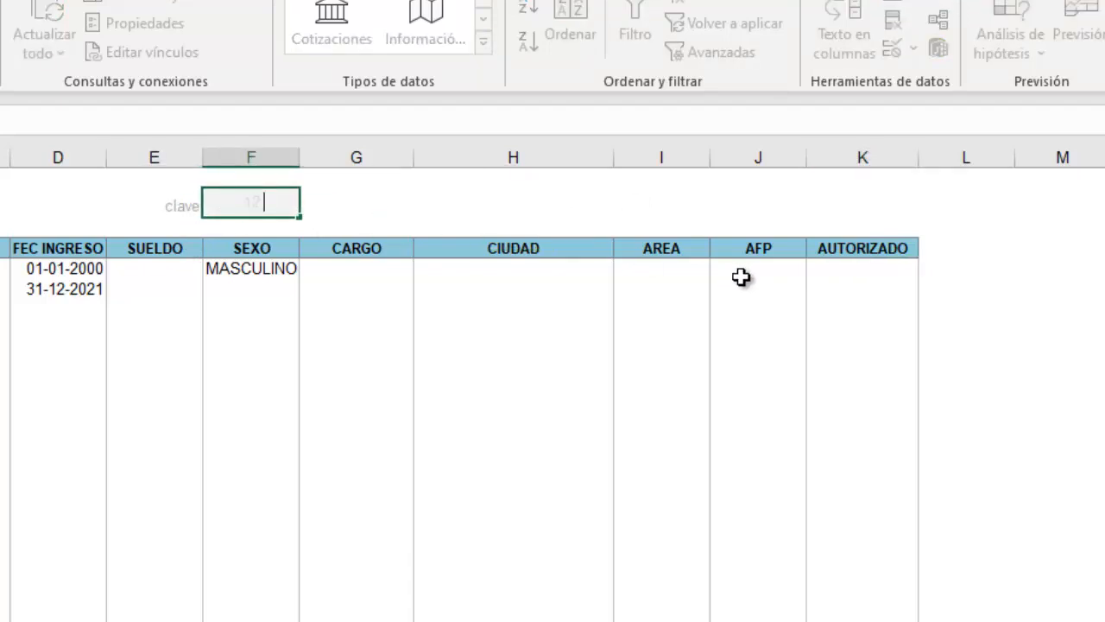
click(556, 413)
click(242, 207)
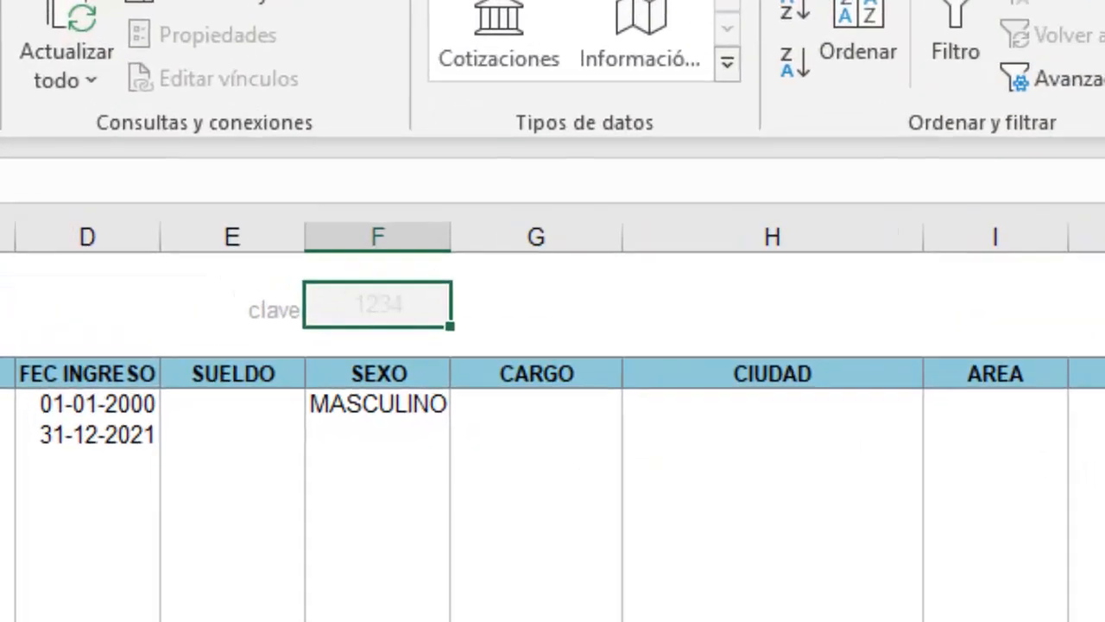
click(0, 0)
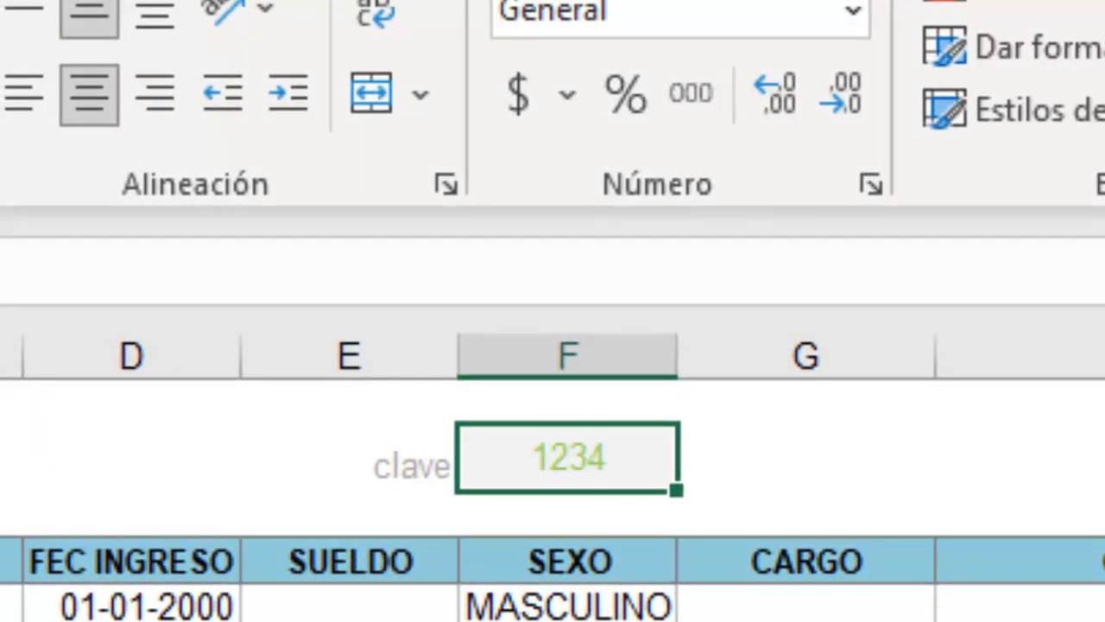
click(0, 94)
click(17, 170)
click(0, 457)
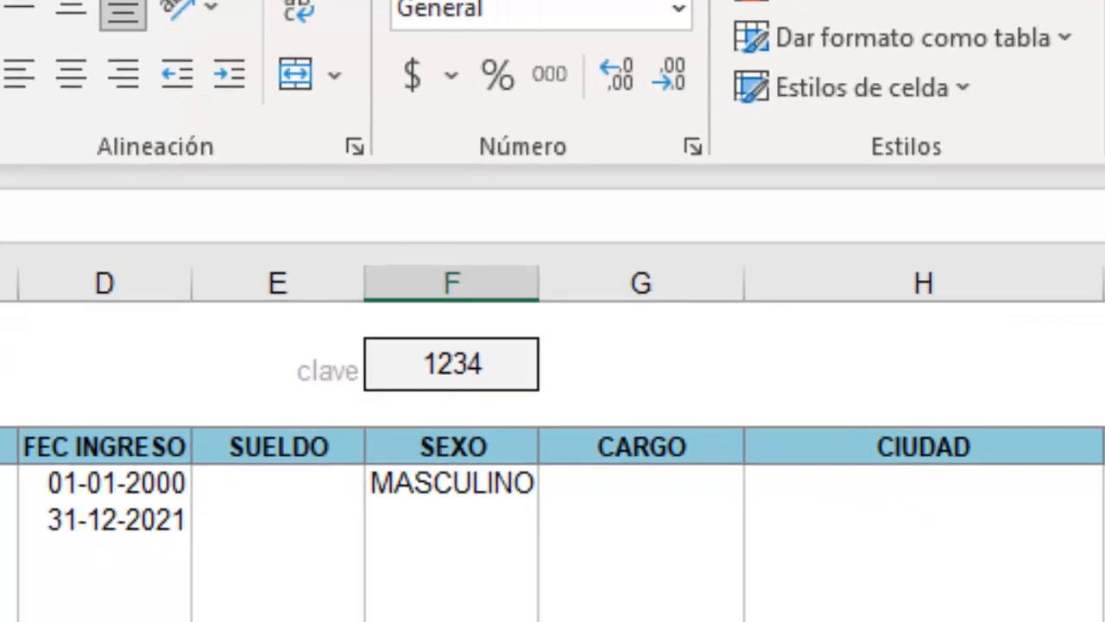
Look over the first few AUTORIZADO data cells in column K.
click(838, 273)
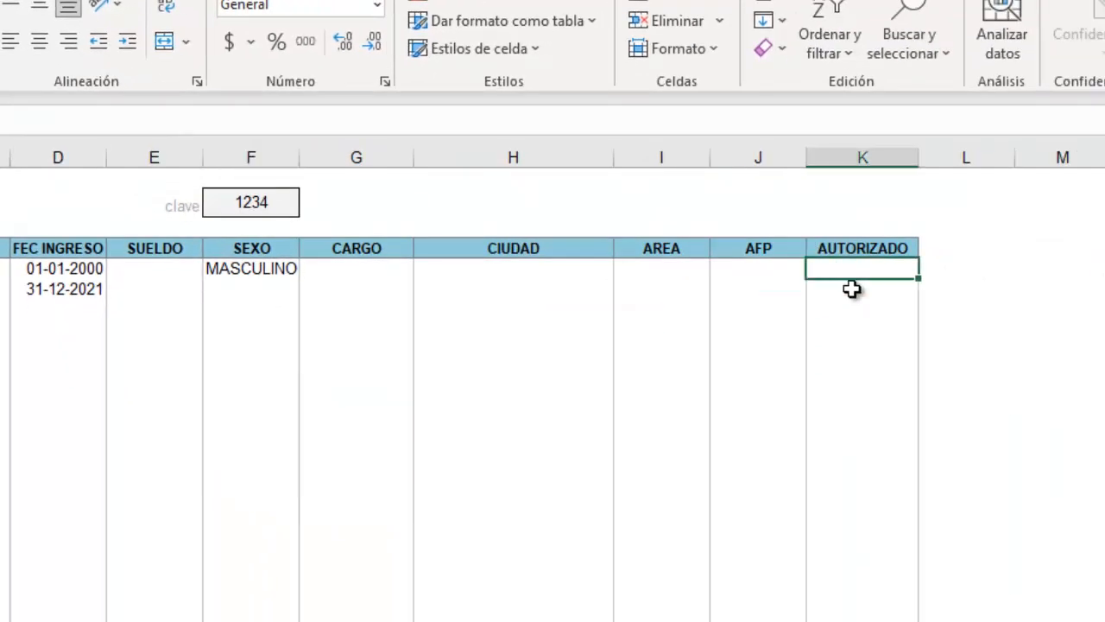
click(853, 290)
click(860, 316)
click(864, 347)
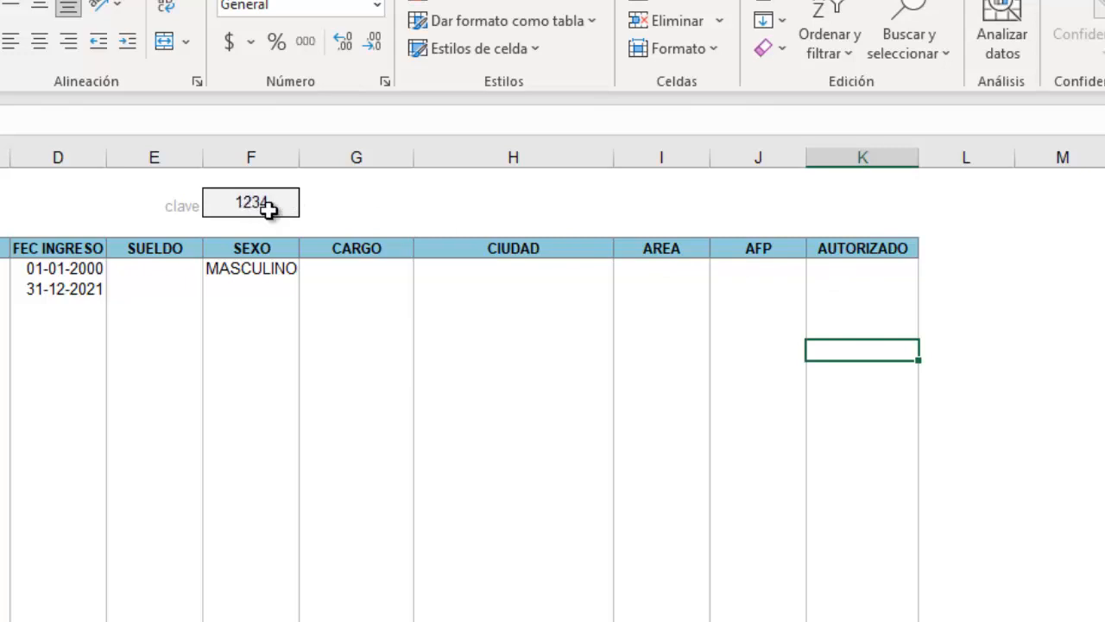
click(865, 269)
key(Down)
key(Down)
key(Down)
key(Down)
key(Down)
key(Down)
key(Down)
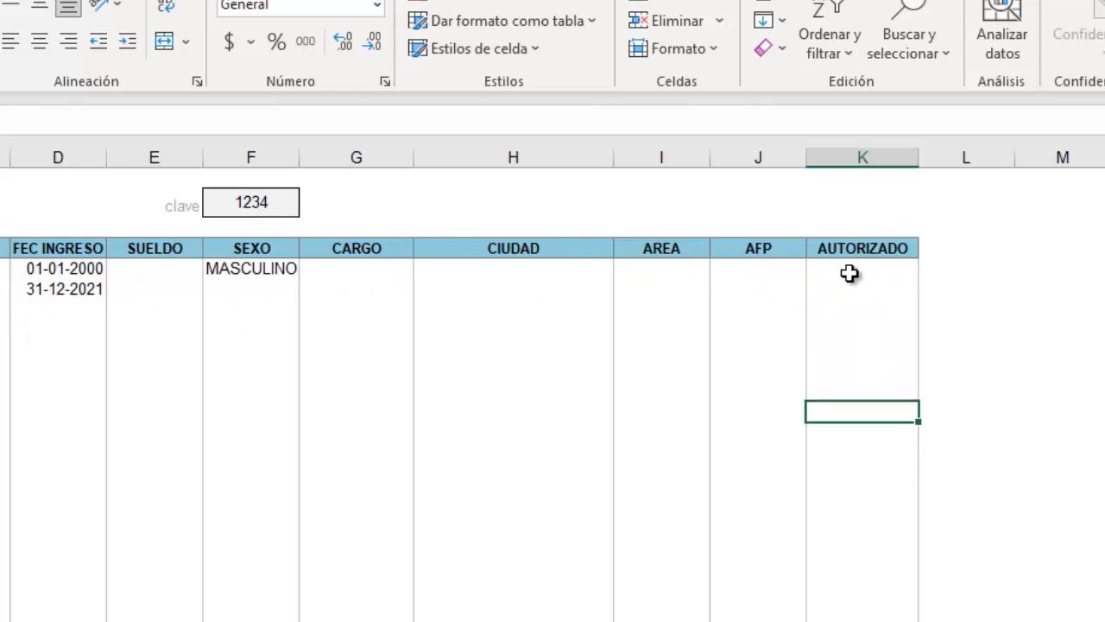
key(Up)
key(Up)
key(Up)
key(Up)
key(Up)
key(Up)
key(Up)
Delete the 1234 value from the clave cell.
click(257, 200)
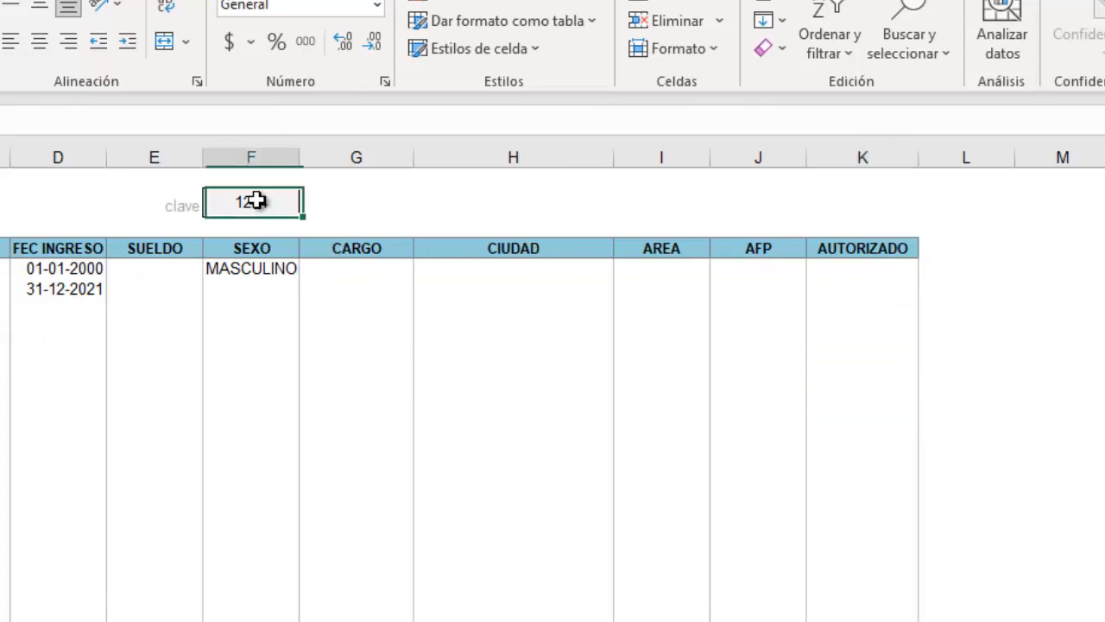
key(Escape)
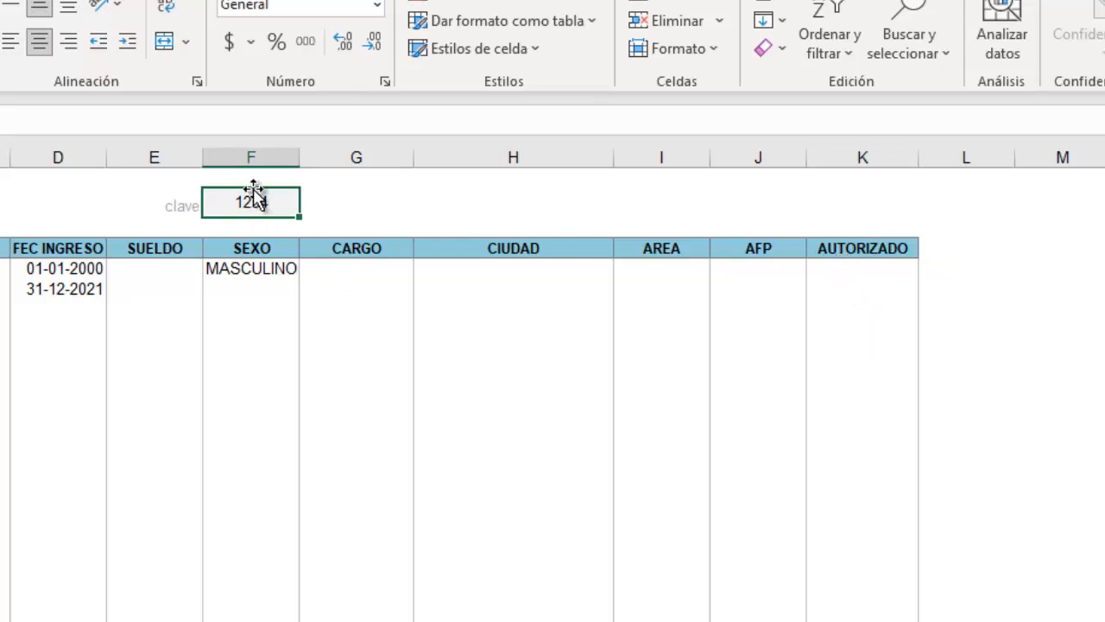
click(851, 273)
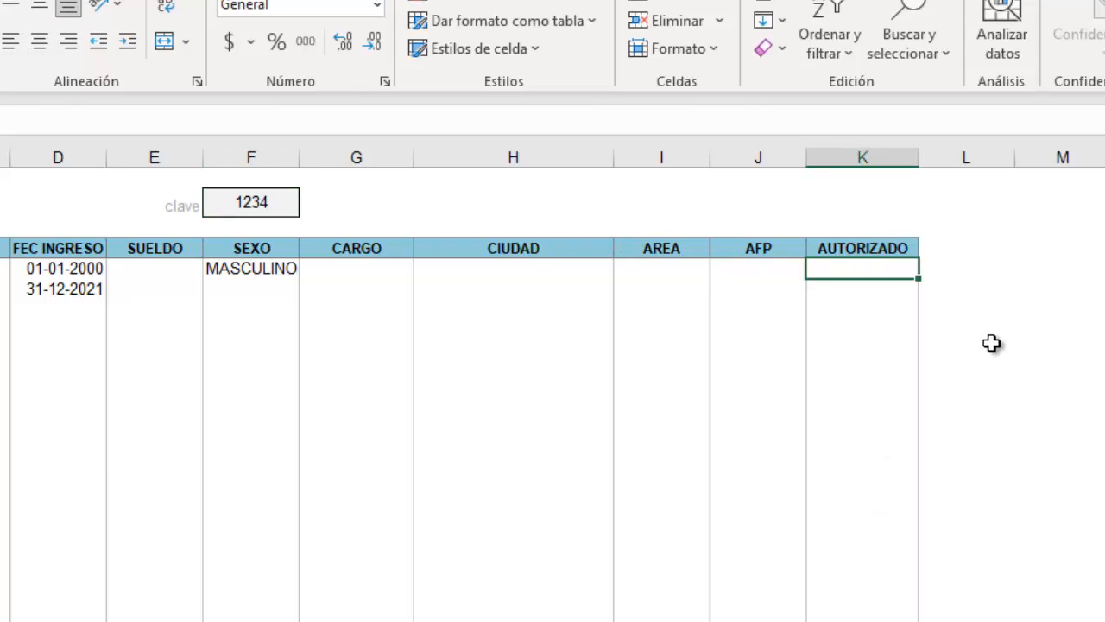
click(271, 204)
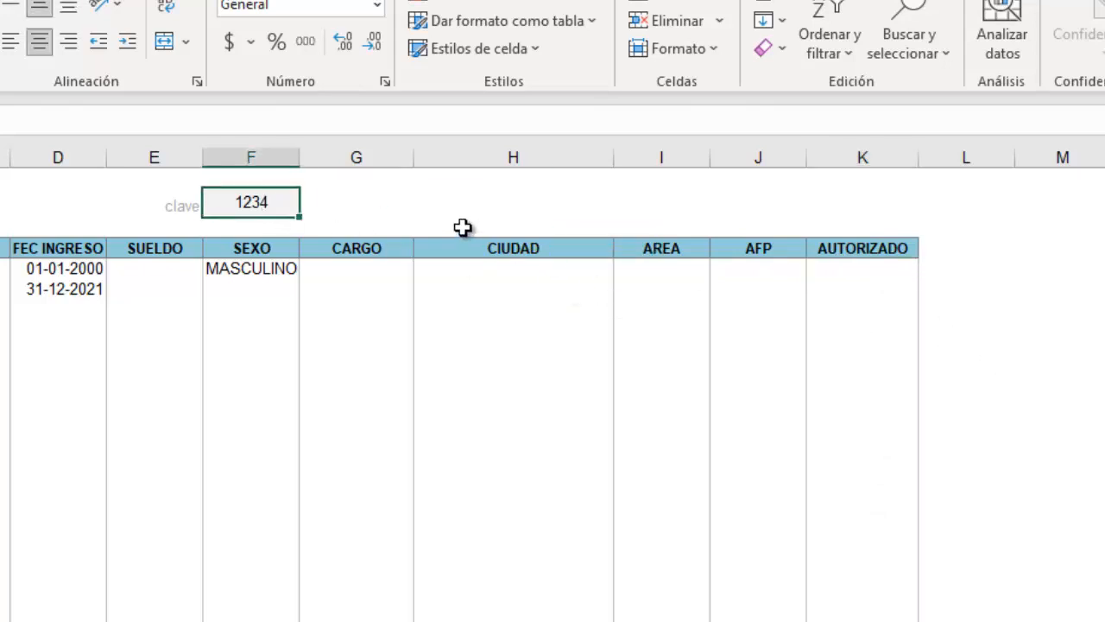
key(Delete)
Type test entries qweqwe, qweqwe, asdasd and sd into the AUTORIZADO cells.
click(854, 269)
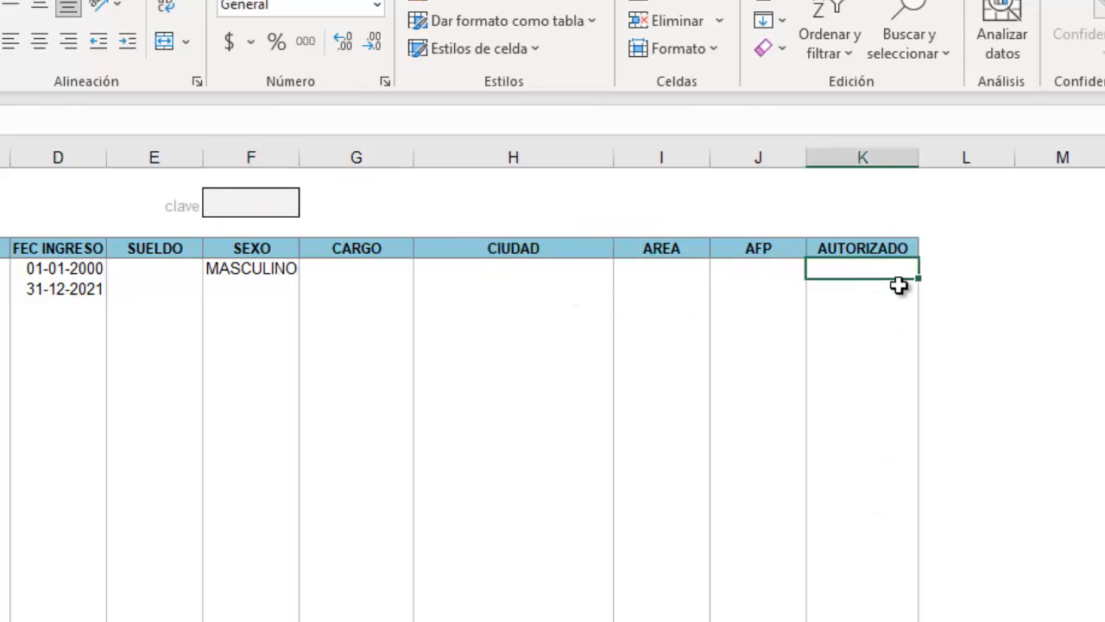
text(qweqwe)
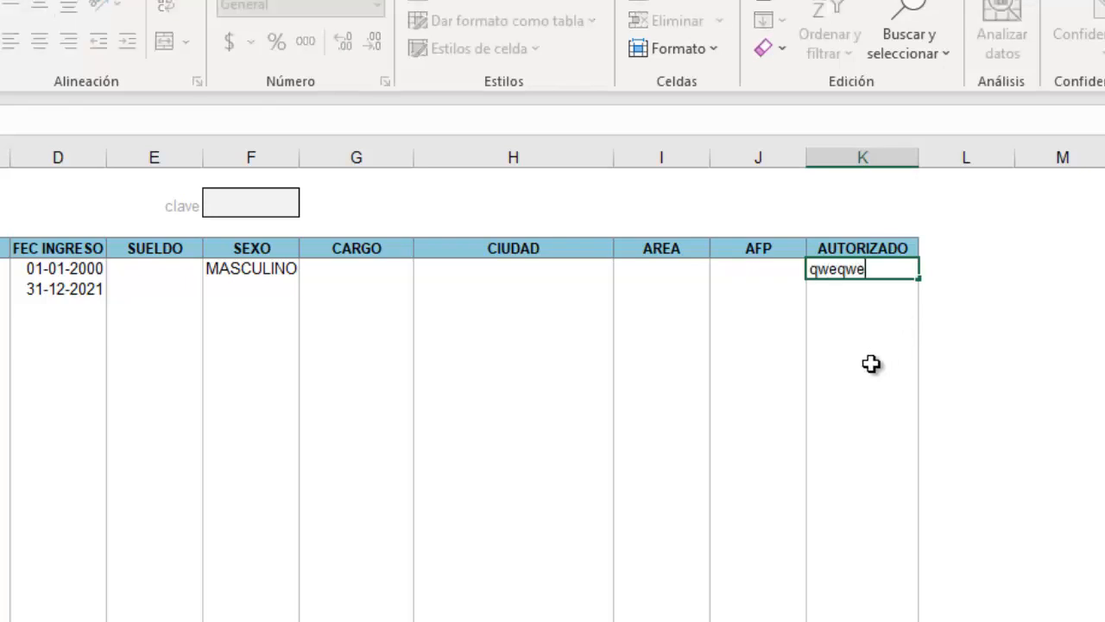
click(873, 366)
click(873, 273)
click(857, 294)
text(qweqwe)
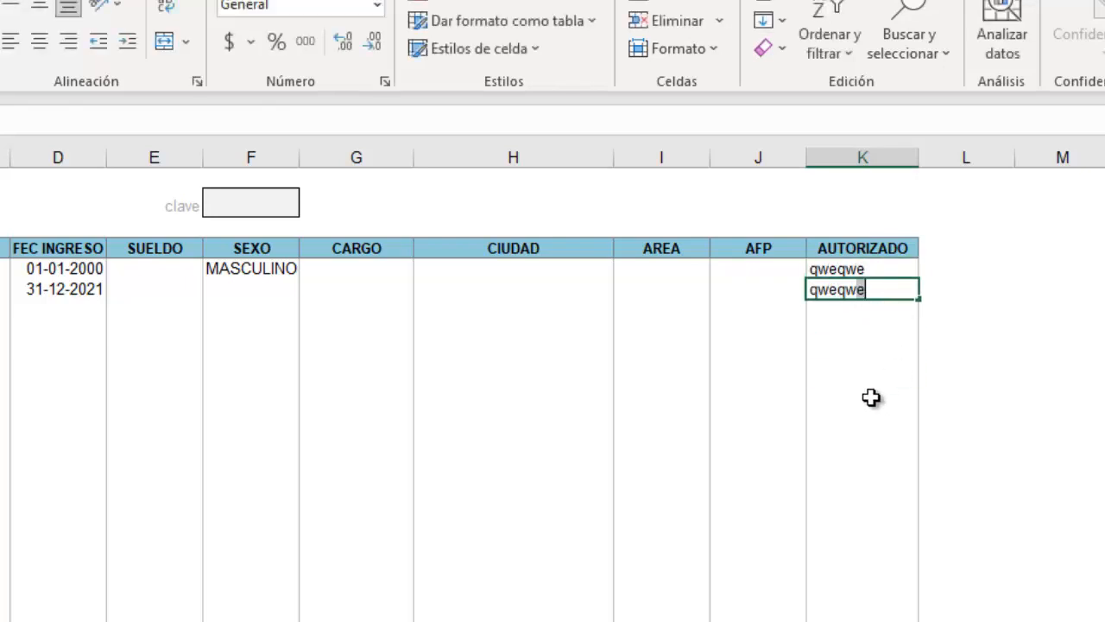
click(872, 393)
click(851, 329)
text(asdasd)
click(854, 406)
click(846, 308)
text(sd)
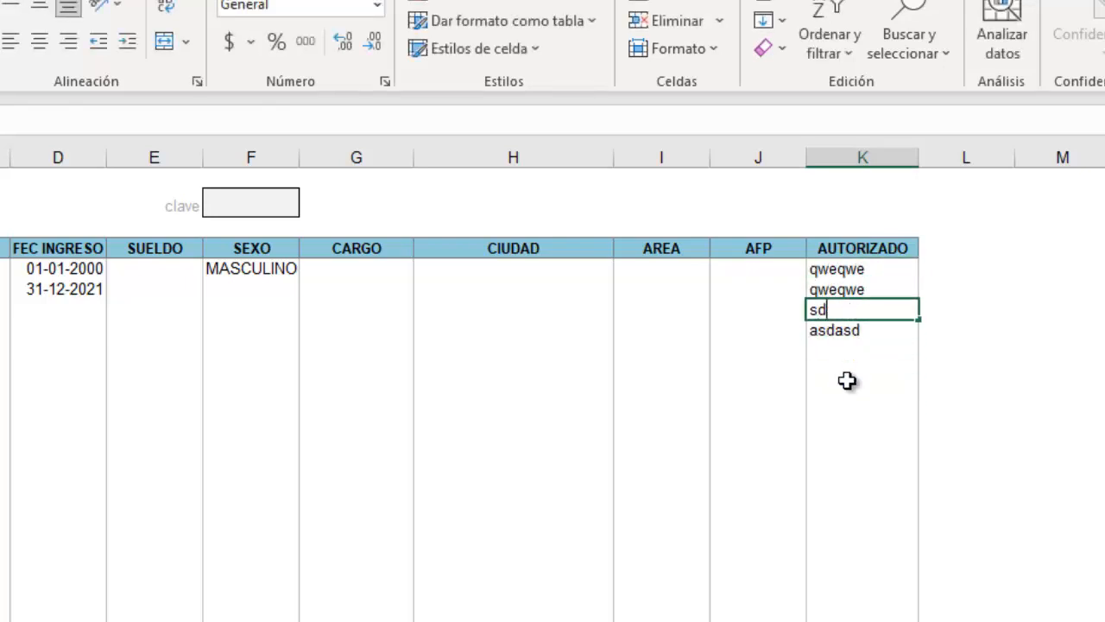
click(852, 431)
Delete the four test entries and select the AUTORIZADO data cells down column K.
drag(853, 271, 854, 328)
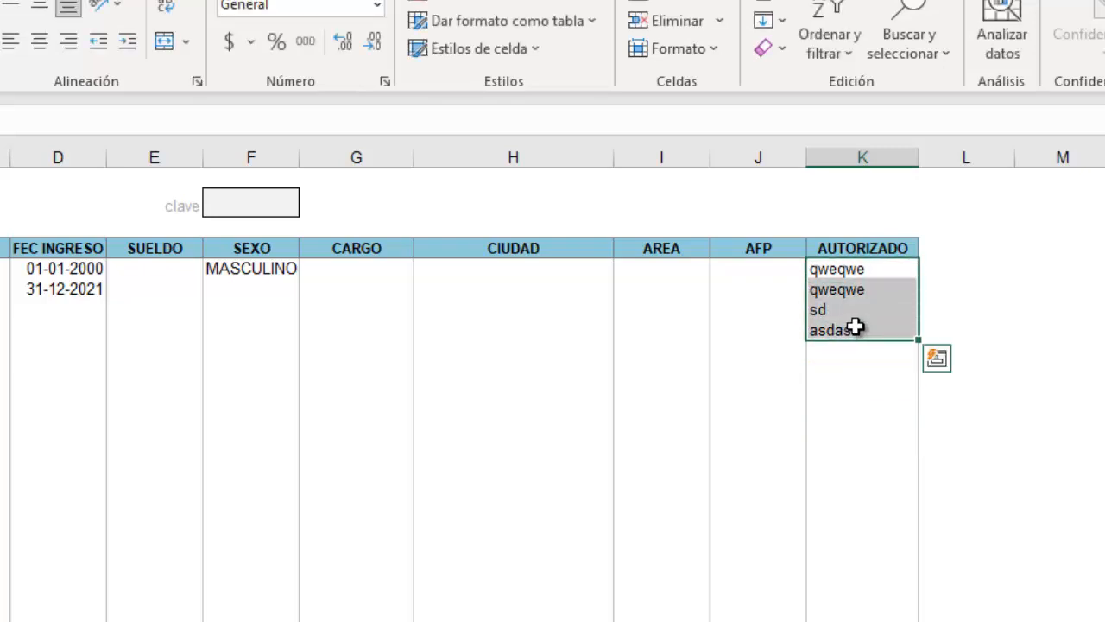
key(Delete)
click(879, 432)
drag(865, 271, 859, 620)
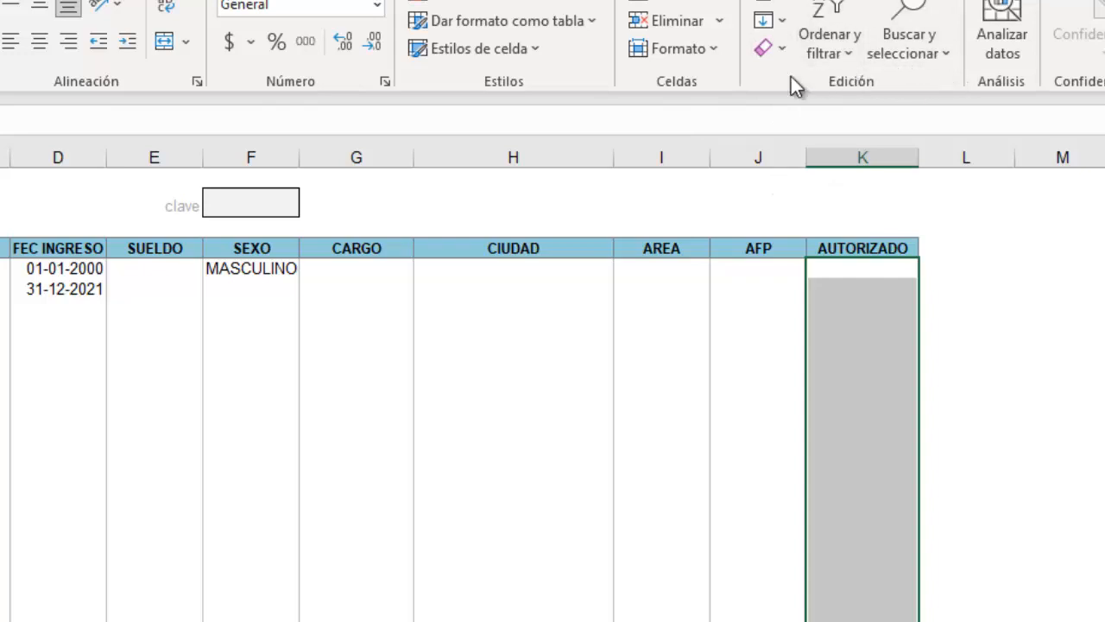
click(164, 0)
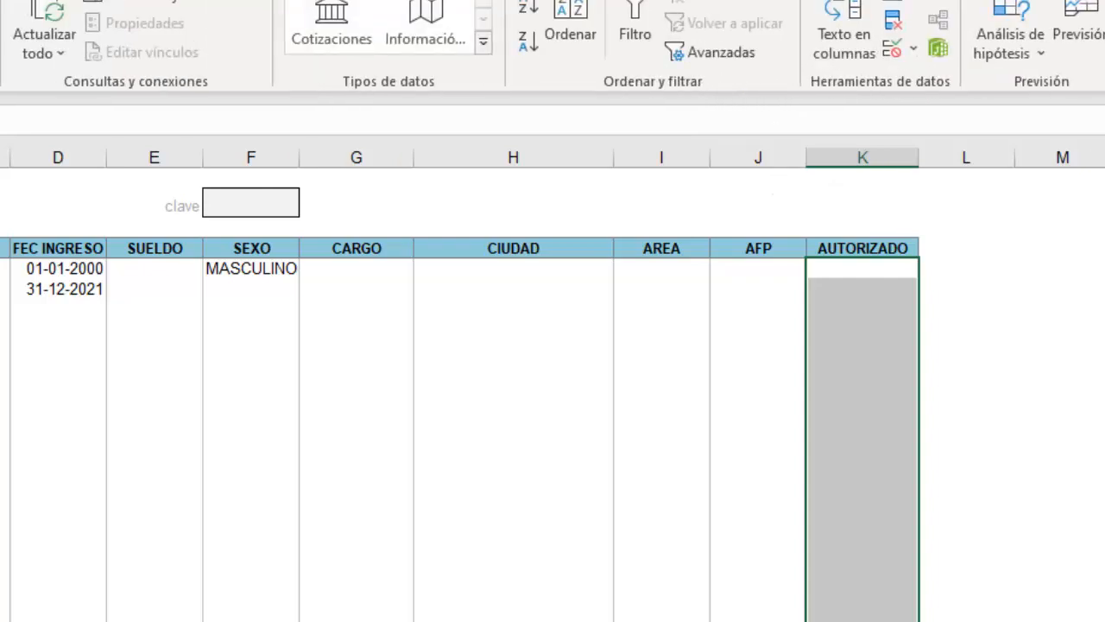
Give the AUTORIZADO cells a Personalizada validation rule with formula =F2=1234.
click(915, 50)
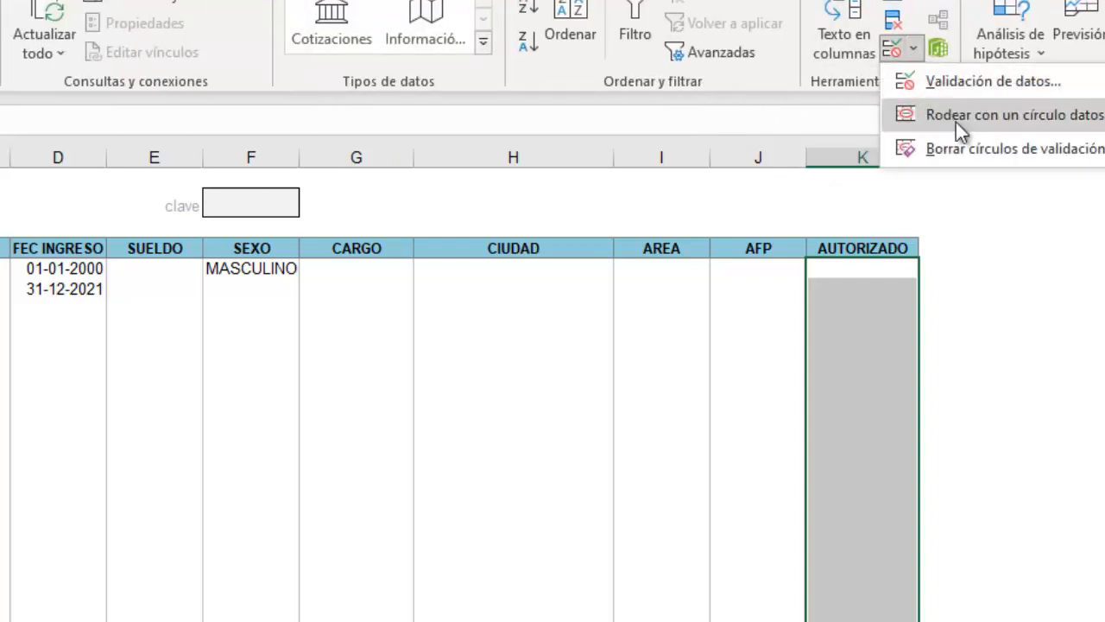
click(969, 81)
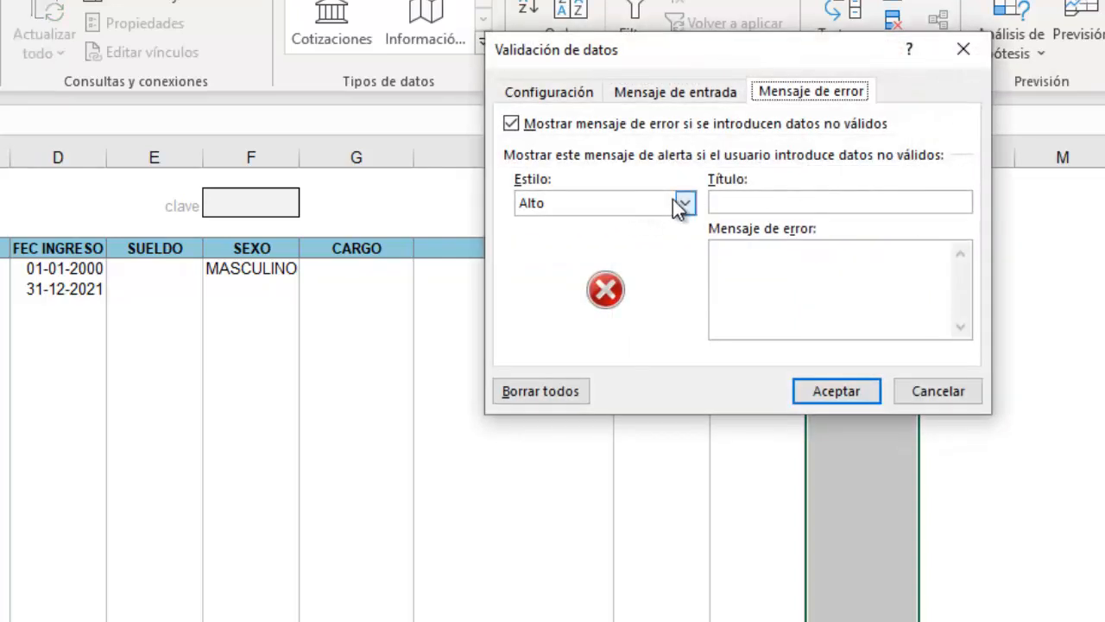
click(559, 93)
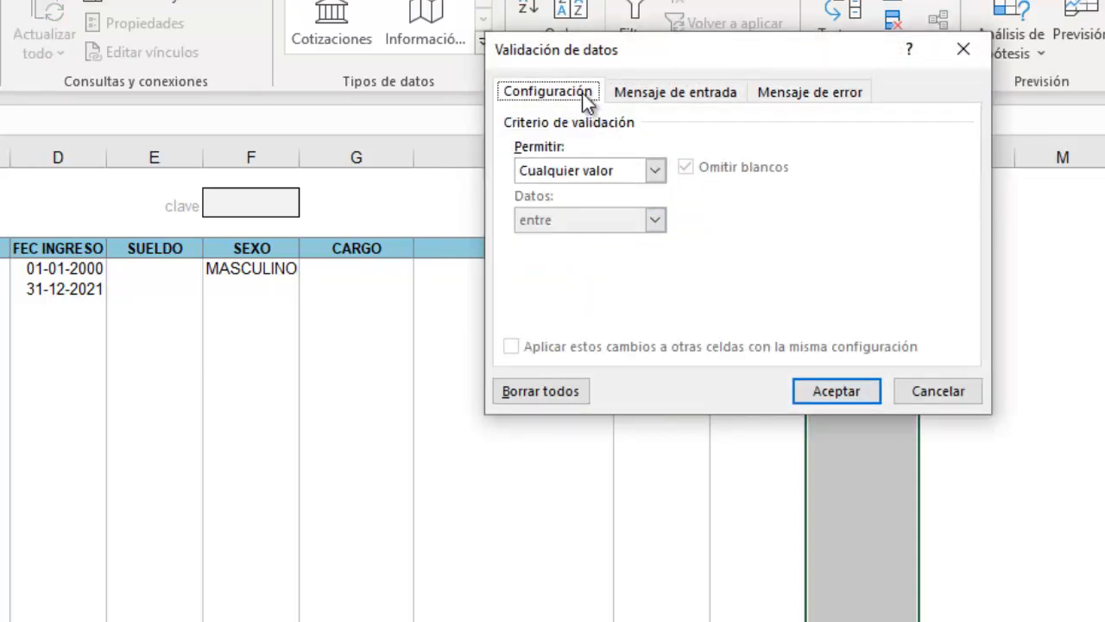
click(656, 171)
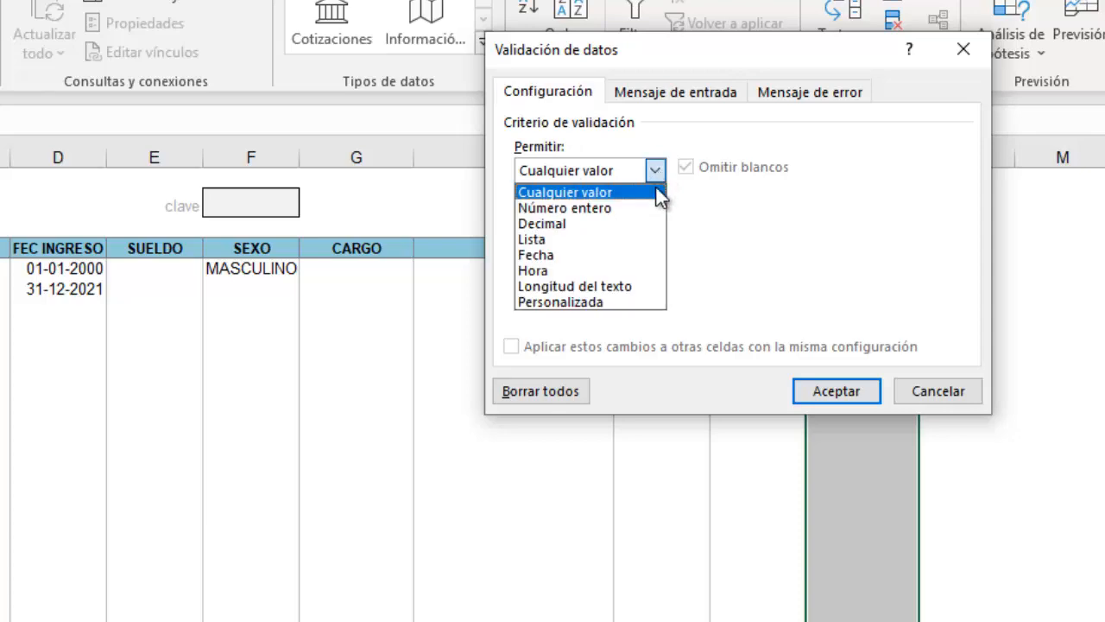
click(612, 301)
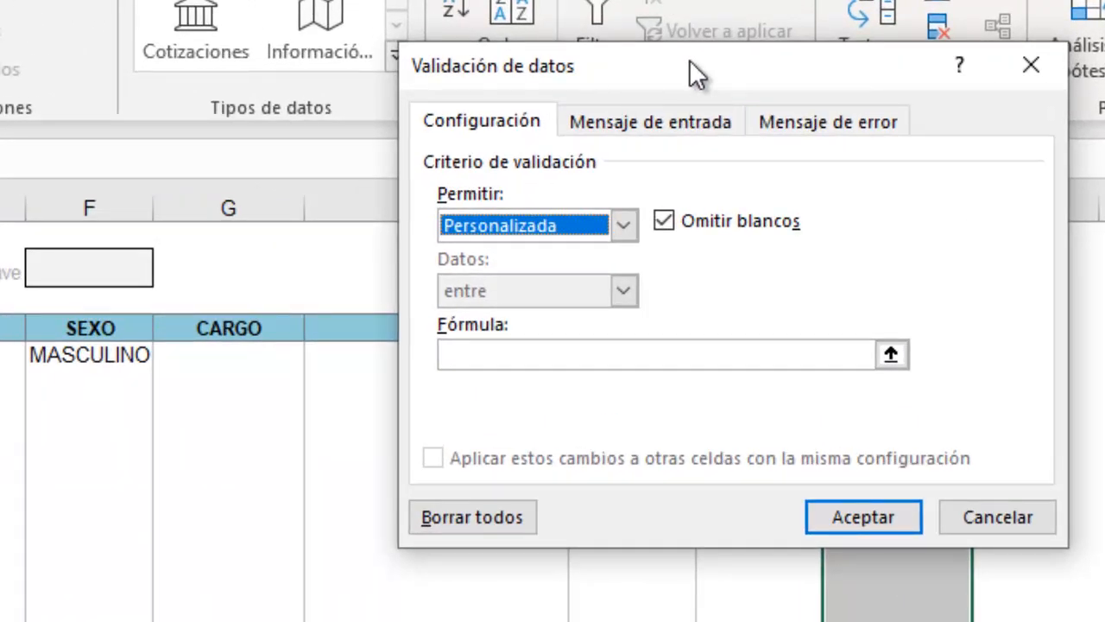
drag(693, 44, 1063, 46)
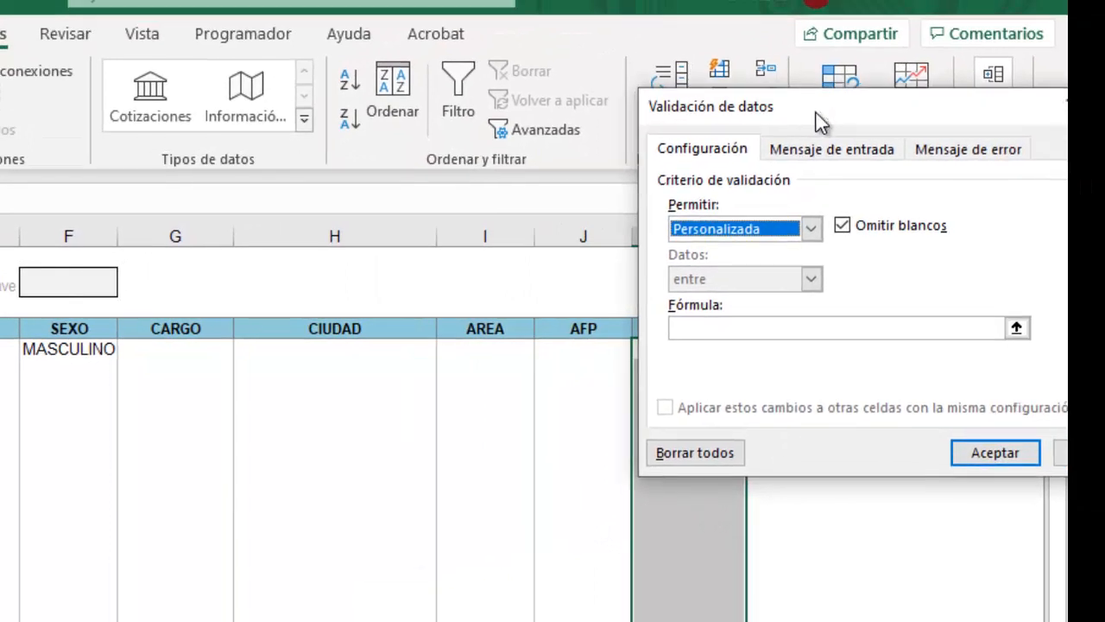
click(717, 327)
click(74, 284)
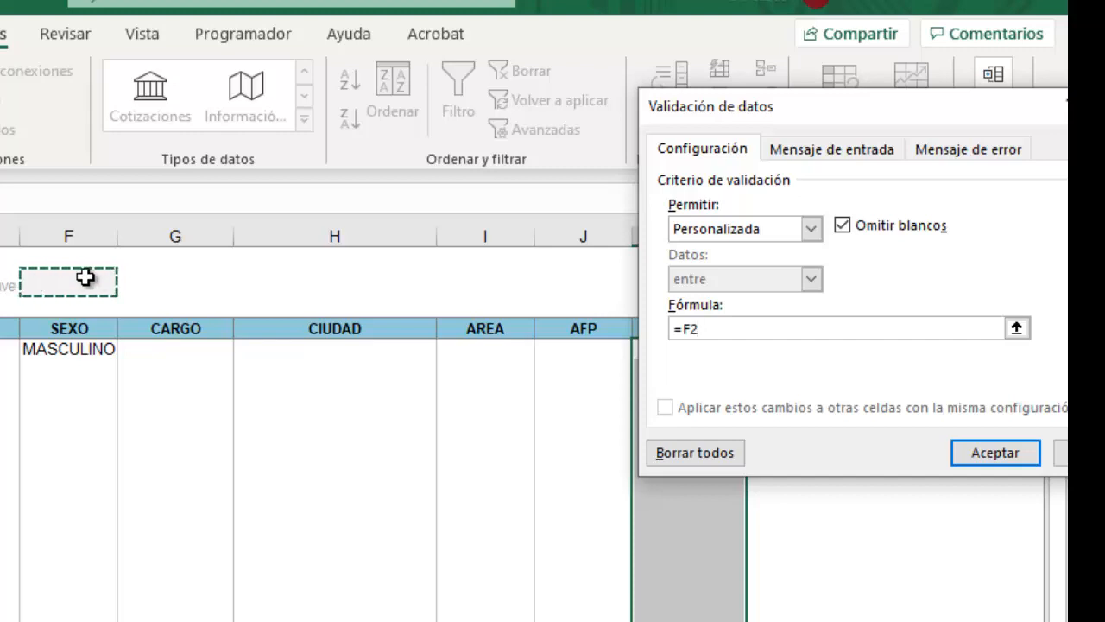
text(=1234)
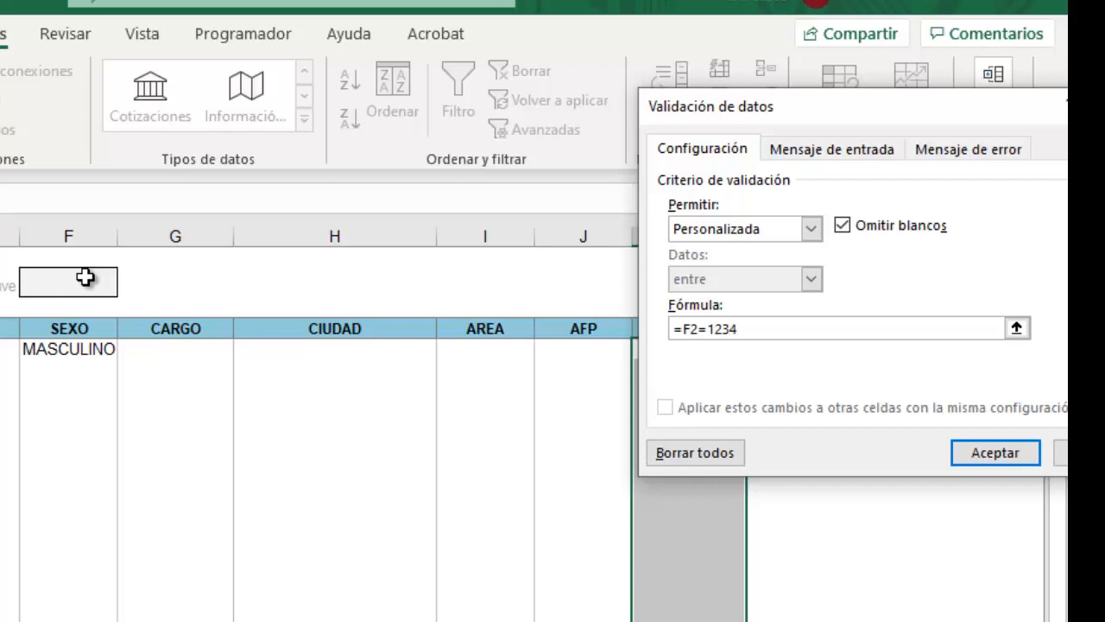
drag(849, 117, 579, 89)
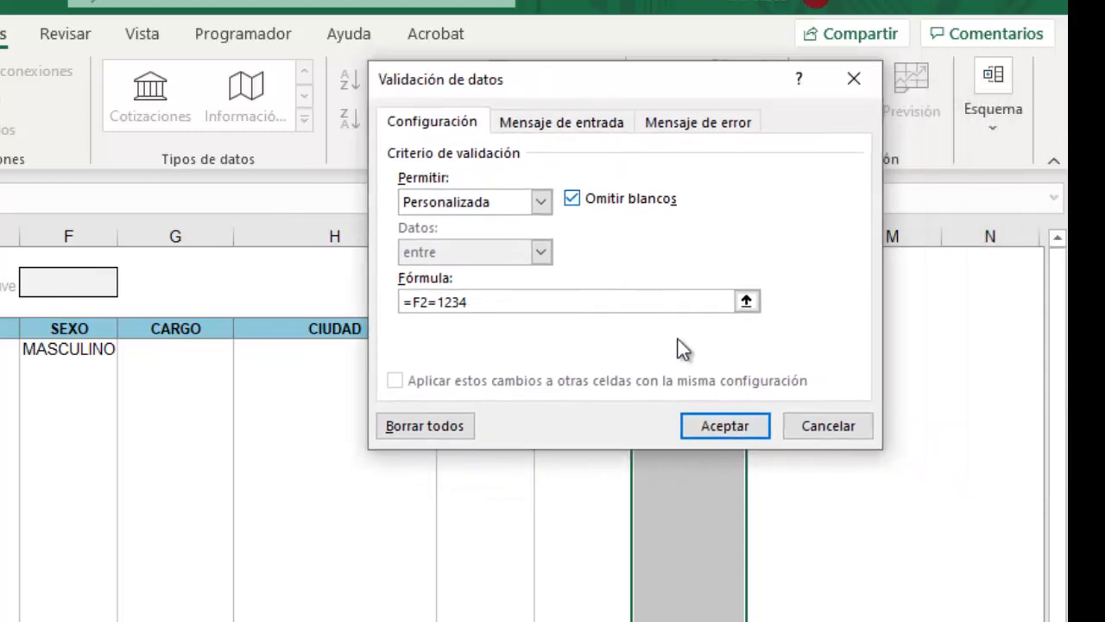
click(706, 422)
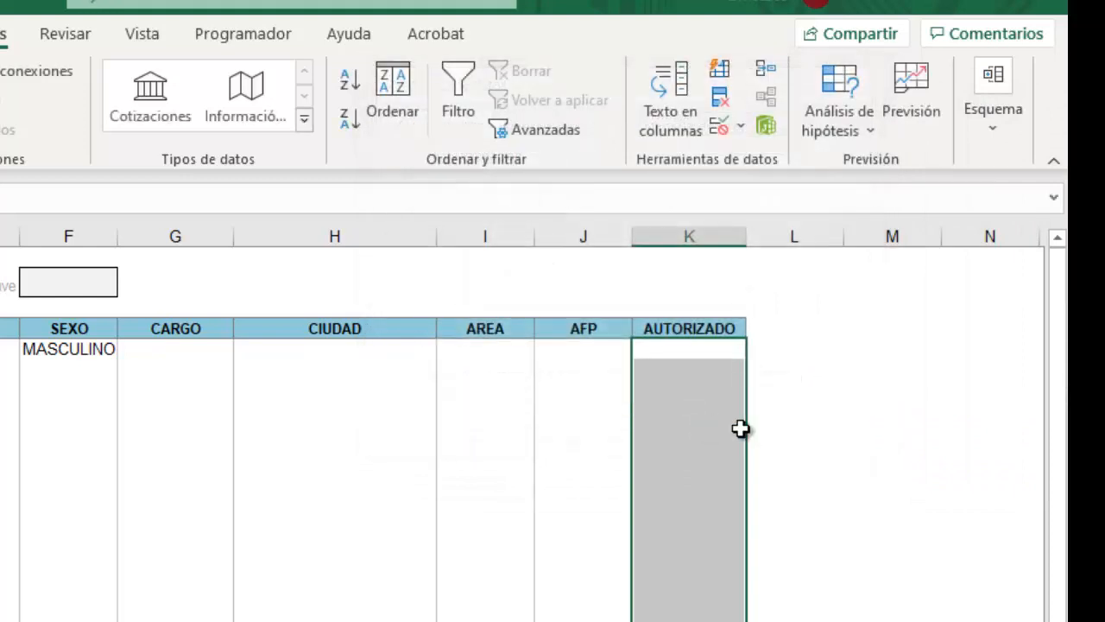
Enter www in the first AUTORIZADO cell, then select the column K cells below it.
click(834, 452)
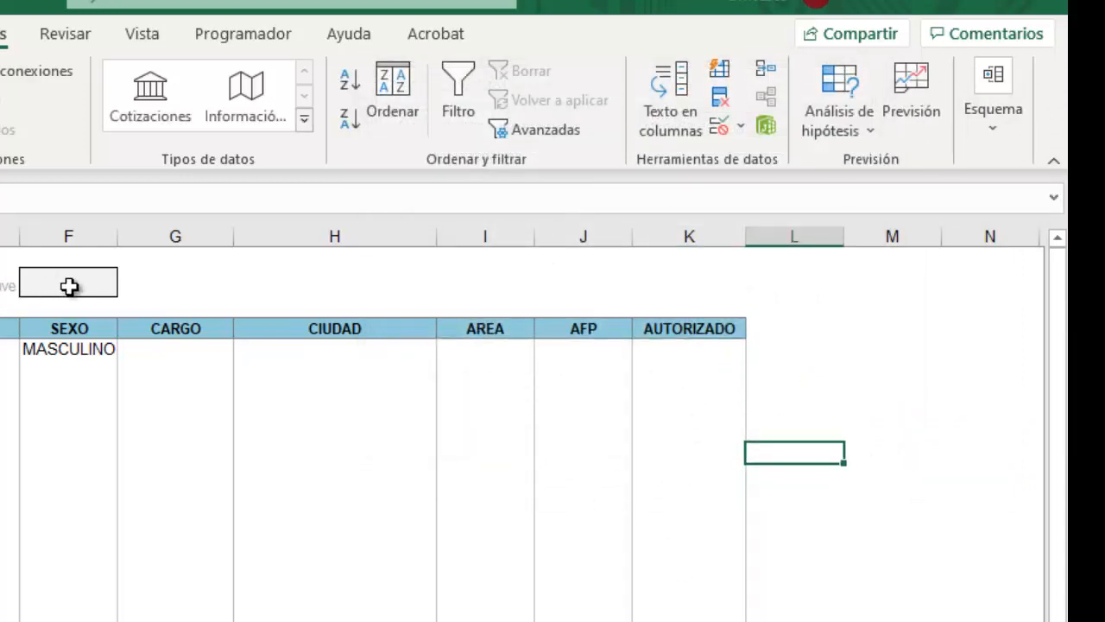
click(688, 351)
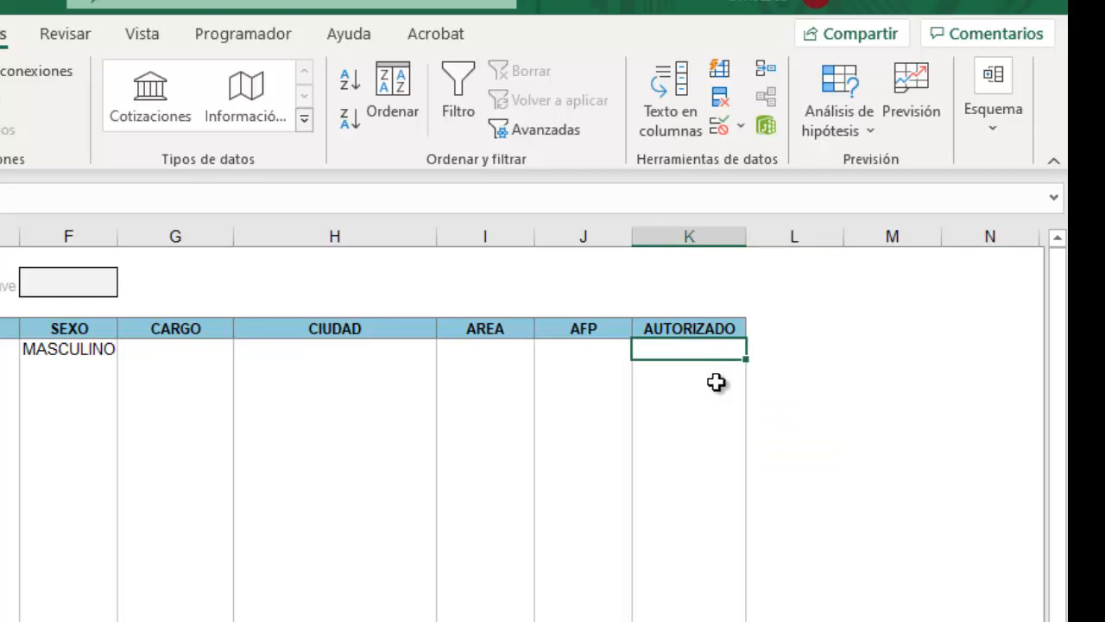
text(www)
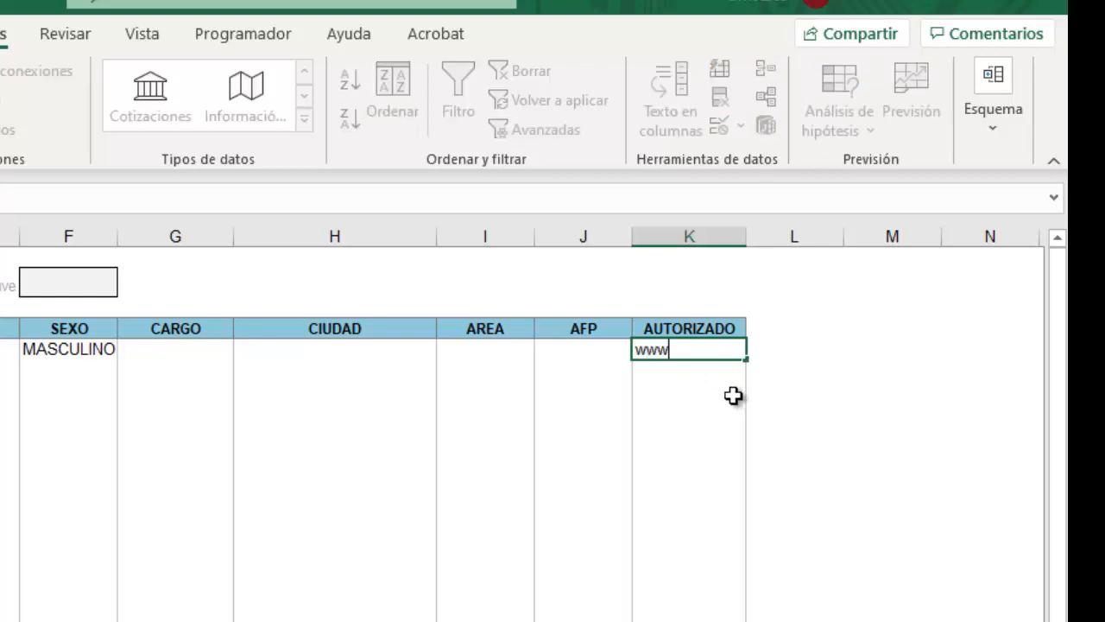
click(712, 413)
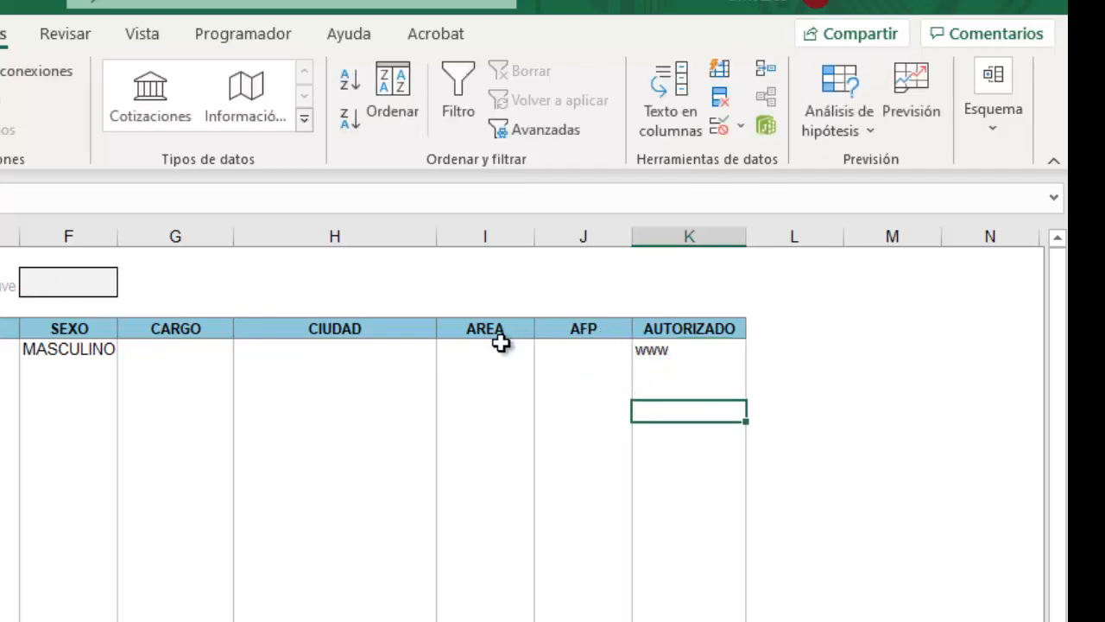
drag(654, 347, 669, 617)
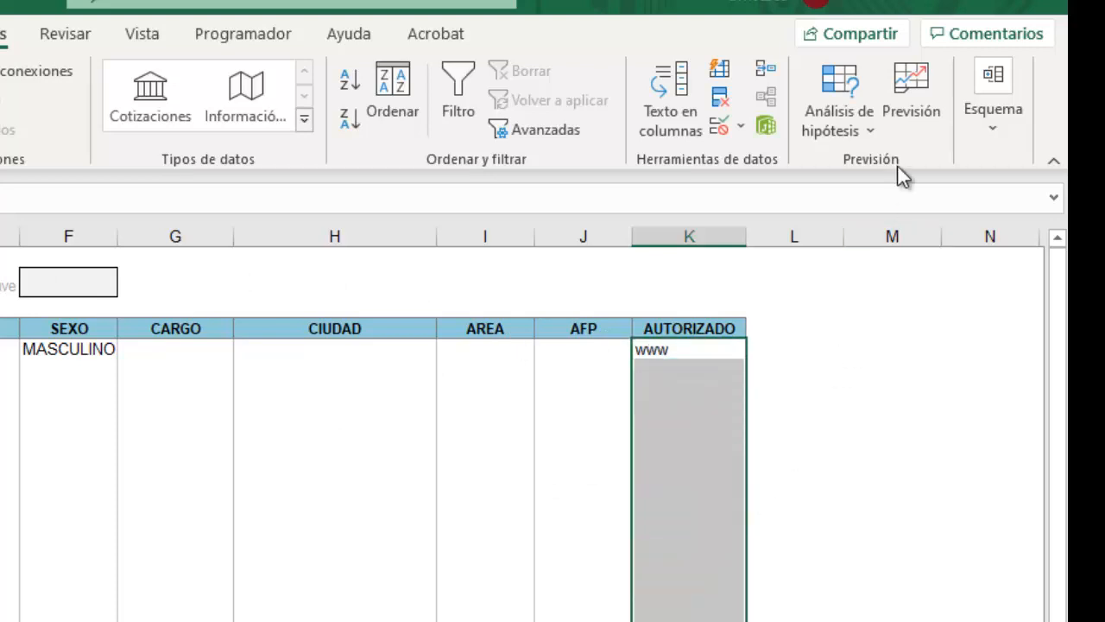
Uncheck Omitir blancos in the =F2=1234 validation rule and confirm it.
click(742, 129)
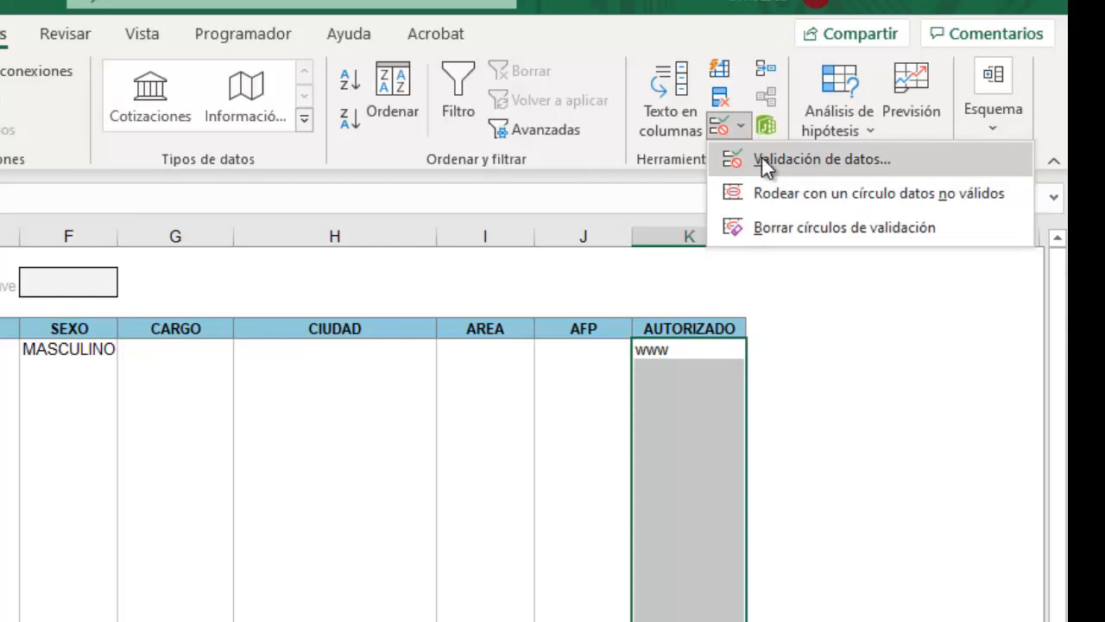
click(763, 160)
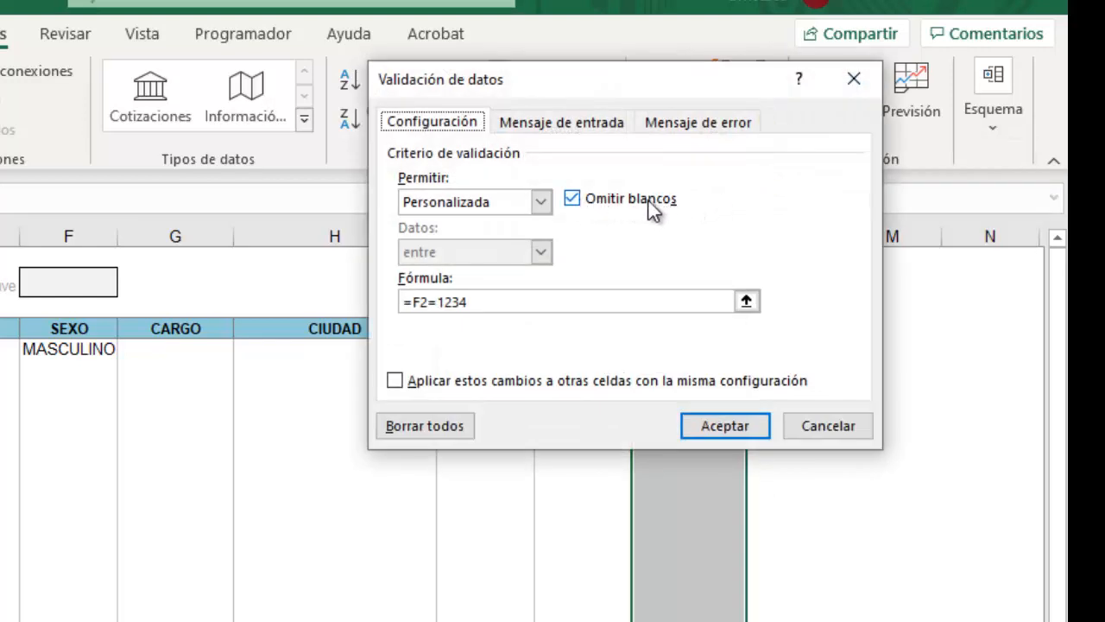
click(573, 201)
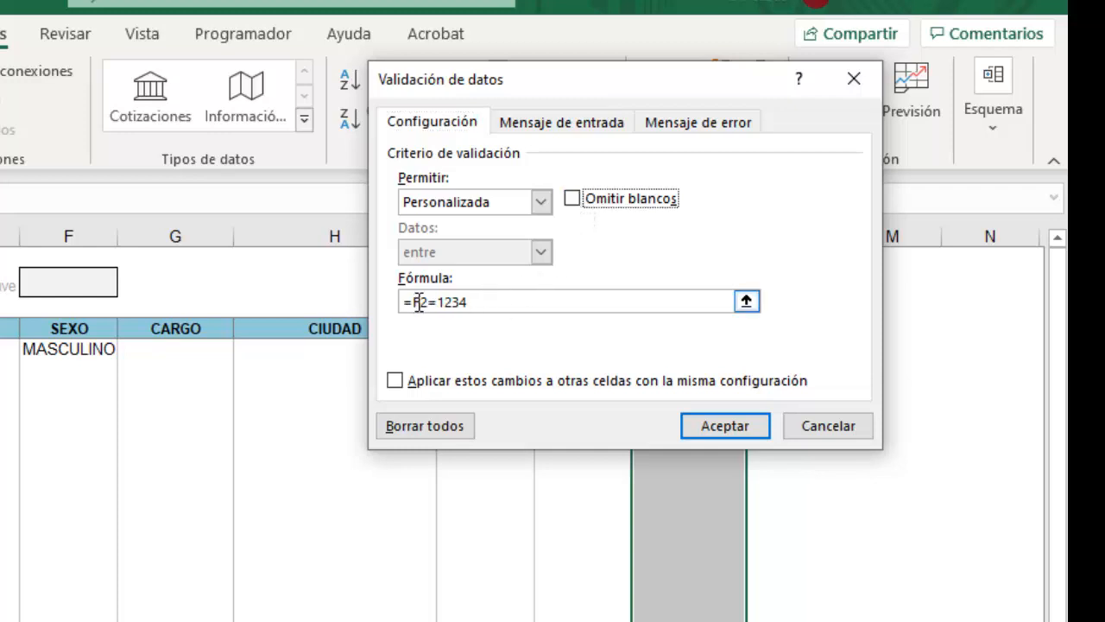
click(709, 431)
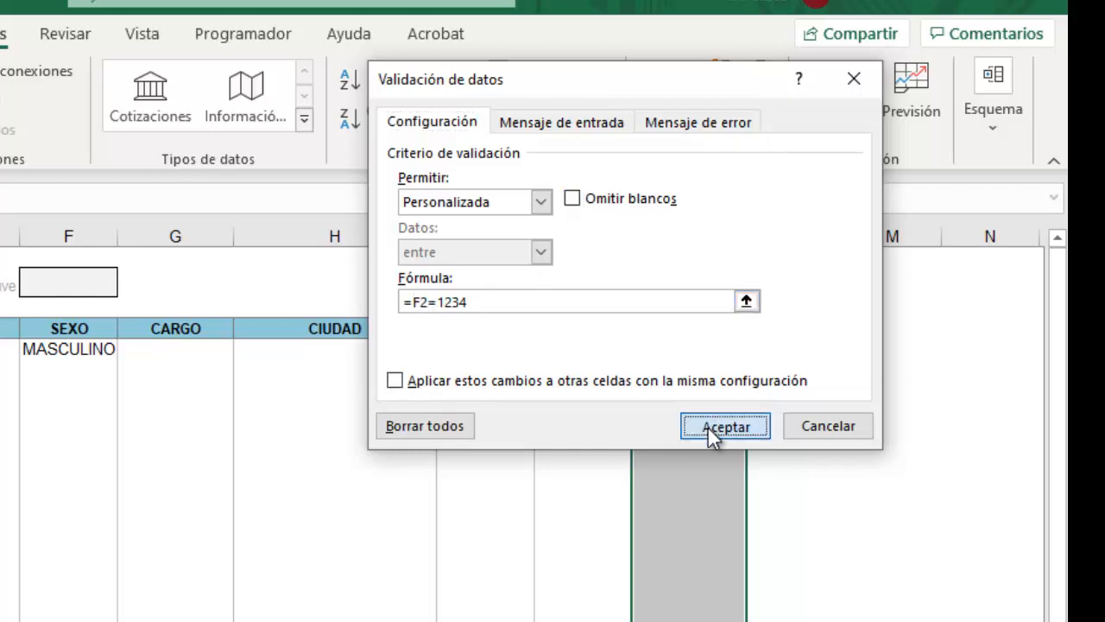
click(683, 348)
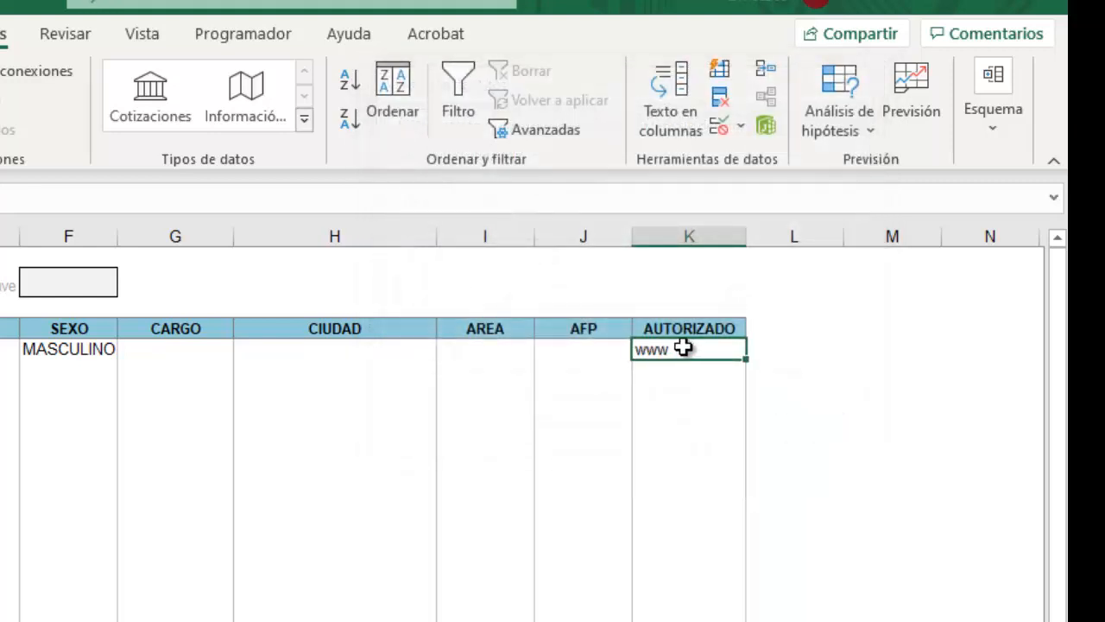
Clear www and try entering 1w in the first AUTORIZADO cell, cancelling the rejection.
key(Delete)
click(855, 389)
click(692, 352)
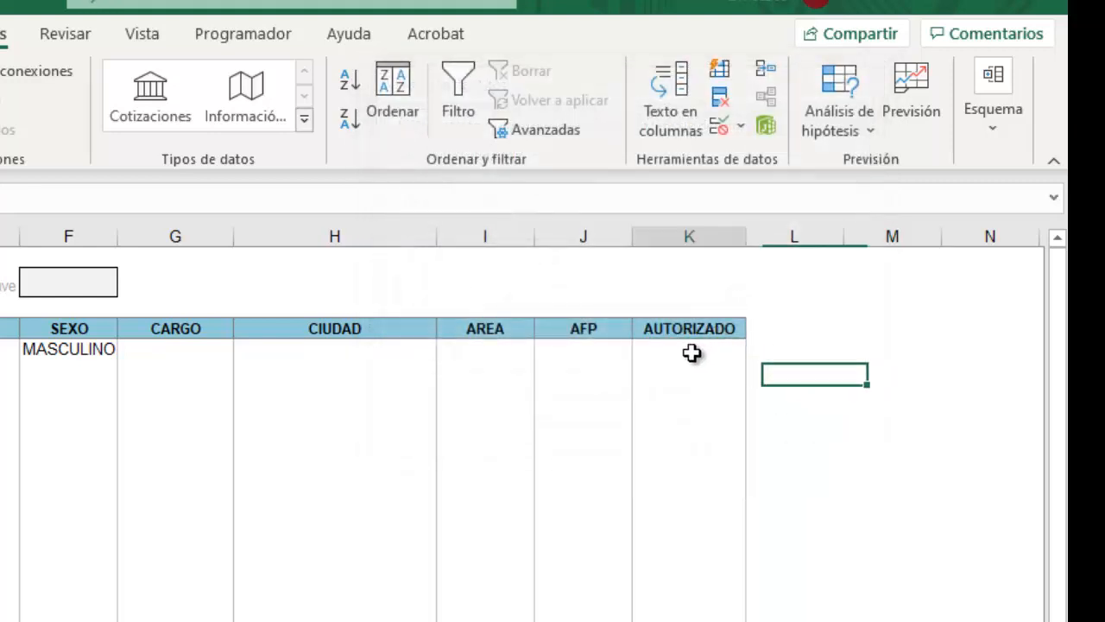
text(1)
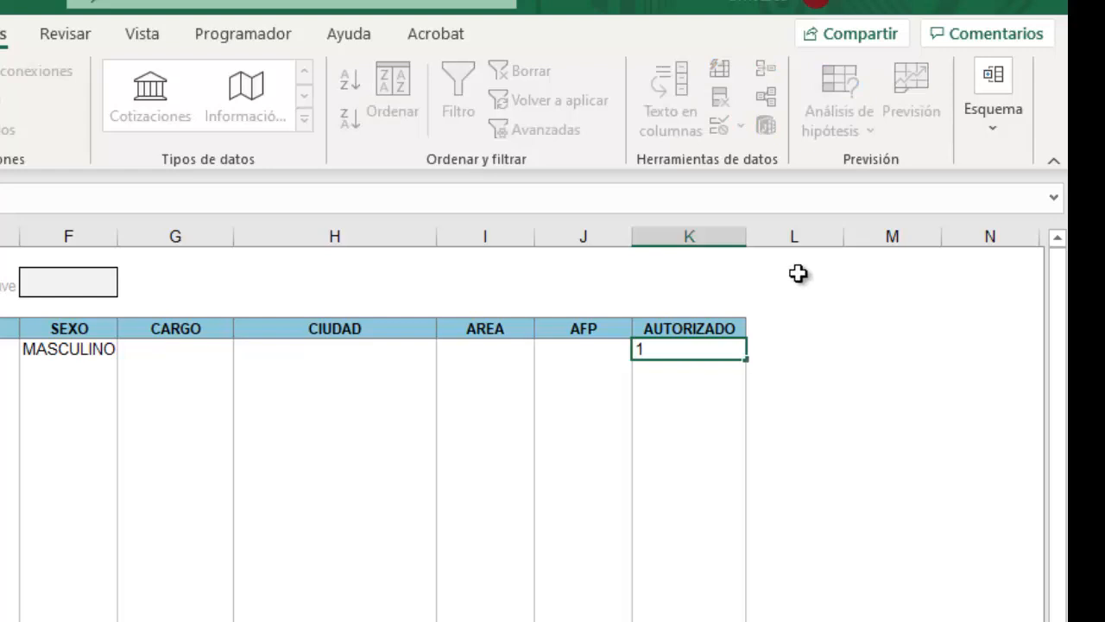
text(www)
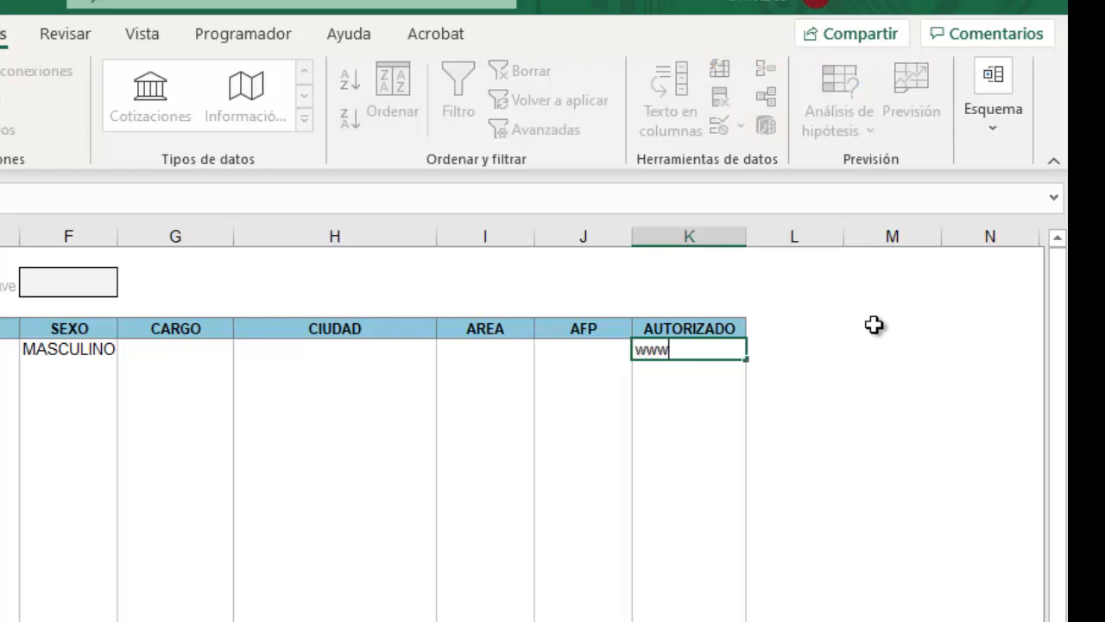
key(Return)
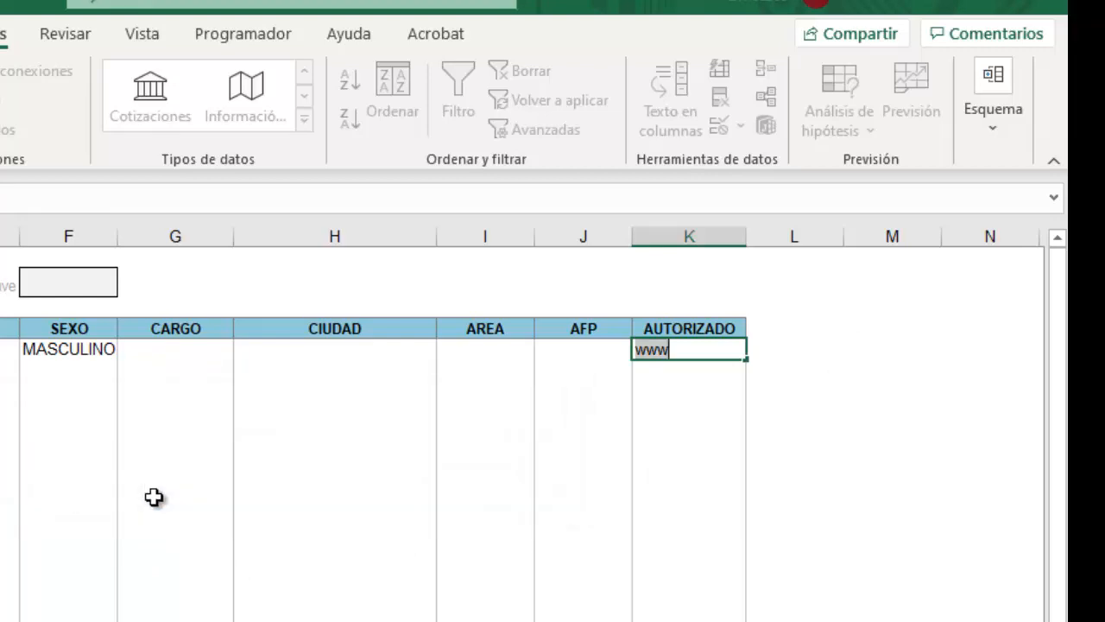
click(104, 511)
key(BackSpace)
key(Return)
click(231, 503)
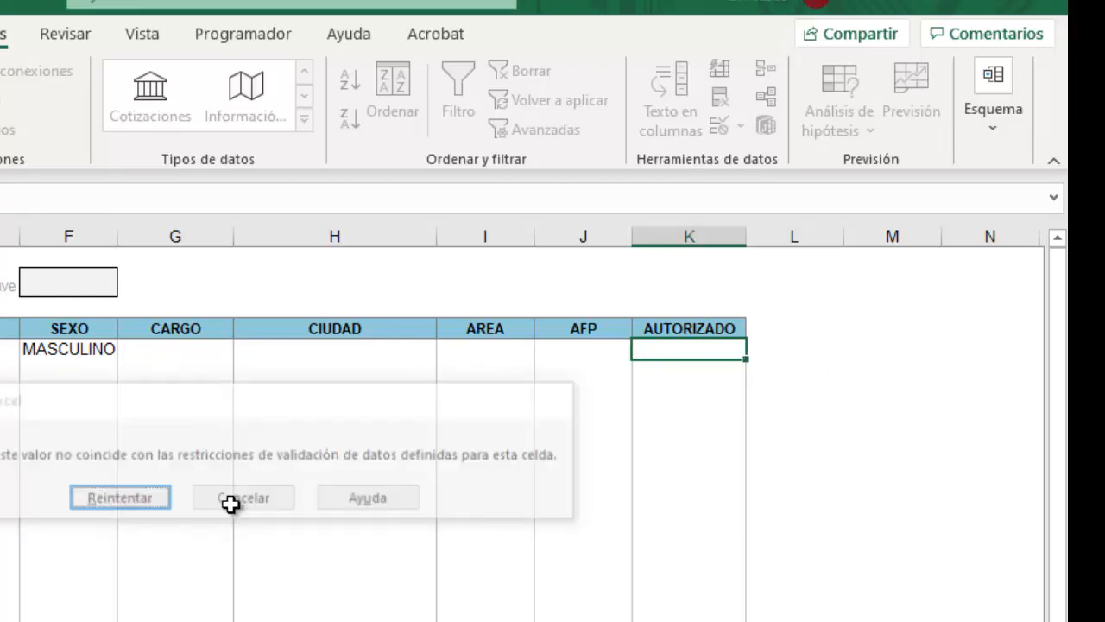
Set the clave cell to 1234 and enter www in the first AUTORIZADO cell.
click(69, 281)
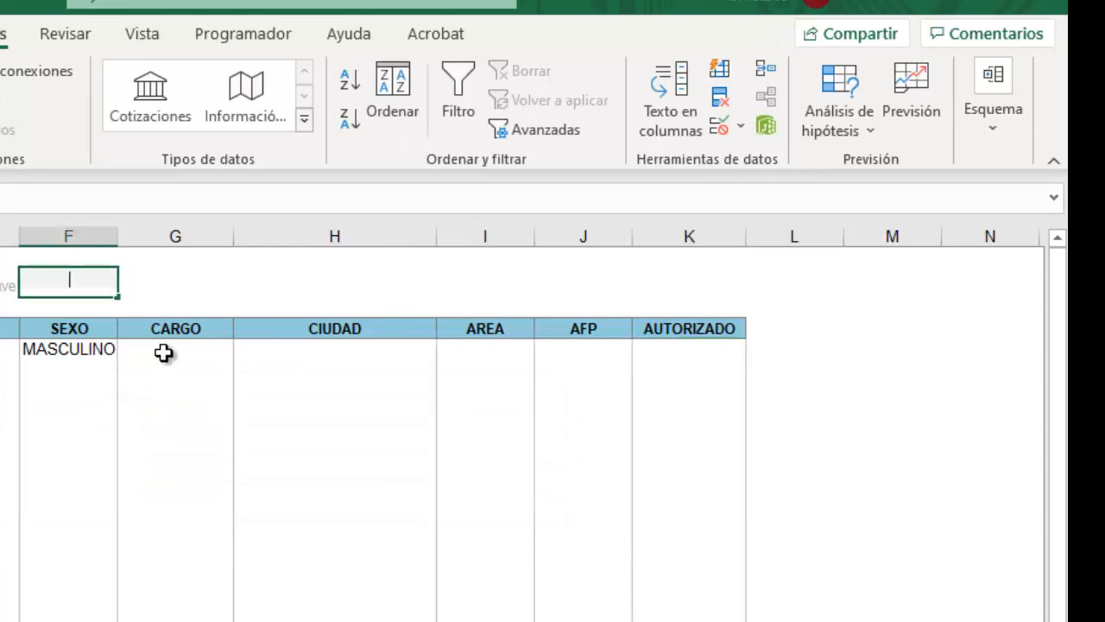
text(1234)
click(254, 449)
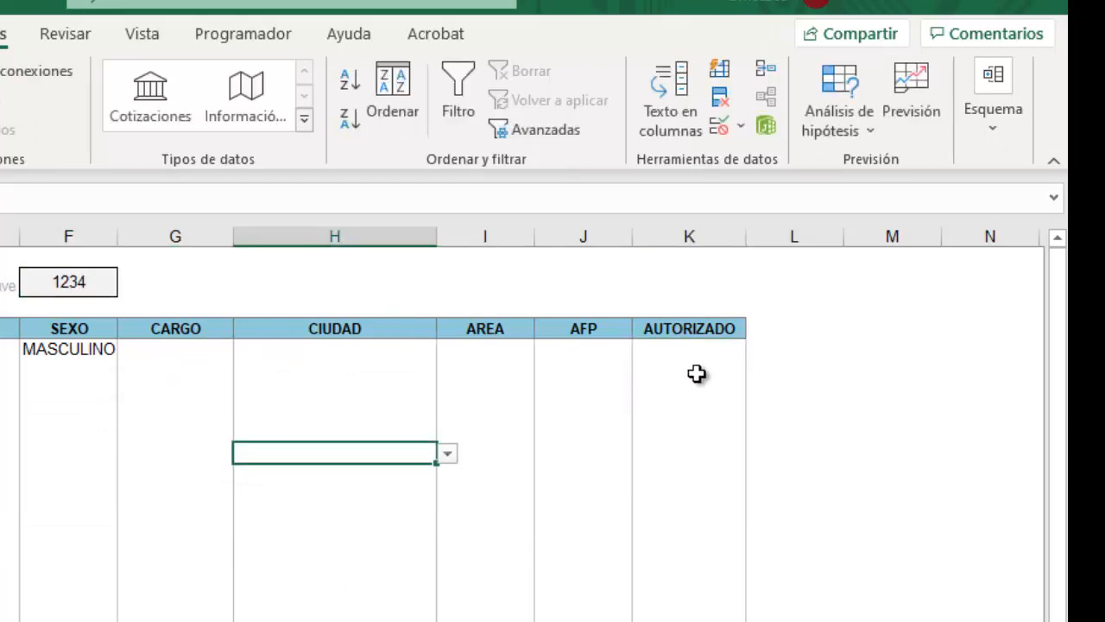
click(682, 348)
text(www)
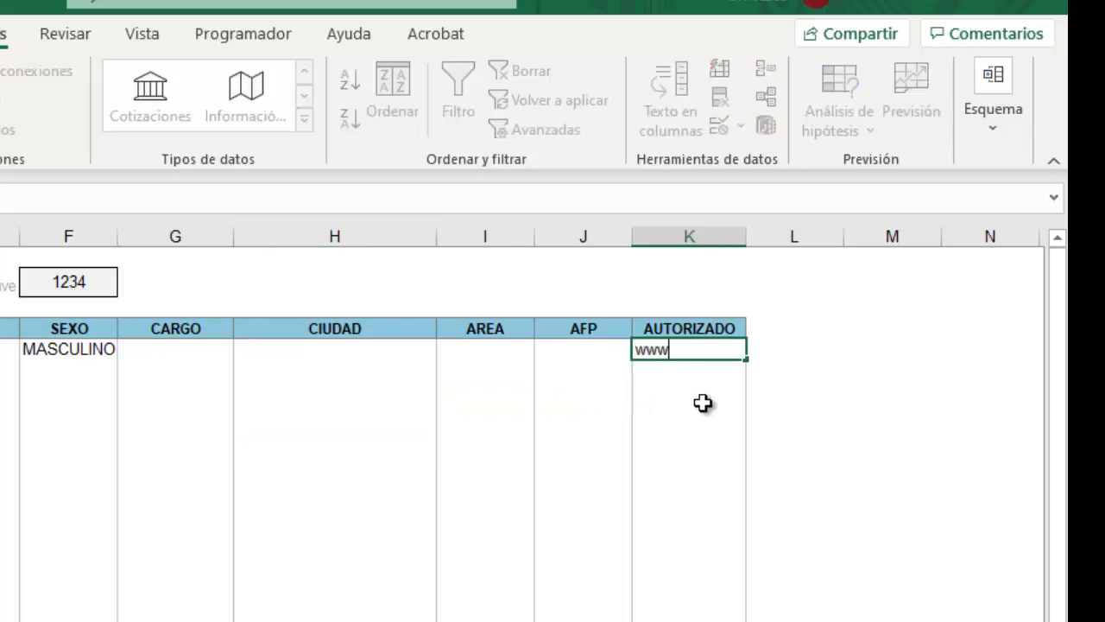
click(702, 406)
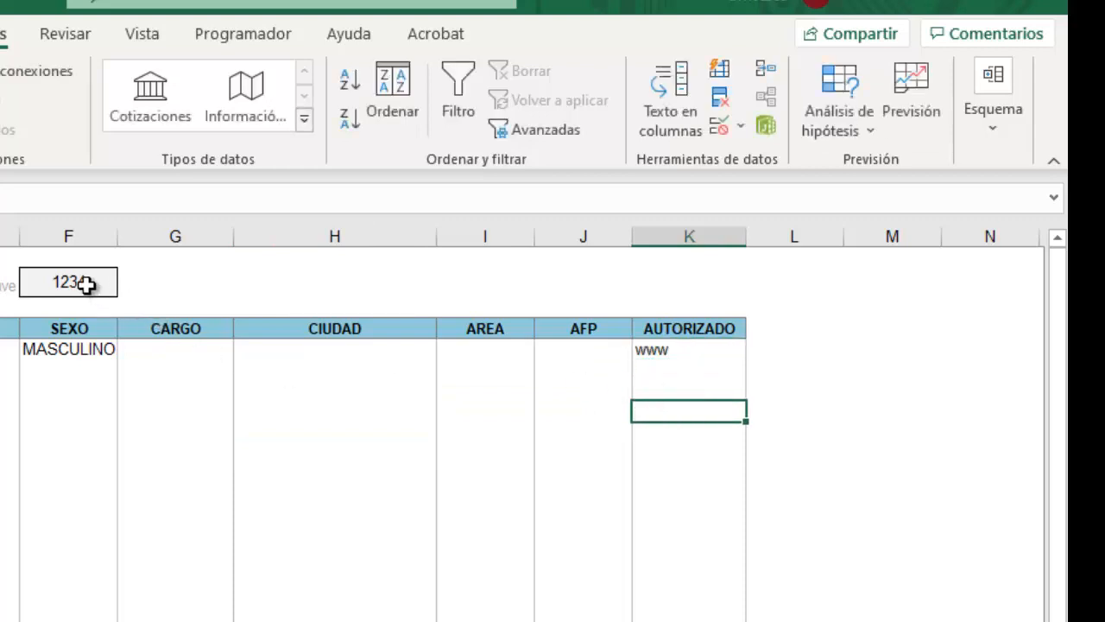
Try www in K6, cancel the validation error, and reselect K5.
click(704, 372)
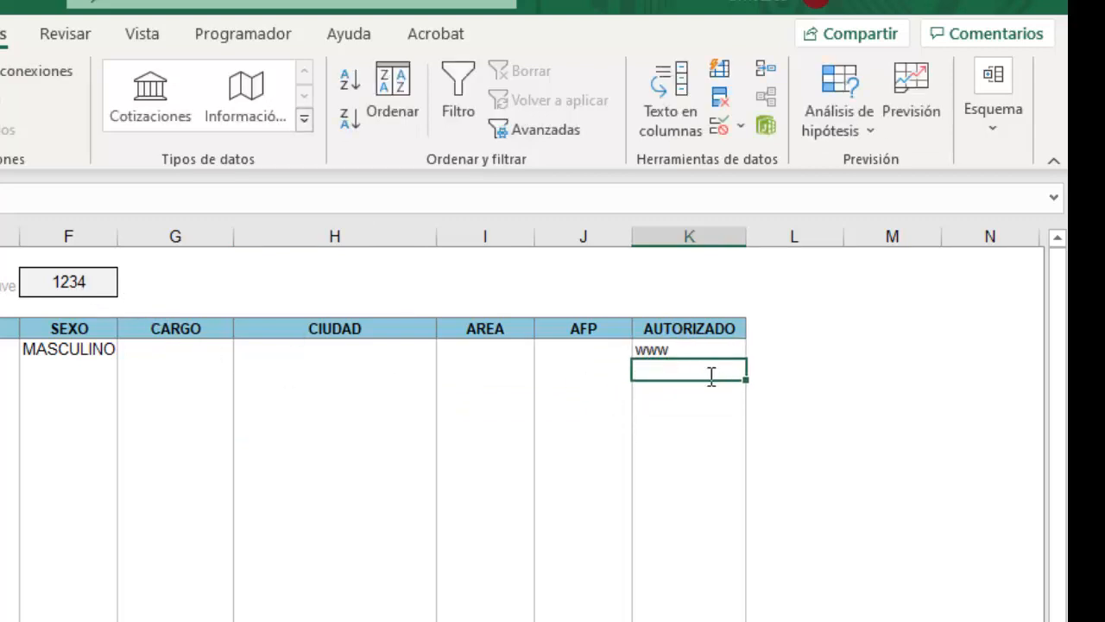
text(www)
key(Return)
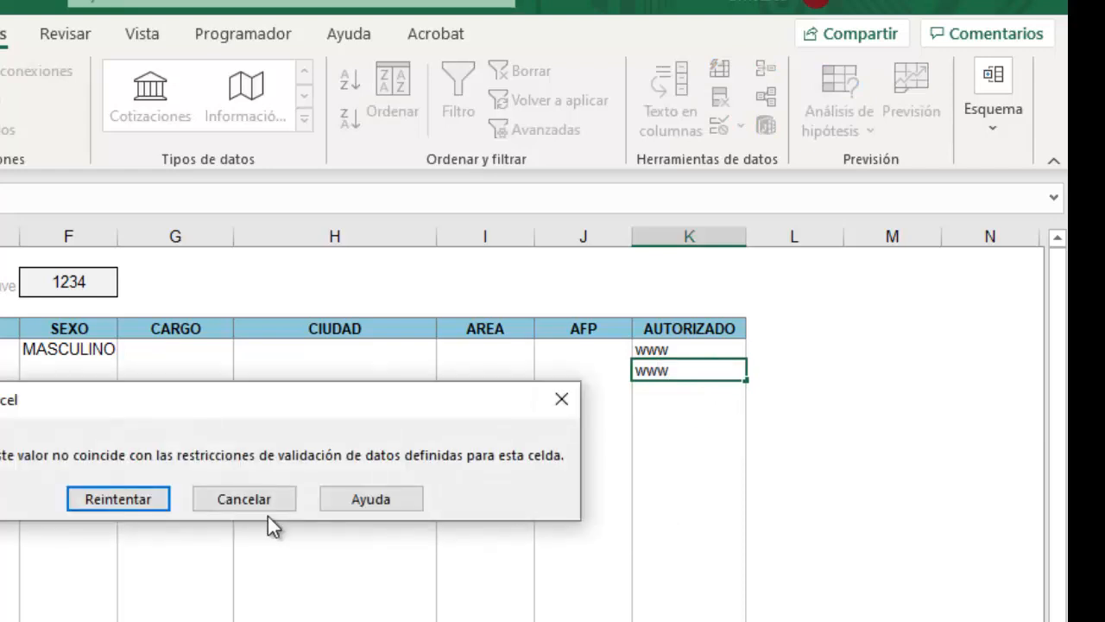
click(125, 498)
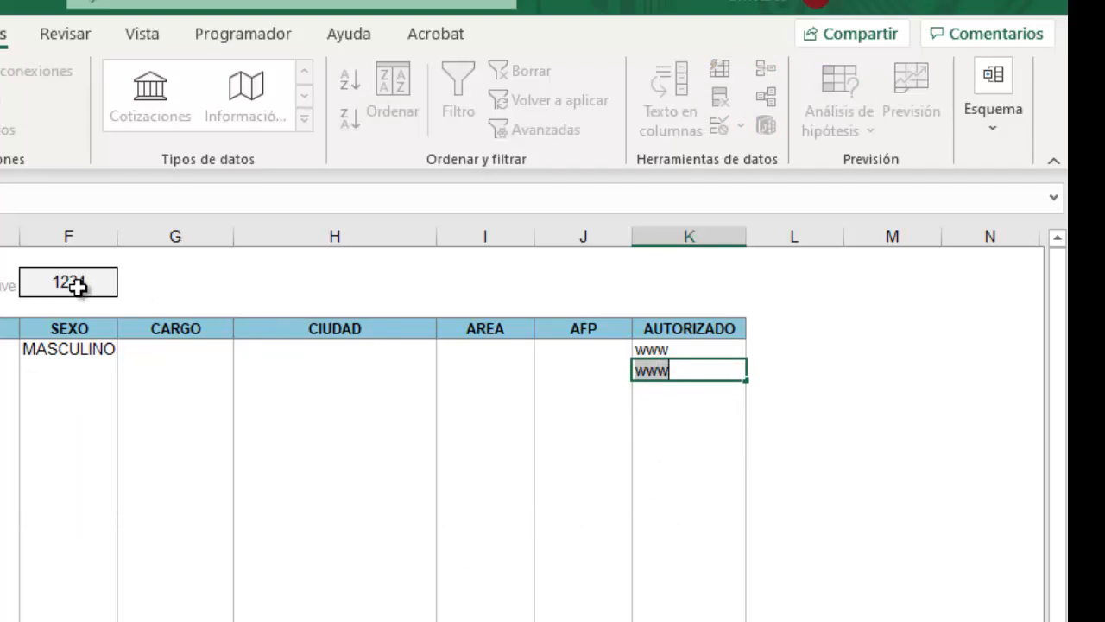
key(Return)
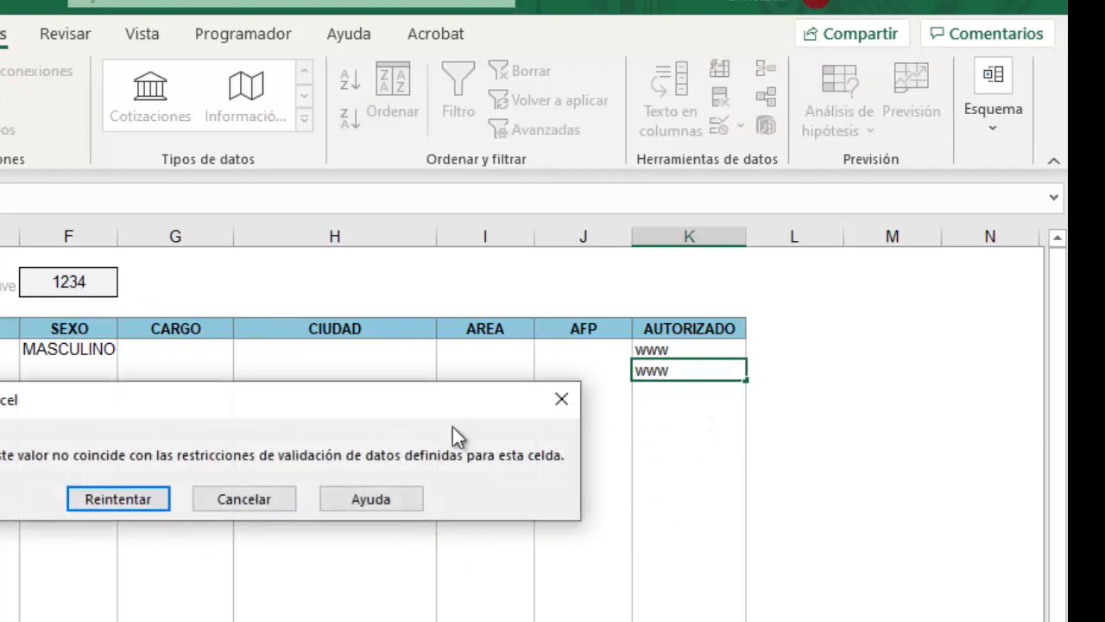
click(250, 501)
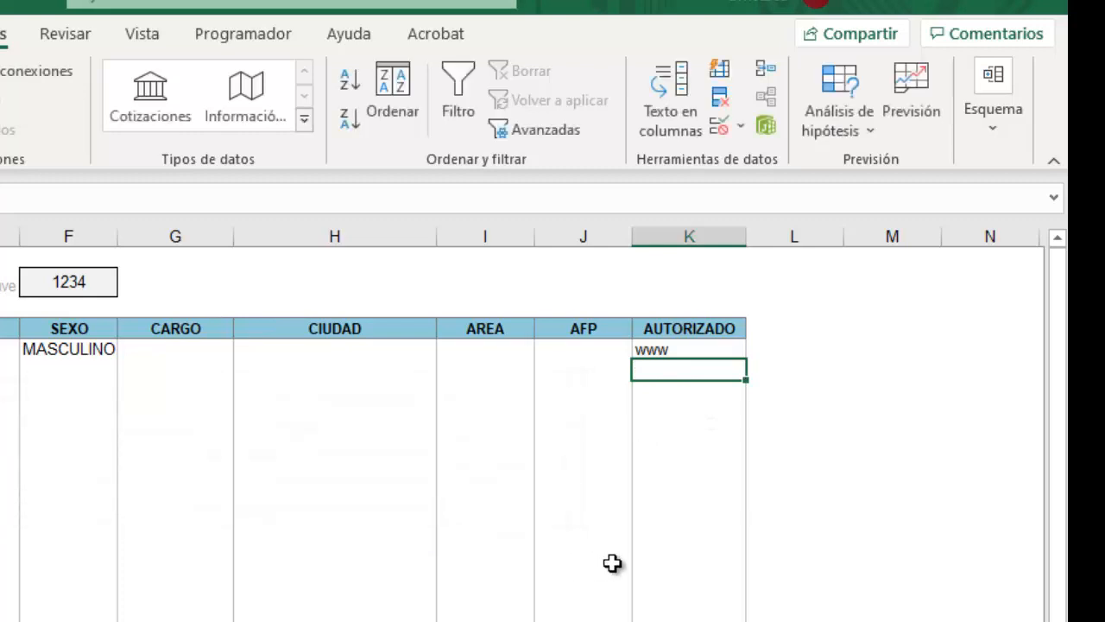
click(668, 349)
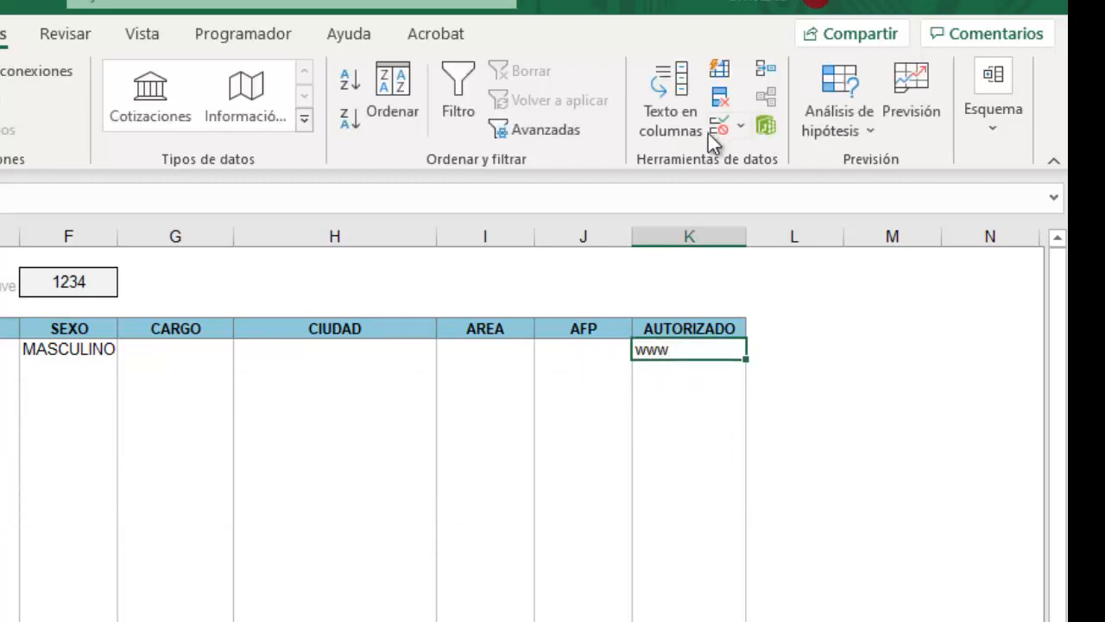
Inspect K6's validation settings, which show the shifted formula =F3=1234.
click(679, 372)
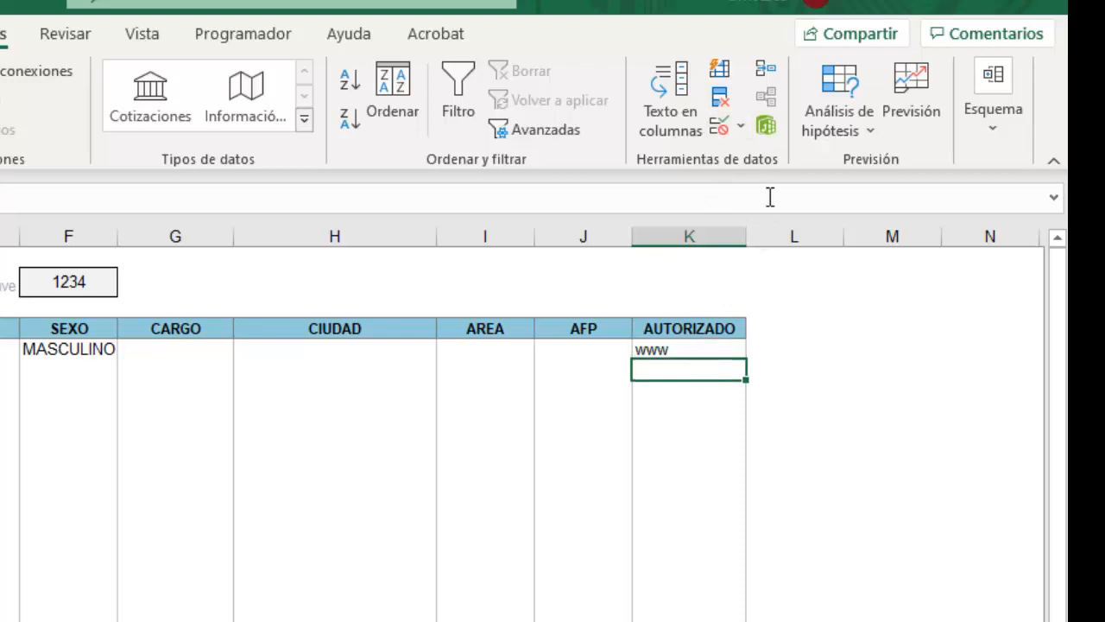
click(741, 130)
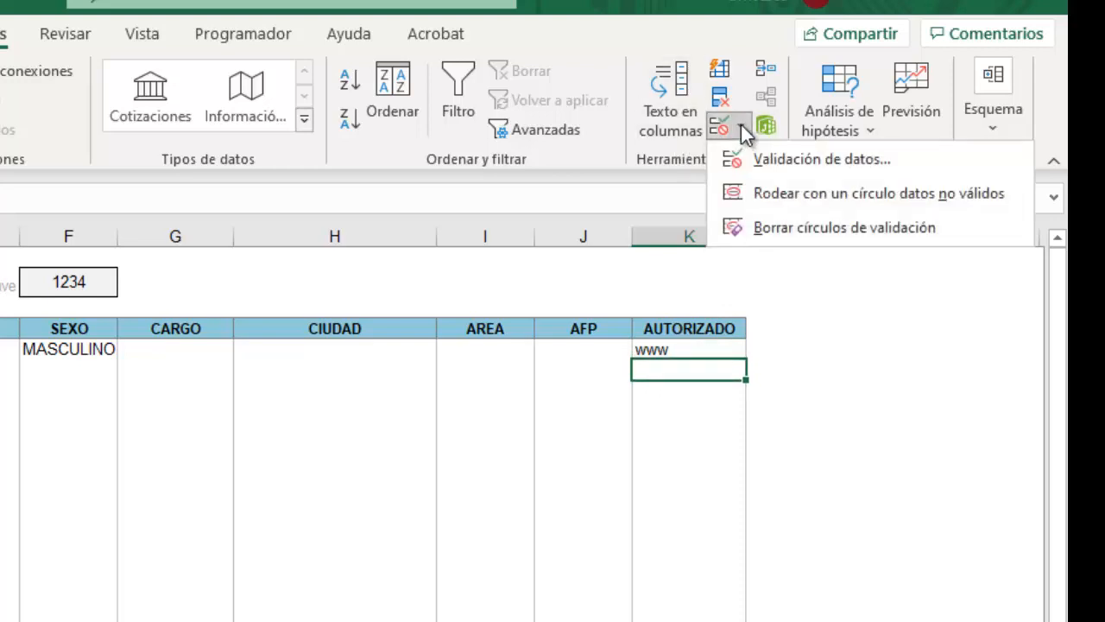
click(777, 155)
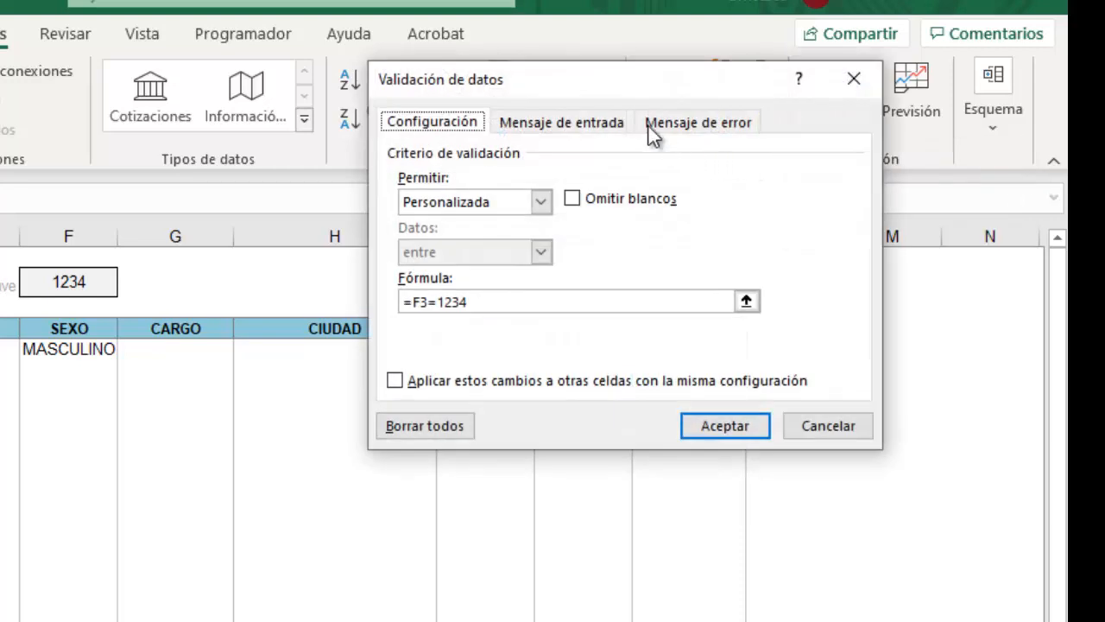
drag(608, 98, 273, 395)
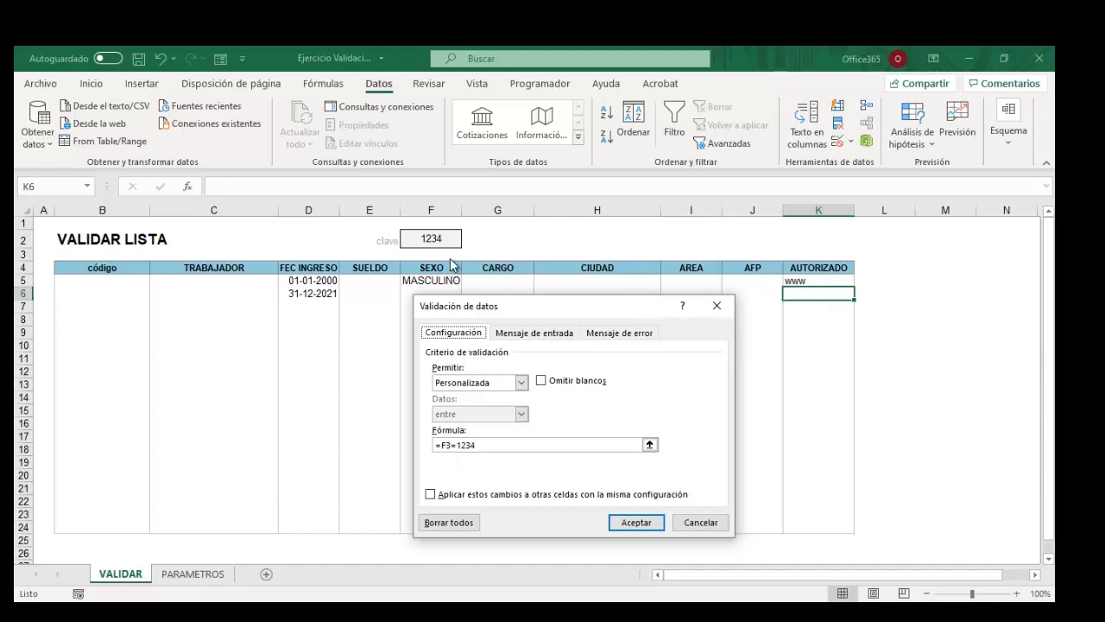
Change the validation formula for K5:K24 to the absolute =$F$2=1234.
click(701, 521)
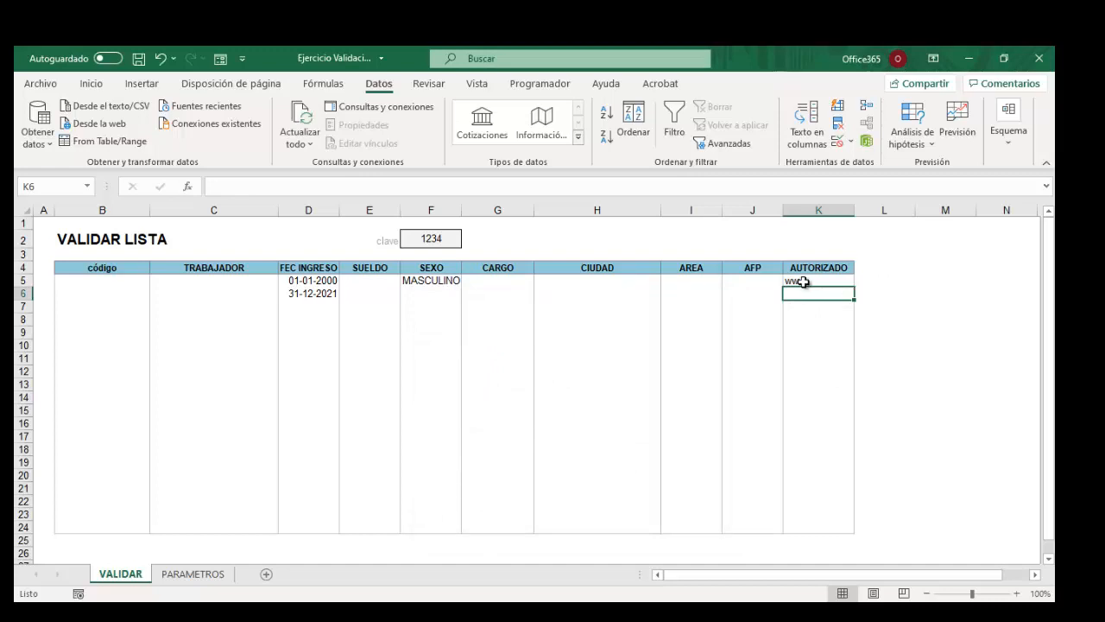
click(803, 280)
drag(803, 281, 811, 525)
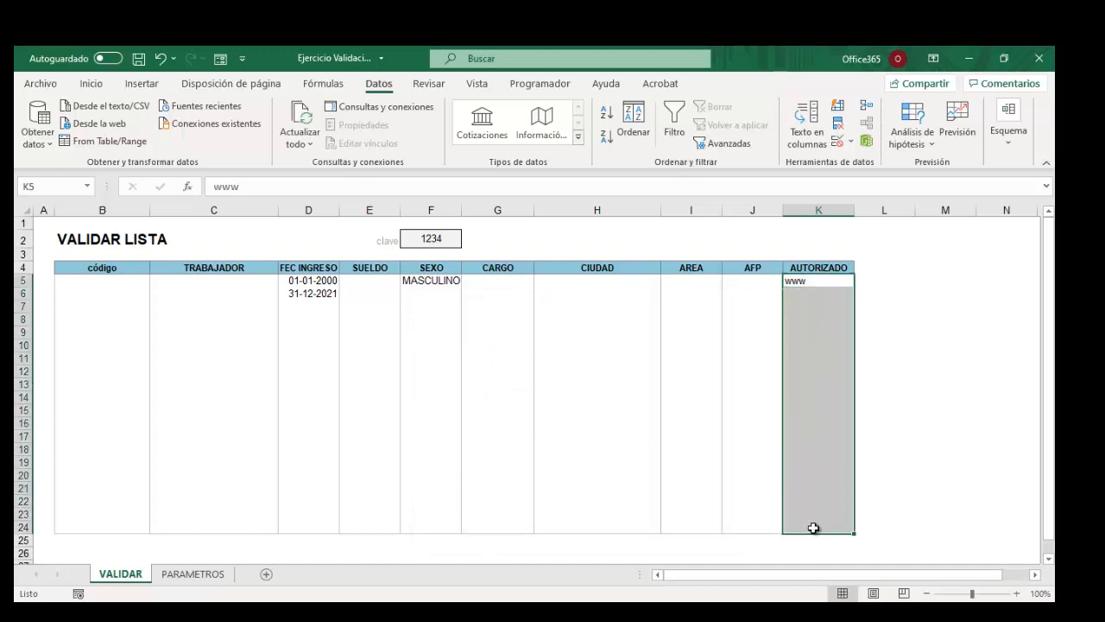
click(851, 142)
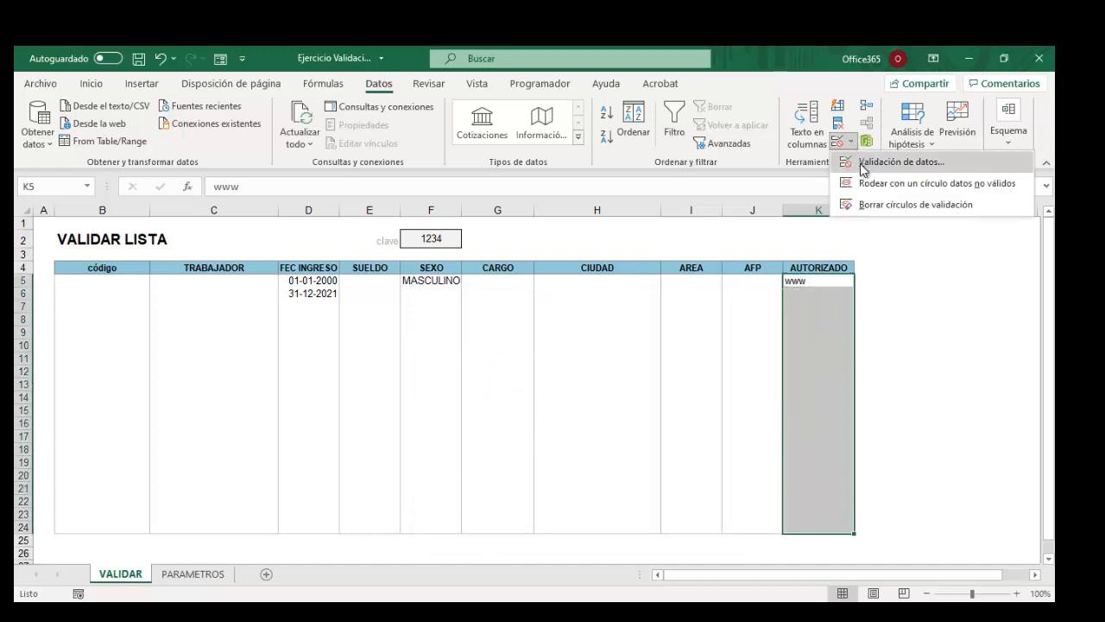
click(867, 169)
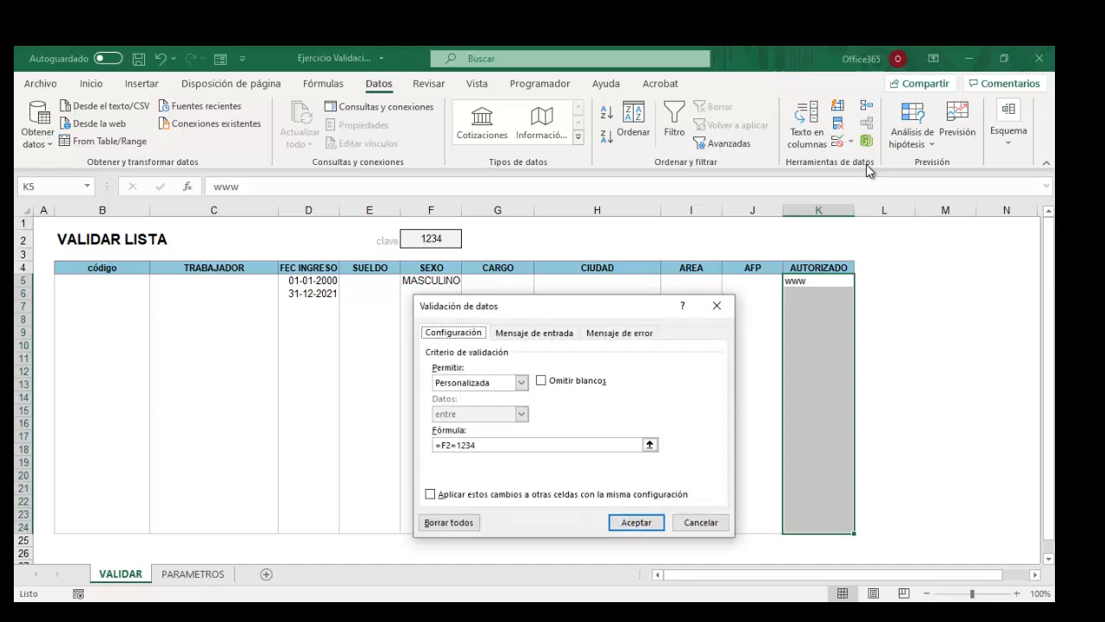
click(443, 445)
click(449, 444)
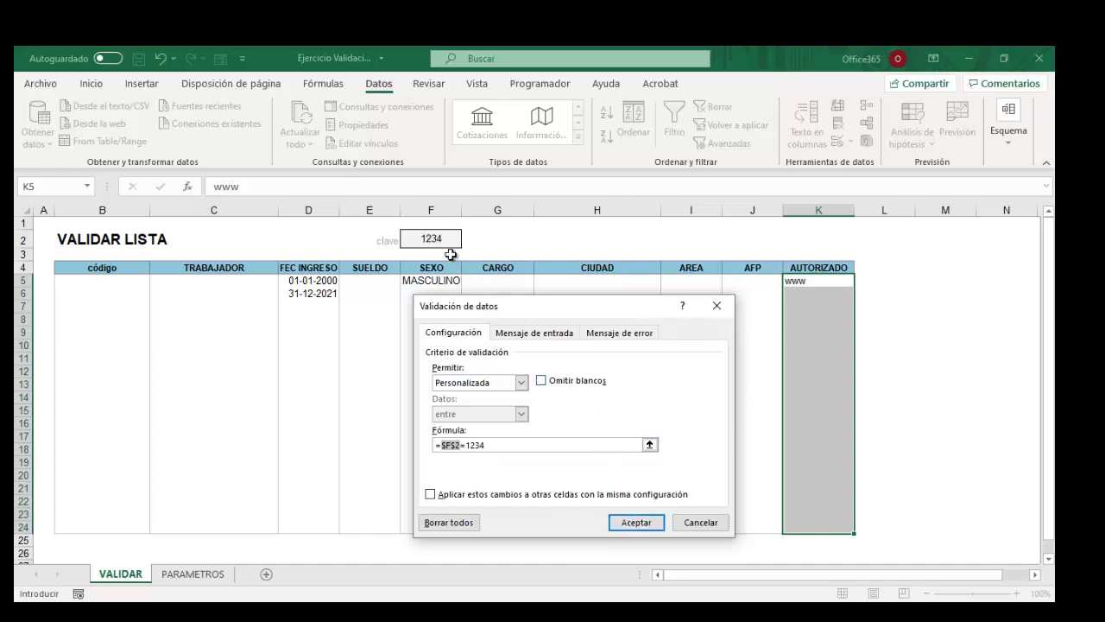
click(635, 523)
Delete the old www entry from cell K5.
click(810, 282)
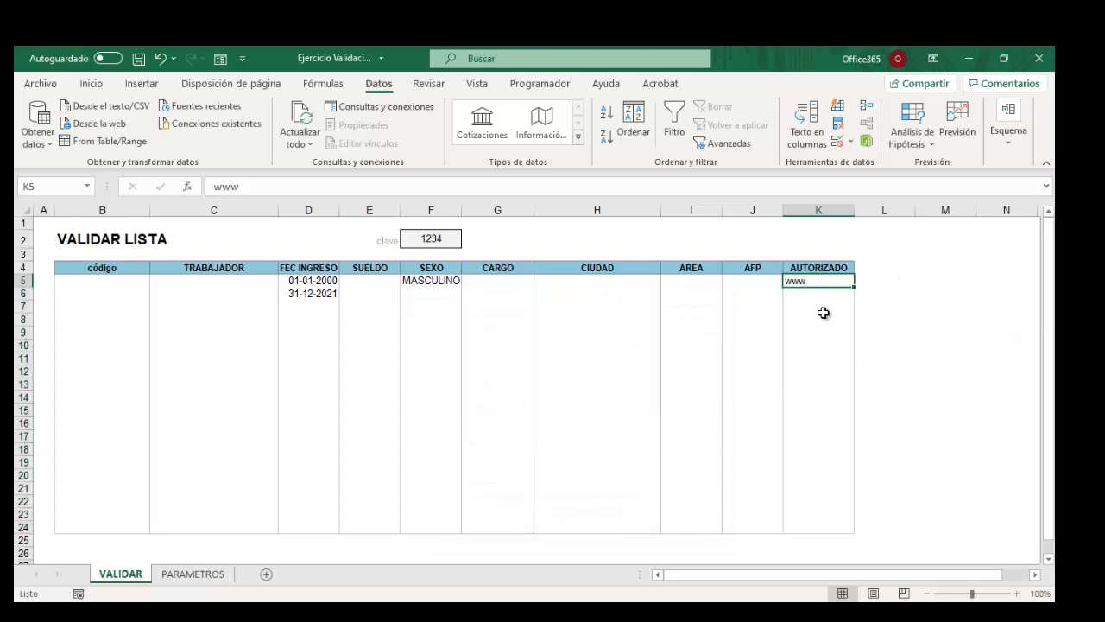
key(Delete)
click(933, 348)
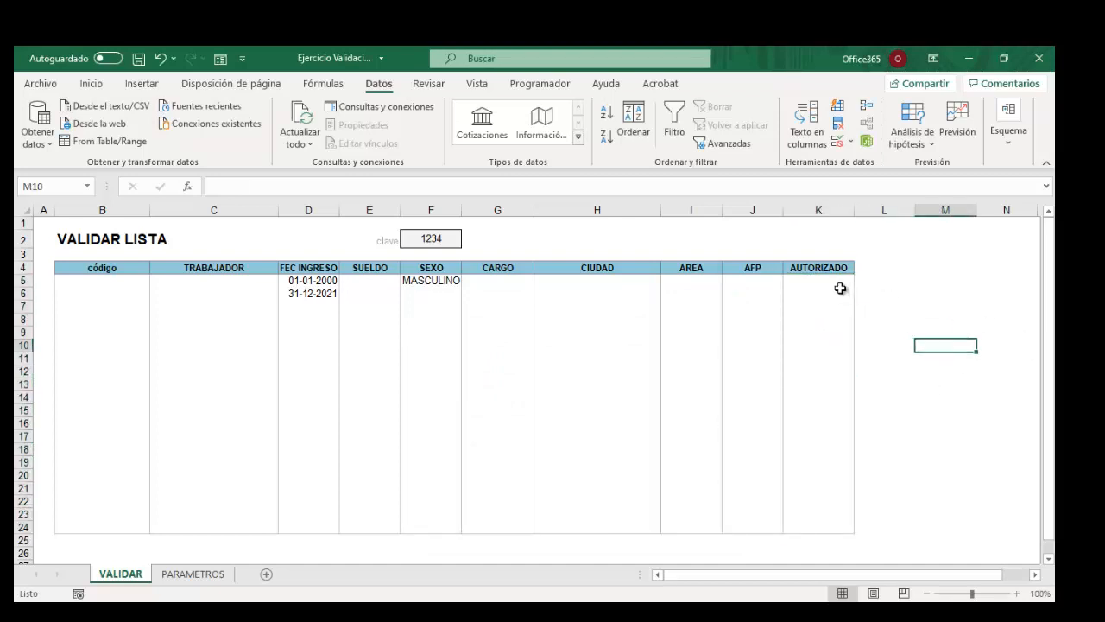
click(817, 281)
Enter www, www, www and ddd into AUTORIZADO cells K5 to K8.
text(www)
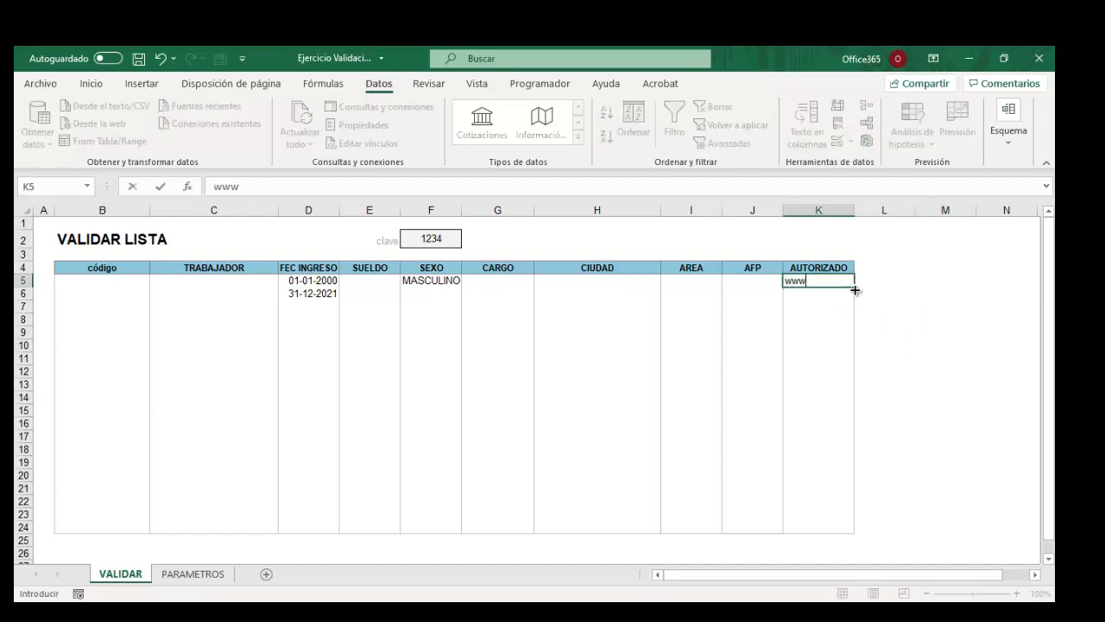
key(Return)
text(www)
key(Return)
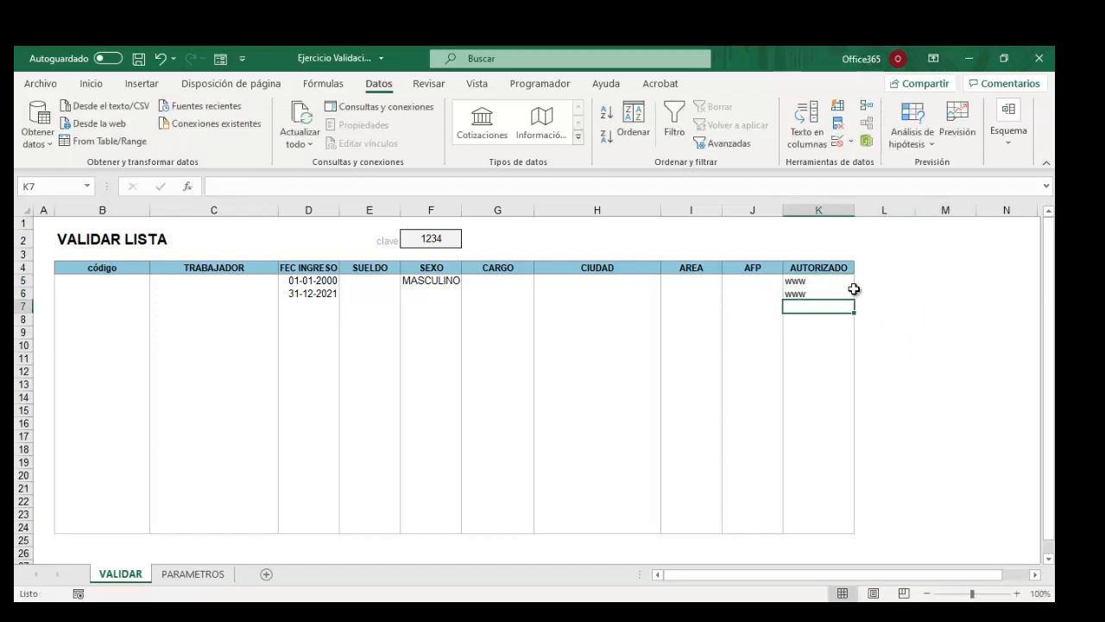
text(www)
key(Return)
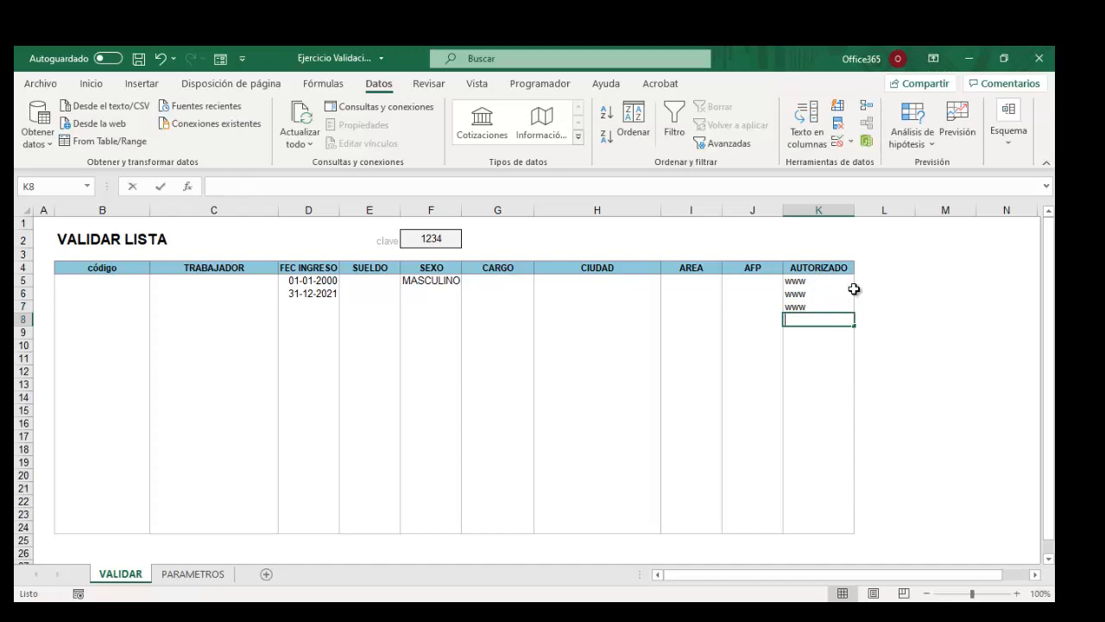
text(ddd)
key(Return)
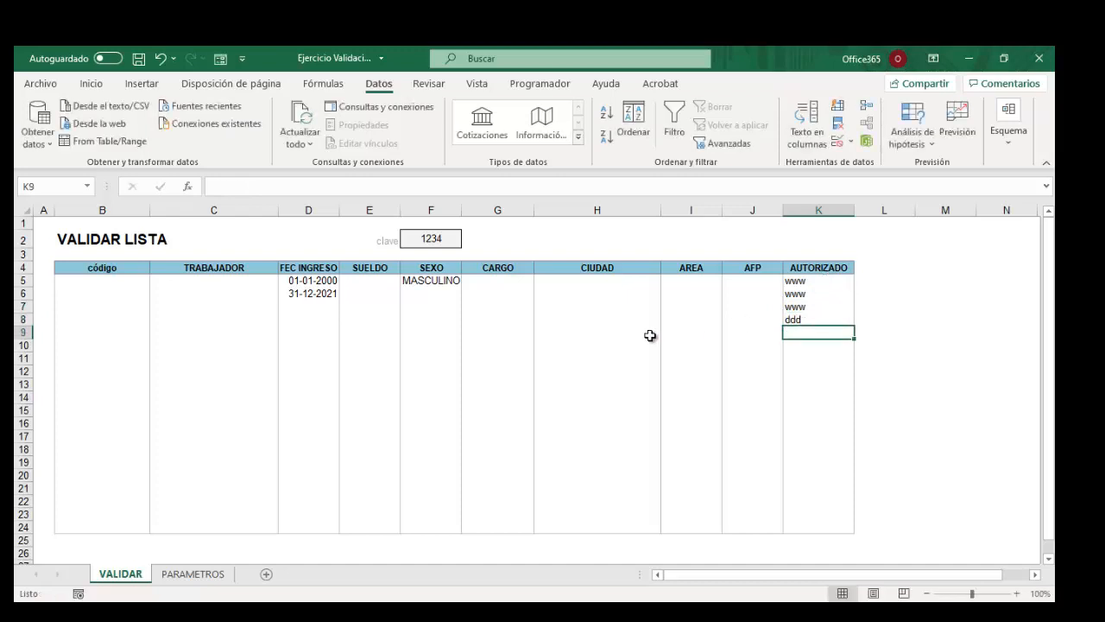
Clear the test entries in K5:K9 and select the clave cell F2.
drag(787, 281, 805, 335)
key(Delete)
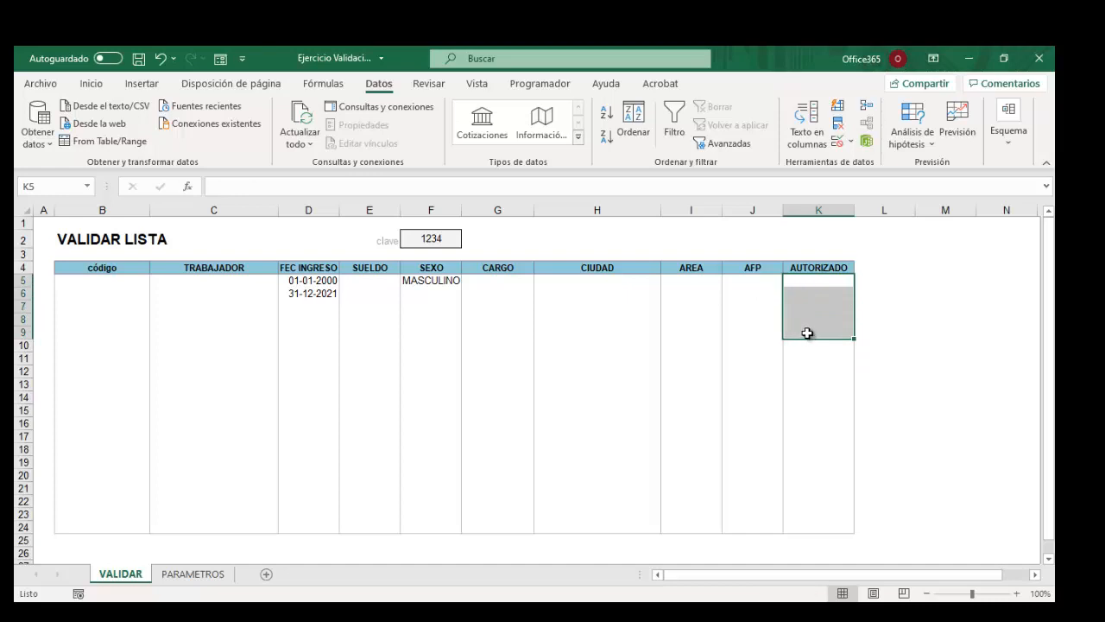
click(816, 283)
click(432, 237)
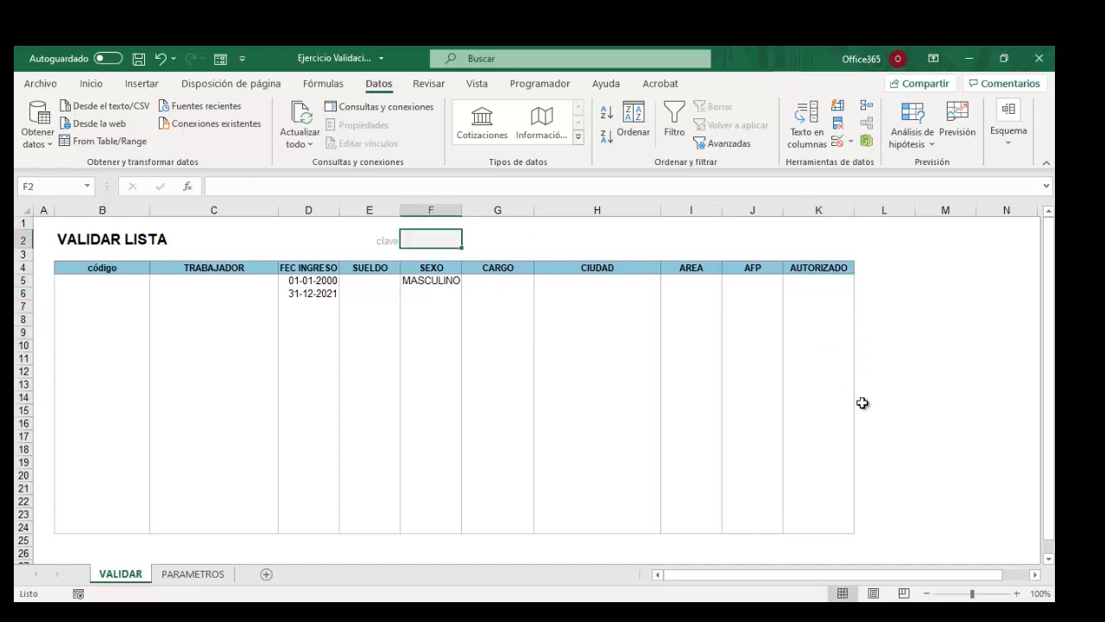
Confirm www in K5 is rejected while the clave is empty, cancel the error, and select F2.
click(813, 281)
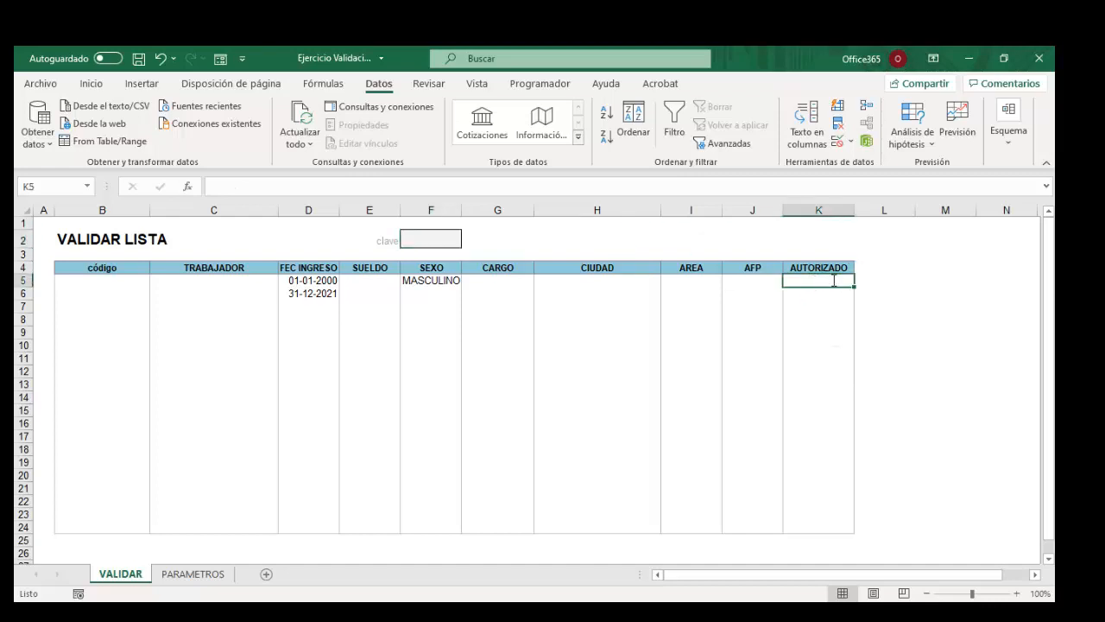
text(www)
key(Return)
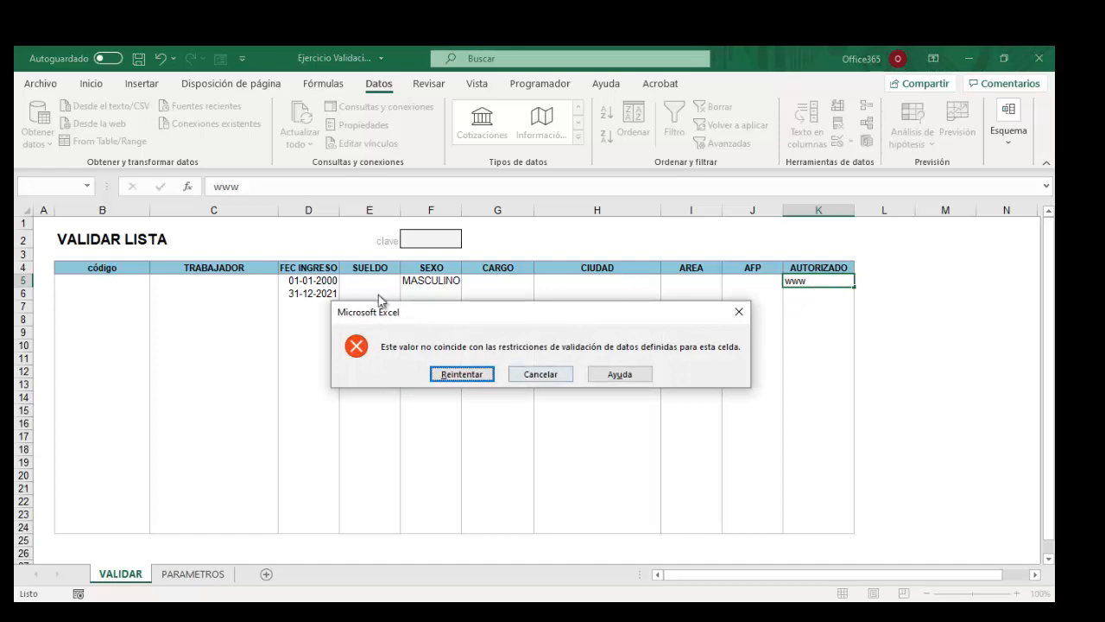
click(464, 374)
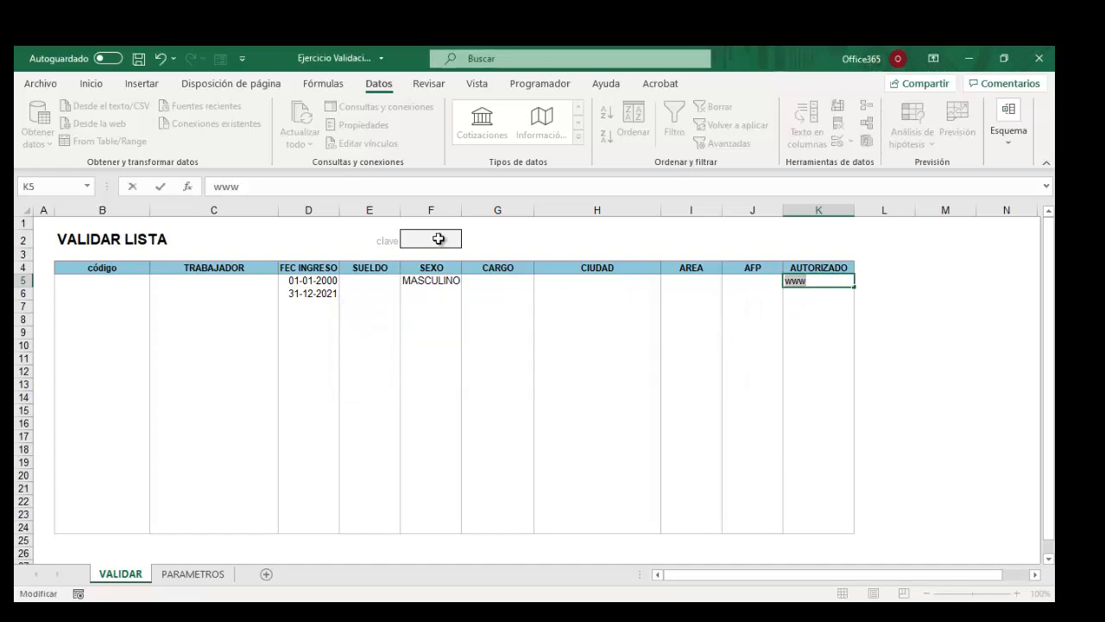
click(439, 250)
click(541, 374)
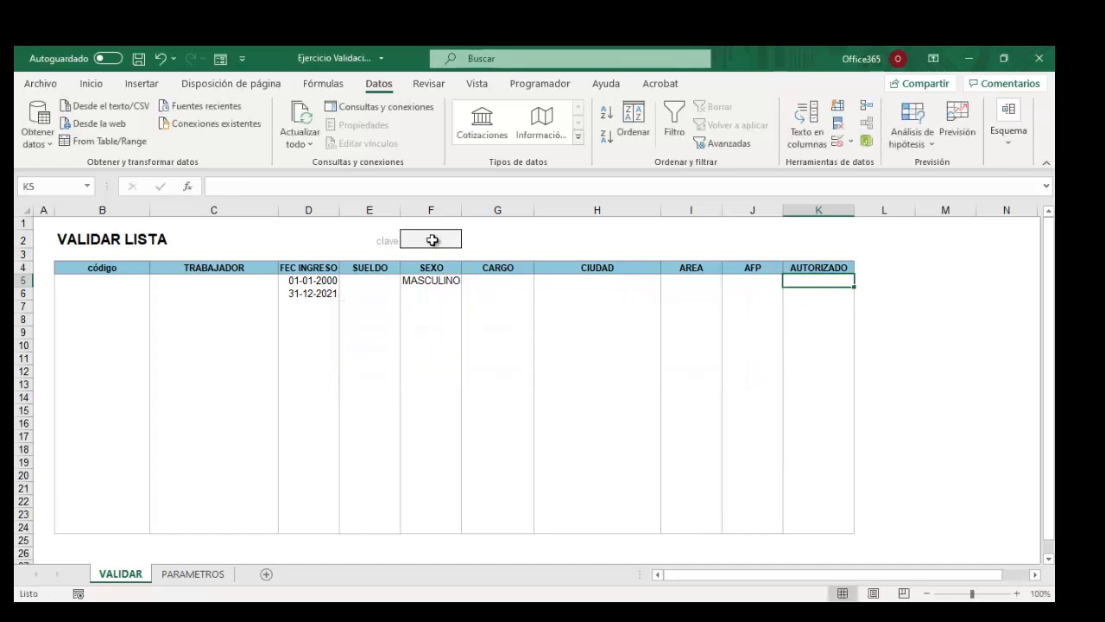
click(432, 238)
Restore the clave to 1234 and enter www in three AUTORIZADO cells, which are accepted.
text(1234)
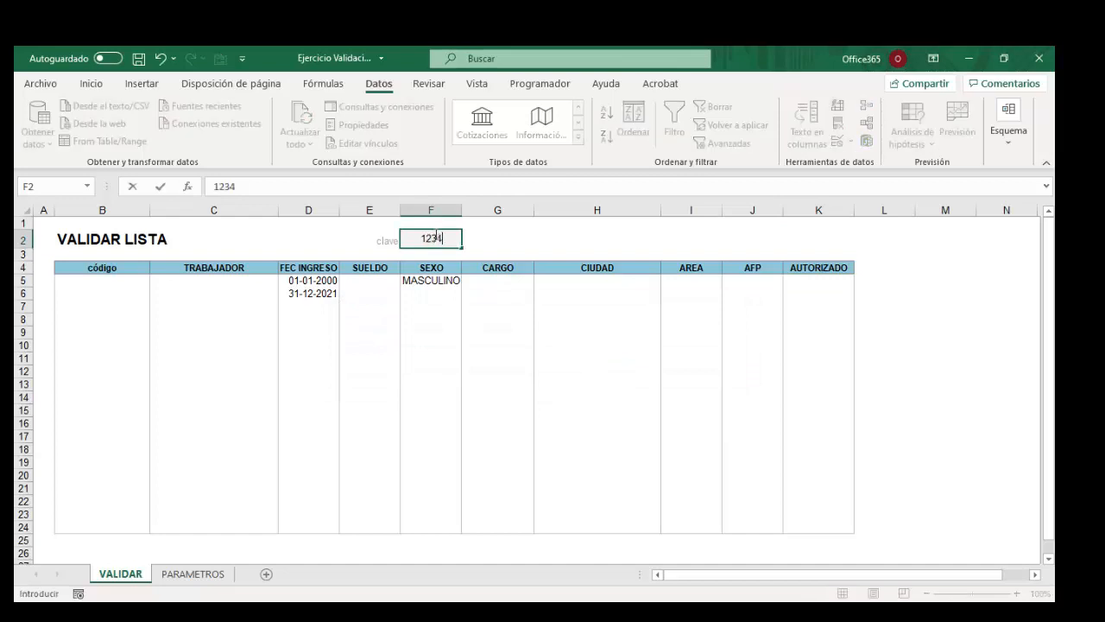
key(Return)
click(817, 283)
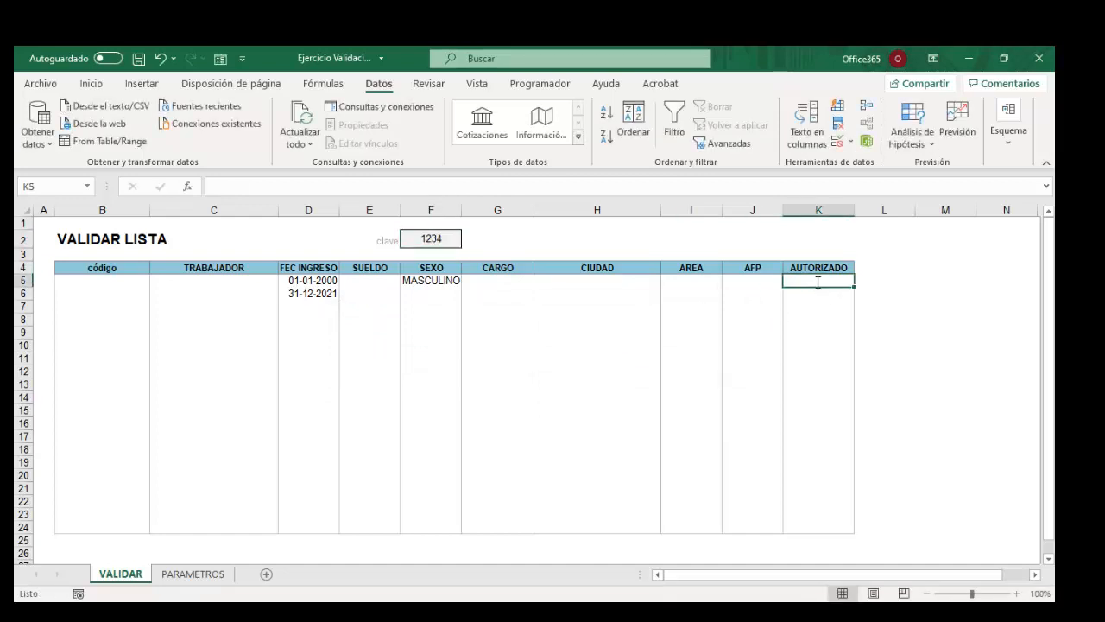
text(www)
key(Return)
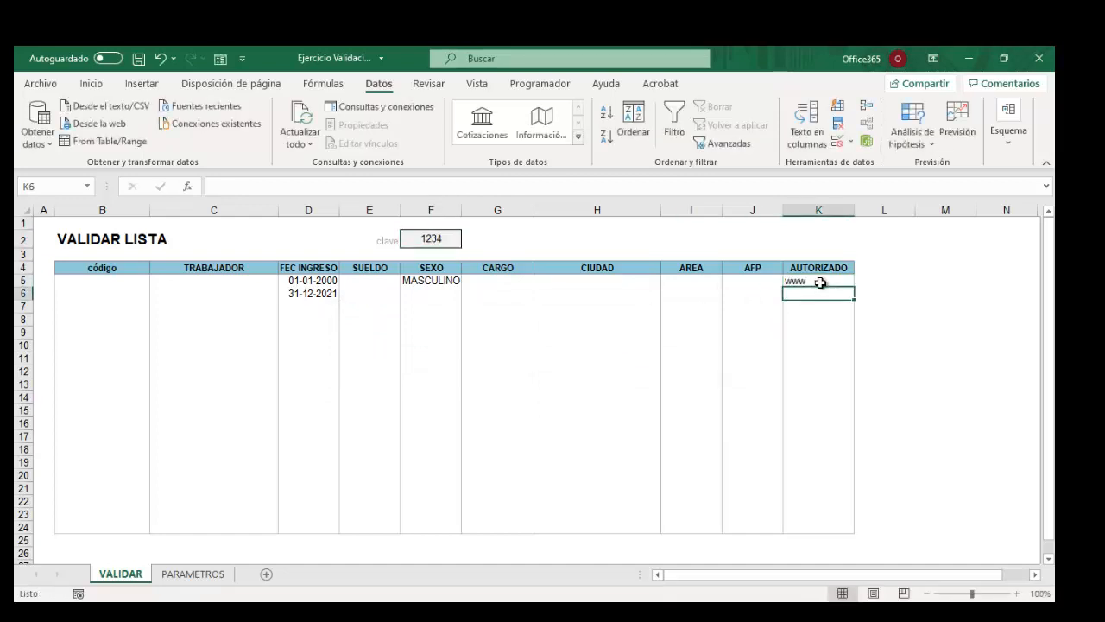
text(www)
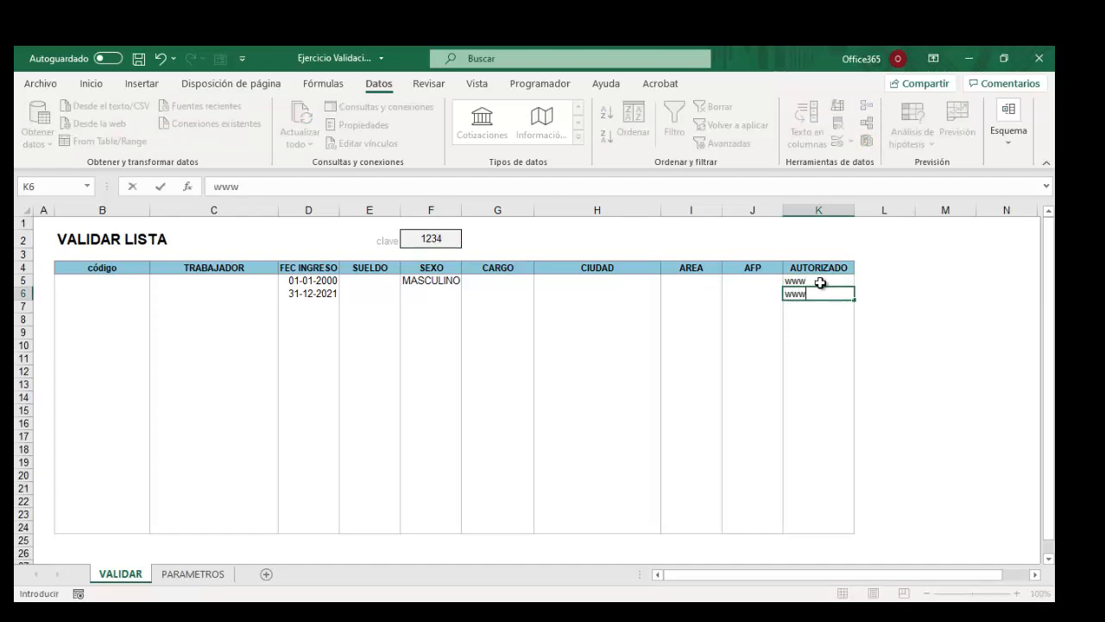
click(823, 356)
text(www)
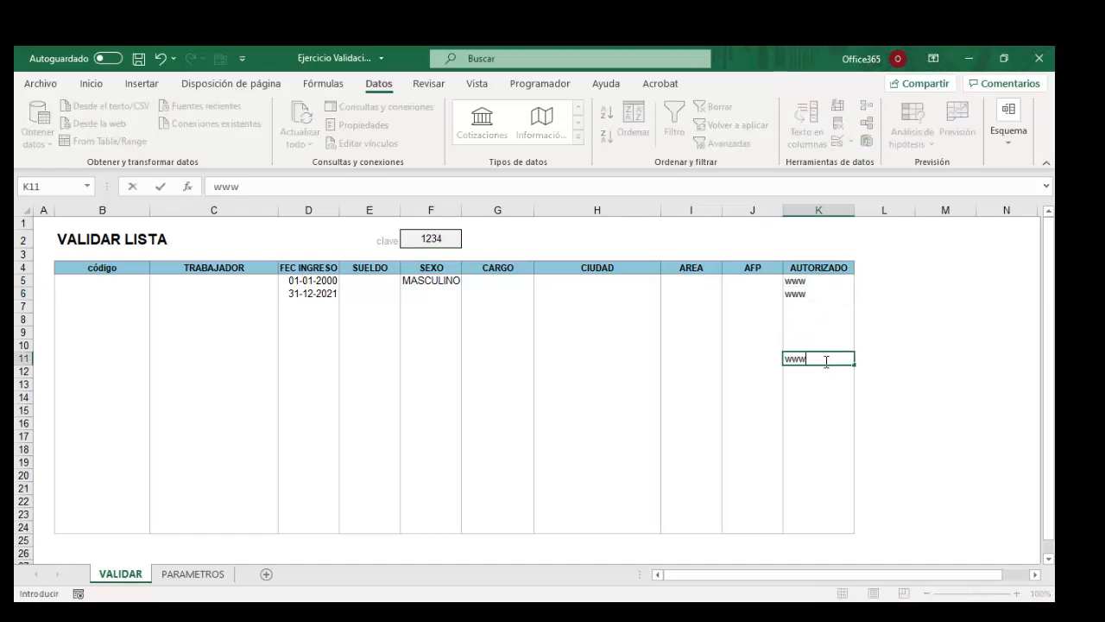
click(827, 422)
key(Up)
key(Up)
Review the www entries and the input messages shown on the SEXO cells.
click(794, 357)
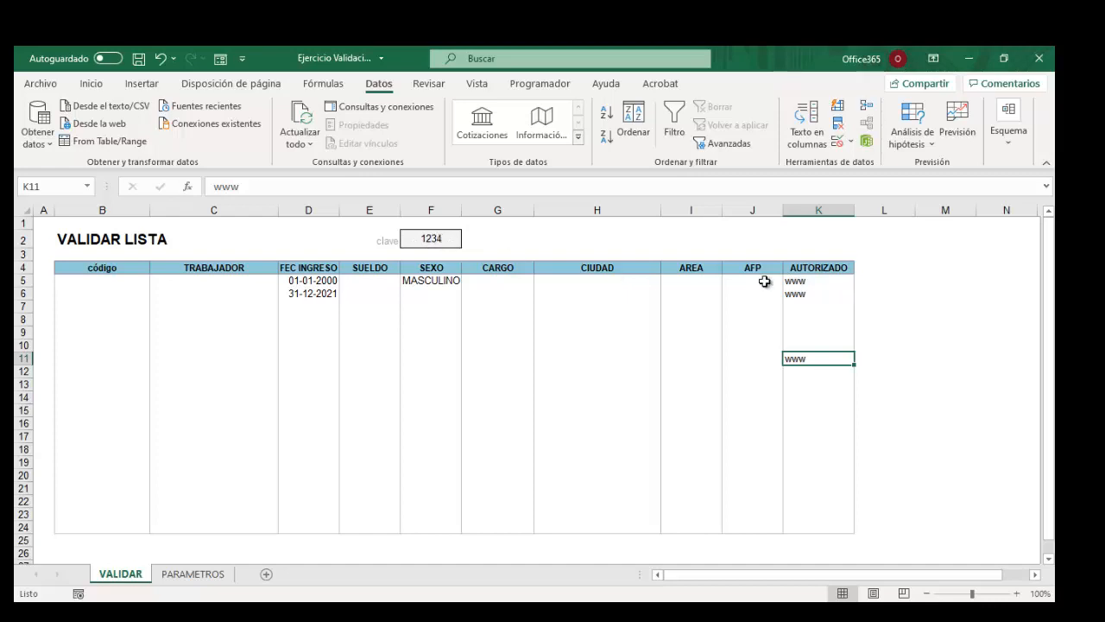
click(446, 253)
click(440, 268)
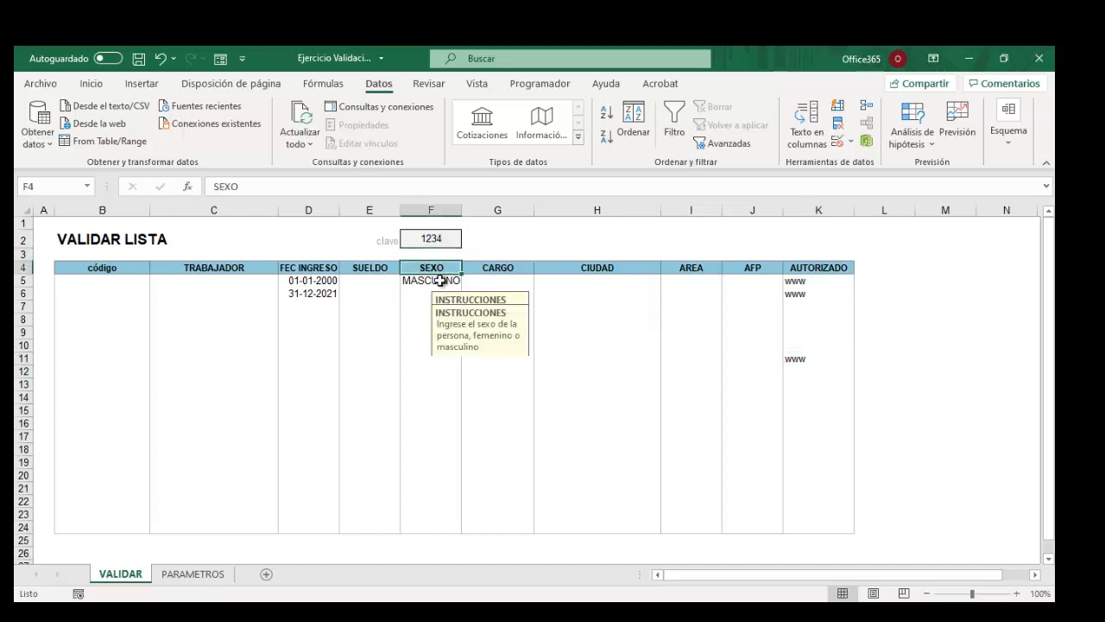
click(439, 282)
click(436, 373)
click(440, 449)
click(752, 410)
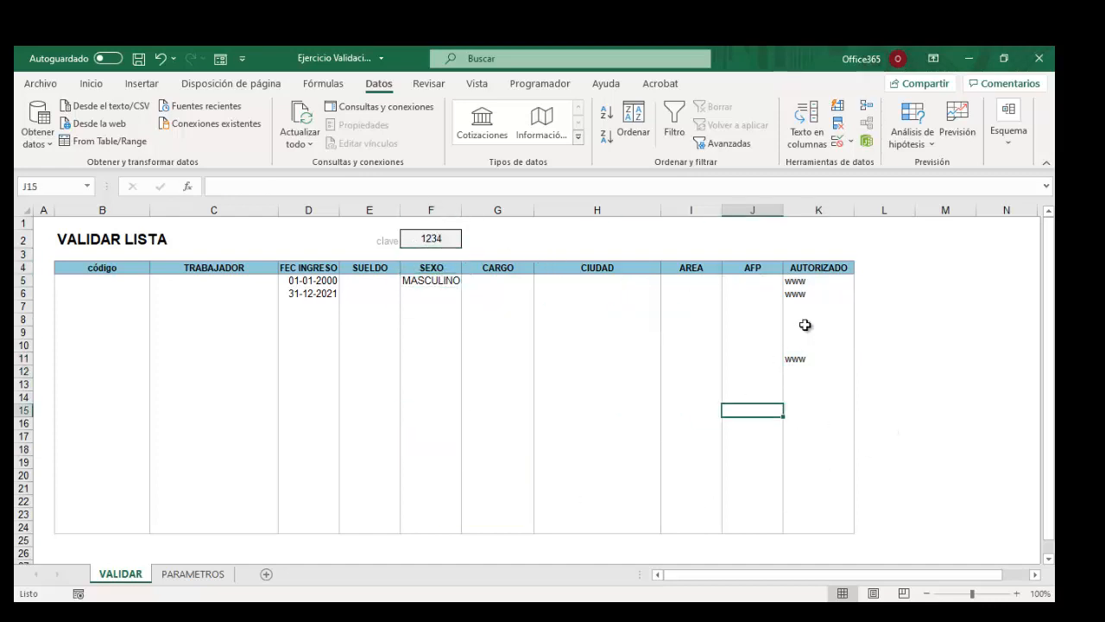
click(816, 320)
Delete the www entries from K5 downward, then point out helper cell M3 and the clave cell.
click(801, 283)
drag(796, 290, 802, 384)
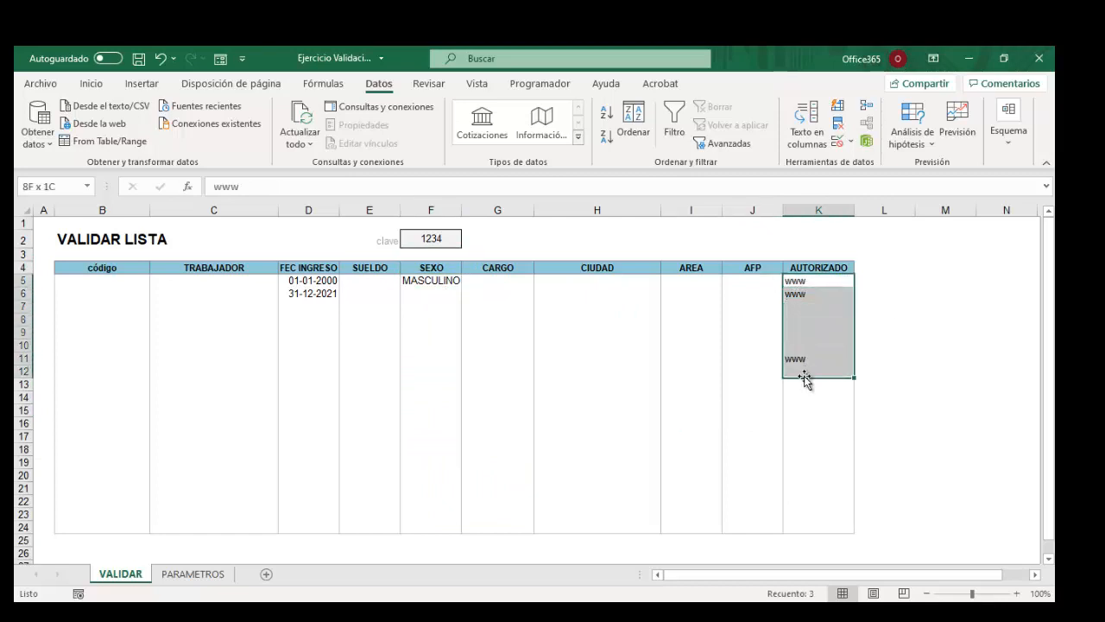
key(Delete)
click(801, 395)
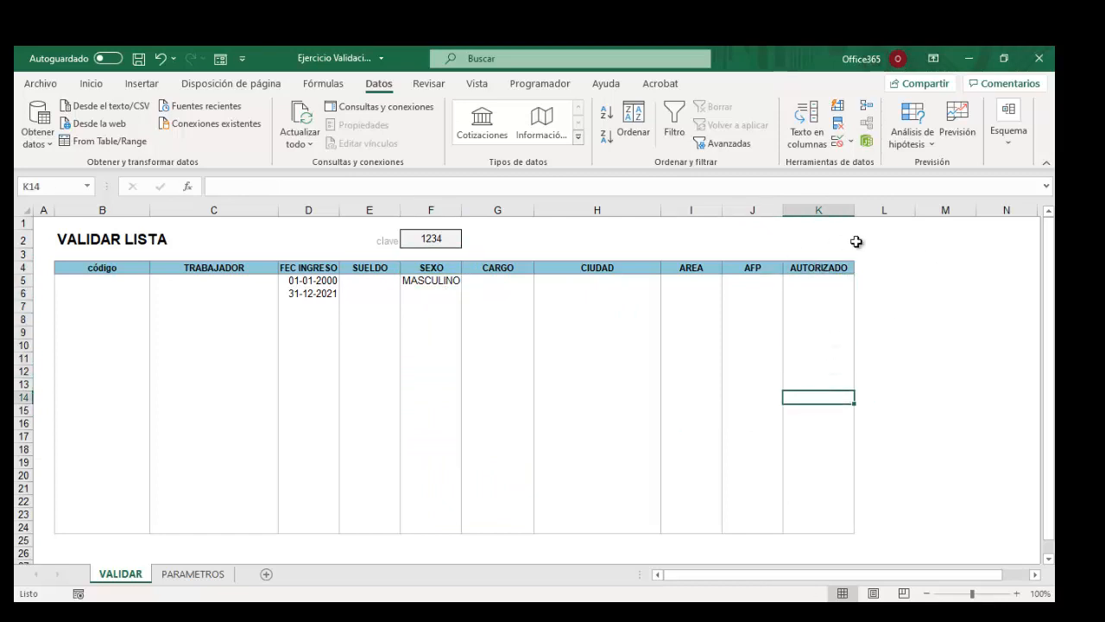
click(936, 254)
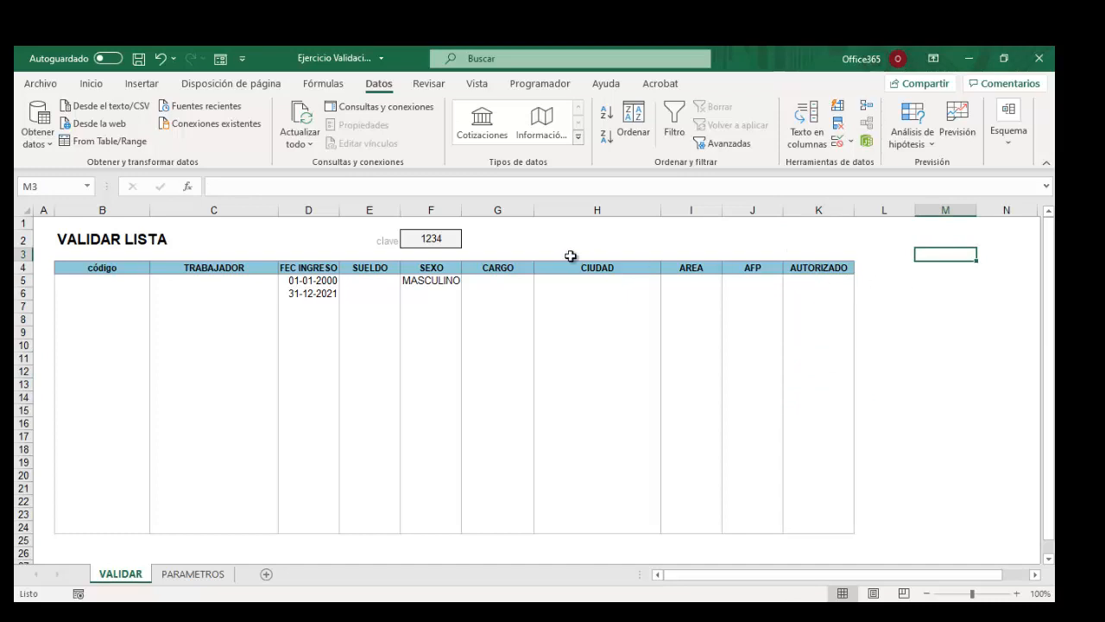
click(414, 239)
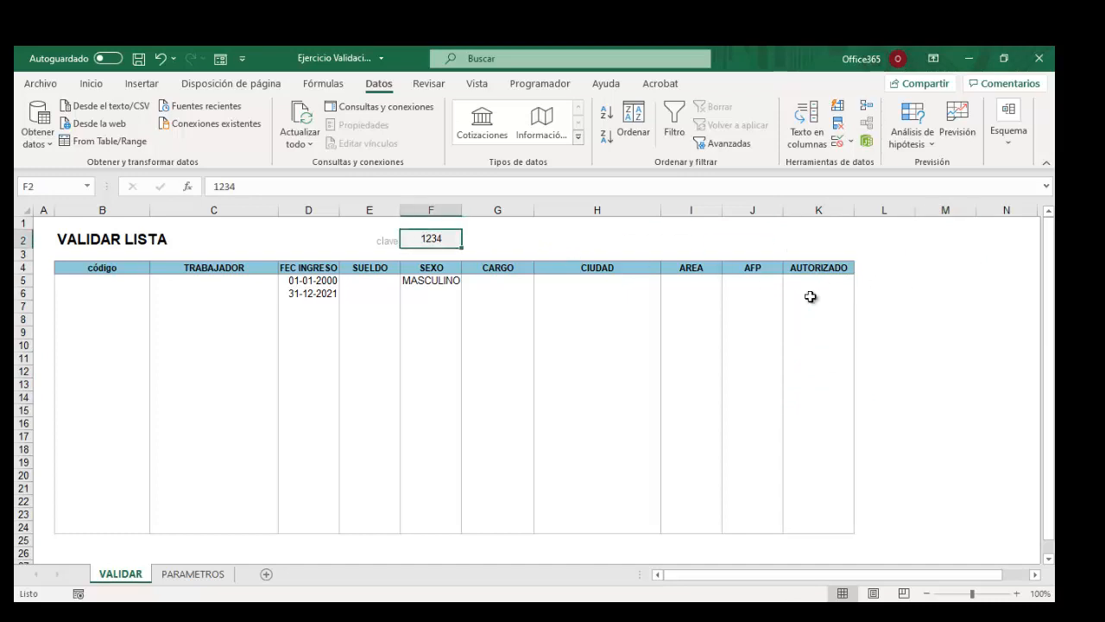
Enter 100 in both M2 and M3.
click(770, 245)
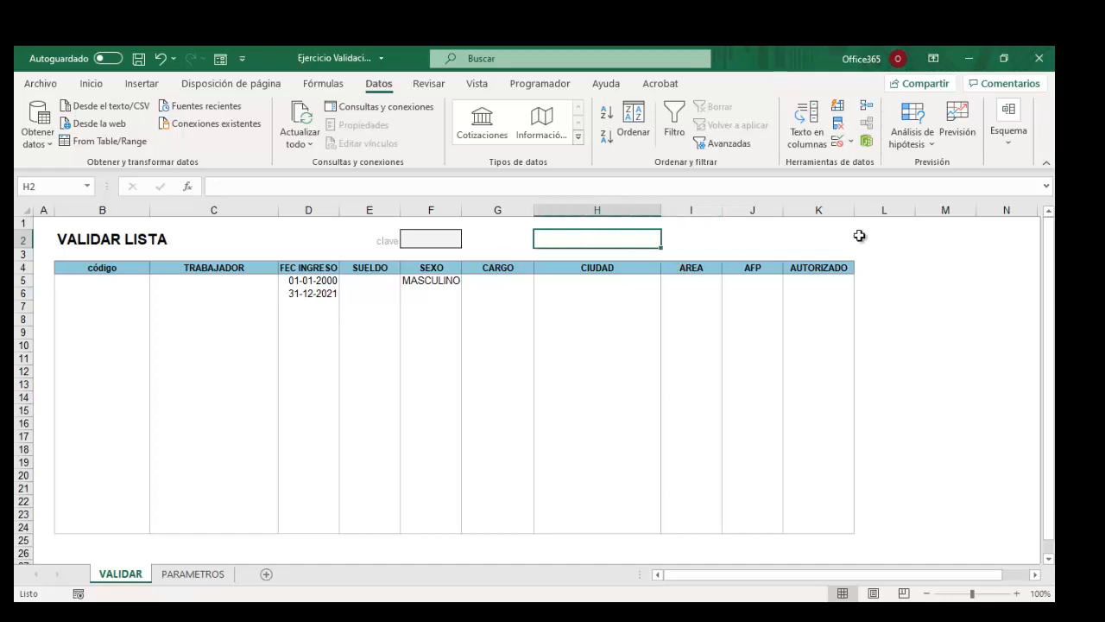
click(955, 238)
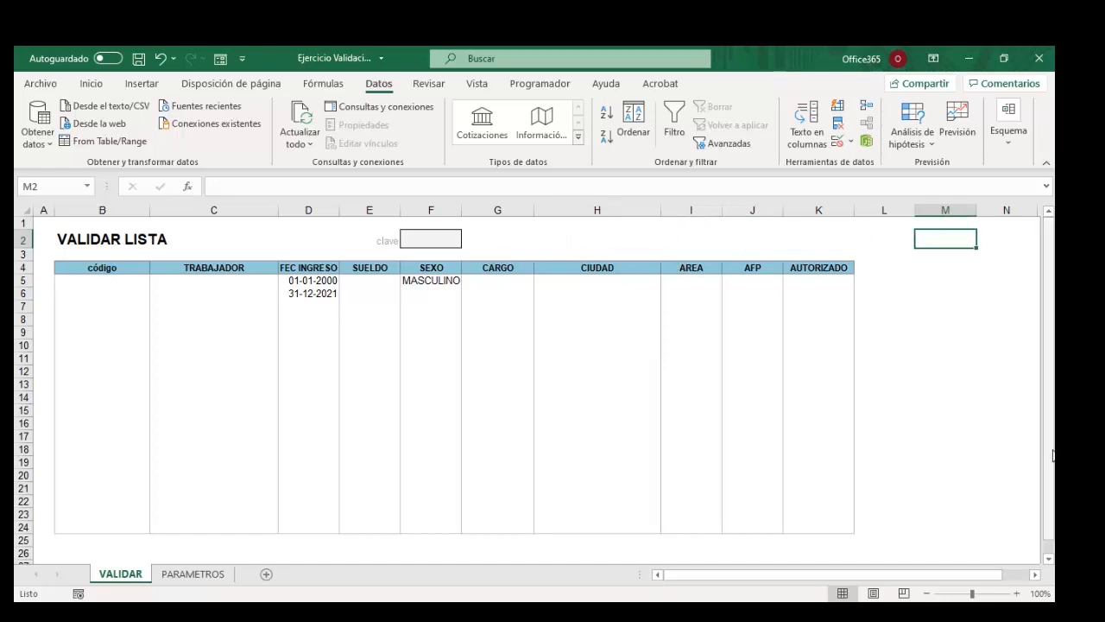
text(100)
key(Return)
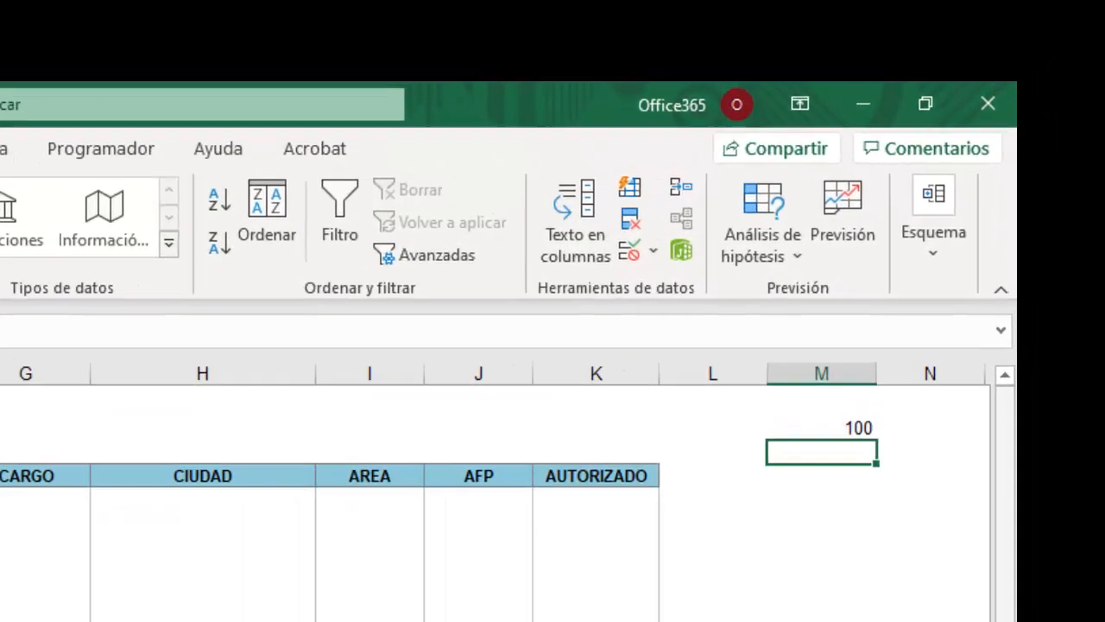
text(100)
key(Return)
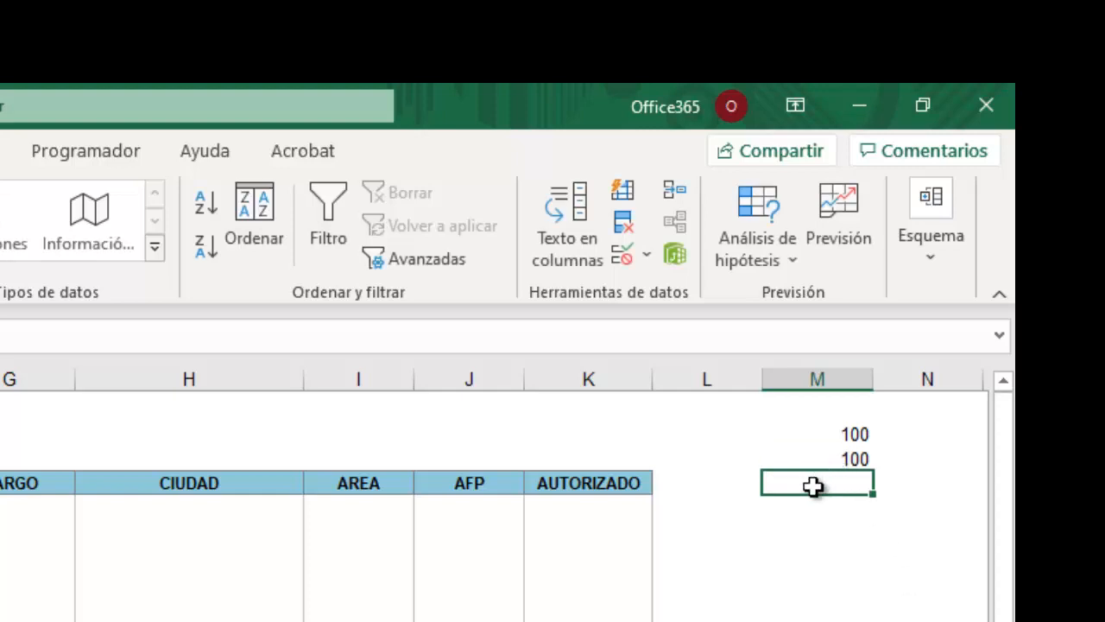
key(Up)
key(Up)
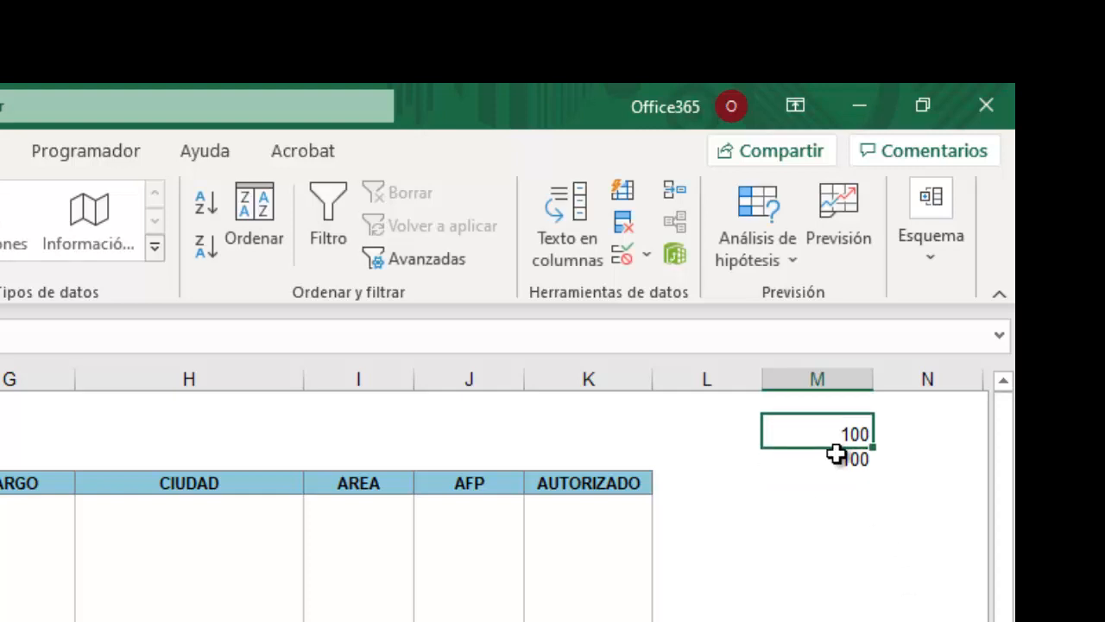
Compare the M2 and M3 values and select the AUTORIZADO column from K5 downward.
click(836, 454)
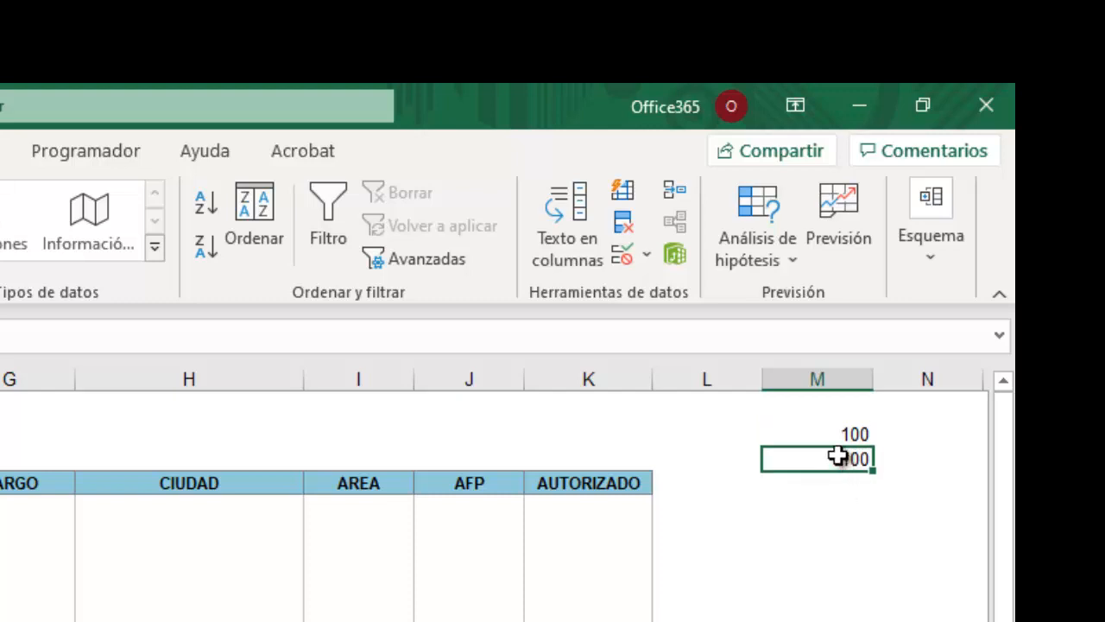
click(846, 439)
click(837, 458)
click(838, 431)
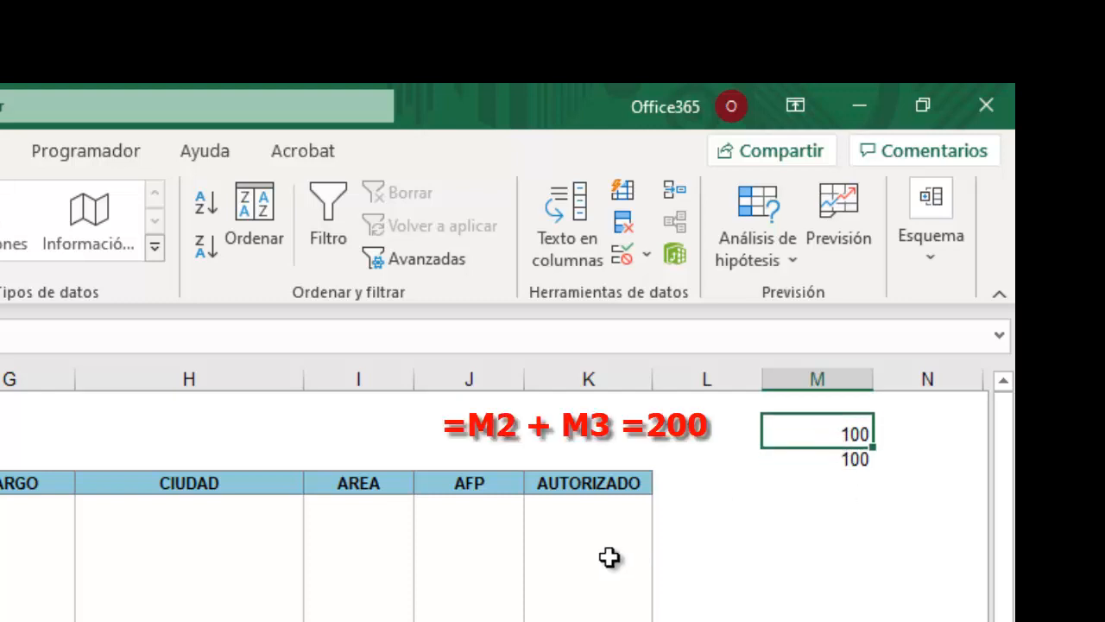
drag(585, 510, 587, 618)
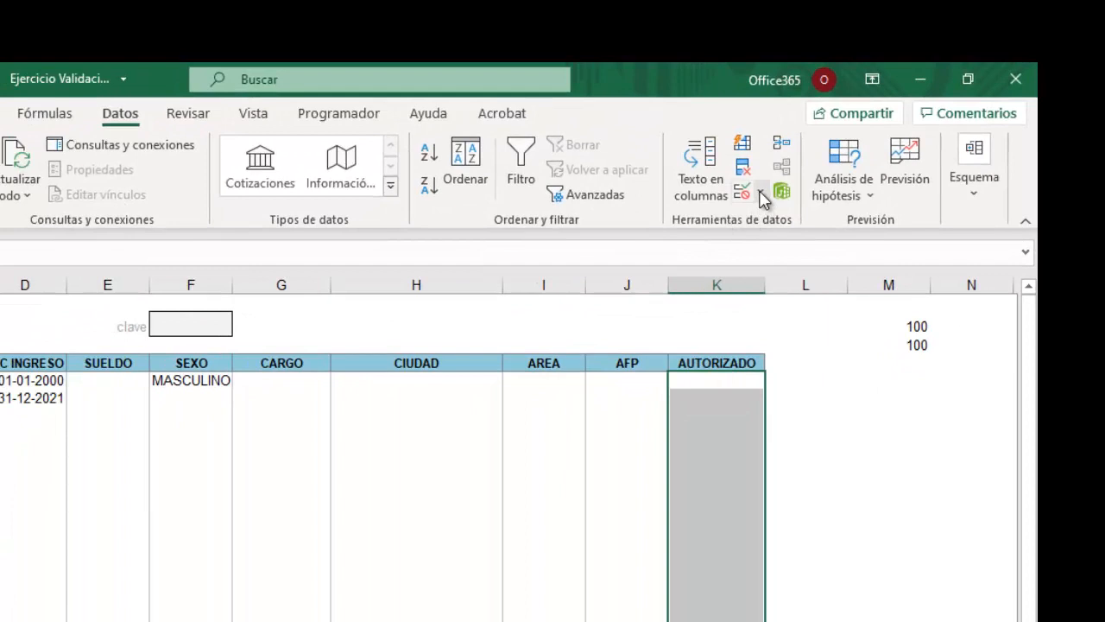
Replace the =$F$2=1234 validation formula with =M2+M3=200, referencing cells M2 and M3.
click(760, 195)
click(784, 220)
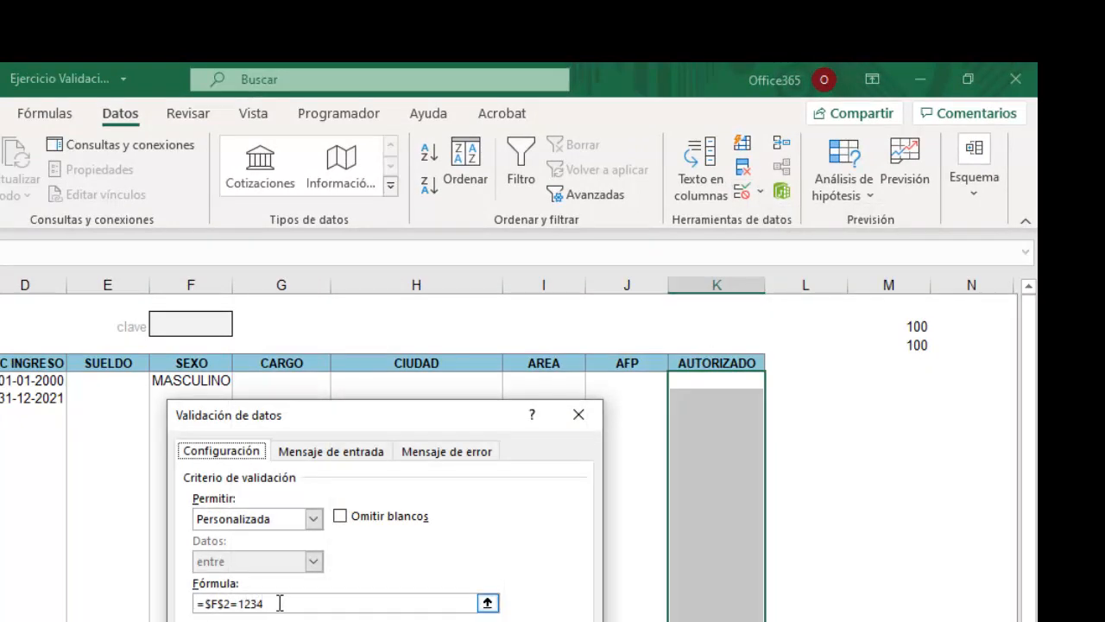
drag(279, 603, 163, 603)
key(BackSpace)
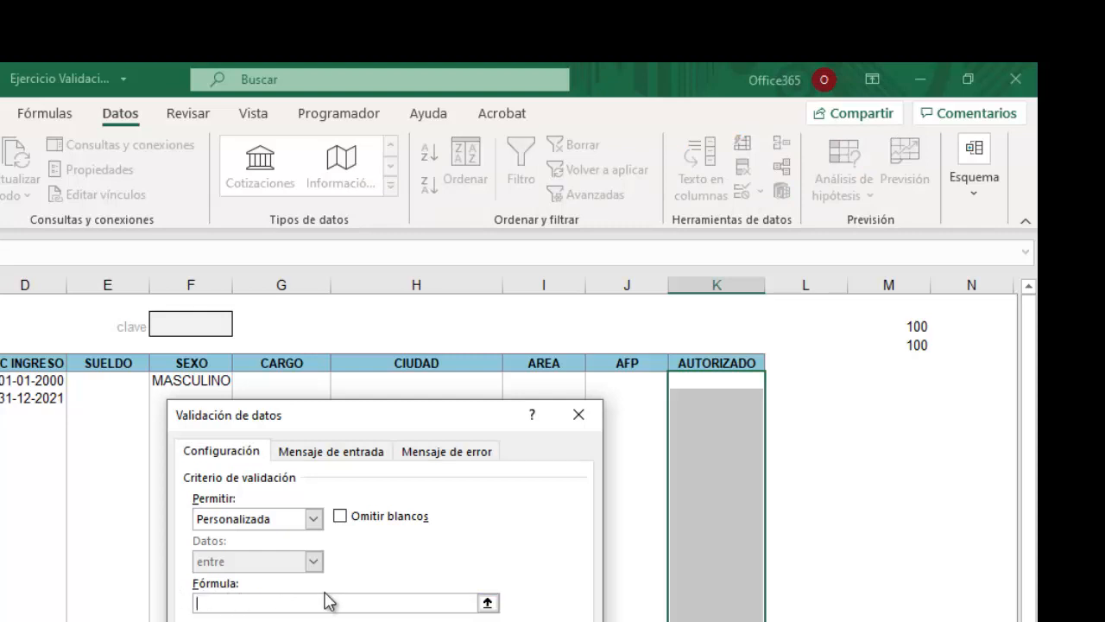
text(=)
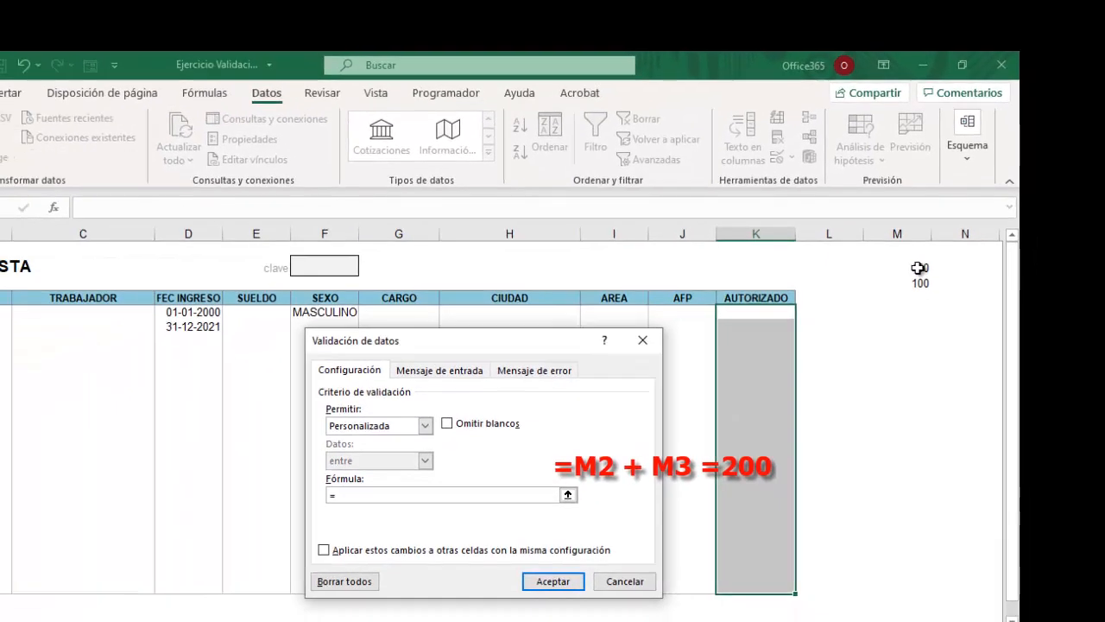
click(915, 326)
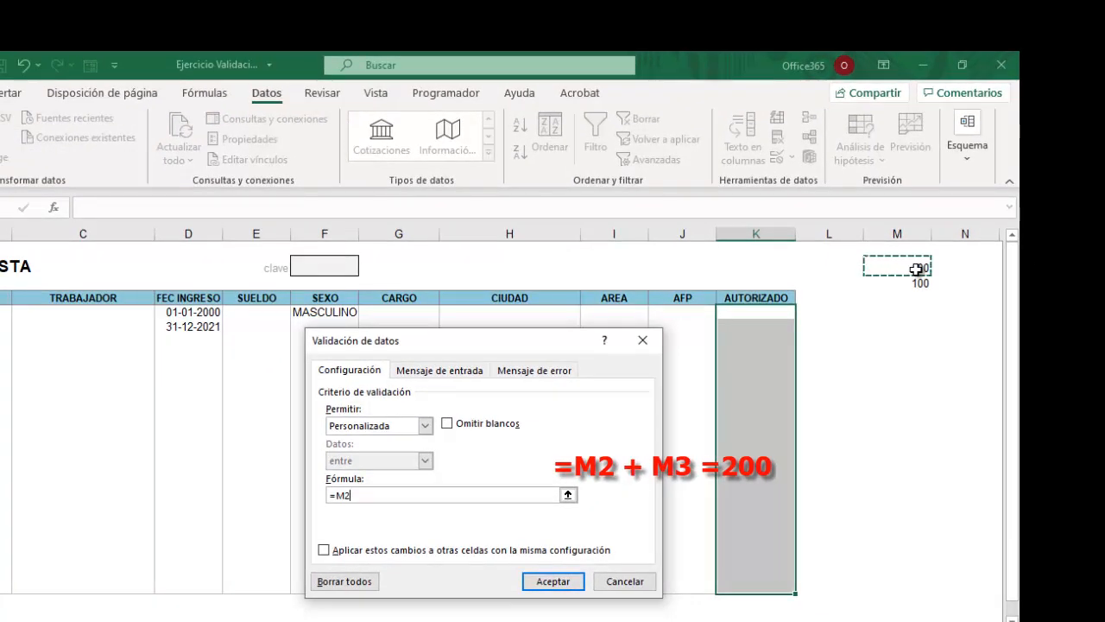
text(+)
click(920, 285)
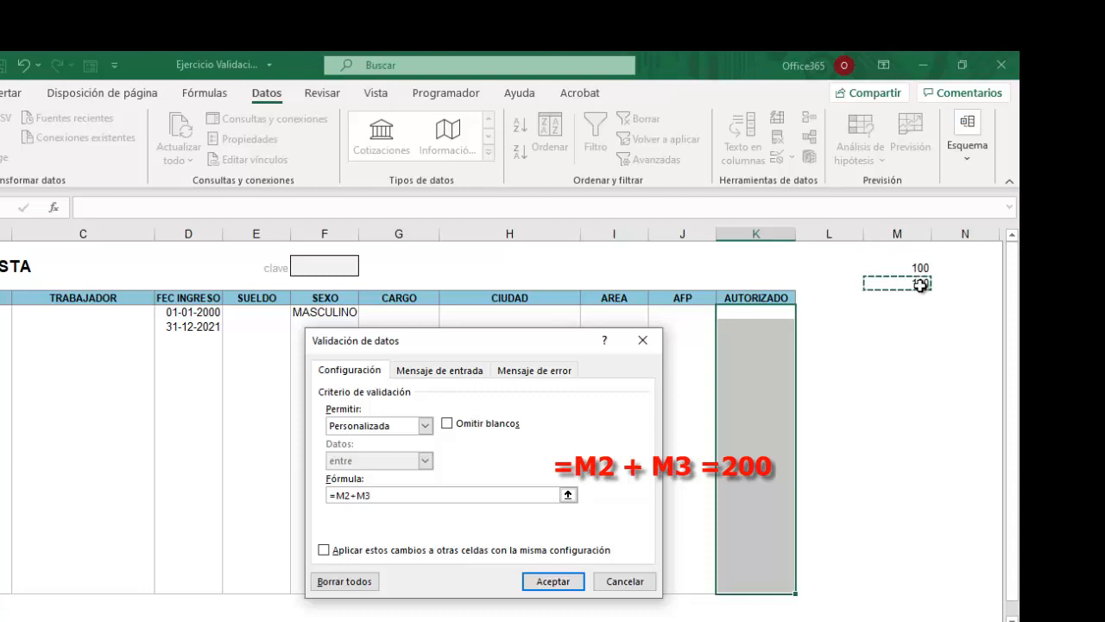
text(=200)
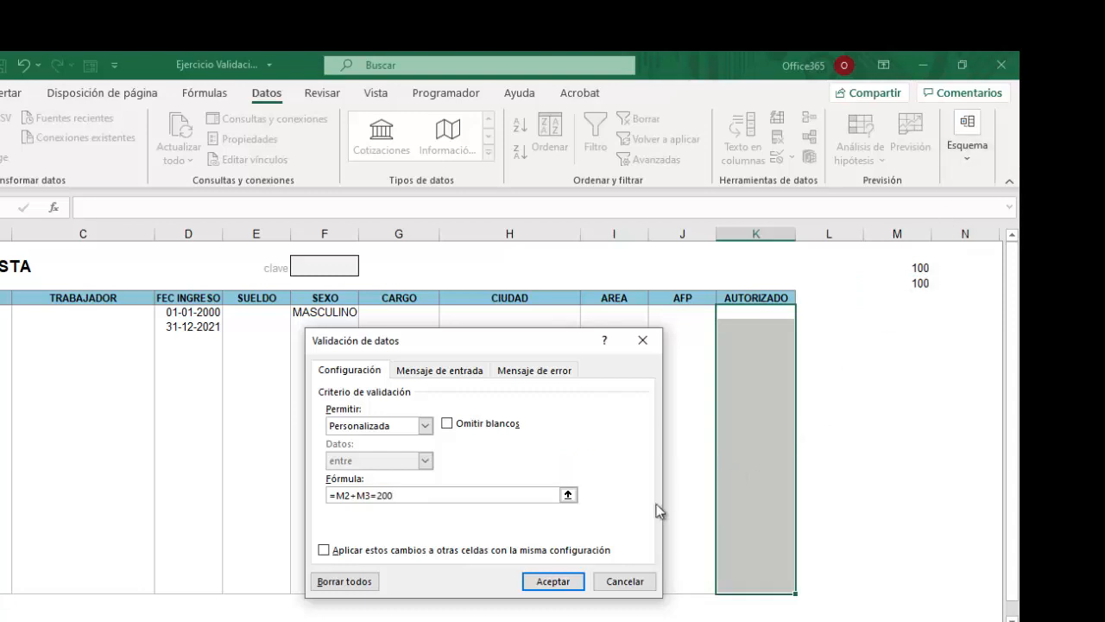
click(537, 581)
click(914, 367)
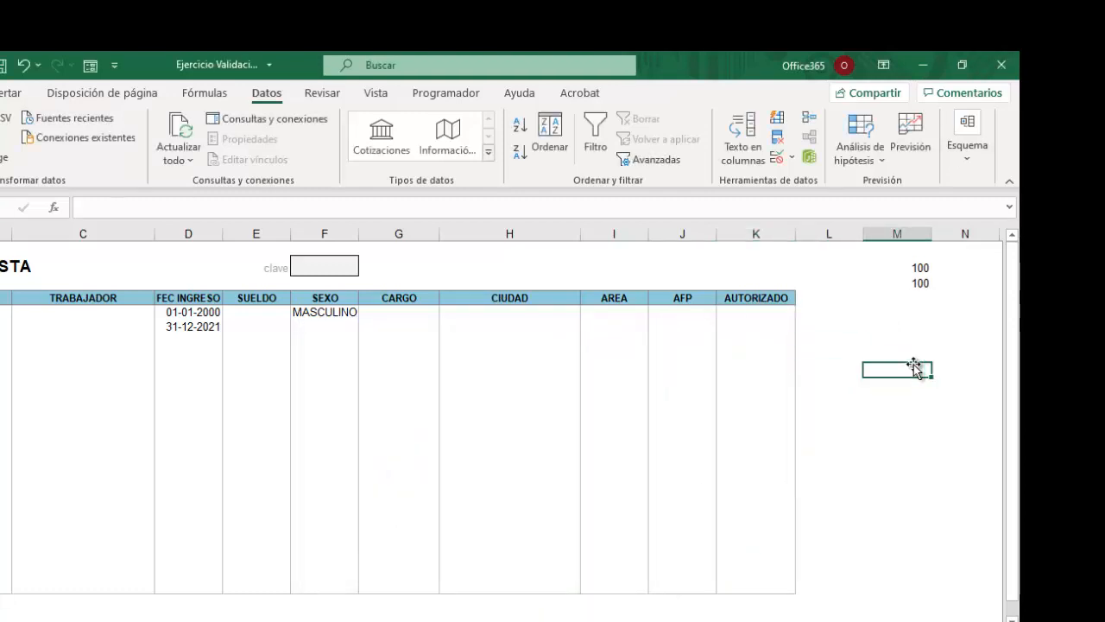
Enter www in K5, see it accepted while M2+M3 equals 200, then delete it.
click(746, 313)
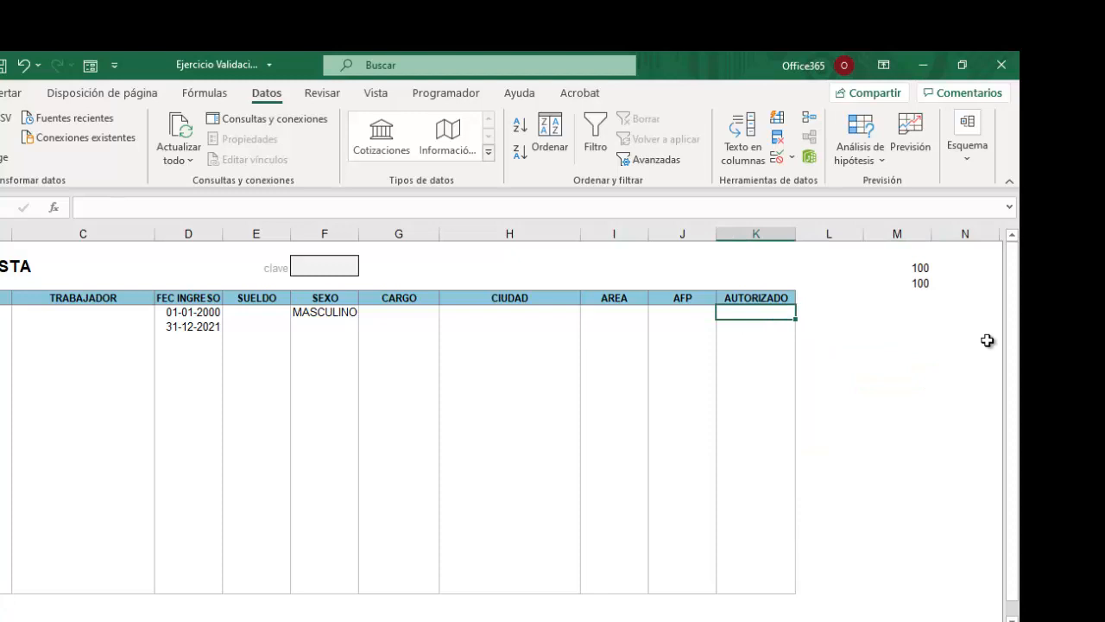
text(www)
key(Return)
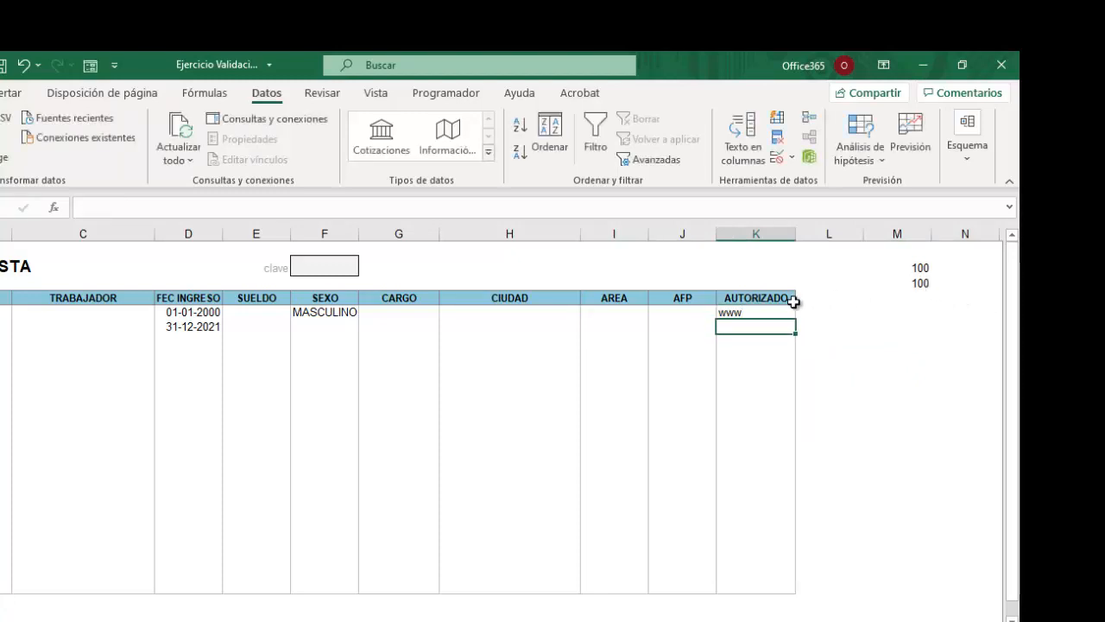
click(740, 314)
key(Delete)
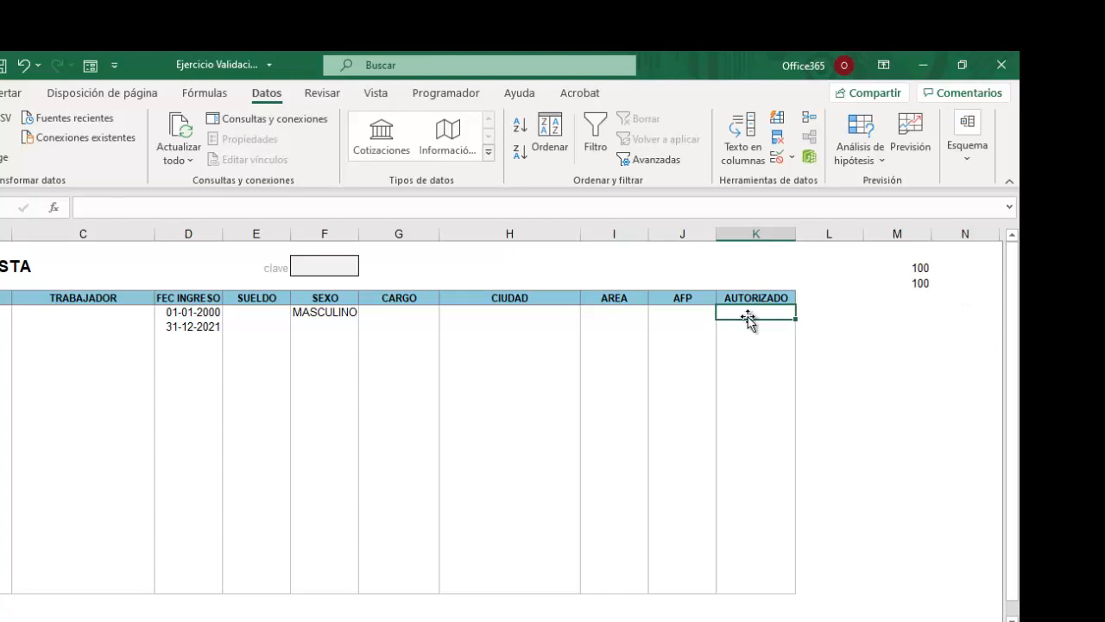
Change M3 to 50 and confirm www in K5 is now rejected.
click(921, 282)
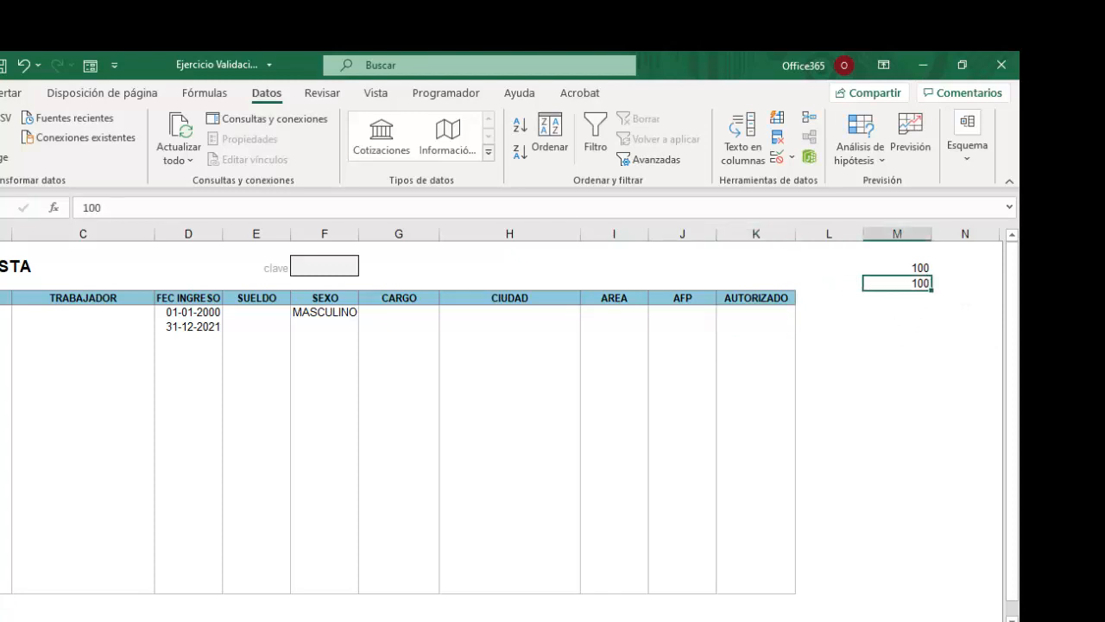
text(50)
key(Return)
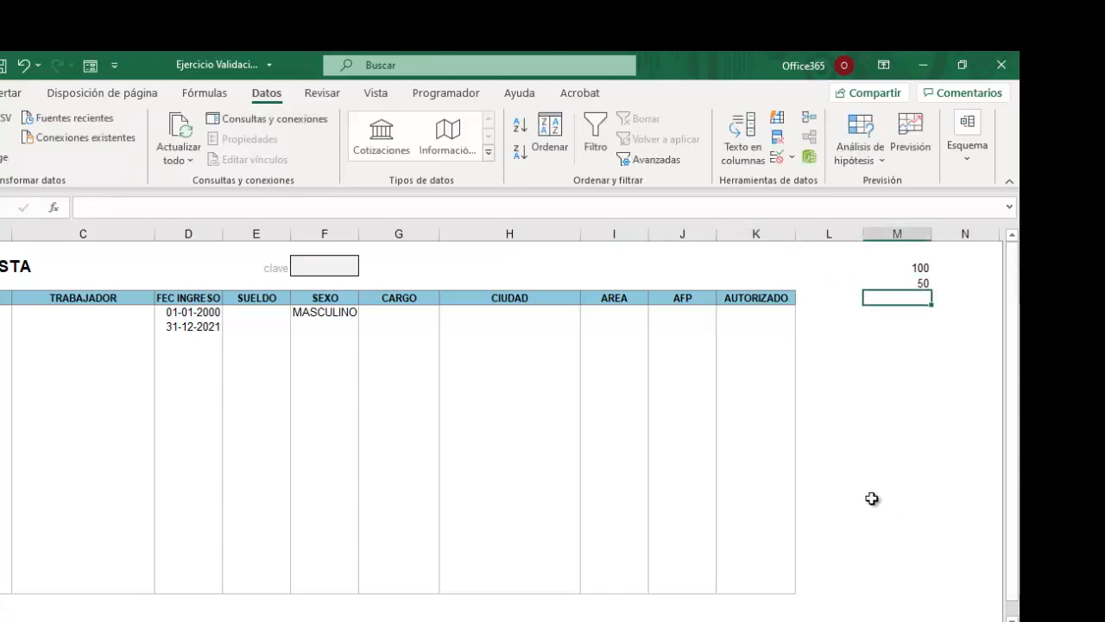
click(769, 314)
text(www)
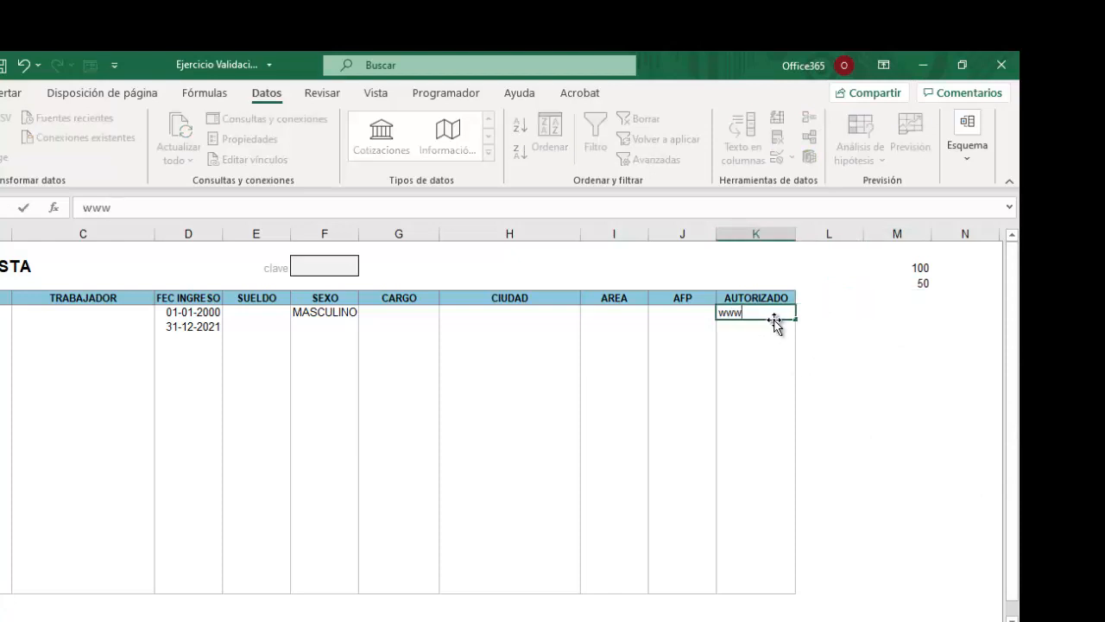
key(Return)
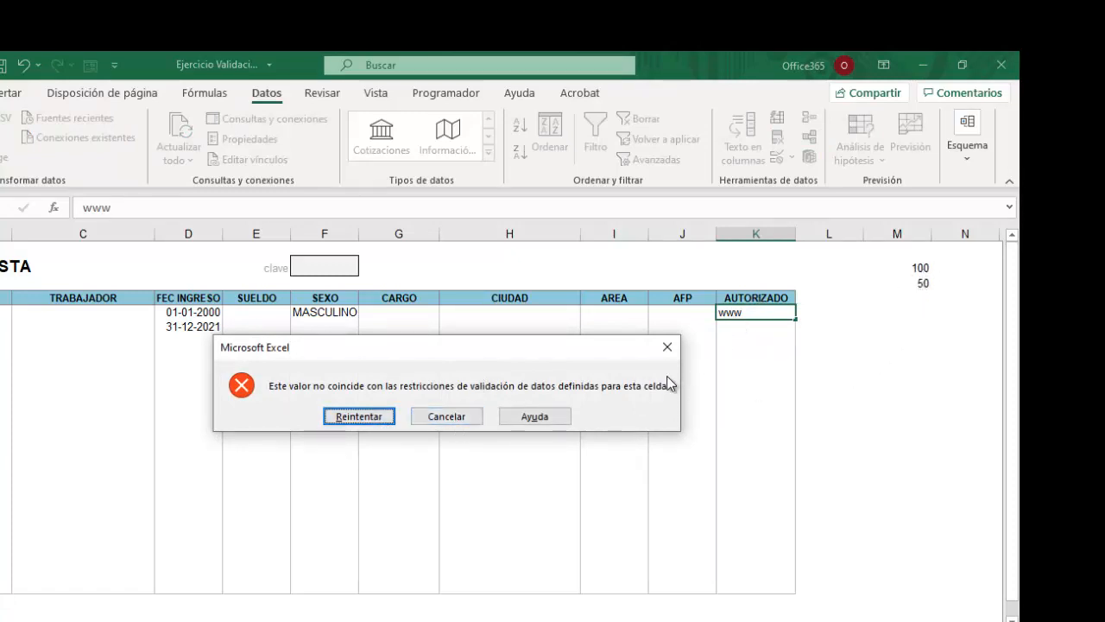
click(453, 416)
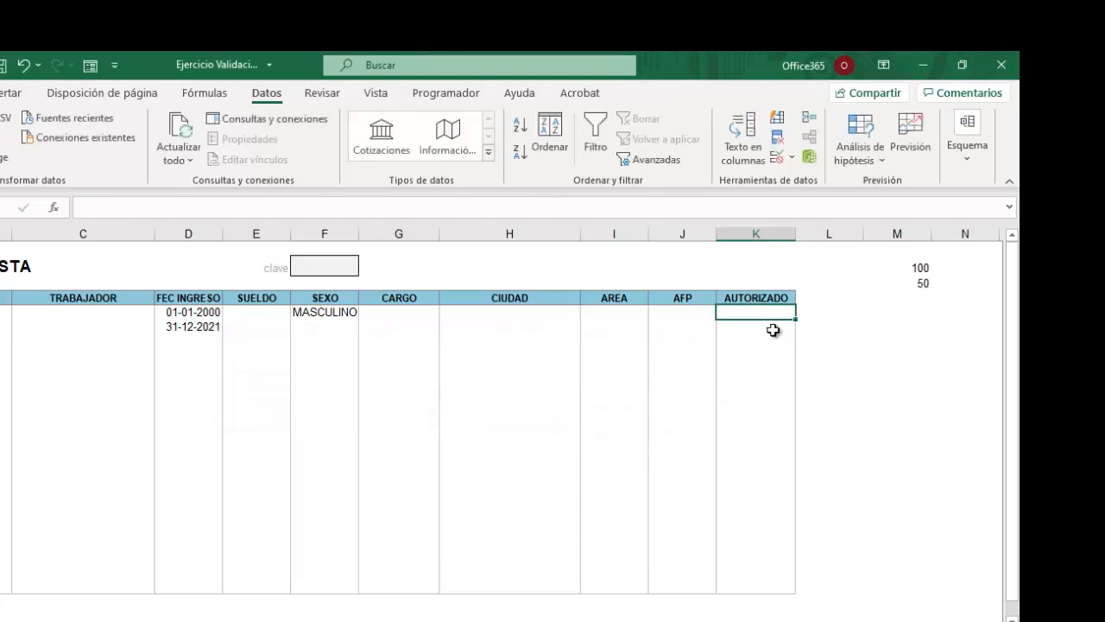
Confirm www is also rejected in K6, cancelling the error.
click(761, 327)
text(www)
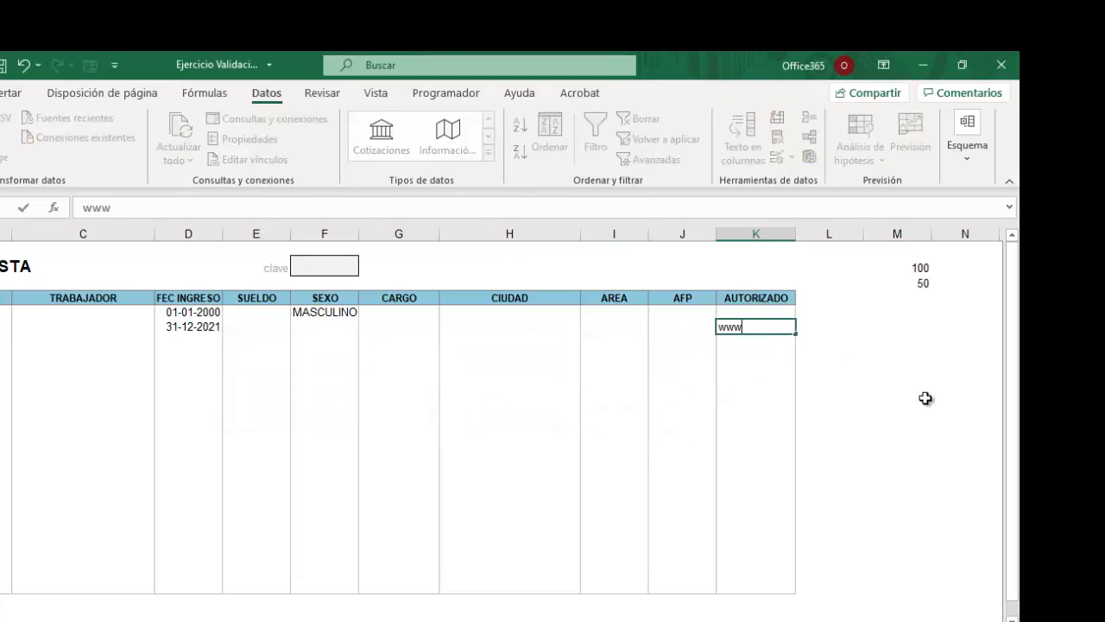
key(Return)
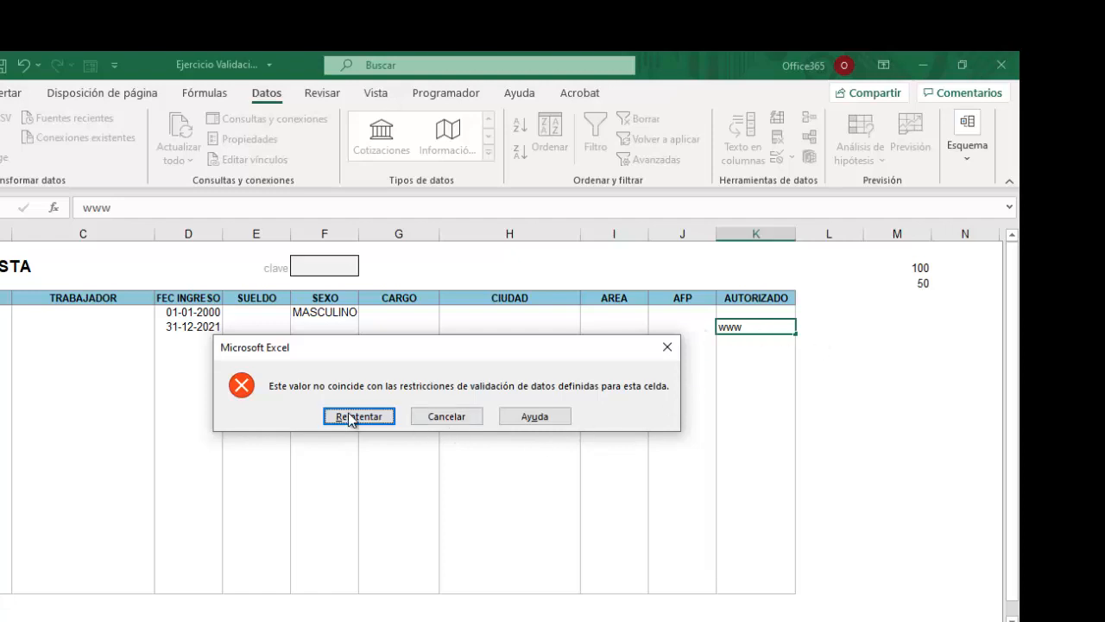
click(440, 419)
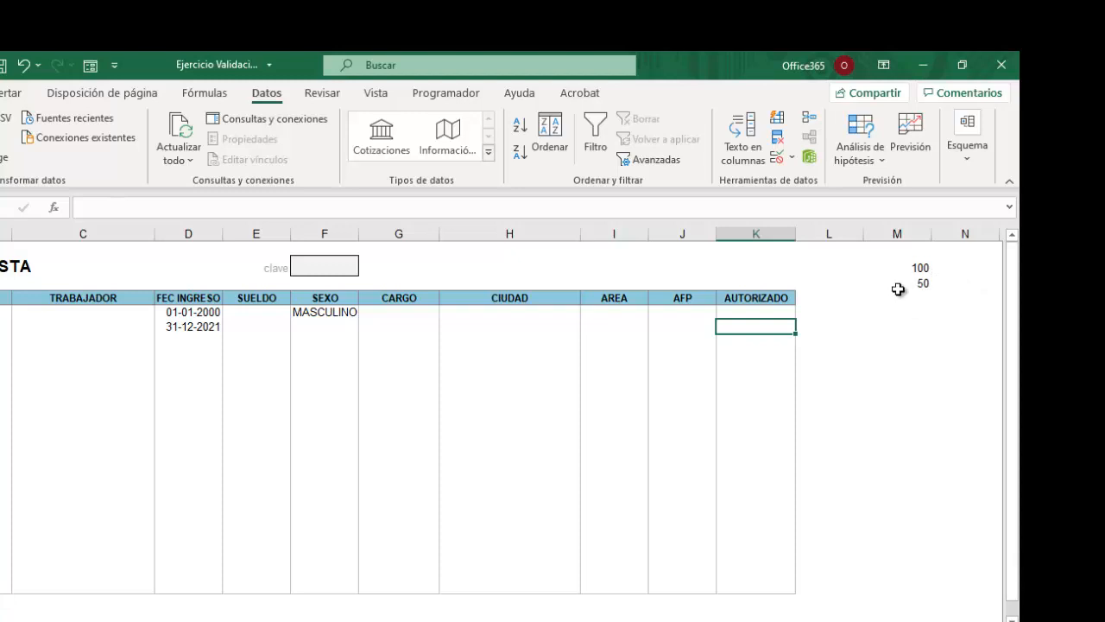
Inspect K6's validation rule (=M3+M4=200) without changes, then select the AUTORIZADO column from K5 down.
click(792, 158)
click(810, 181)
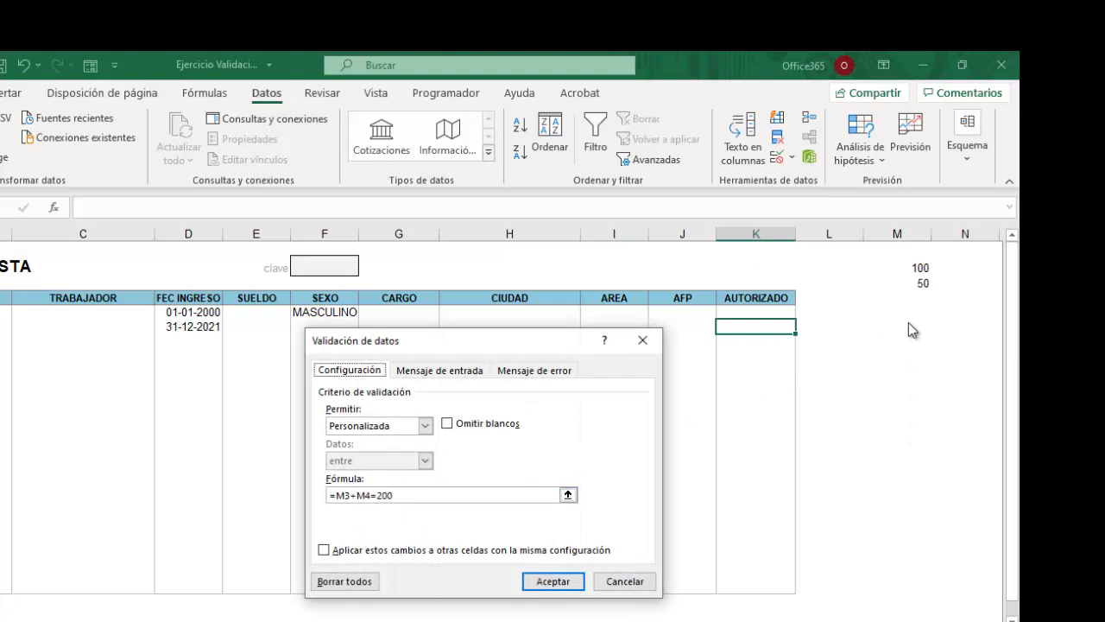
click(616, 581)
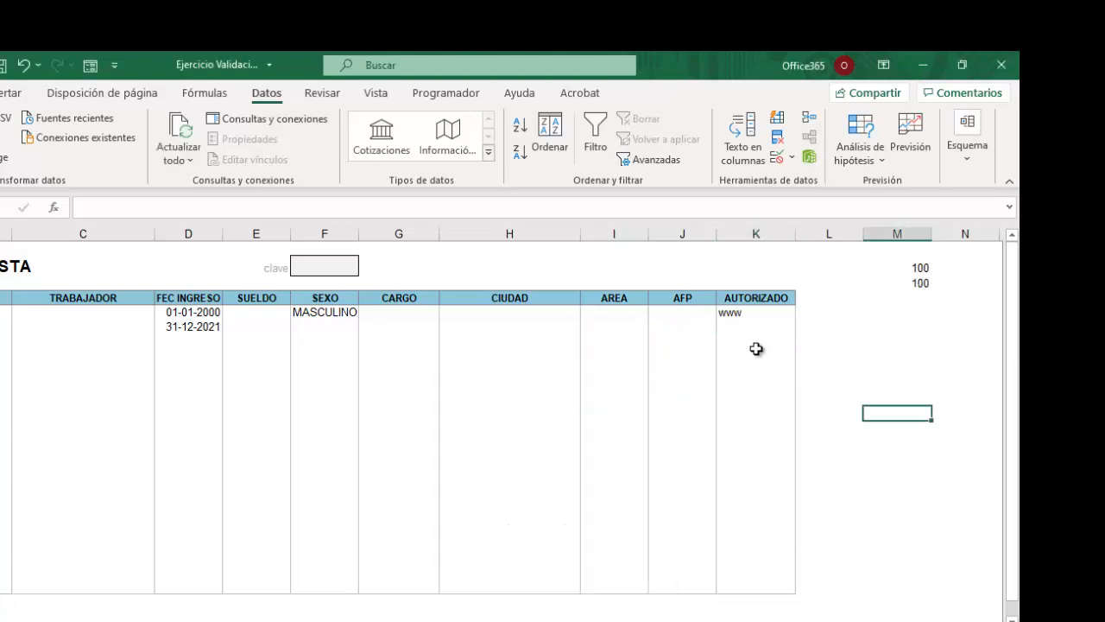
drag(735, 313, 743, 589)
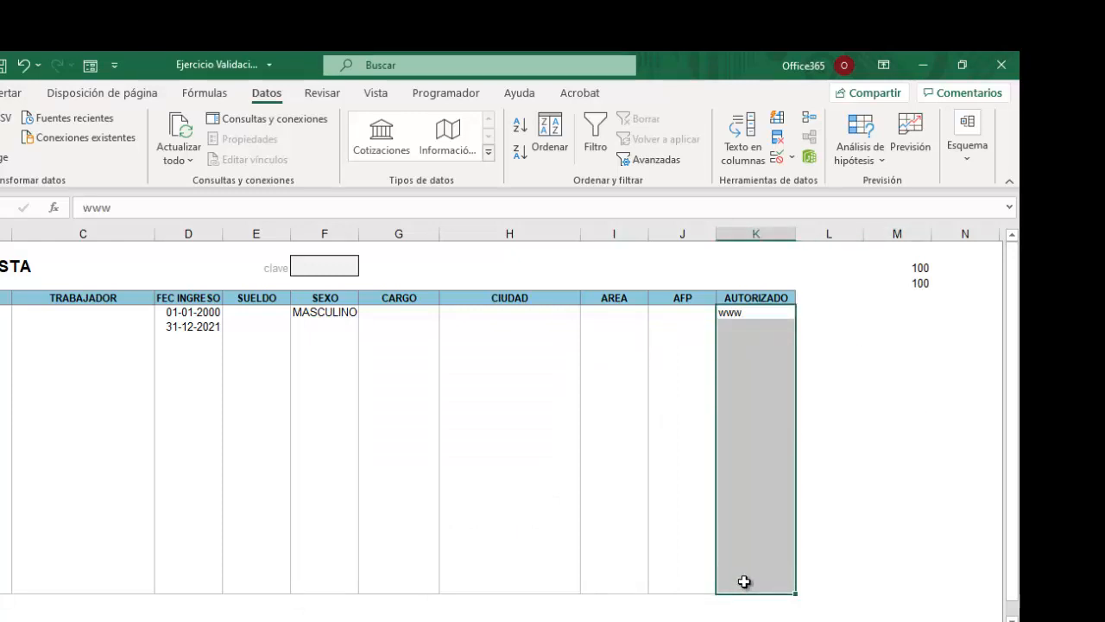
Set Allow to Custom in the Data Validation dialog for column K.
click(791, 160)
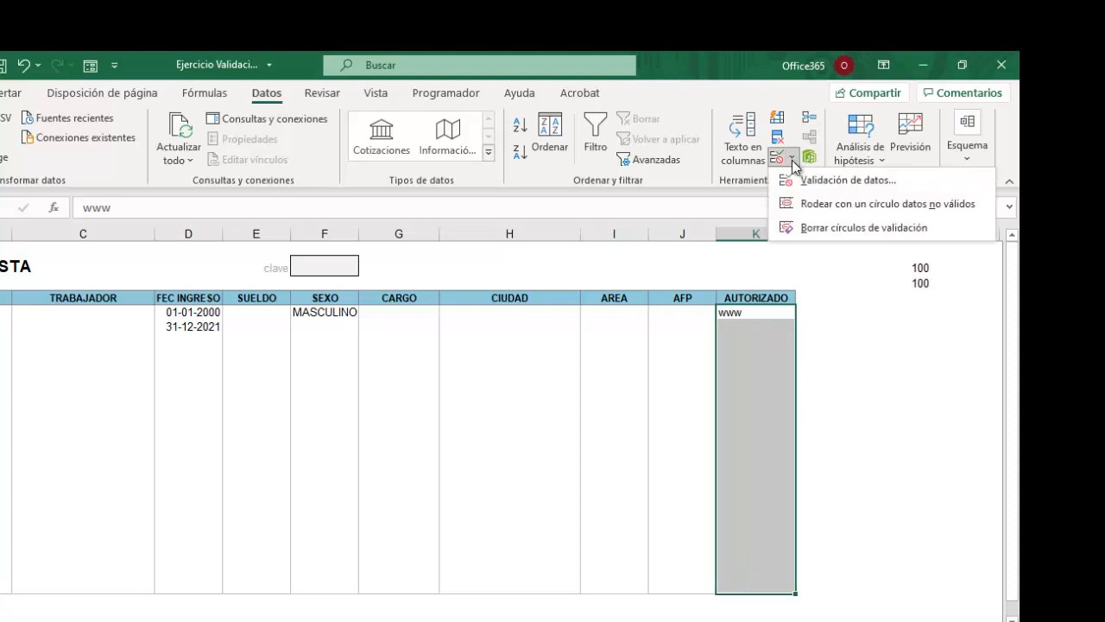
click(810, 179)
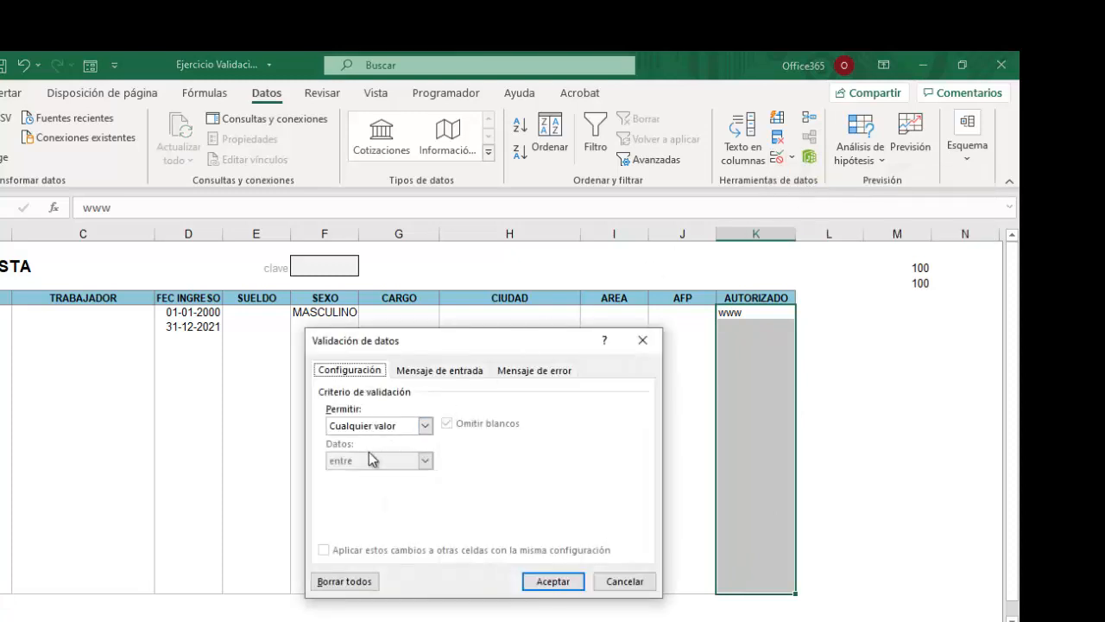
click(425, 426)
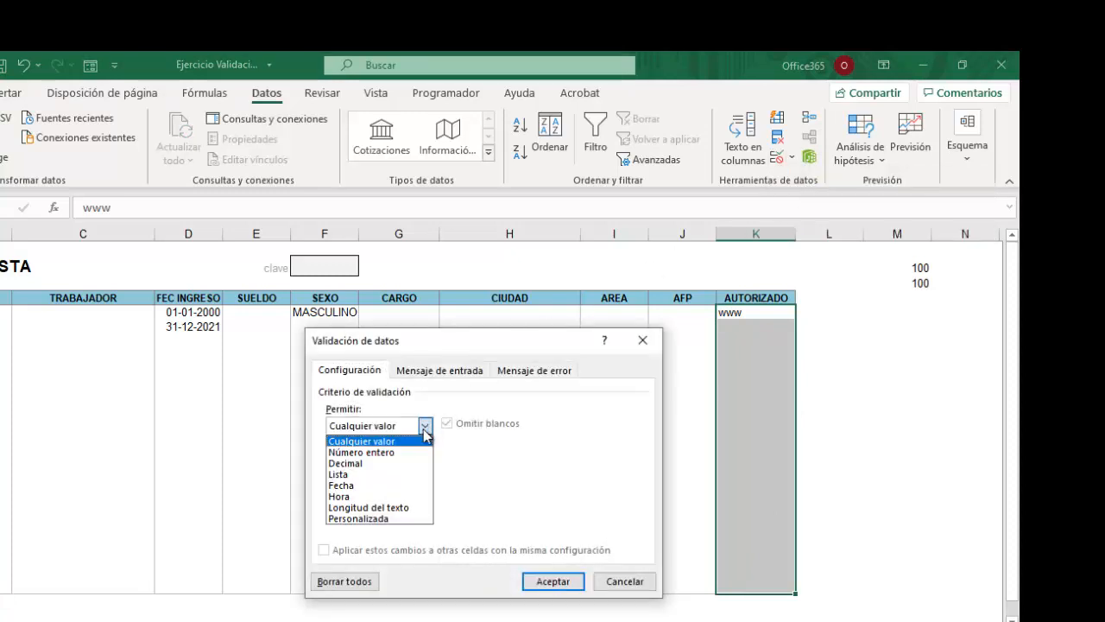
click(358, 518)
click(354, 495)
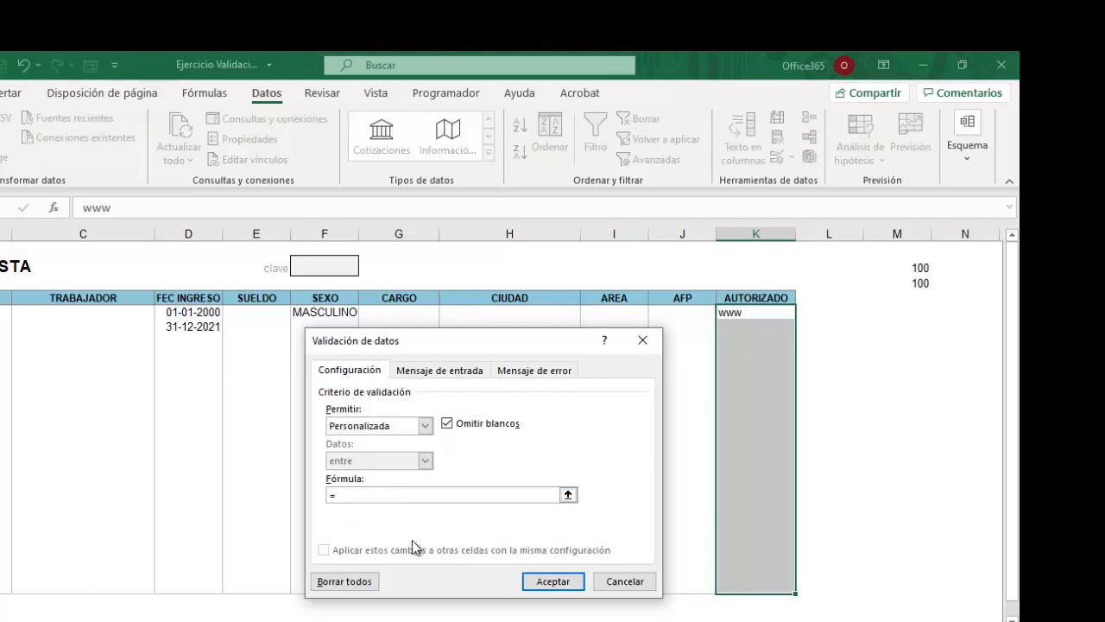
Enter =$M$2+$M$3=200 as the formula, using F4 for absolute references, and confirm.
text(=)
click(920, 265)
text(+)
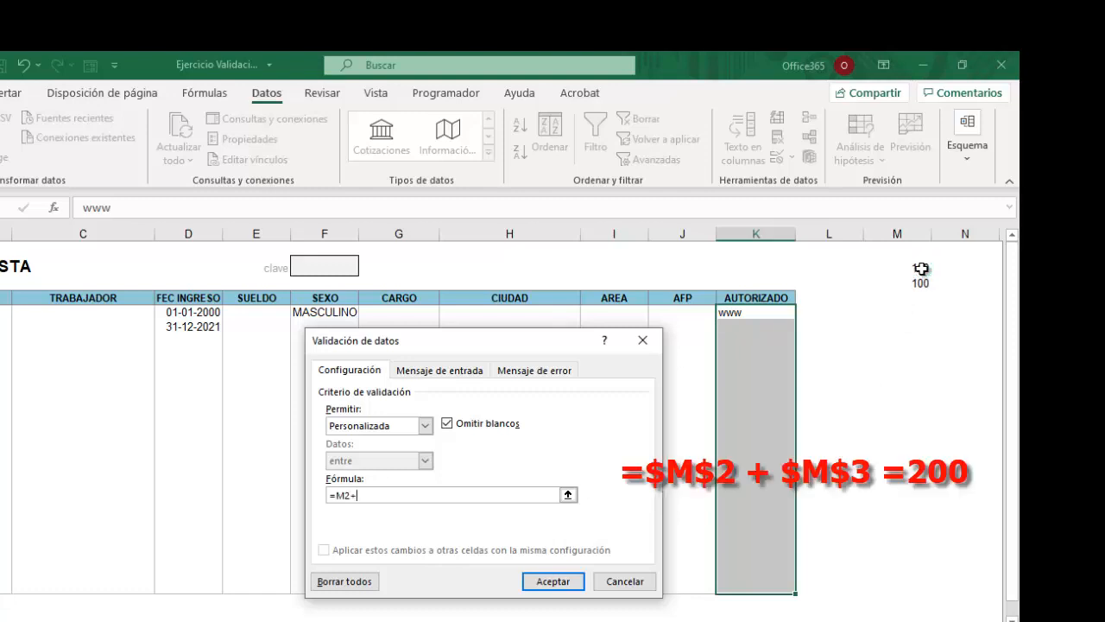
click(921, 284)
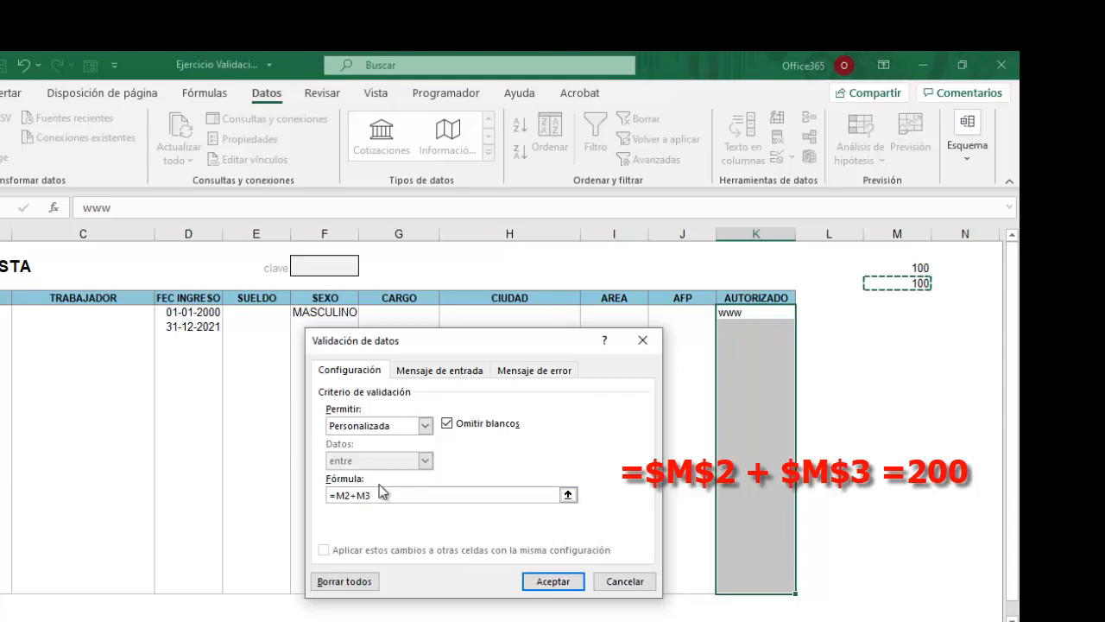
text(=200)
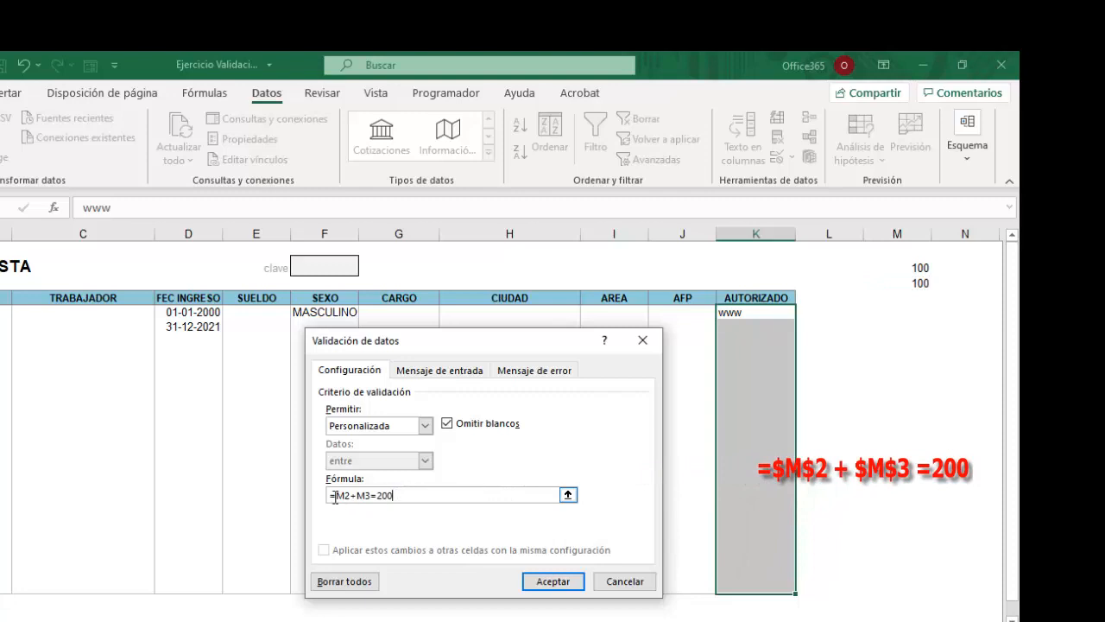
drag(334, 495, 349, 496)
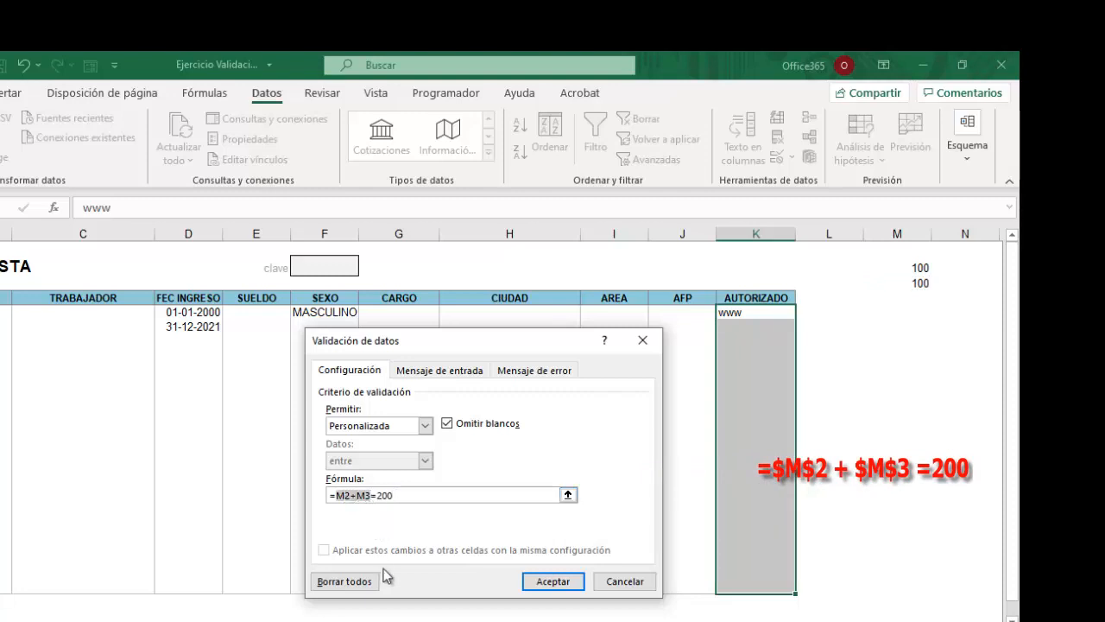
key(F4)
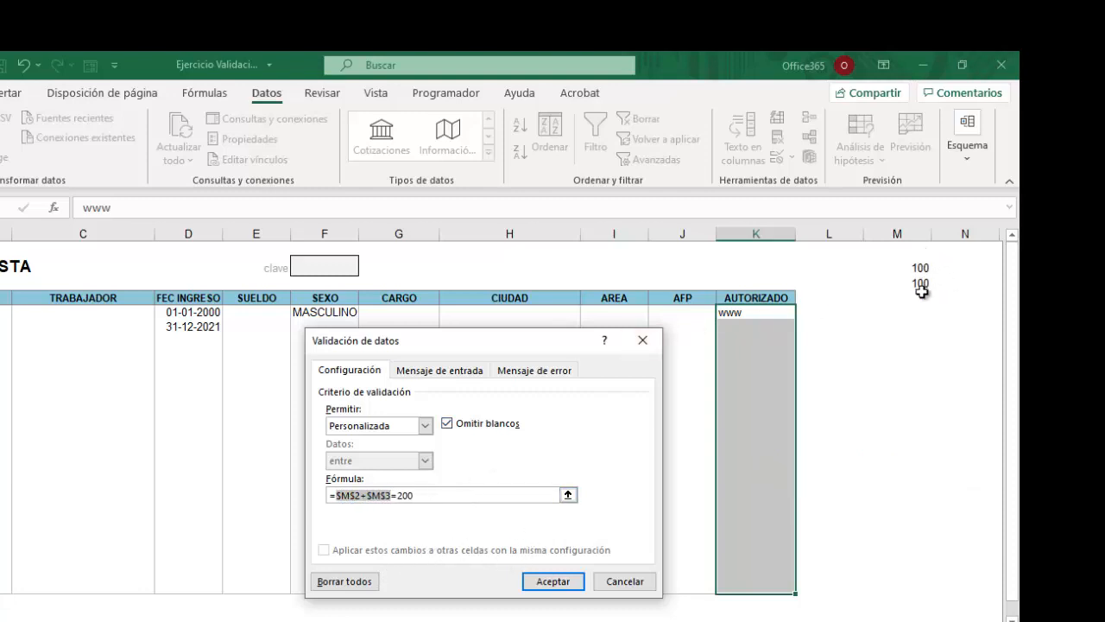
click(559, 582)
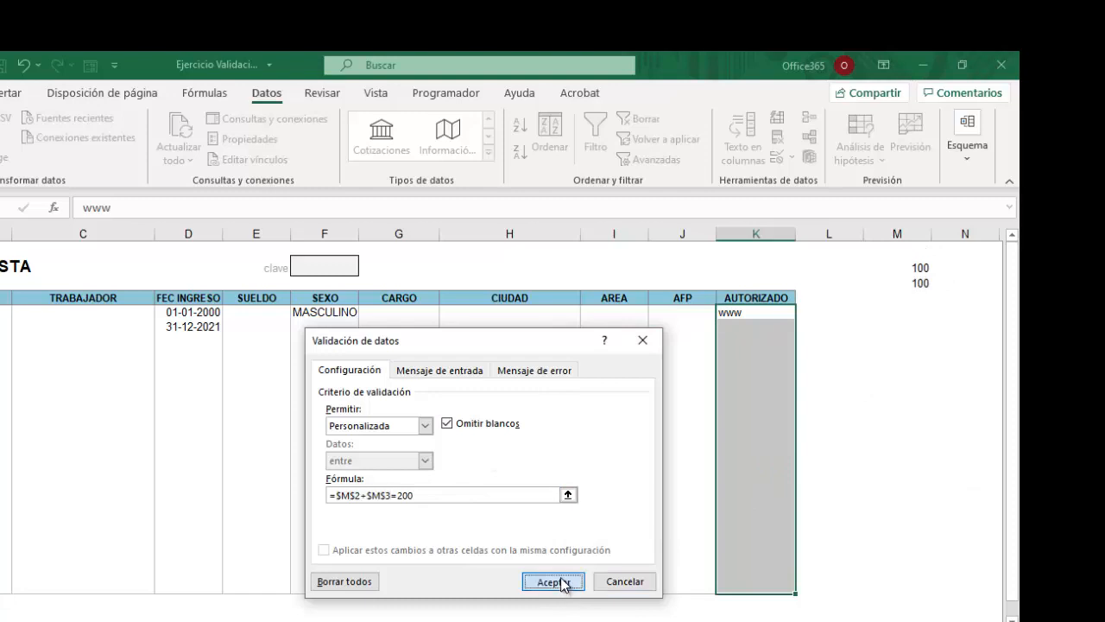
click(834, 515)
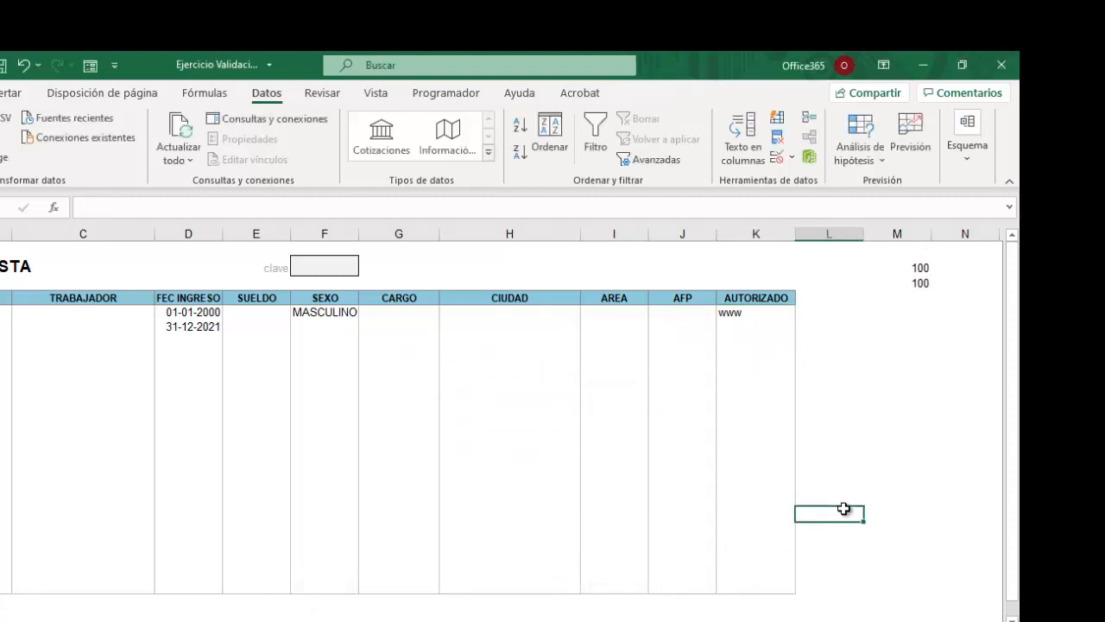
Enter www in two AUTORIZADO cells while the rule holds.
click(736, 321)
text(www)
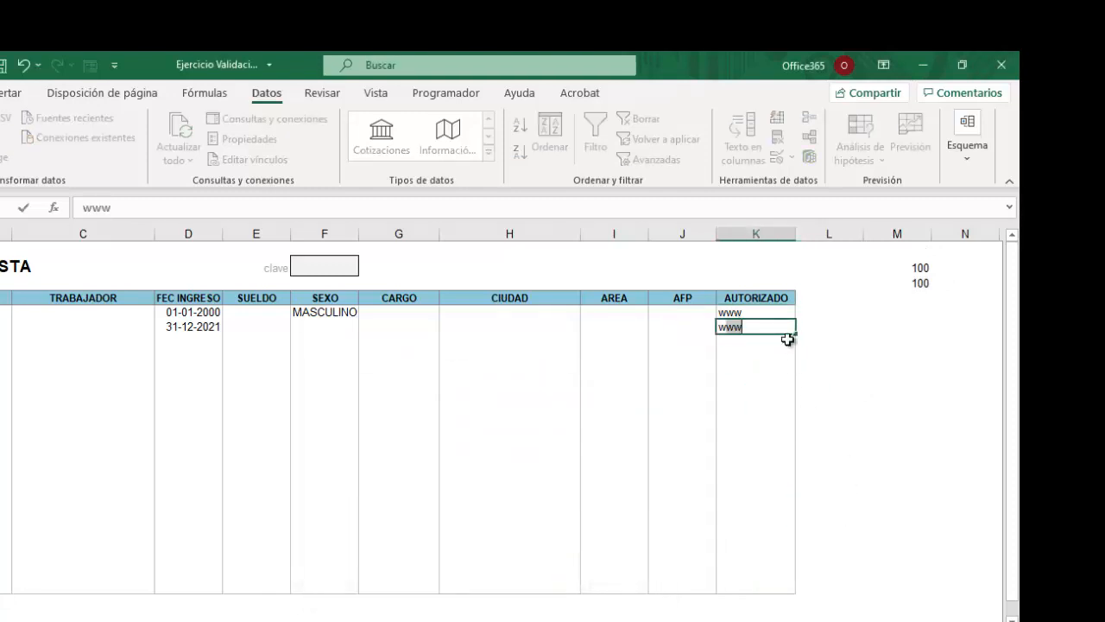
key(Return)
drag(771, 391, 738, 404)
click(737, 441)
text(w)
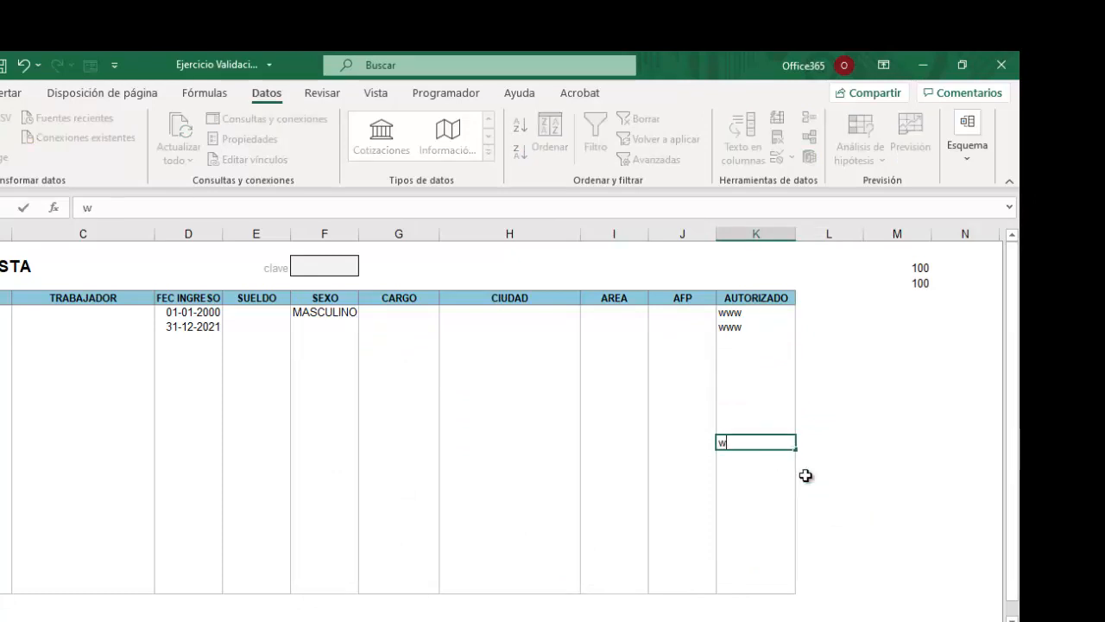
text(ww)
click(757, 513)
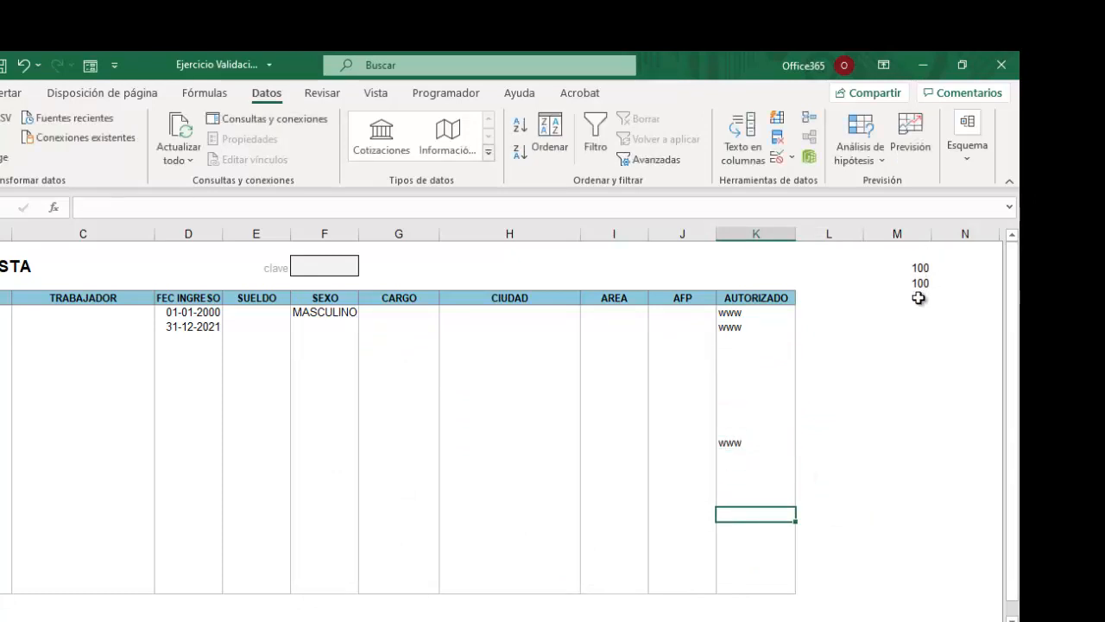
Change M3 to 20 and confirm a new www entry is rejected and cancelled.
click(917, 284)
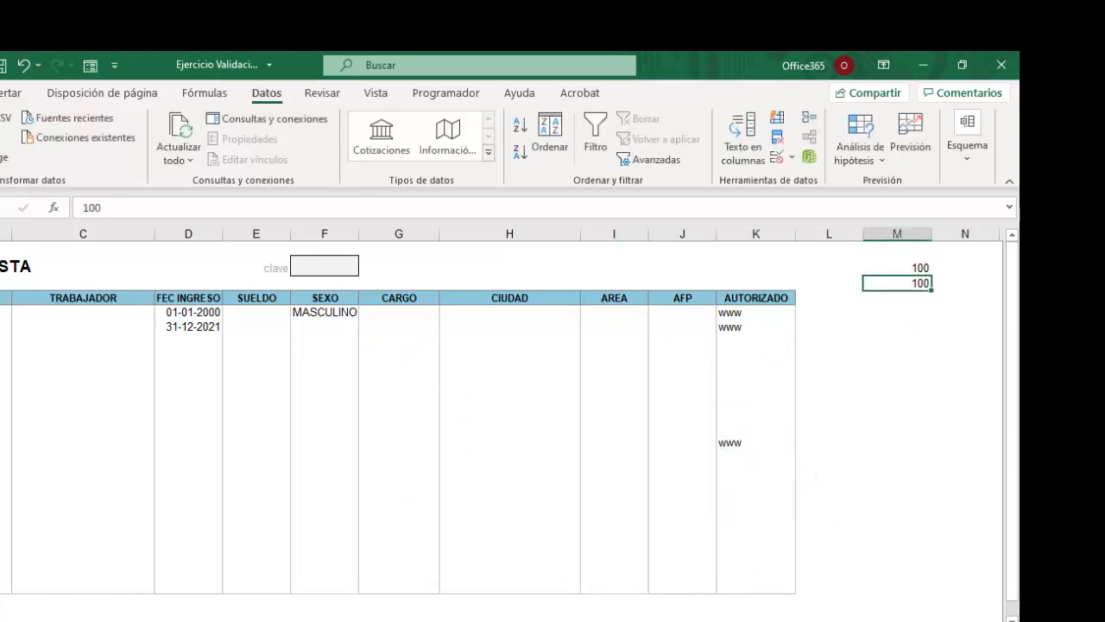
text(20)
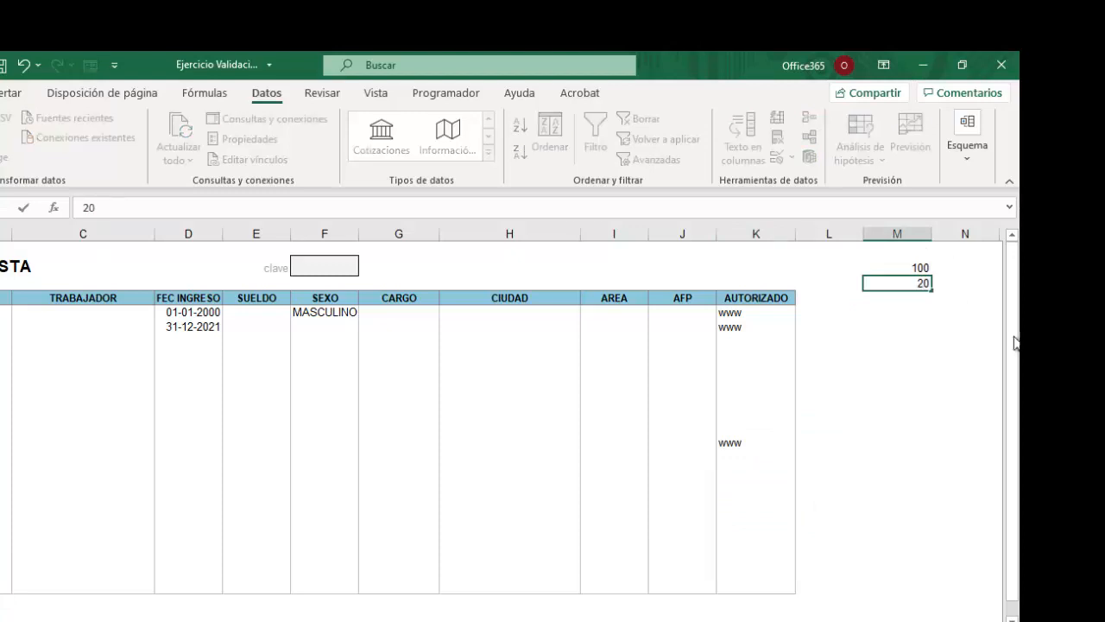
key(Return)
click(749, 391)
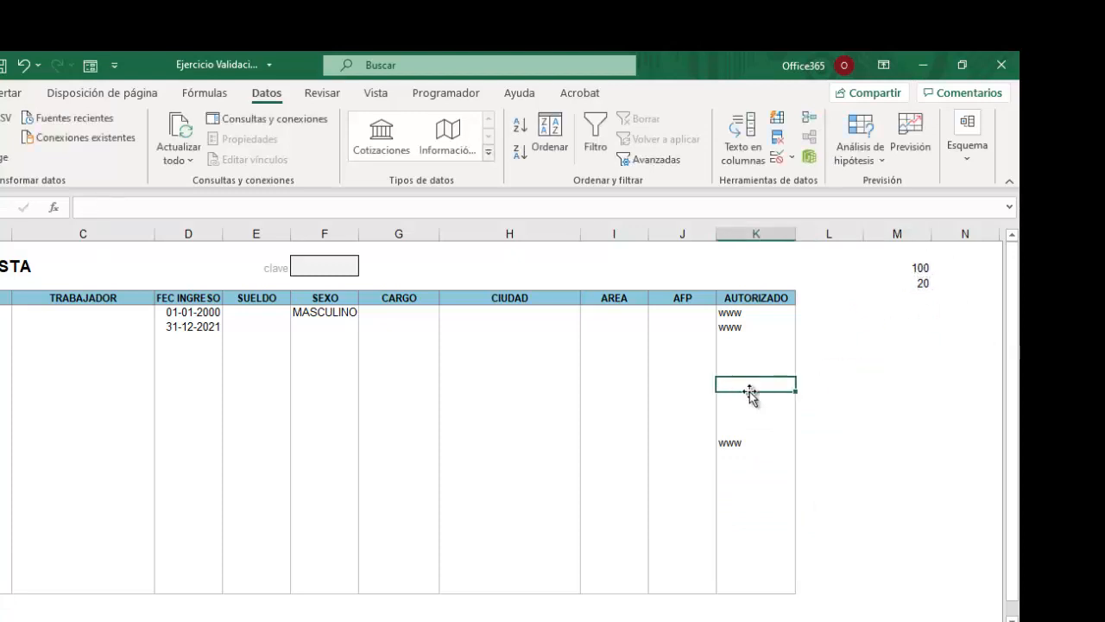
text(www)
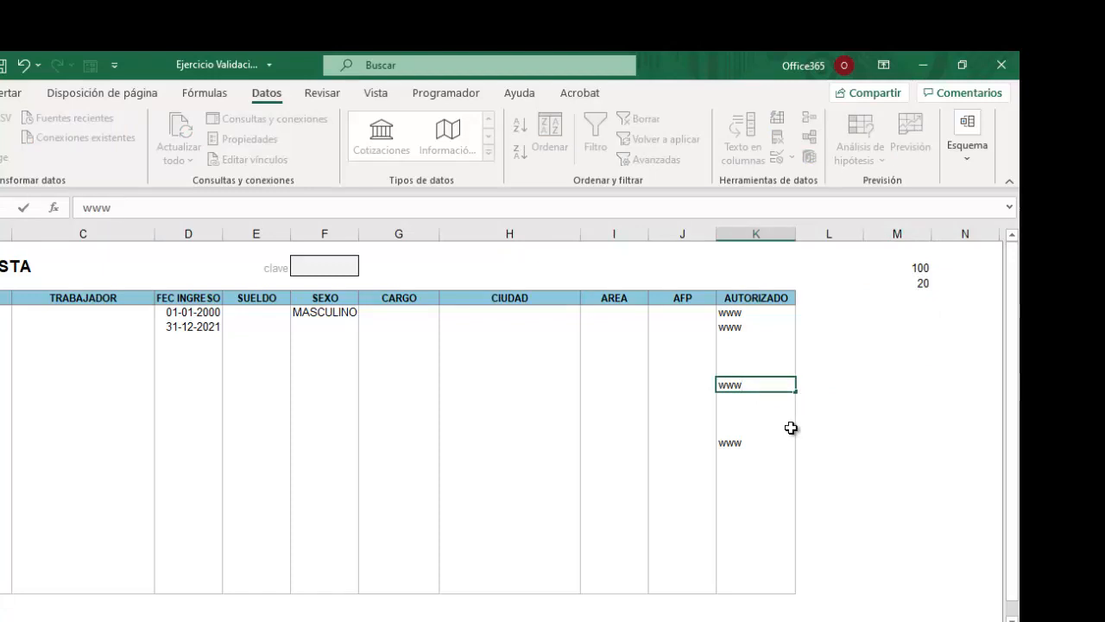
key(Return)
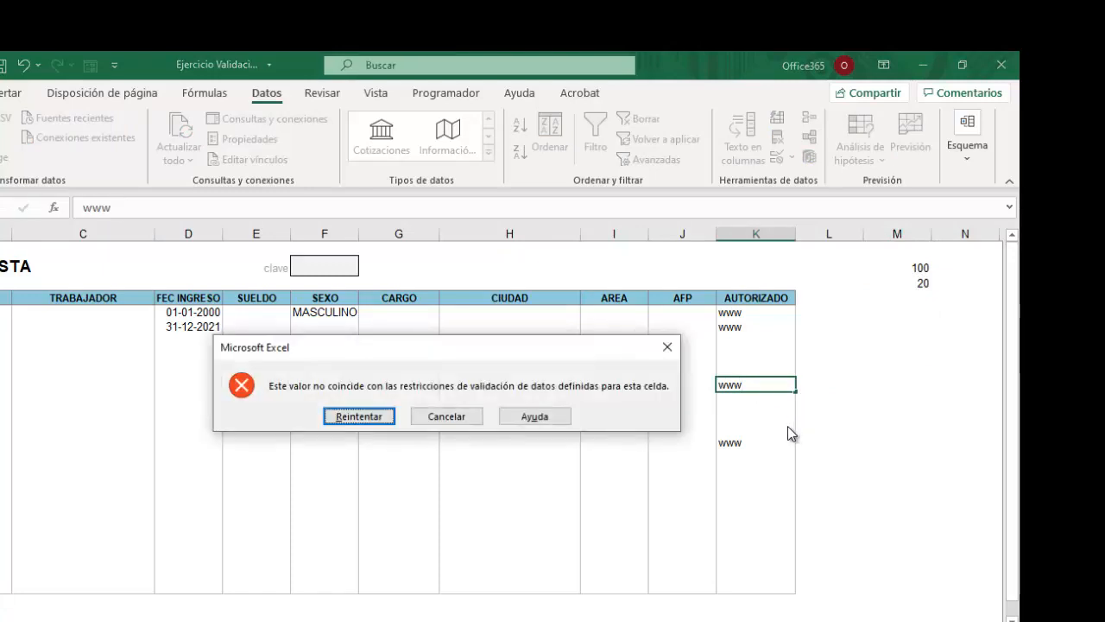
click(444, 417)
click(595, 469)
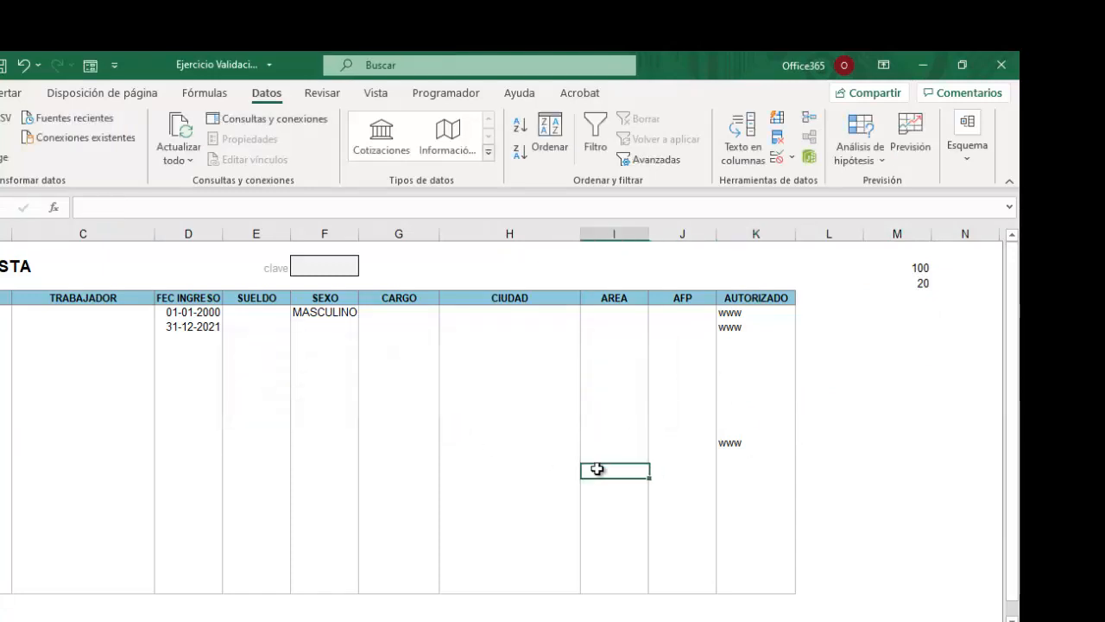
click(457, 438)
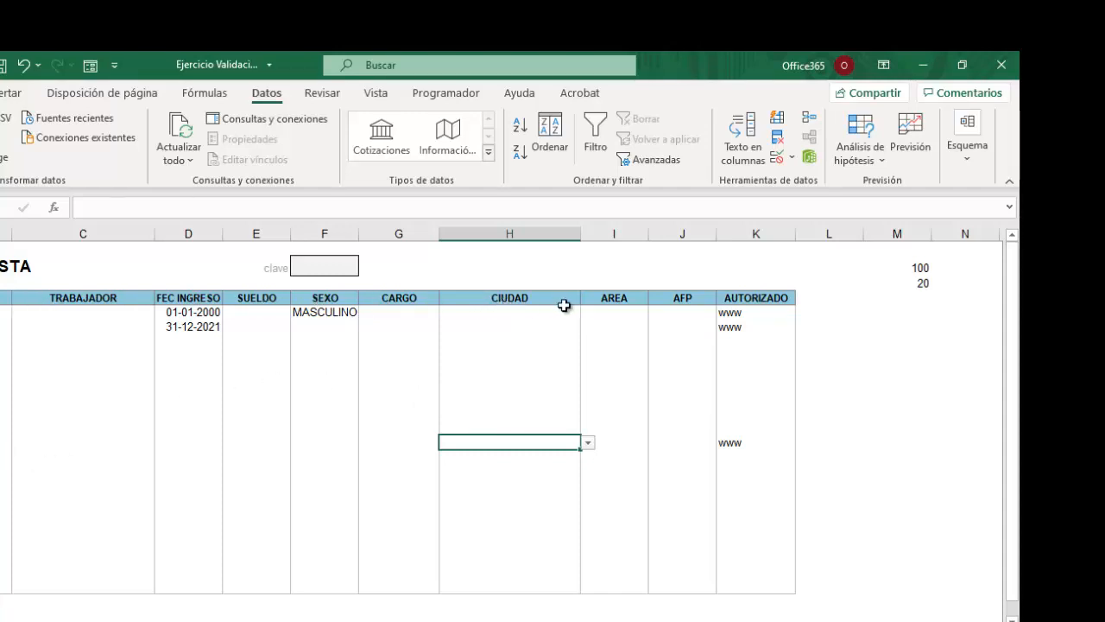
drag(4, 298, 4, 486)
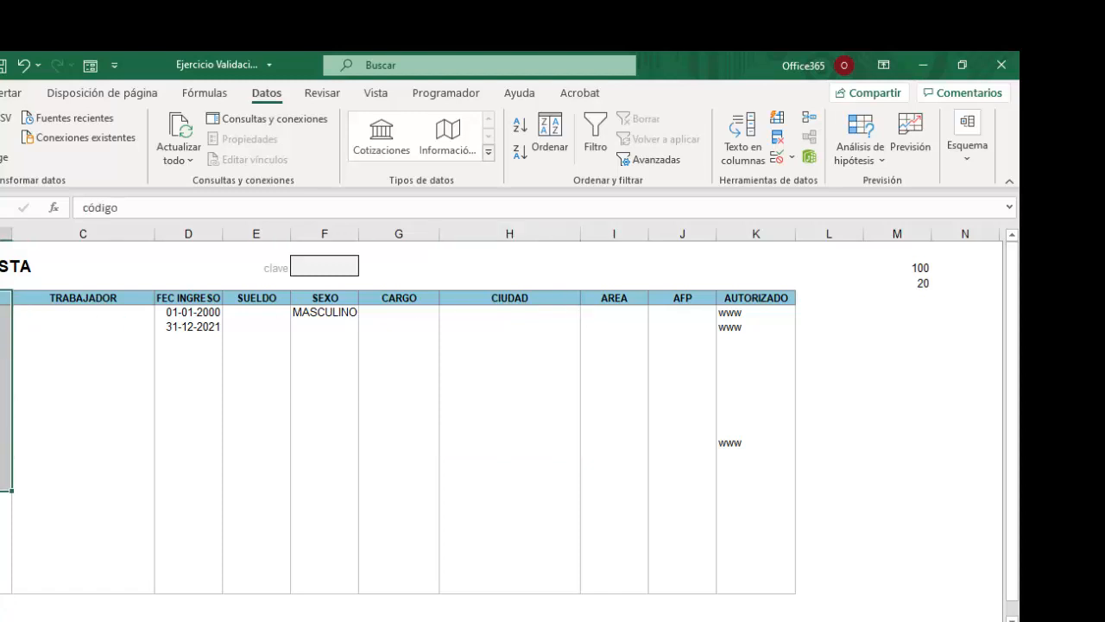
click(340, 325)
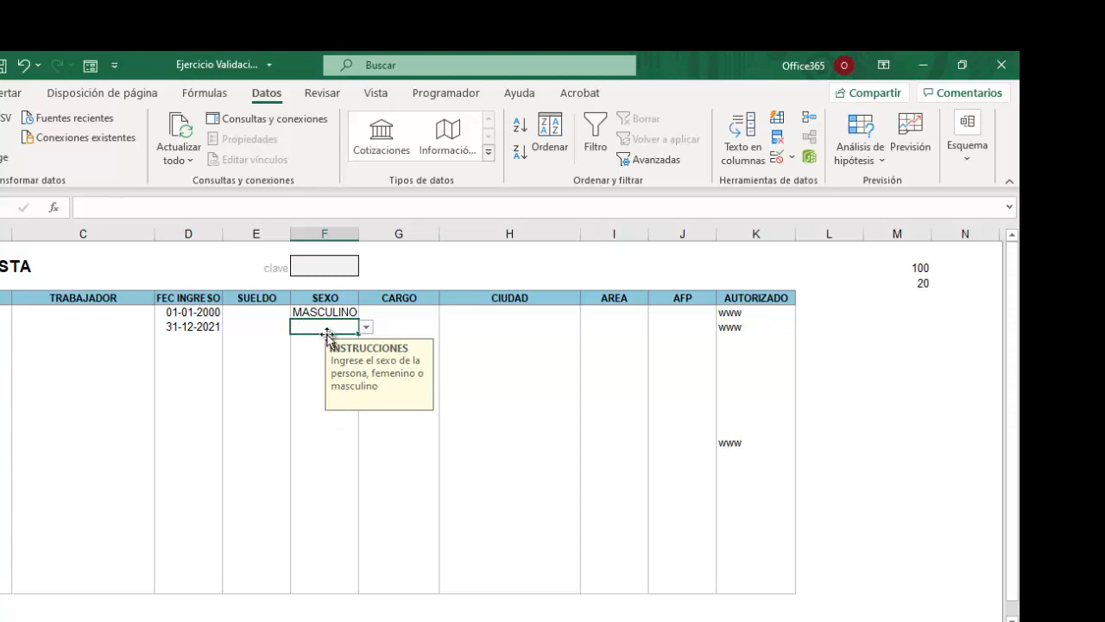
click(366, 328)
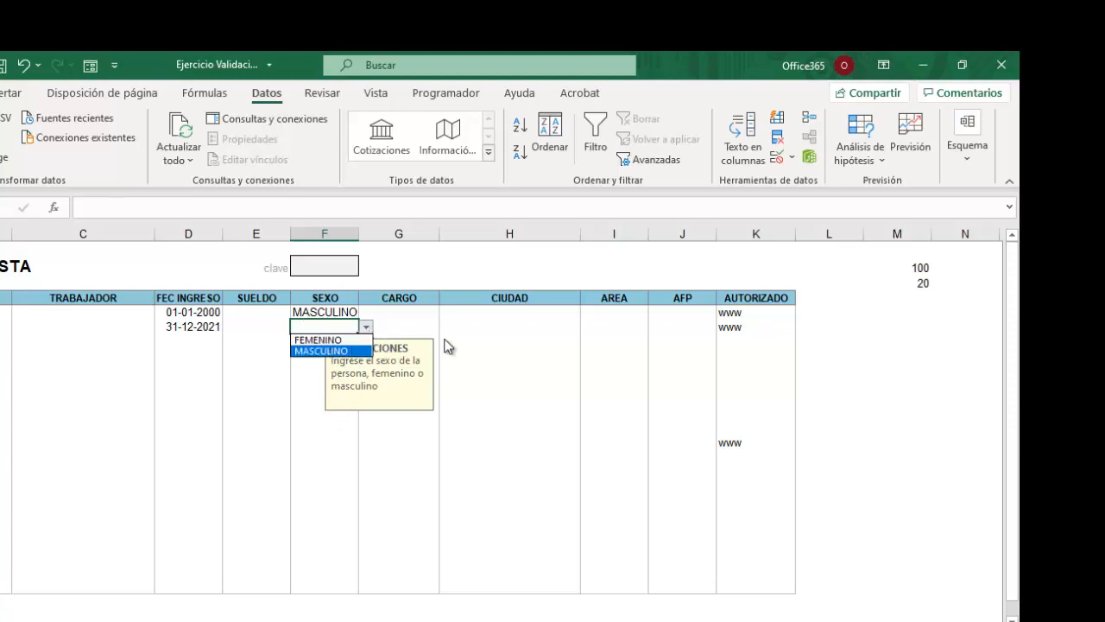
click(549, 326)
click(576, 317)
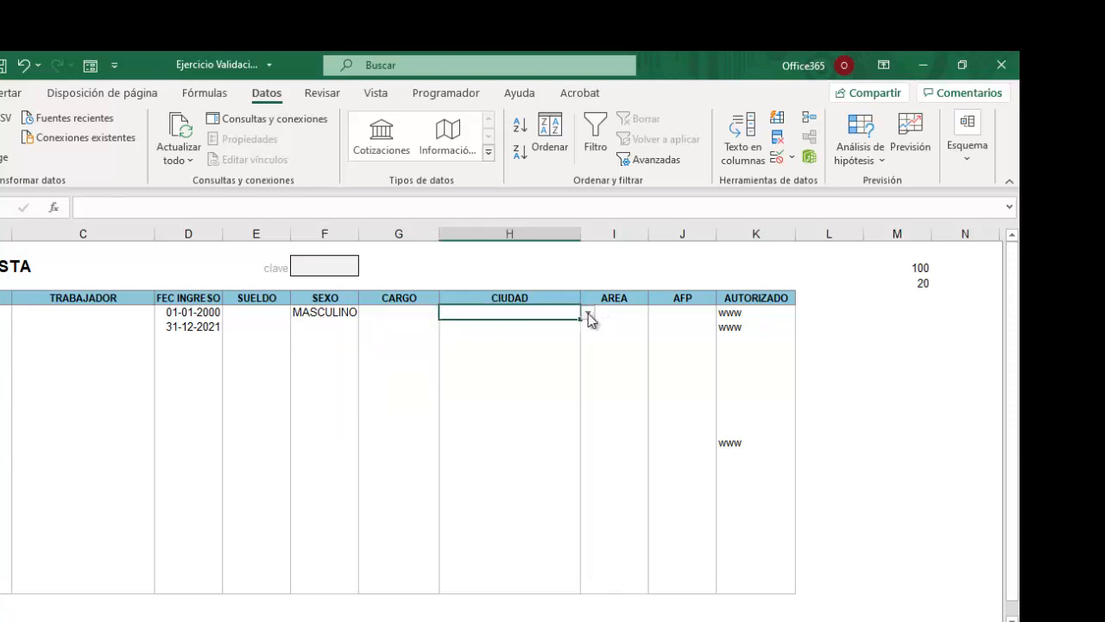
click(588, 314)
drag(585, 376, 590, 323)
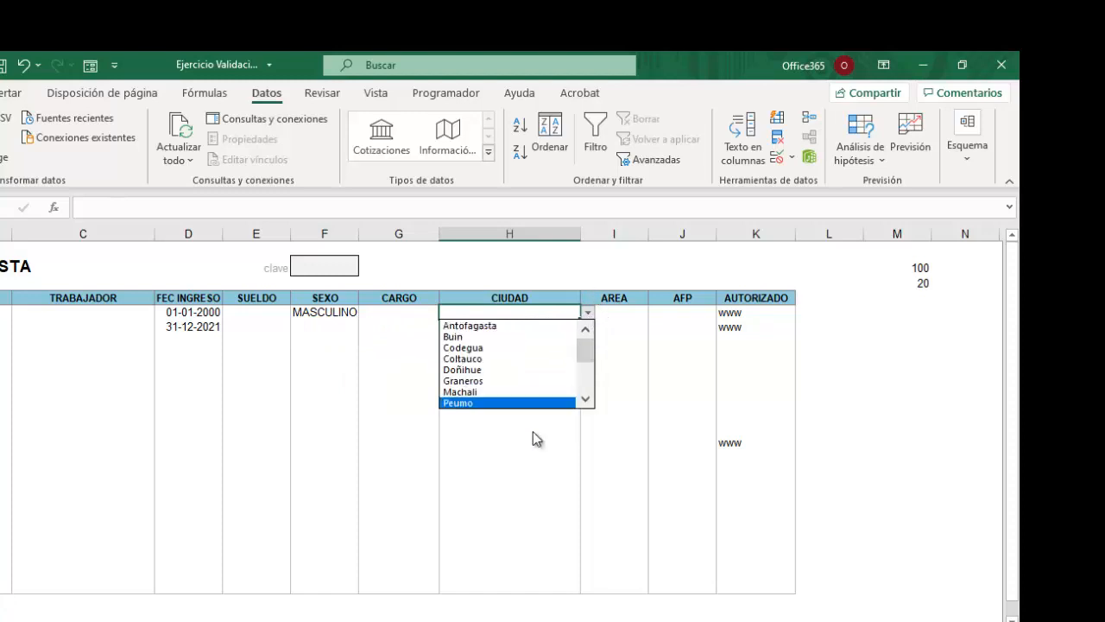
click(473, 484)
click(469, 486)
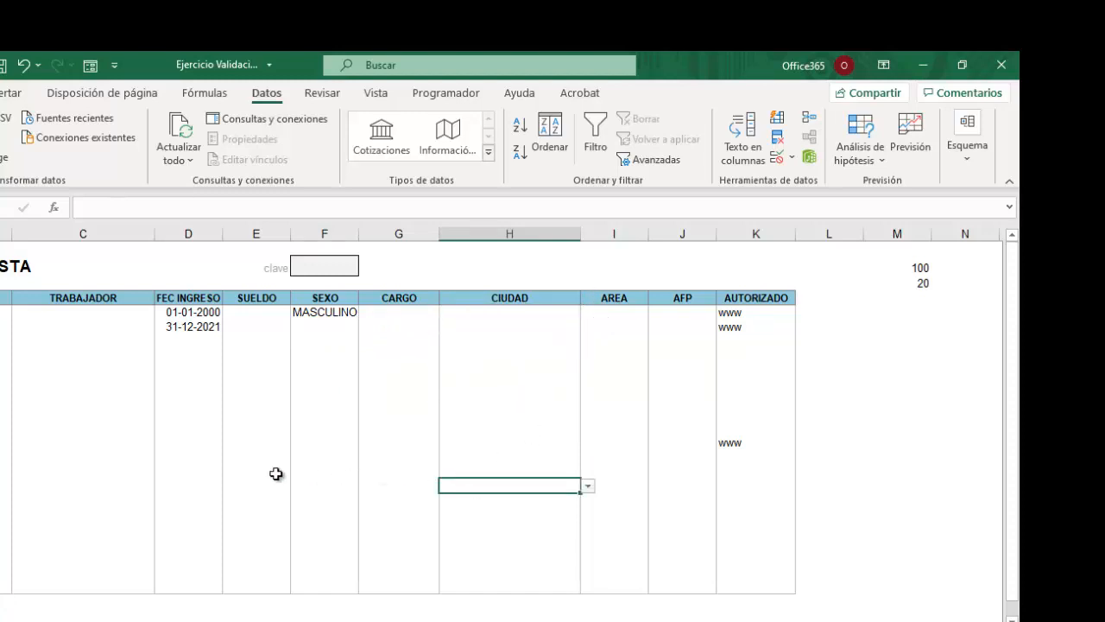